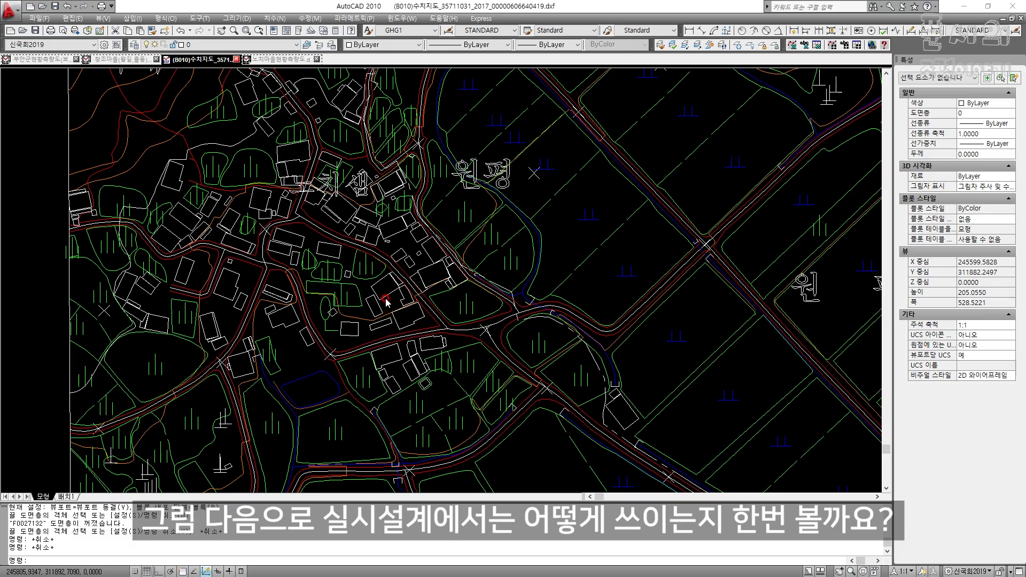
Examine the village's buildings, roads and surrounding farmland in the digital map (B010)수치지도 drawing
scroll(395, 293, "down", 1)
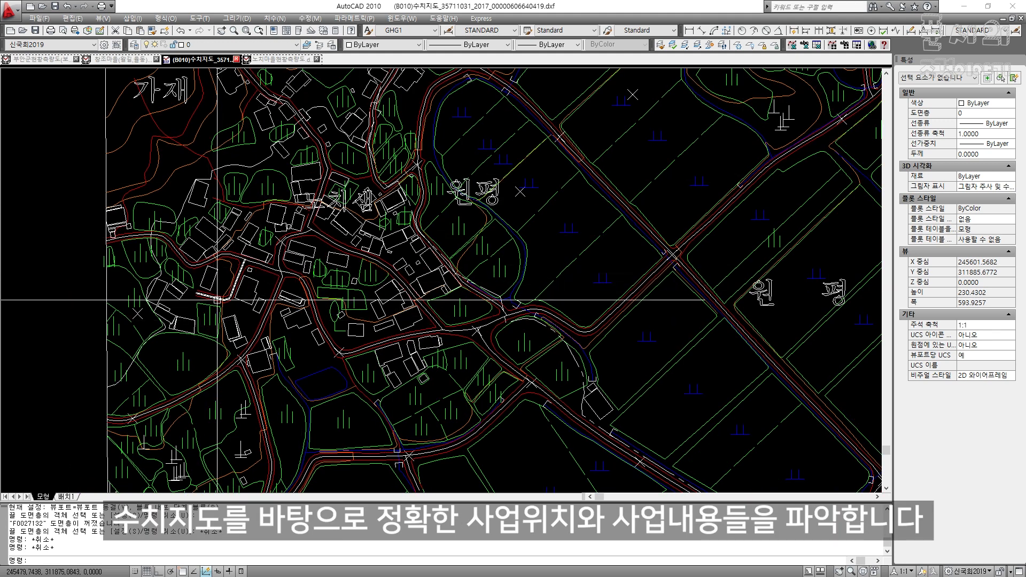
scroll(201, 323, "up", 3)
scroll(291, 352, "down", 4)
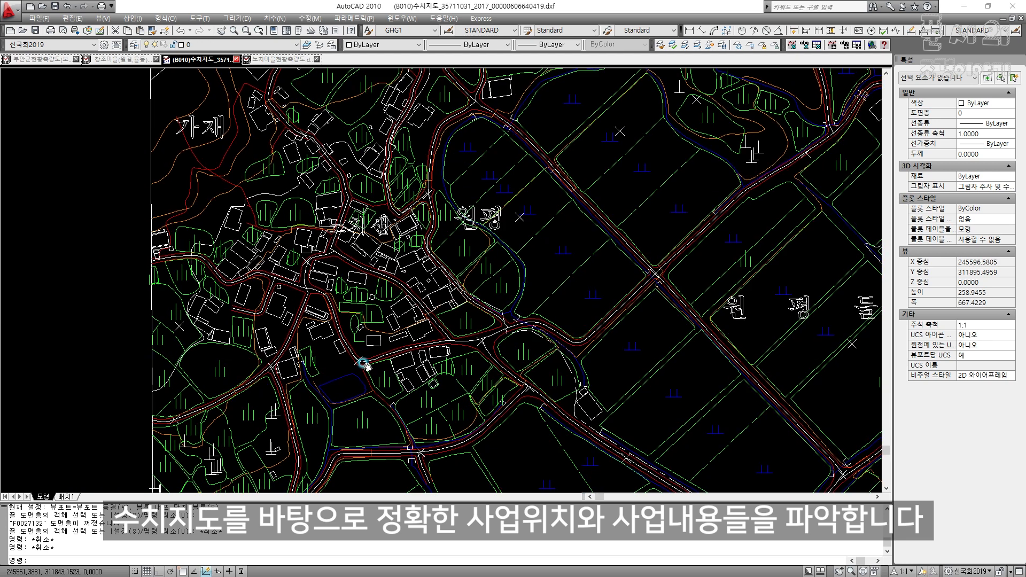
middle_click_drag(366, 366, 369, 365)
middle_click_drag(240, 182, 268, 169)
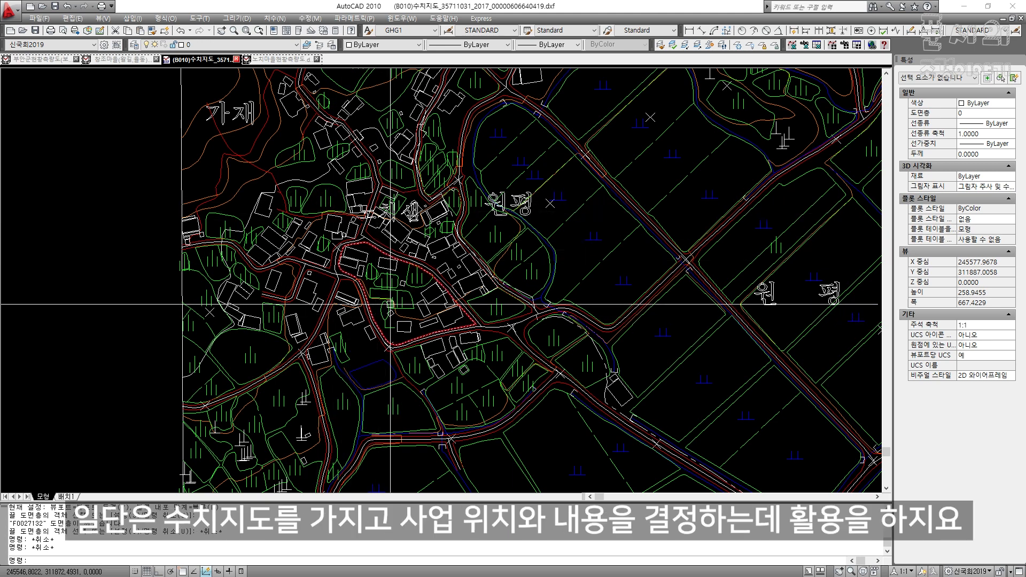
scroll(386, 340, "up", 2)
scroll(476, 369, "down", 3)
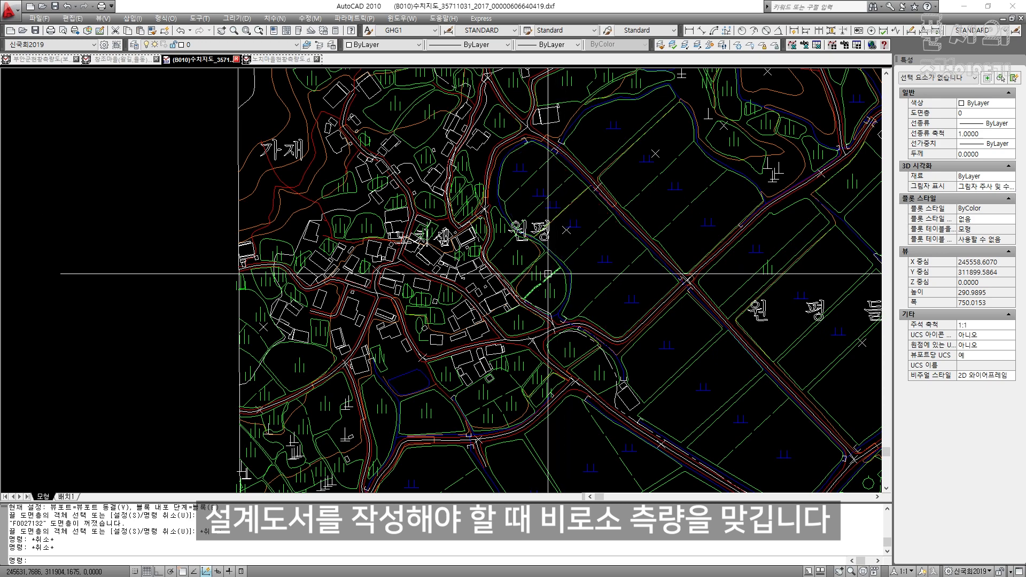
scroll(501, 339, "up", 2)
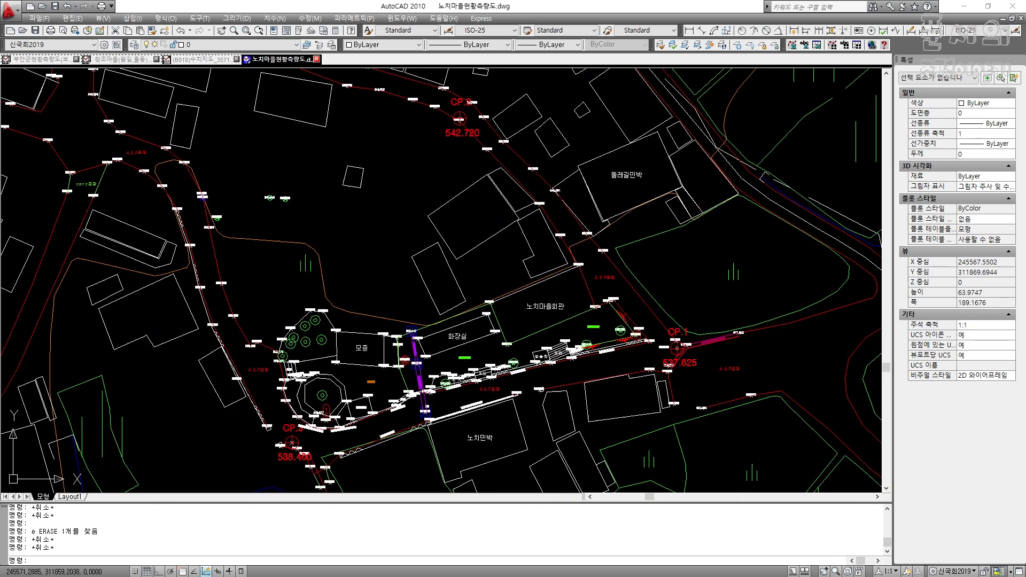
Inspect the survey drawing 노치마을현황측량도.dwg around 화장실, 모종 and the CP.1 and CP.3 control points
scroll(470, 387, "up", 6)
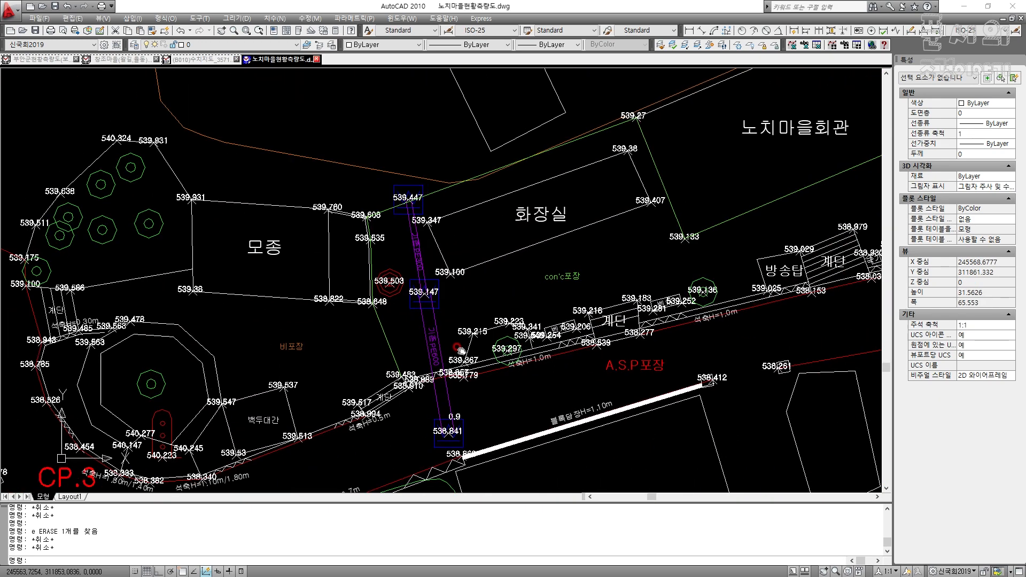
scroll(461, 312, "down", 3)
mouse_move(424, 335)
middle_mouse_down()
mouse_move(489, 309)
mouse_move(443, 337)
middle_mouse_up()
scroll(497, 310, "down", 4)
scroll(628, 311, "up", 6)
scroll(609, 289, "down", 8)
mouse_move(484, 273)
middle_mouse_down()
mouse_move(540, 296)
mouse_move(616, 353)
mouse_move(468, 193)
mouse_move(537, 217)
mouse_move(519, 239)
middle_mouse_up()
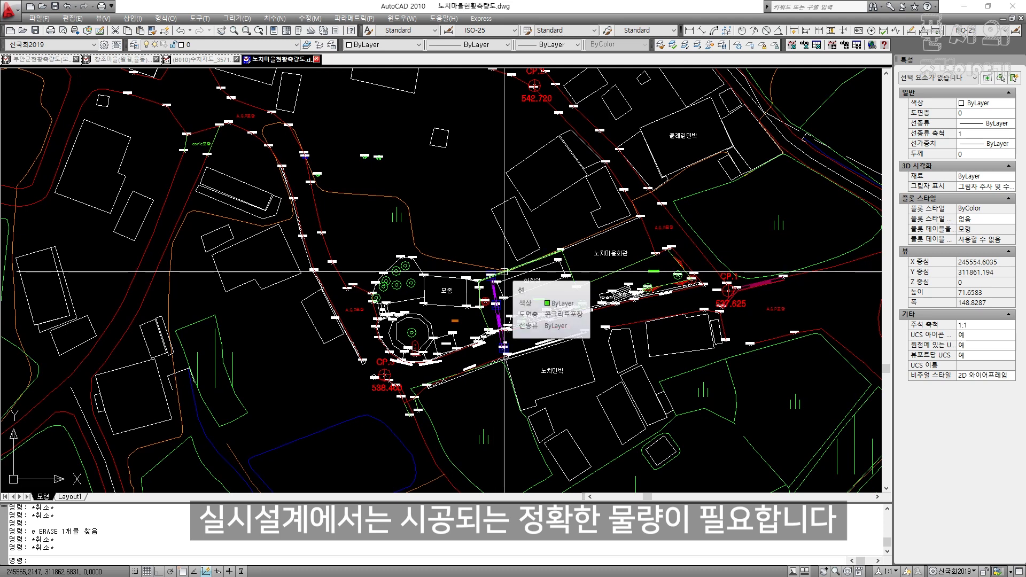
scroll(616, 289, "up", 2)
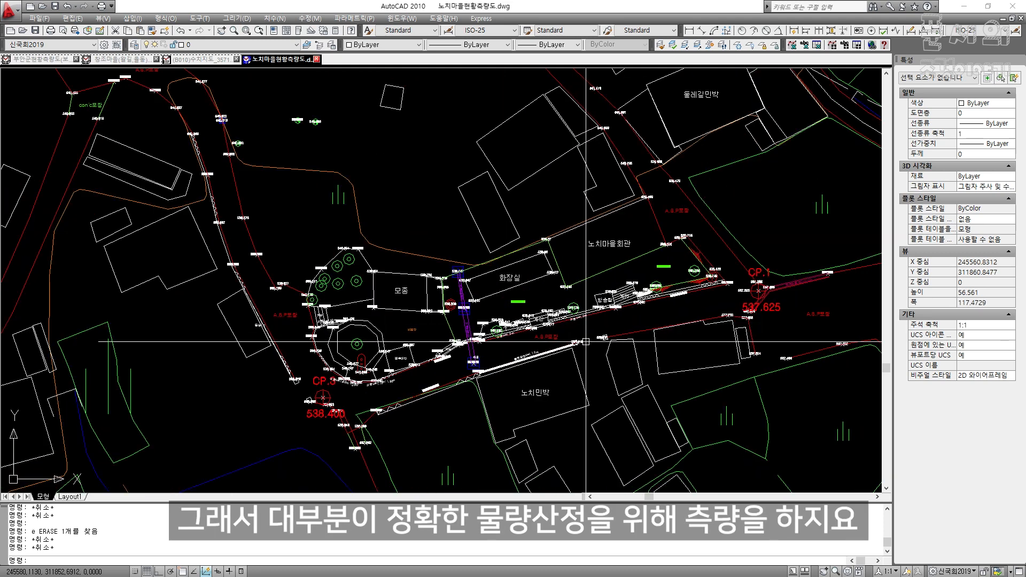
scroll(637, 324, "up", 3)
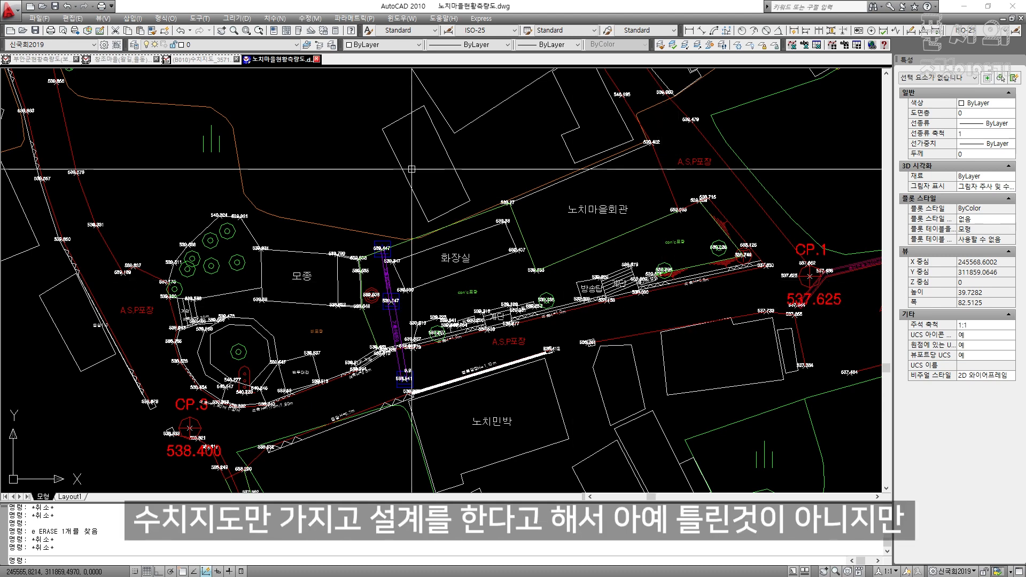
Compare the buildings around 노치마을회관 in the digital map with the same area in the survey drawing
left_click(210, 60)
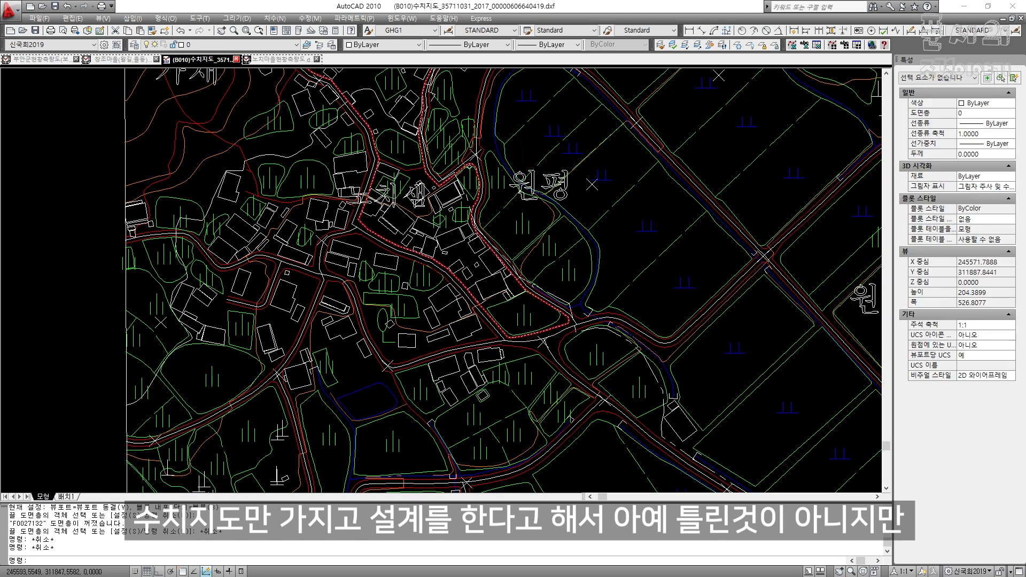
scroll(454, 355, "up", 8)
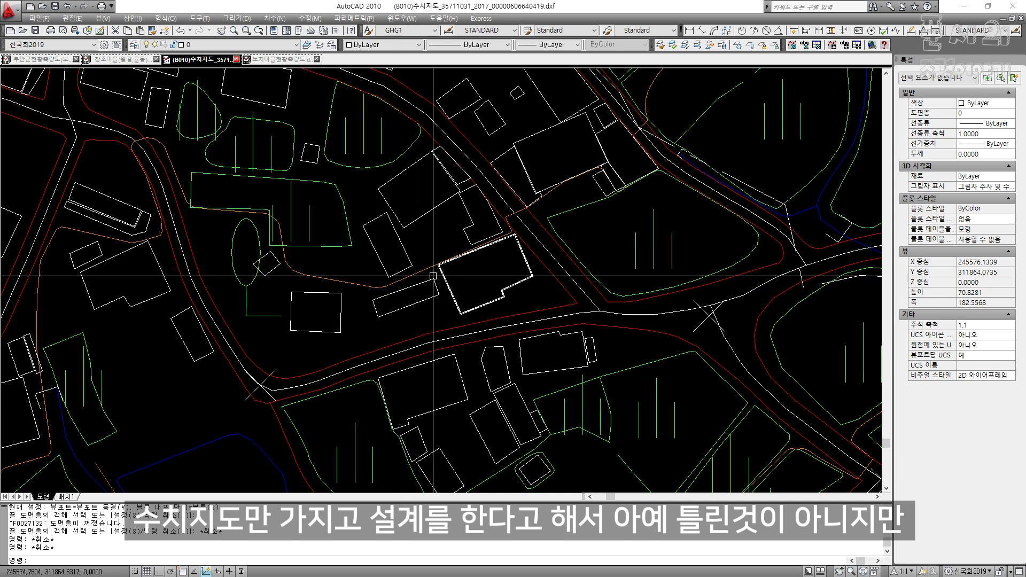
left_click(280, 59)
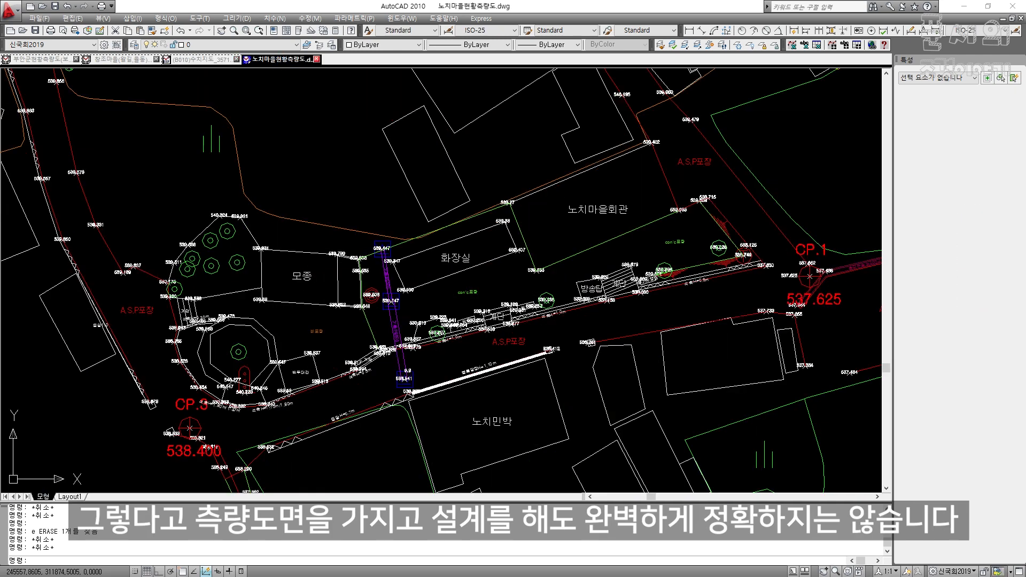
scroll(617, 298, "up", 4)
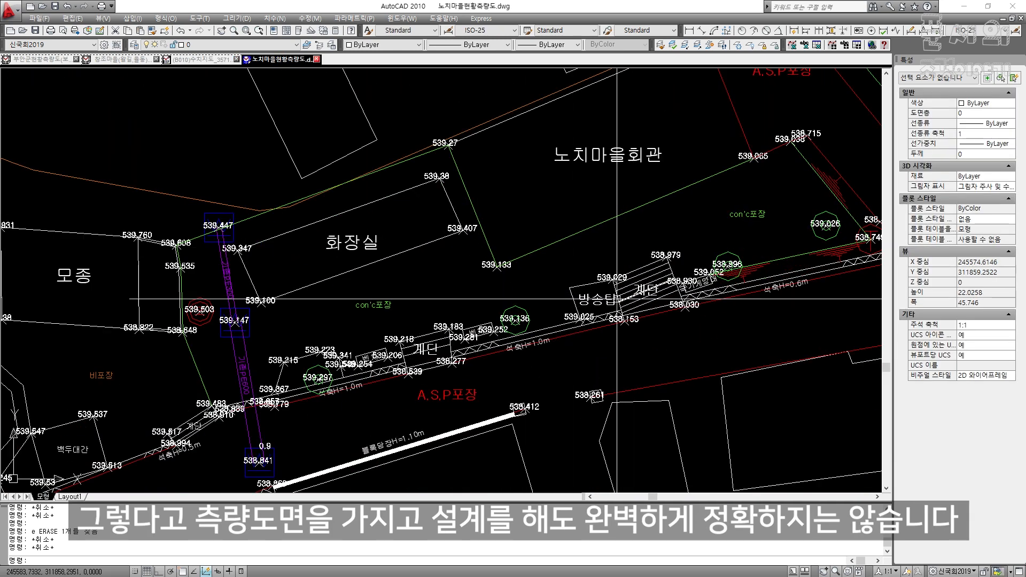
scroll(610, 271, "down", 2)
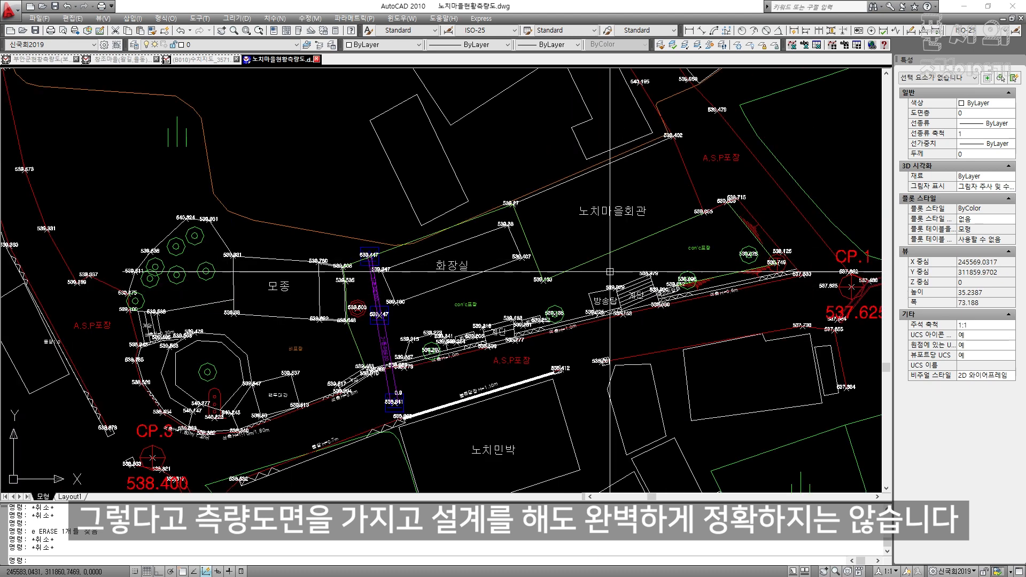
middle_click_drag(554, 326, 616, 300)
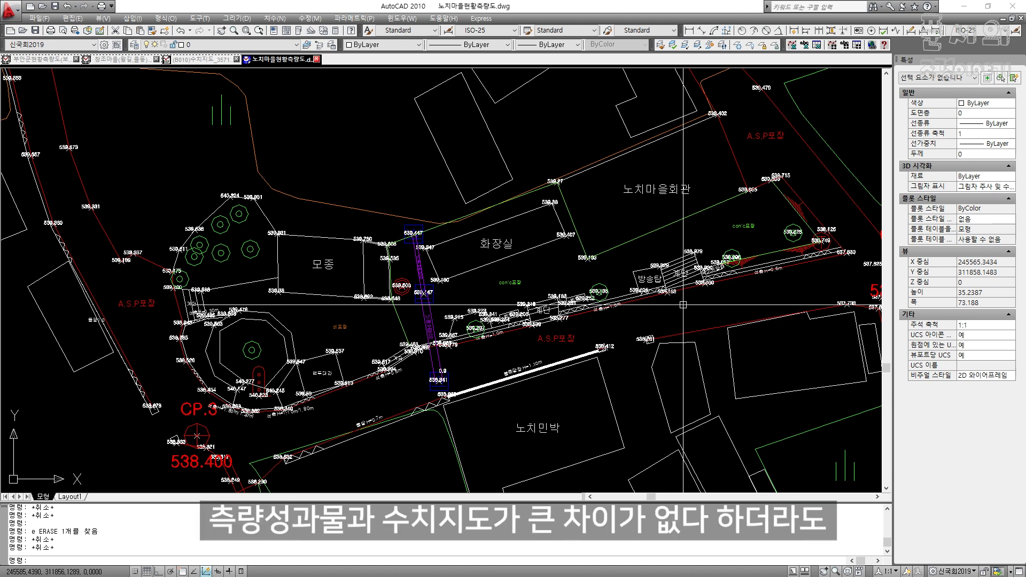
Check the digital map once more against the survey drawing and review the surveyed site around 모종 and 화장실
left_click(203, 59)
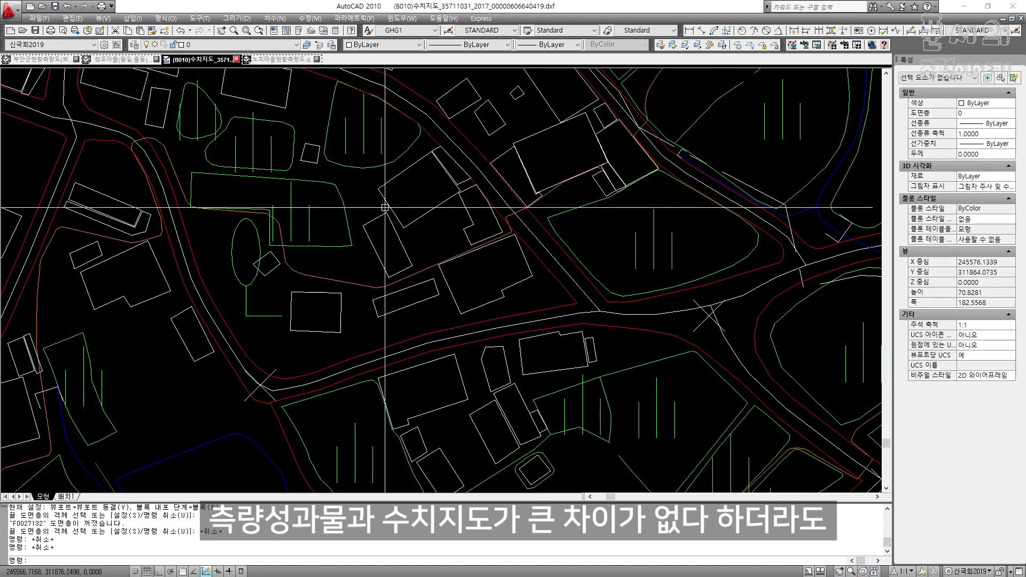
left_click(308, 59)
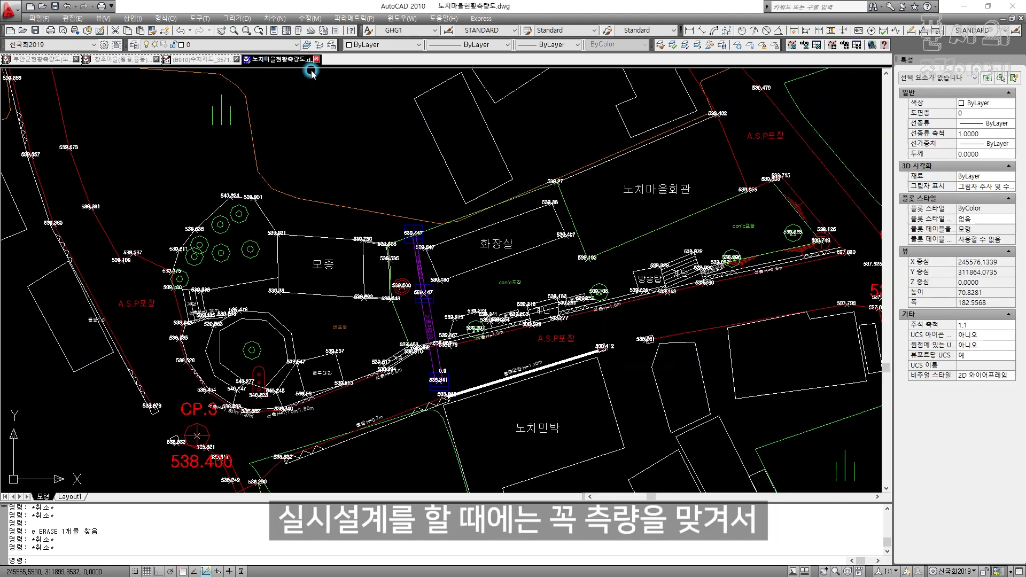
mouse_move(543, 230)
middle_mouse_down()
mouse_move(379, 265)
mouse_move(583, 360)
middle_mouse_up()
mouse_move(521, 256)
middle_mouse_down()
mouse_move(515, 290)
mouse_move(698, 126)
middle_mouse_up()
middle_click_drag(520, 279, 340, 293)
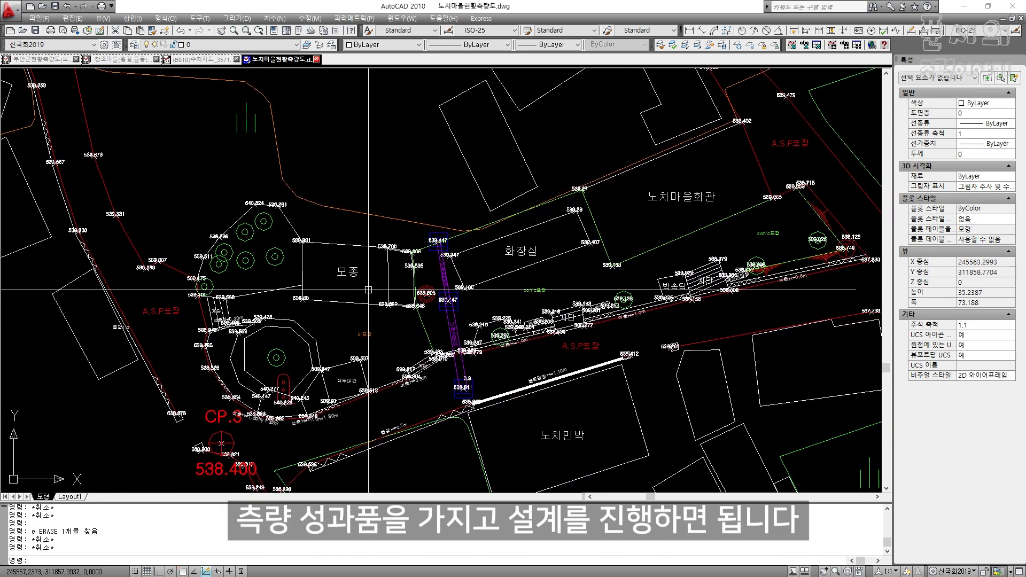
middle_click_drag(589, 308, 560, 309)
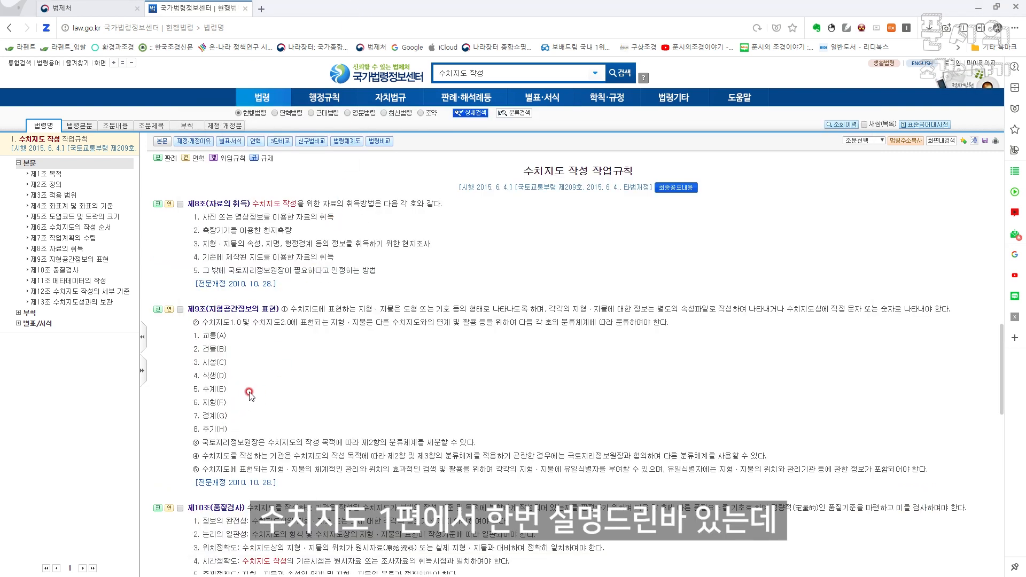
Review the classification items from 교통(A) to 주기(H) in Article 9 of the 수치지도 작성 작업규칙 web page
left_click_drag(196, 335, 232, 431)
left_click(228, 350)
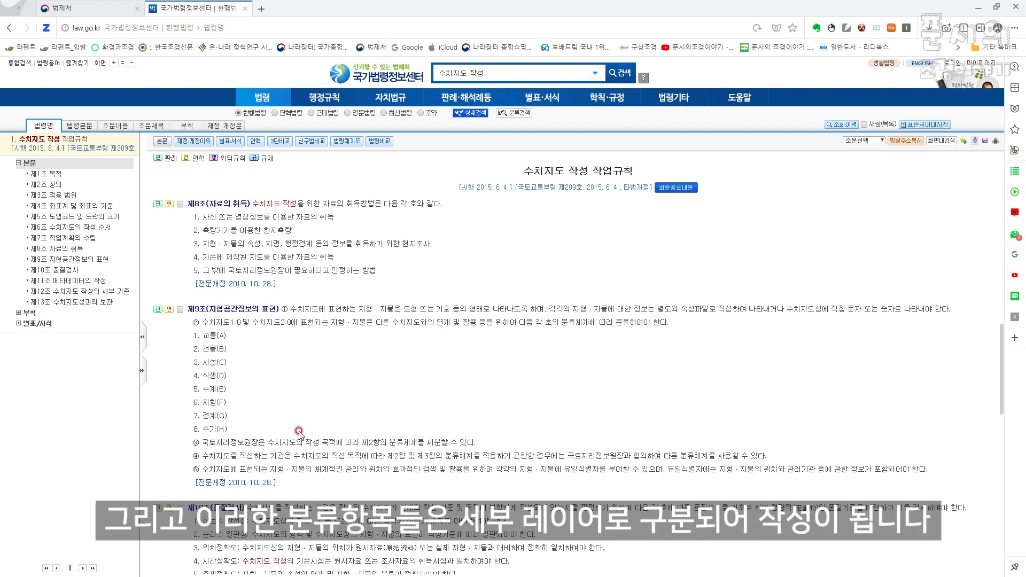
Switch to AutoCAD and open the layer properties manager for the digital map drawing
key("alt+Tab")
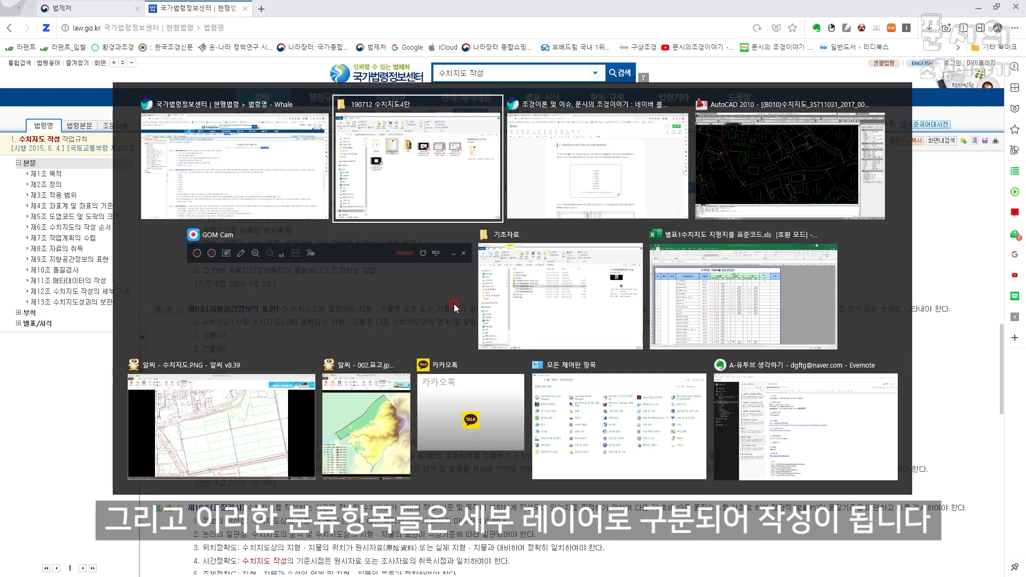
key("Tab")
key("Tab")
type("l")
key("Escape")
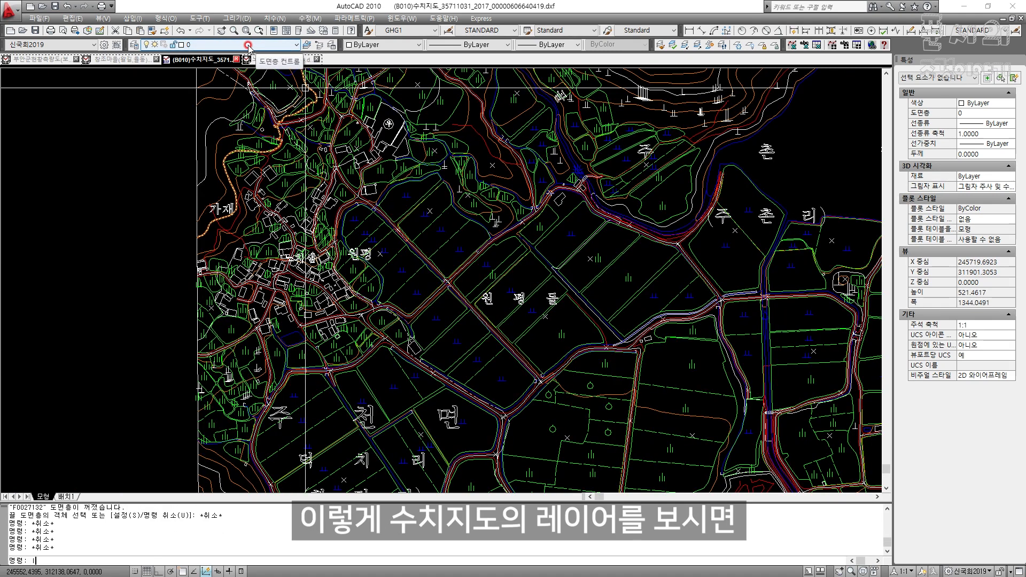
key("Escape")
type("la")
key("Return")
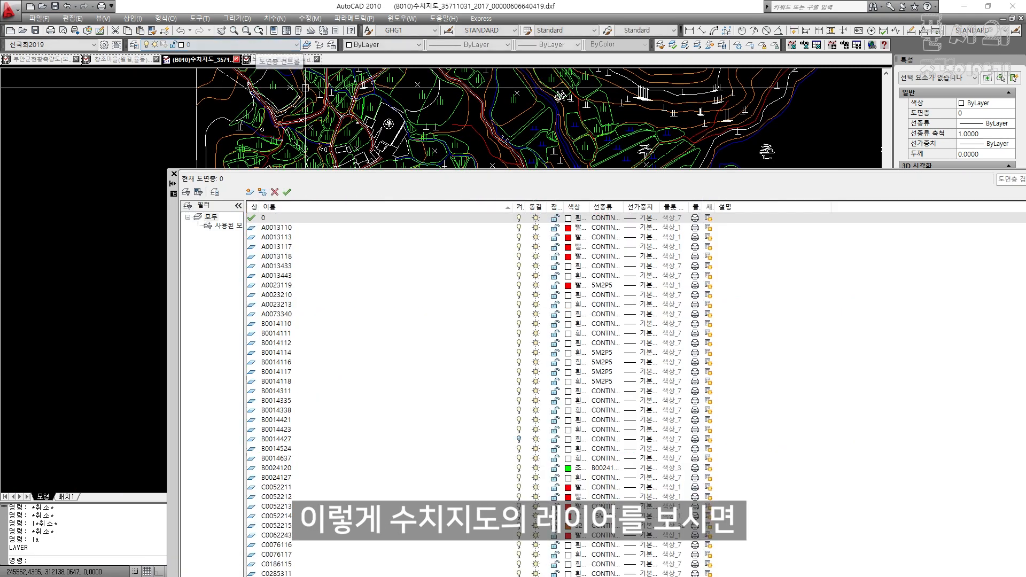
Enlarge the visible part of the layer manager, examine the layer codes from the A to the H series, and close it
left_click_drag(173, 254, 112, 132)
scroll(270, 263, "down", 7)
scroll(262, 299, "down", 2)
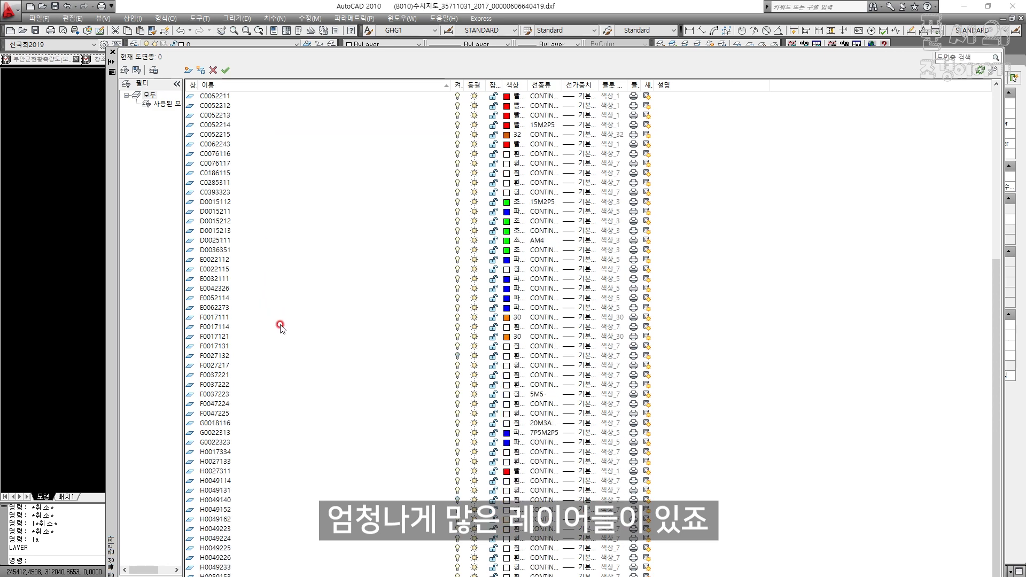
left_click_drag(116, 221, 97, 192)
scroll(264, 342, "up", 9)
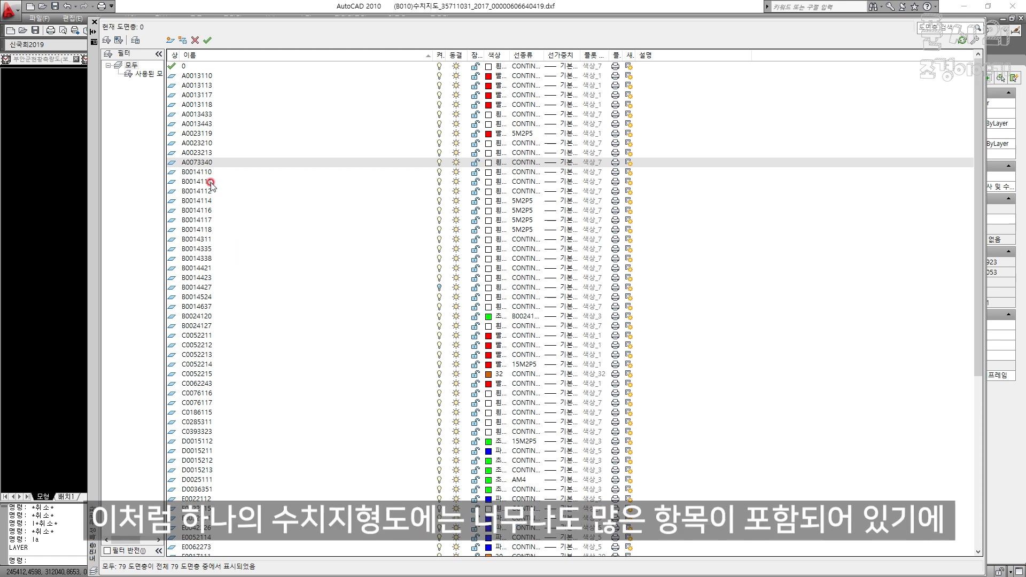
left_click(210, 127)
left_click(247, 346)
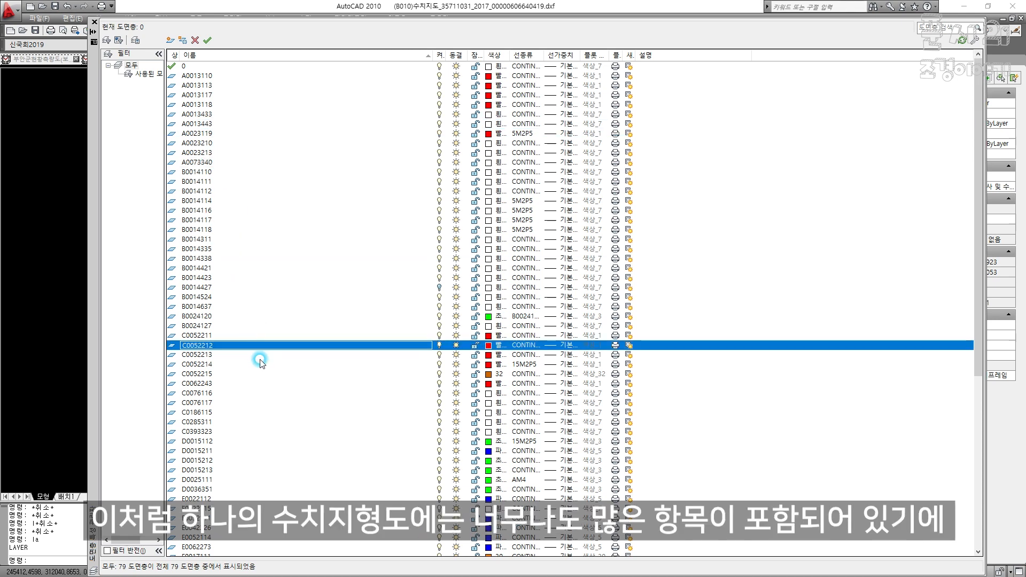
left_click(201, 77)
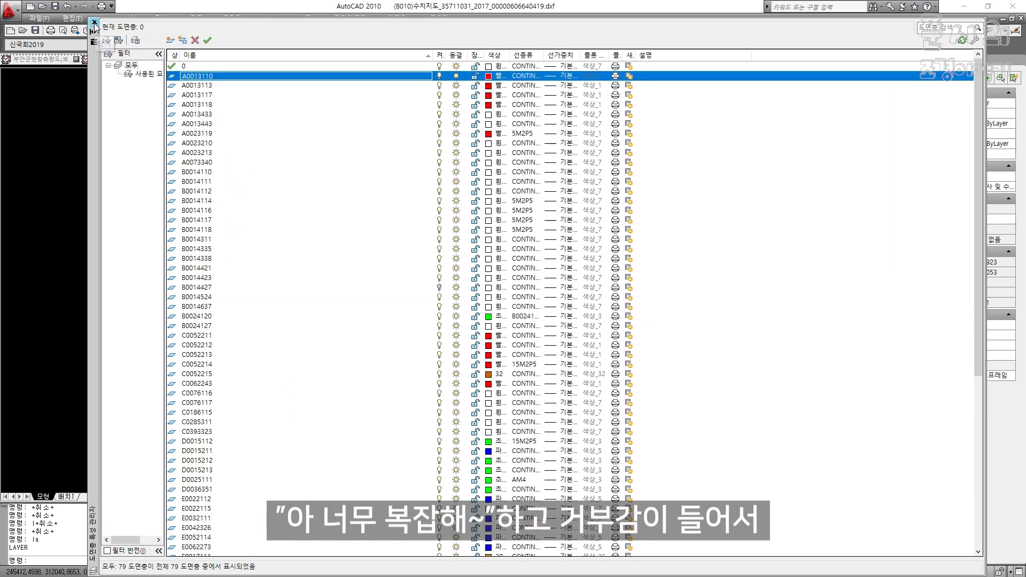
left_click(94, 23)
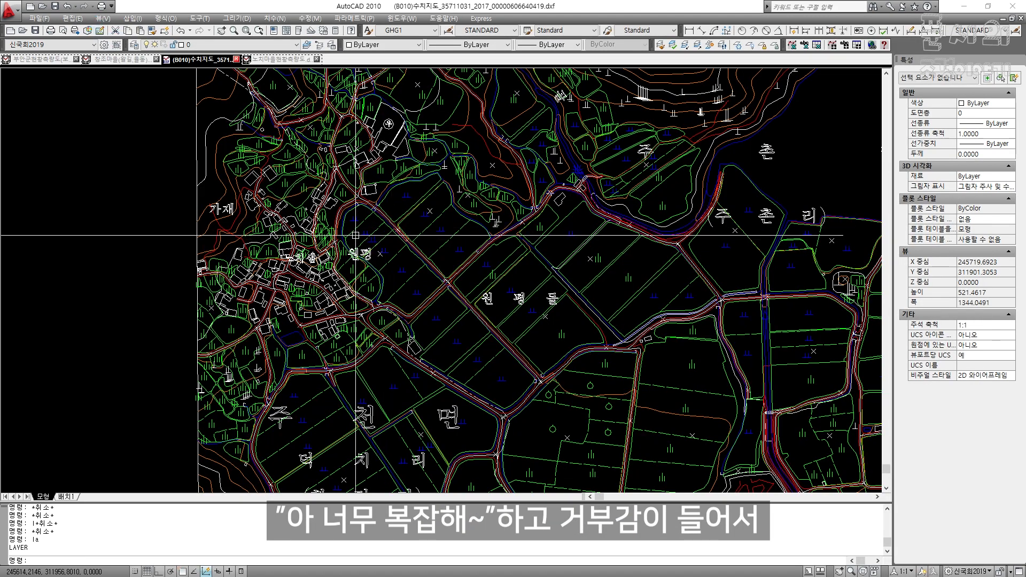
Look over the wider digital map from the village to the 덕산저수지 reservoir and reopen the layer properties manager
scroll(302, 256, "up", 4)
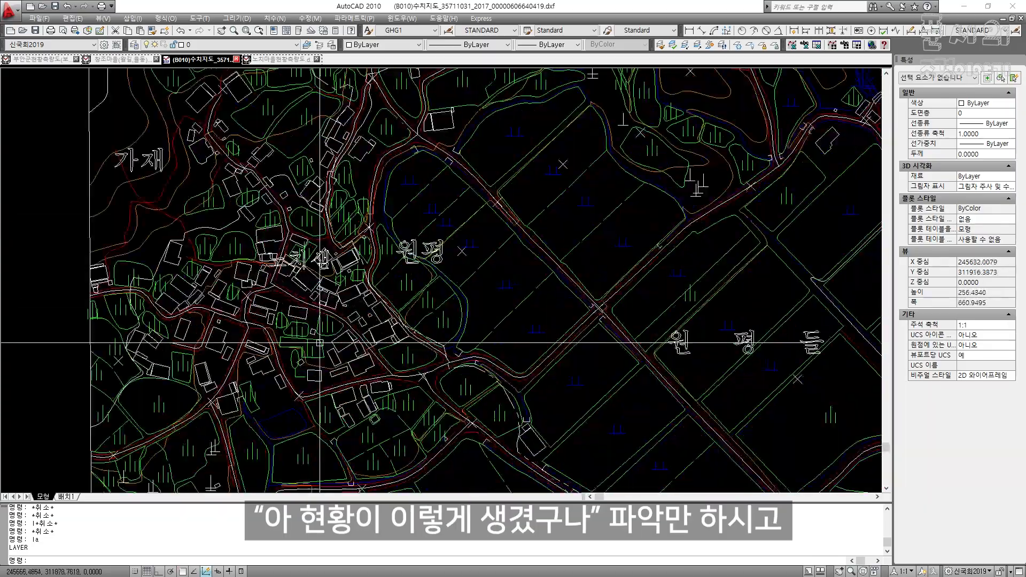
scroll(319, 342, "down", 7)
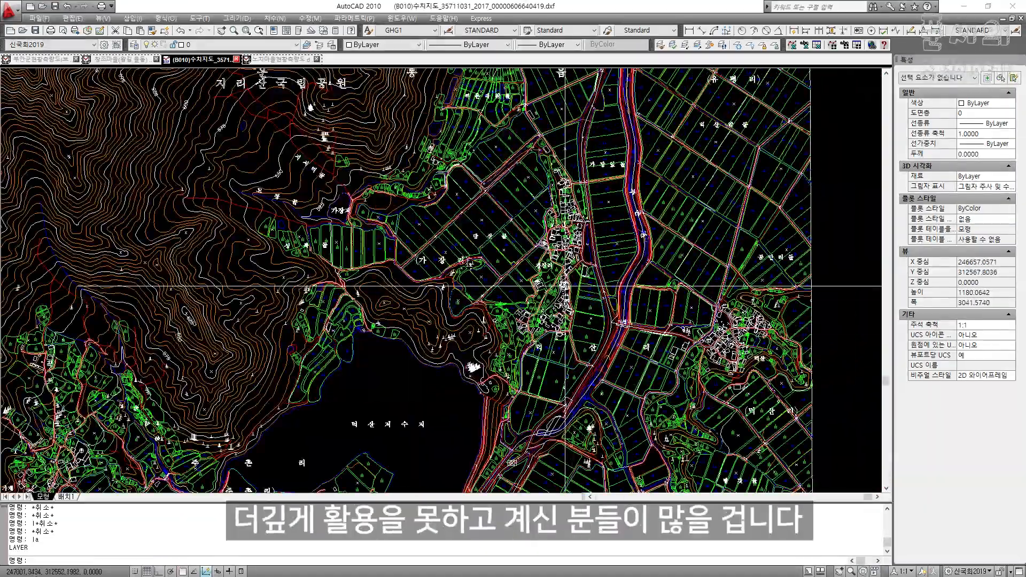
scroll(353, 374, "down", 2)
middle_click_drag(349, 376, 564, 222)
scroll(395, 272, "up", 3)
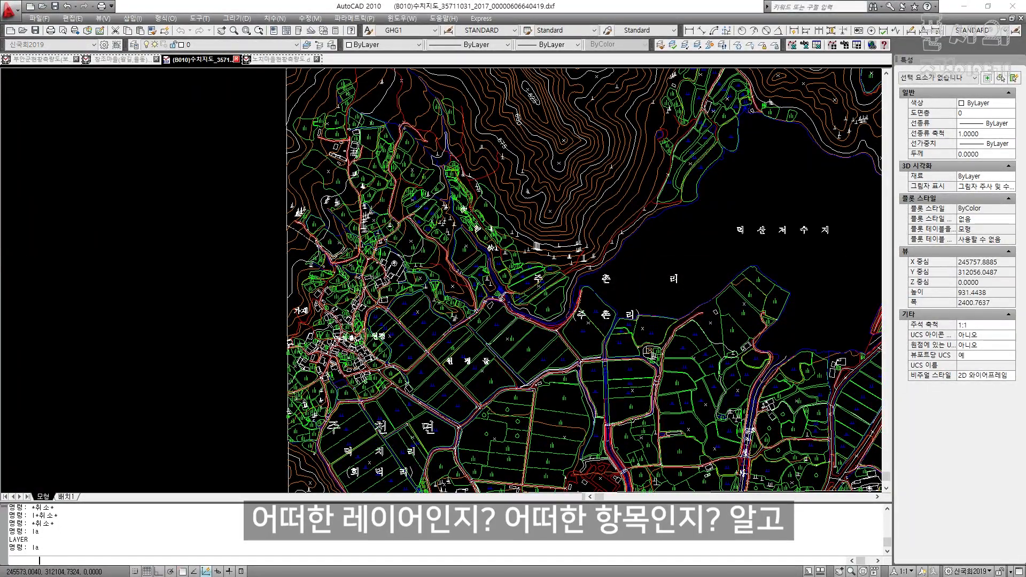
type("la")
key("Return")
Browse the A to H layer codes again, highlighting layers such as B0014116 and B0024120, and close the layer manager
left_click(273, 182)
left_click(269, 269)
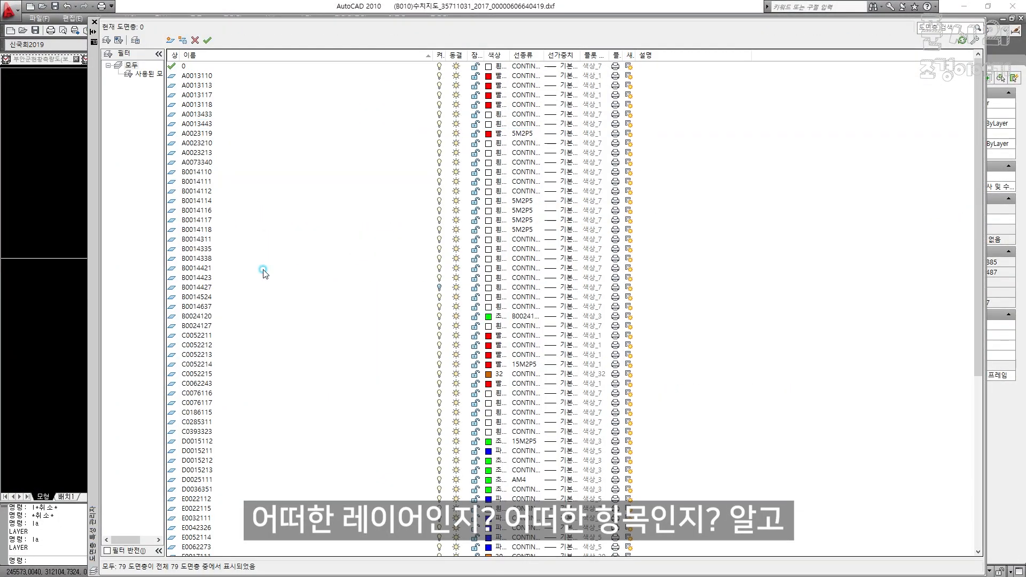
left_click(272, 335)
left_click(272, 211)
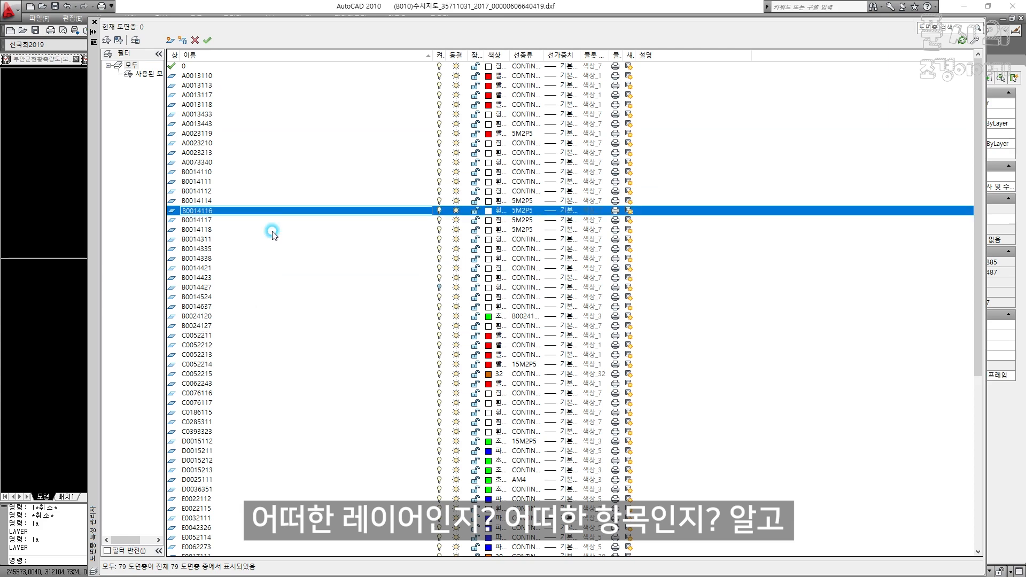
left_click(266, 315)
scroll(277, 309, "down", 7)
scroll(256, 203, "up", 3)
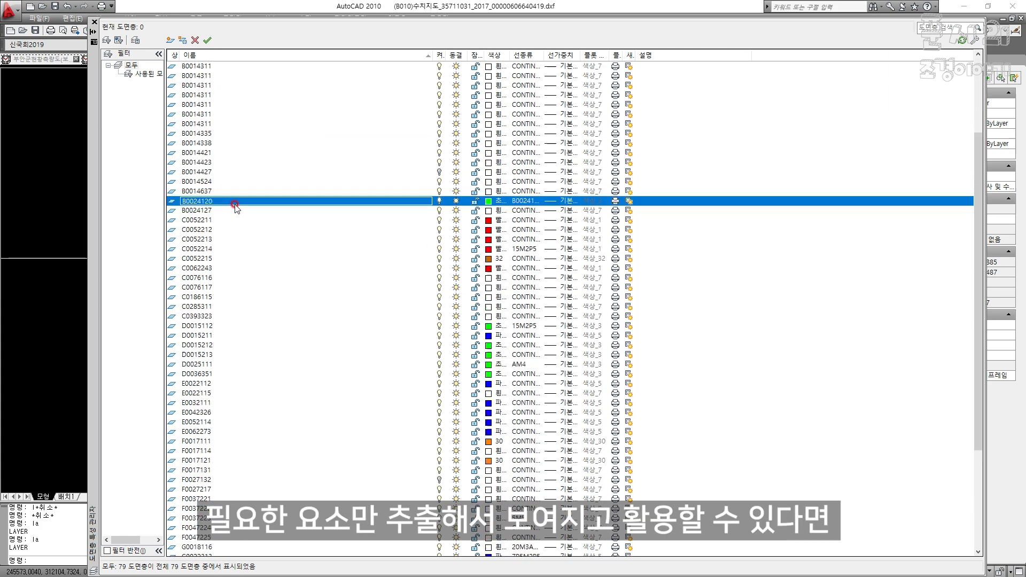
scroll(235, 206, "up", 4)
scroll(290, 198, "down", 8)
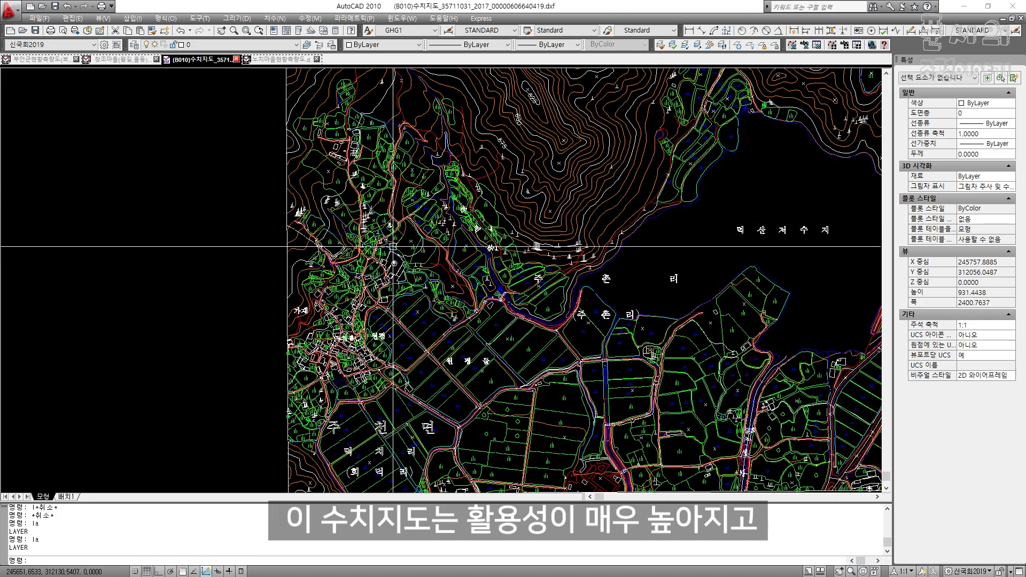
Examine the digital map's contours, farmland and the 가장리 and 덕산리 villages around the reservoir, and call up the layer list
middle_click_drag(543, 315, 424, 326)
scroll(438, 261, "down", 2)
scroll(689, 195, "up", 3)
middle_click_drag(689, 195, 481, 319)
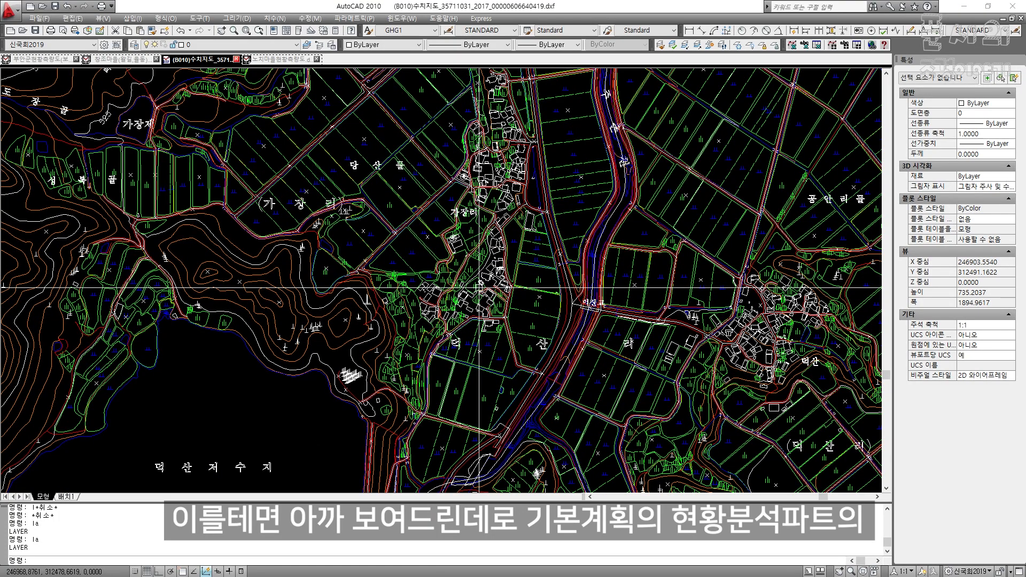
scroll(321, 277, "down", 4)
middle_click_drag(321, 336, 508, 318)
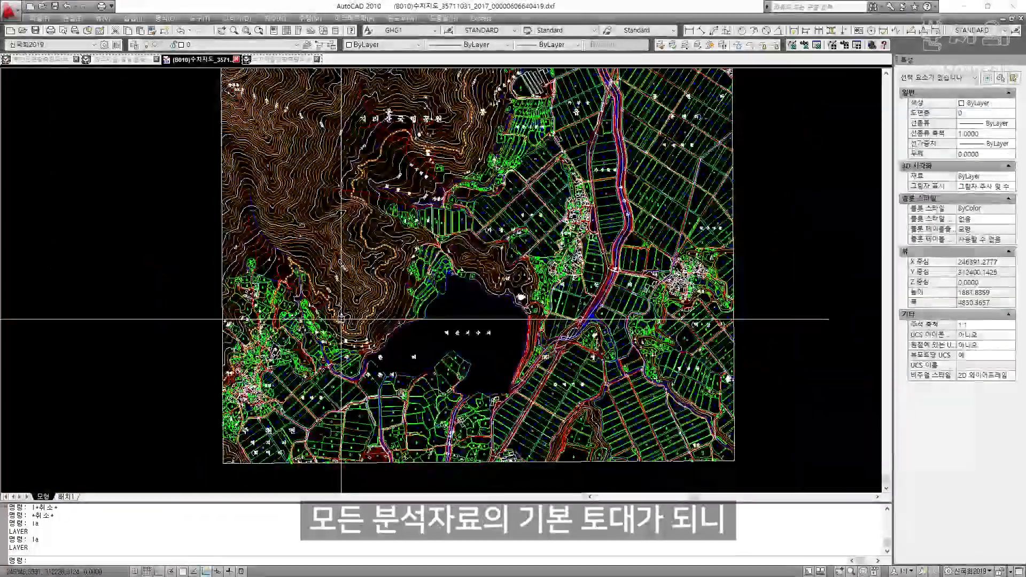
scroll(230, 223, "up", 4)
scroll(436, 319, "down", 1)
middle_click_drag(310, 334, 257, 256)
scroll(299, 203, "down", 3)
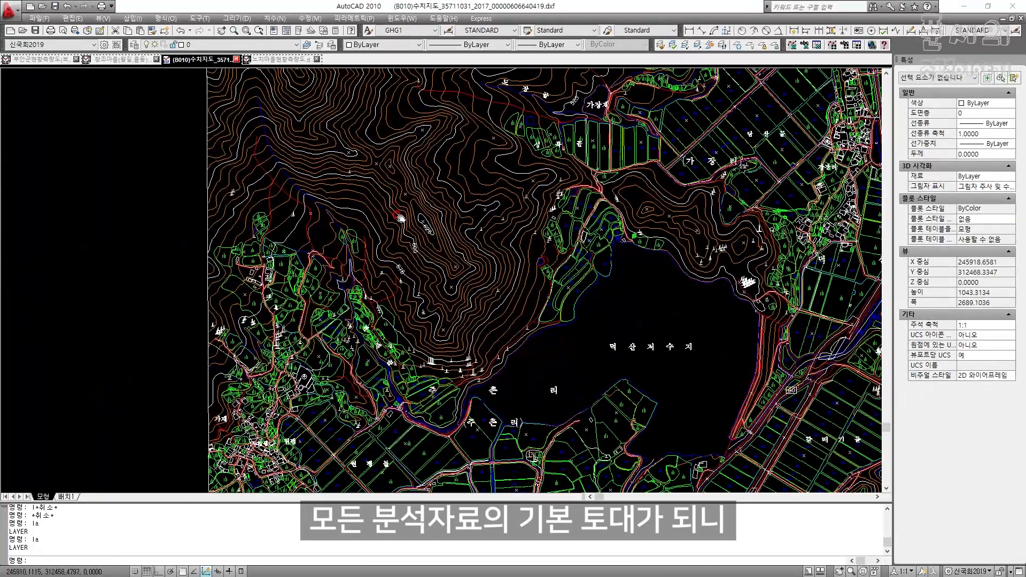
middle_click_drag(802, 288, 320, 283)
scroll(374, 283, "up", 4)
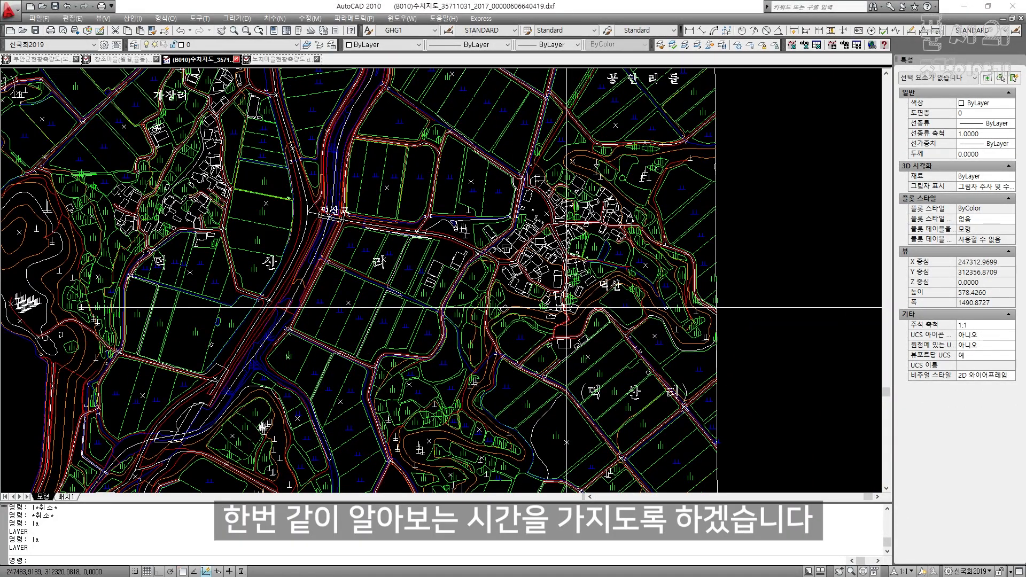
type("la")
key("Return")
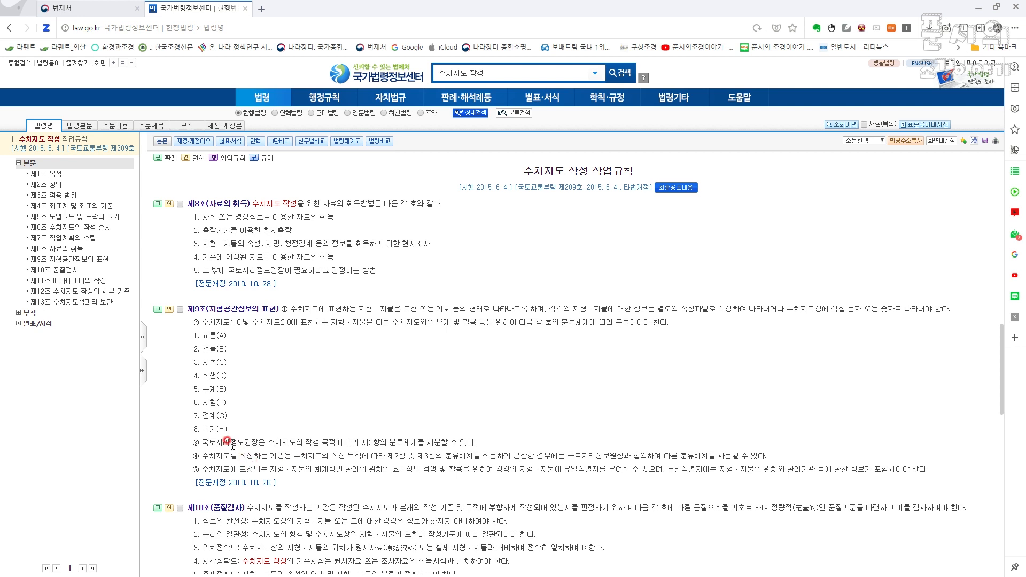
In the browser, highlight Article 9 of the 수치지도 작성 작업규칙, its clause on subdividing the classification, and the 교통(A) to 경계(G) list
left_click_drag(210, 309, 276, 309)
left_click_drag(202, 442, 310, 444)
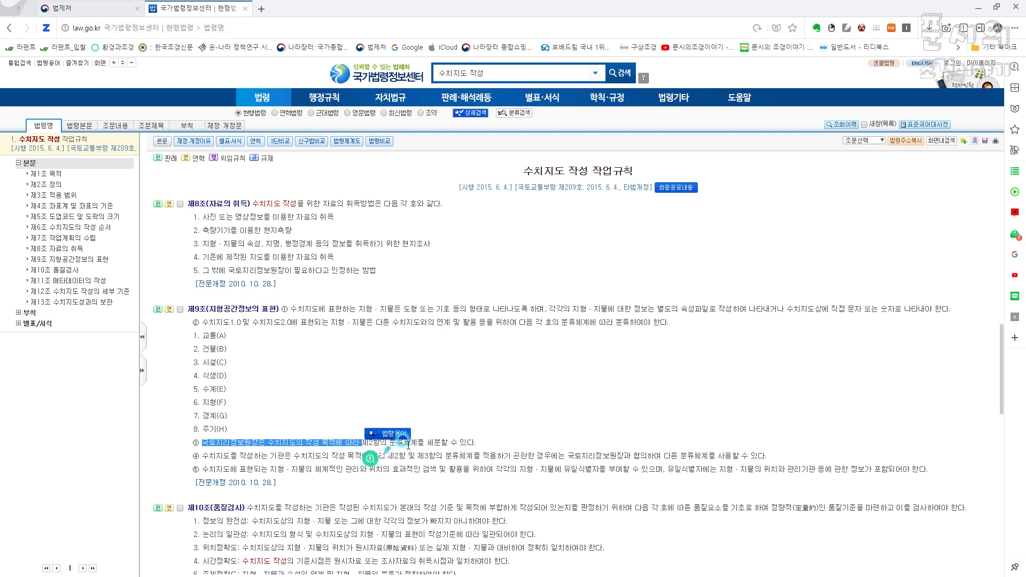
left_click(346, 437)
left_click_drag(262, 422, 194, 332)
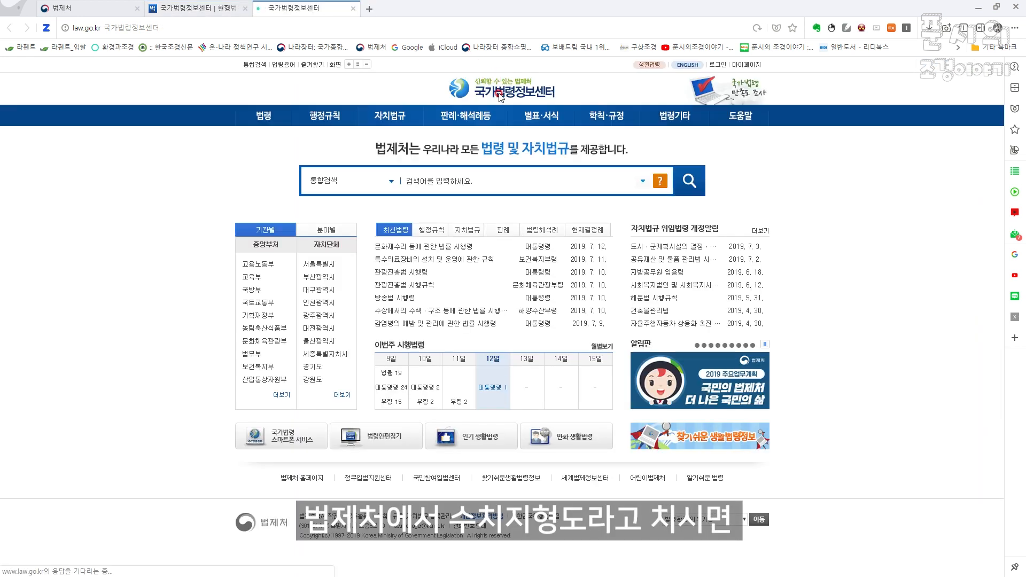
Search the law information site for 수치지형도 and open the 수치지형도 작성 작업규정 regulation
left_click(485, 175)
type("쉬")
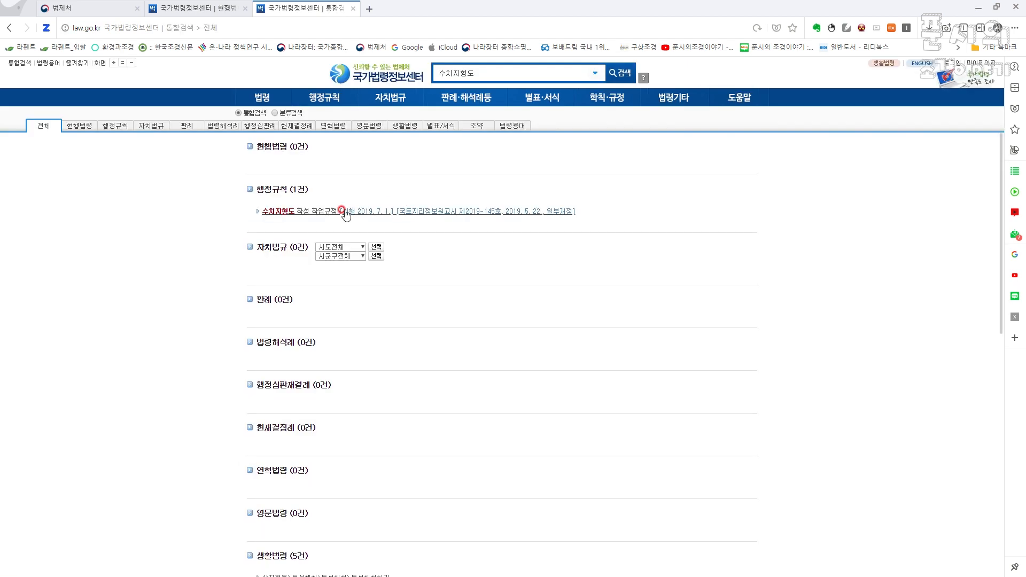
left_click(326, 213)
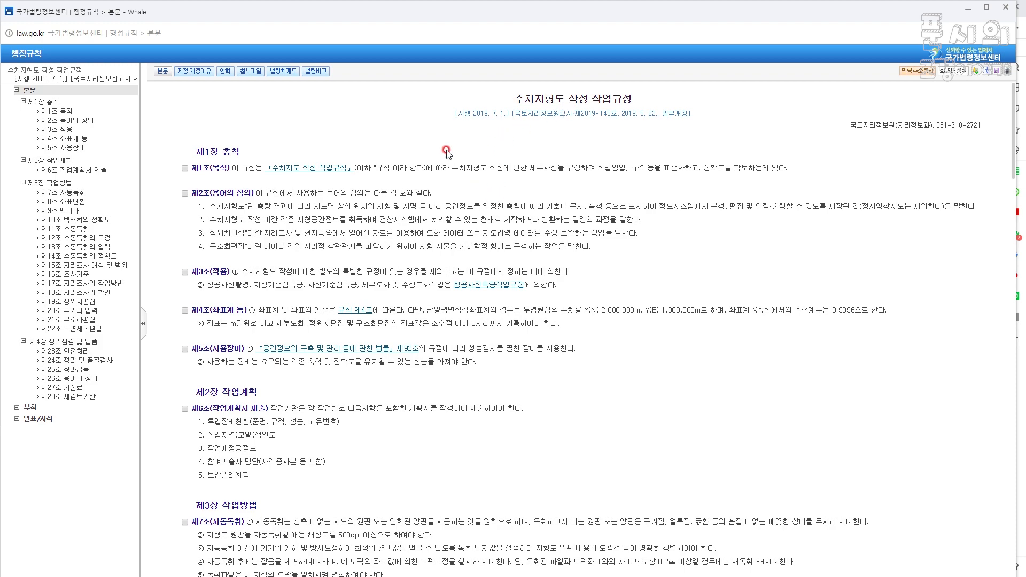
Expand the 별표 1 수치지도 지형지물 표준코드 entry in the appendix list at the end of the regulation
middle_click_drag(440, 137, 455, 246)
scroll(456, 283, "down", 1)
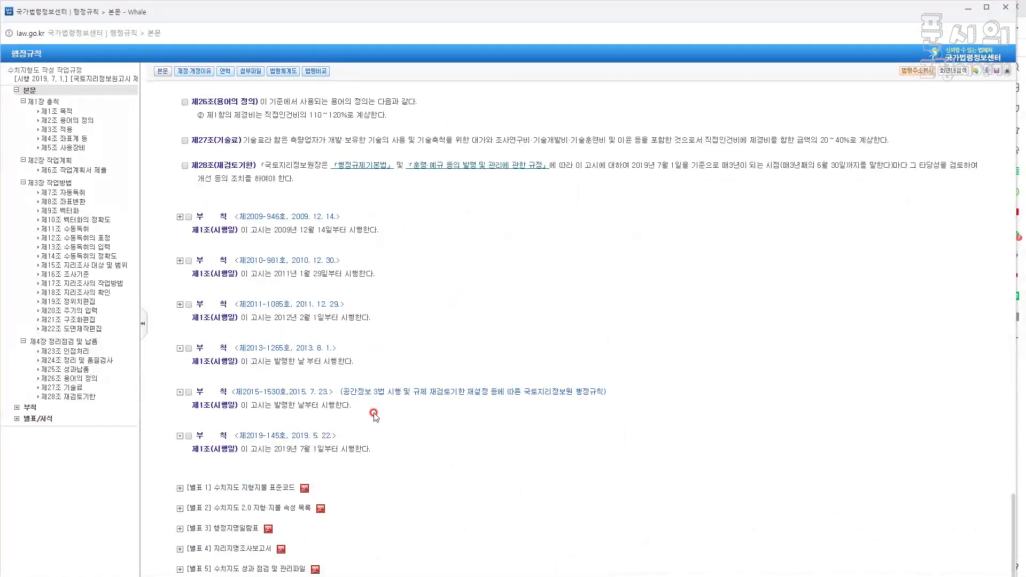
left_click(283, 494)
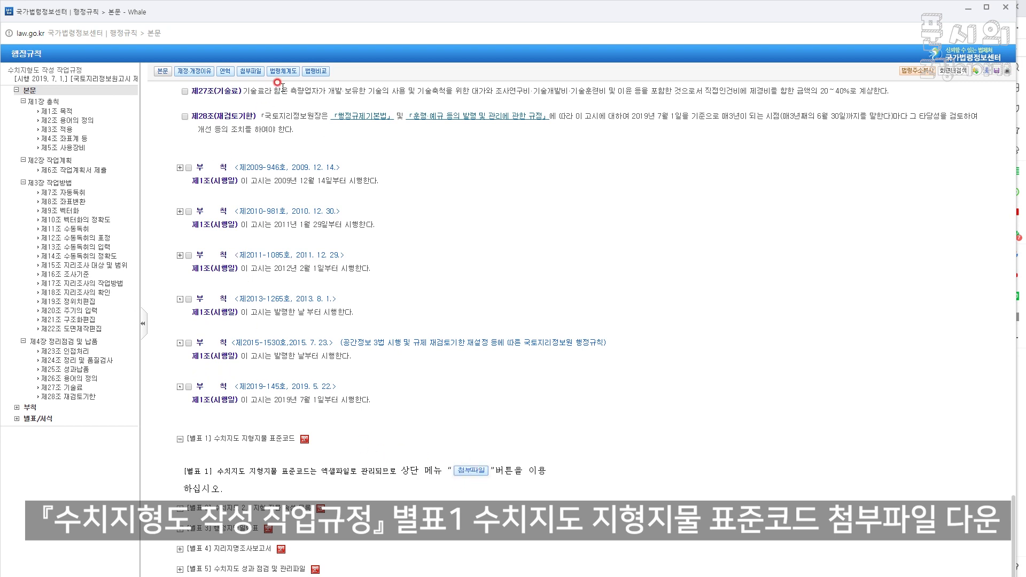
Download the attachment 별표1수치지도 지형지물 표준코드.xls, show it in its folder and open the spreadsheet in Excel
left_click(252, 69)
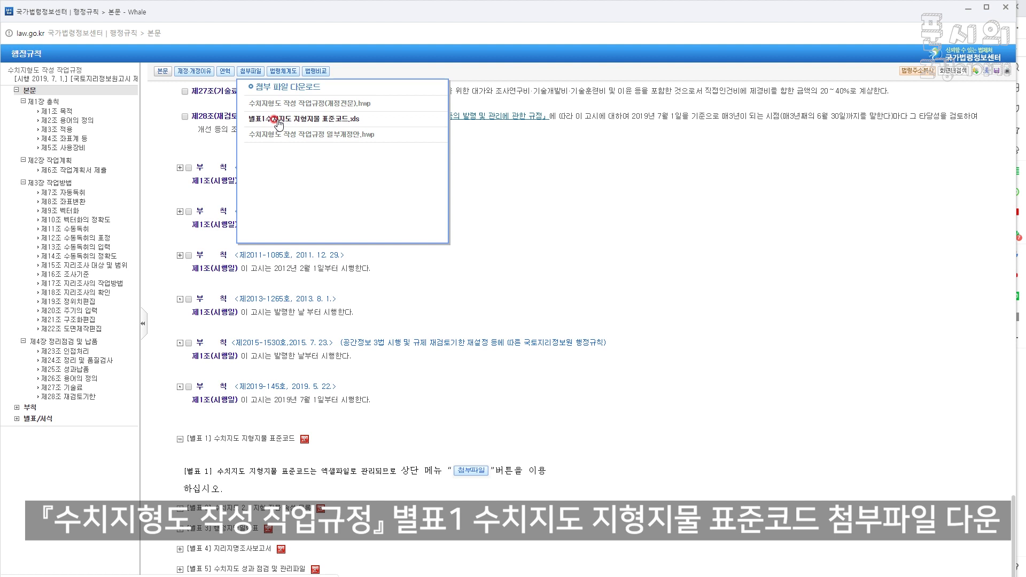
left_click(322, 120)
left_click(501, 157)
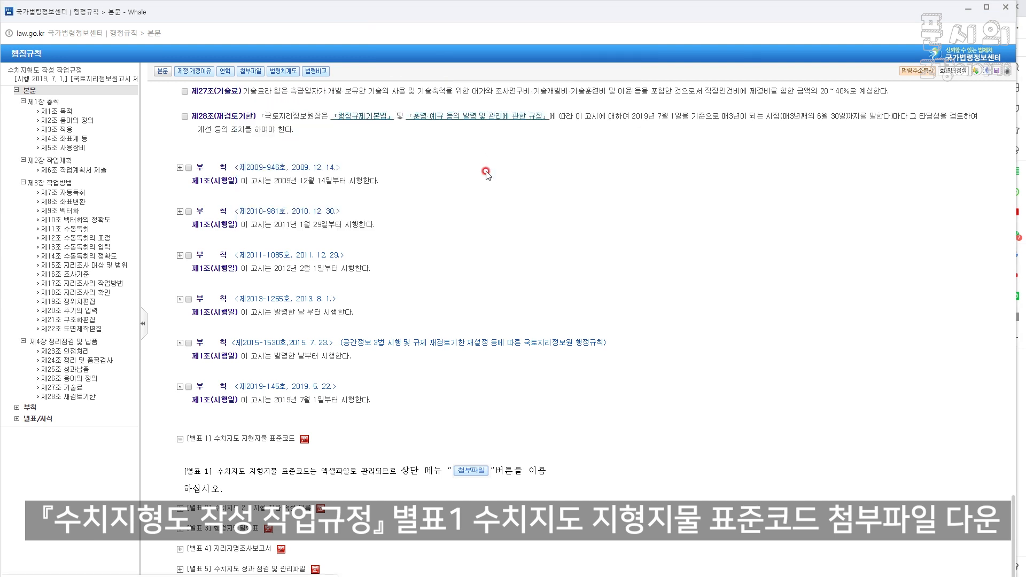
left_click(415, 270)
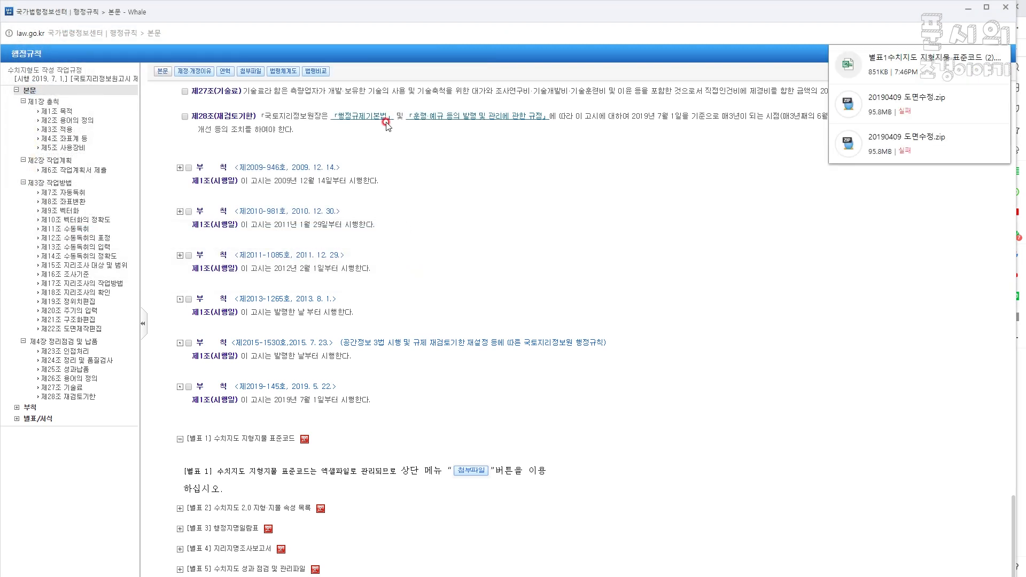
left_click(969, 67)
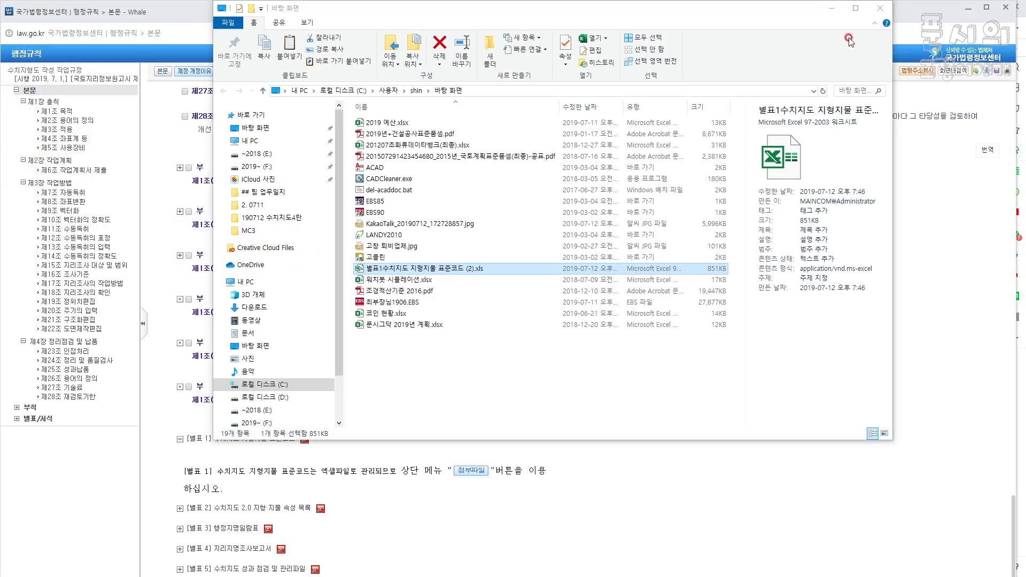
left_click(830, 6)
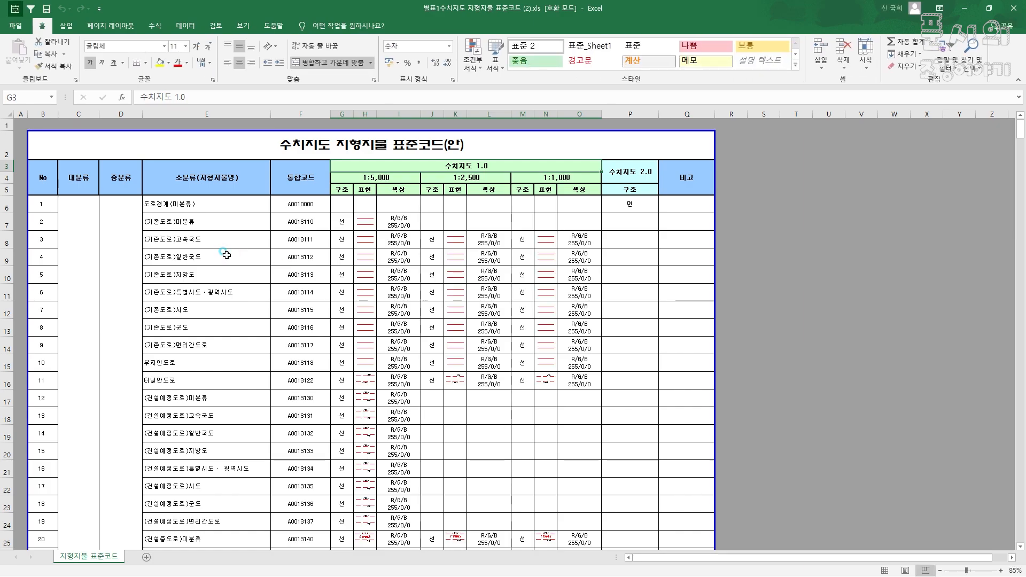
Scan the standard code table from the A road codes down to the B building codes and return to its top rows
left_click(227, 256)
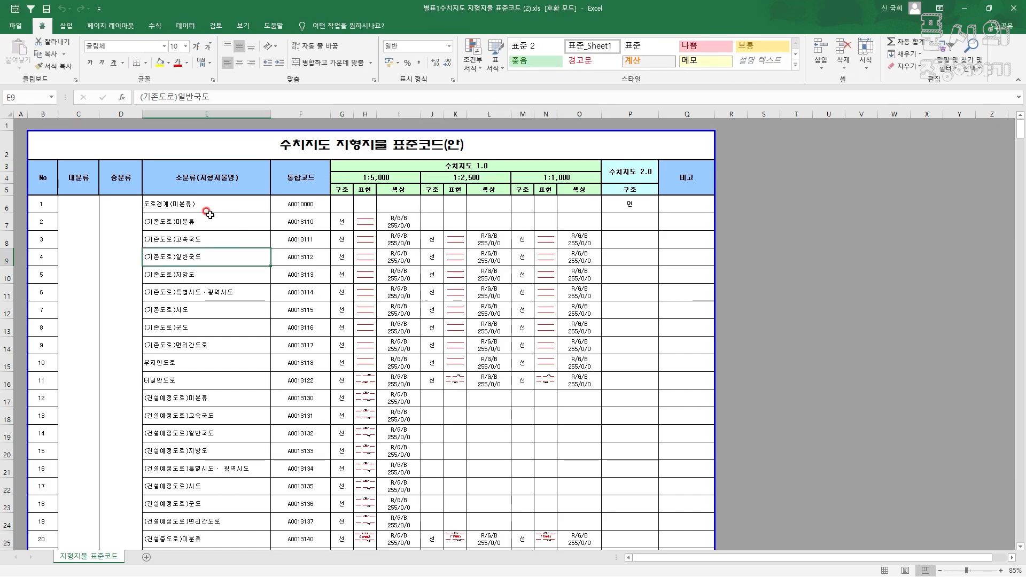
left_click(342, 146)
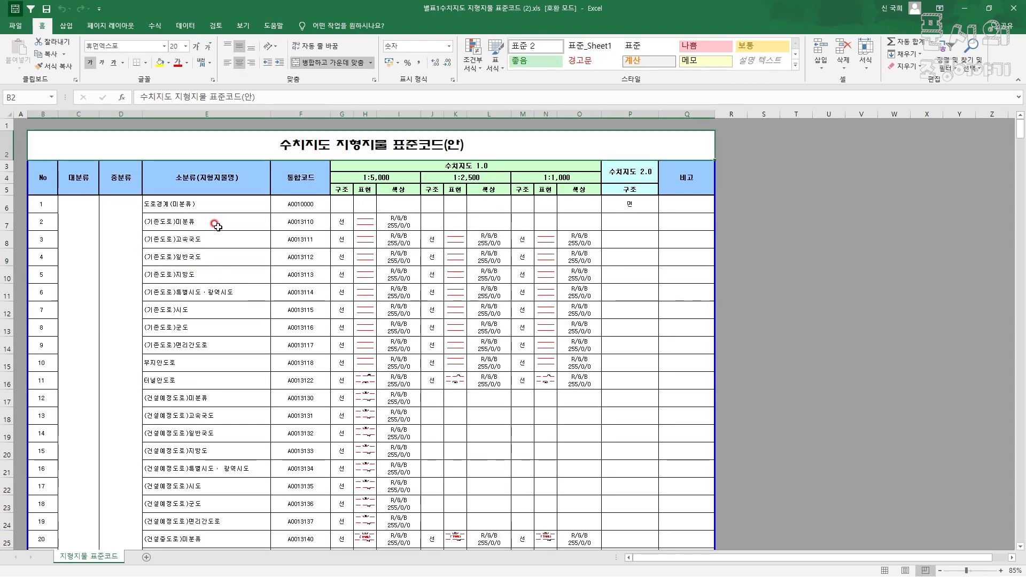
scroll(217, 225, "down", 1)
scroll(256, 209, "up", 1)
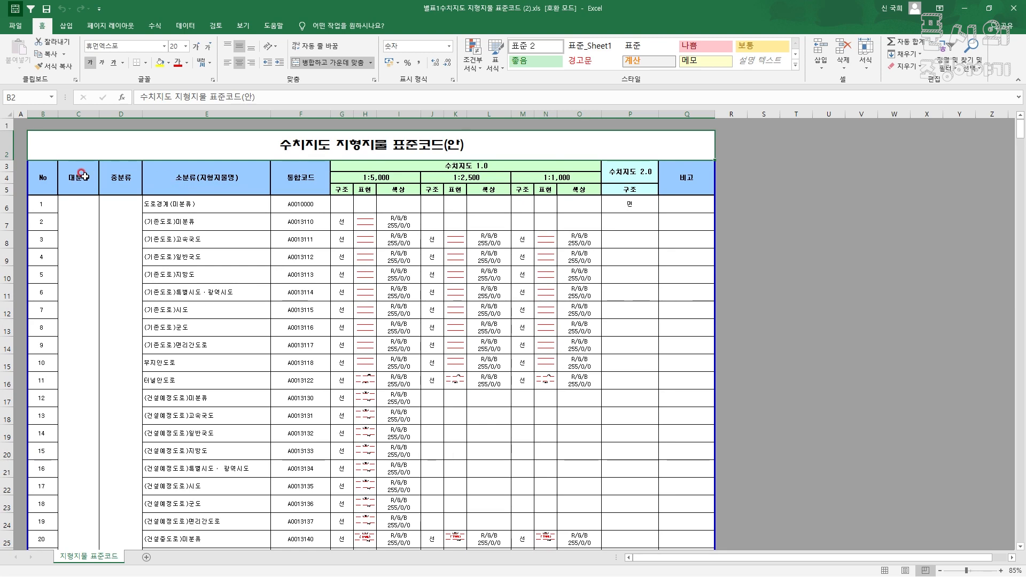
scroll(214, 220, "down", 20)
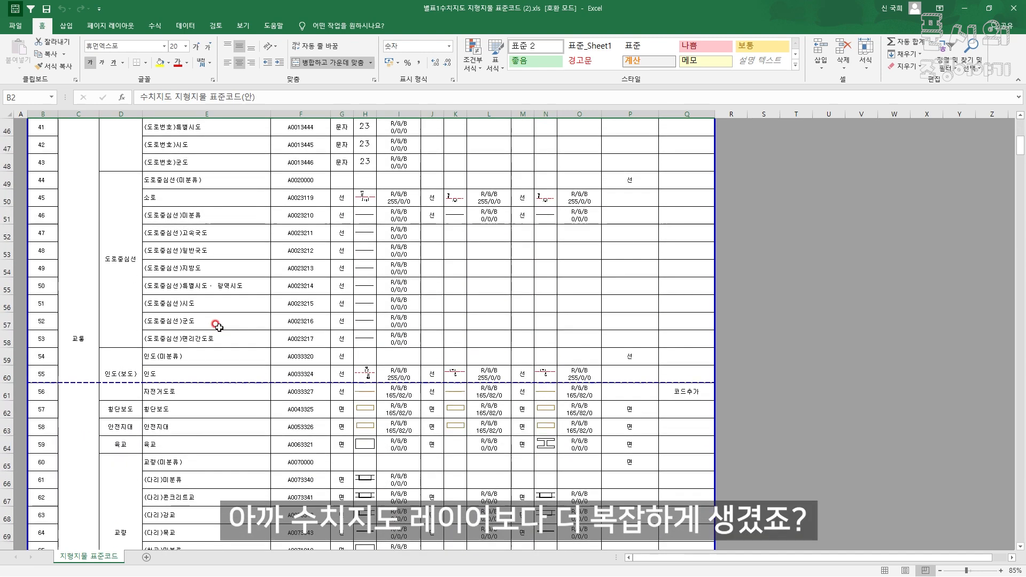
scroll(666, 212, "down", 13)
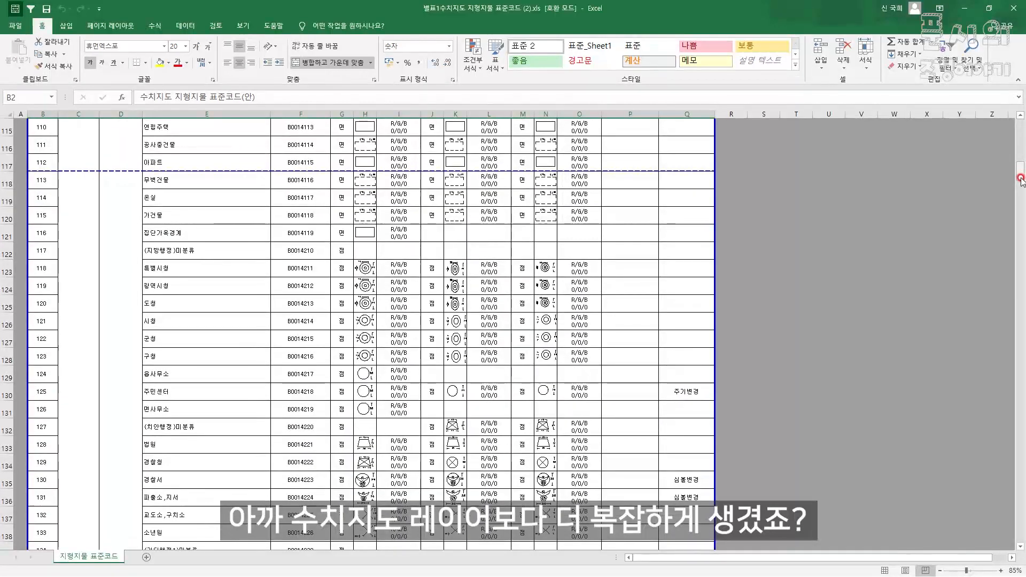
left_click_drag(1019, 176, 1019, 125)
left_click(121, 240)
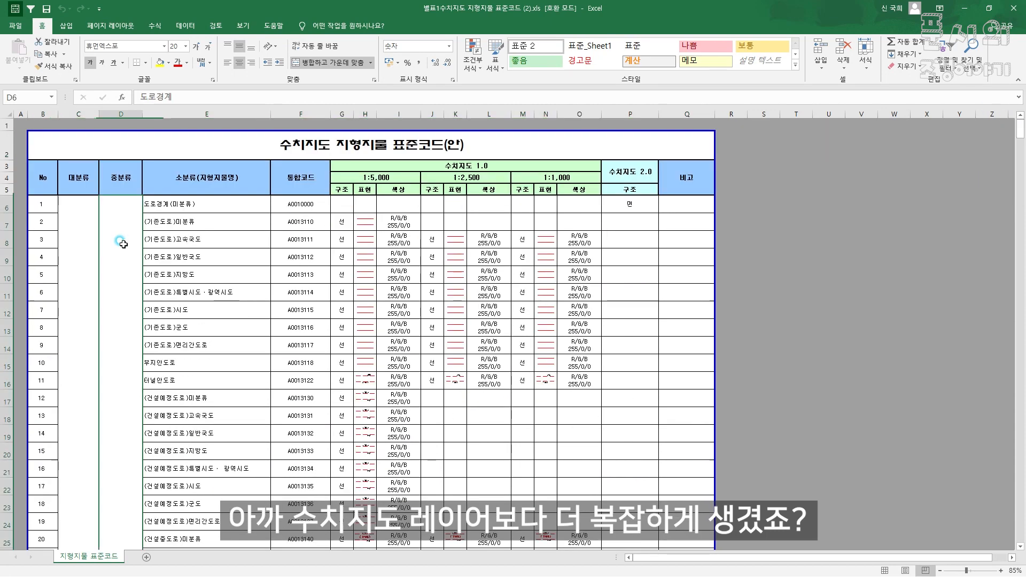
left_click(202, 187)
scroll(186, 222, "up", 1)
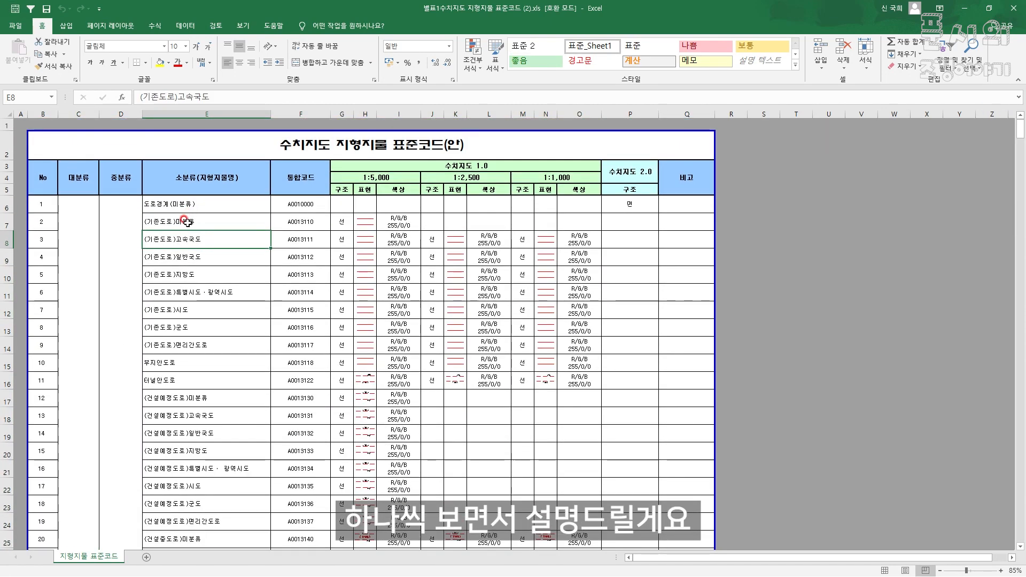
scroll(97, 211, "down", 1)
scroll(75, 195, "up", 1)
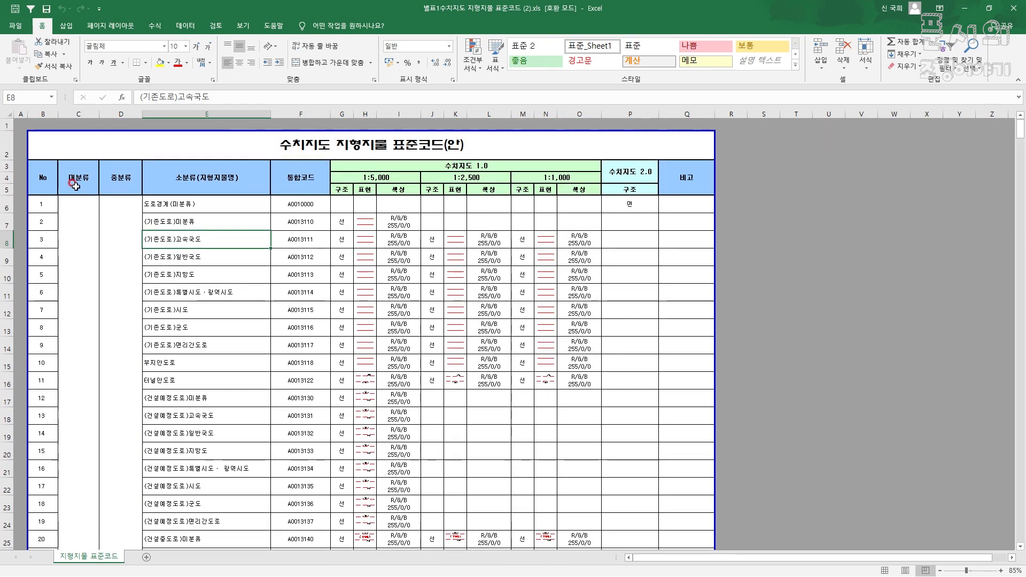
Add filters to header row 3 of the code table and open the 대분류 column's filter list
left_click(82, 205)
left_click(72, 169)
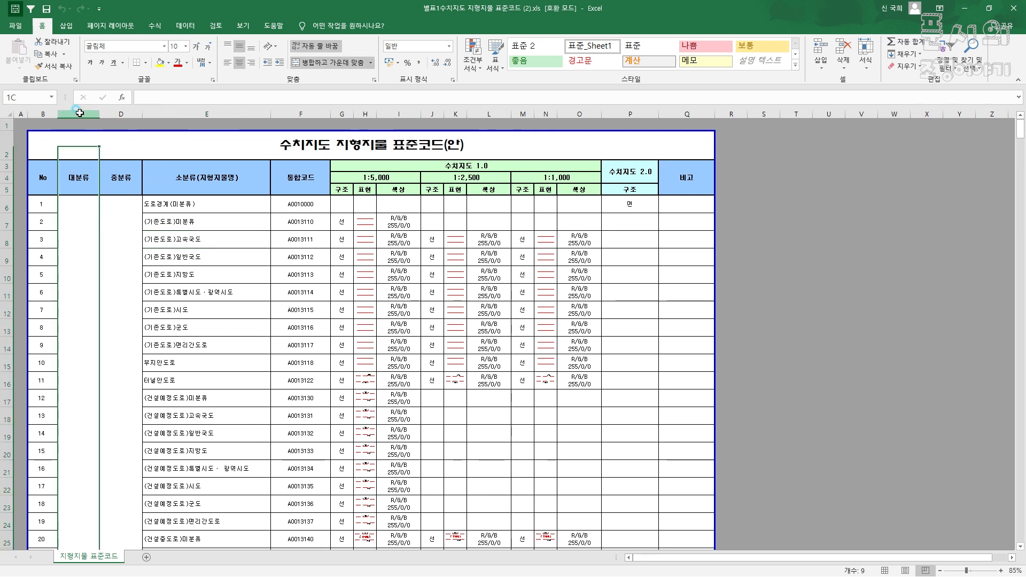
left_click_drag(7, 165, 5, 188)
left_click(94, 166)
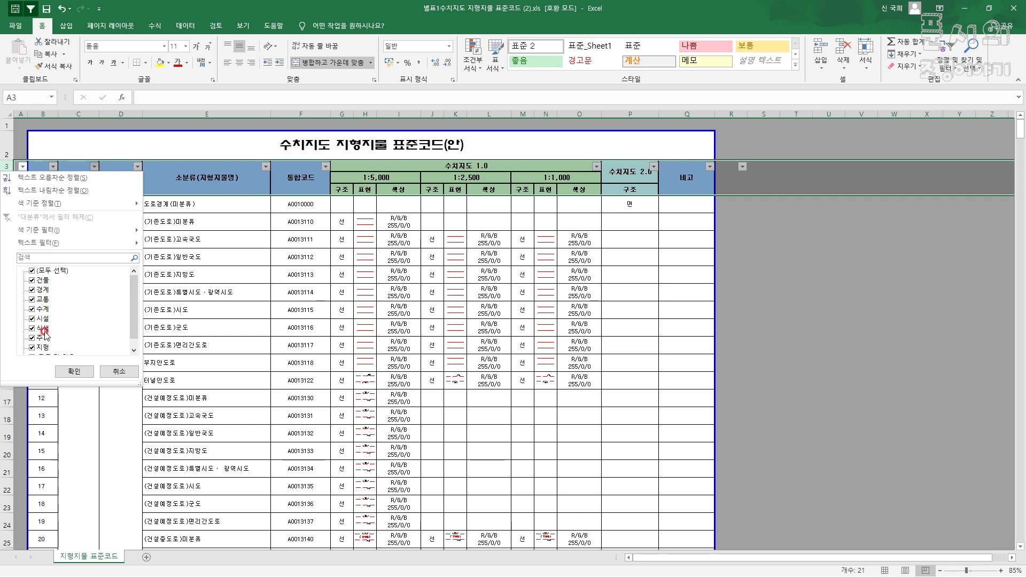
Compare the 대분류 filter categories with Article 9's classification list in the browser, and confirm the filter with all categories selected
key("Escape")
key("alt+Tab")
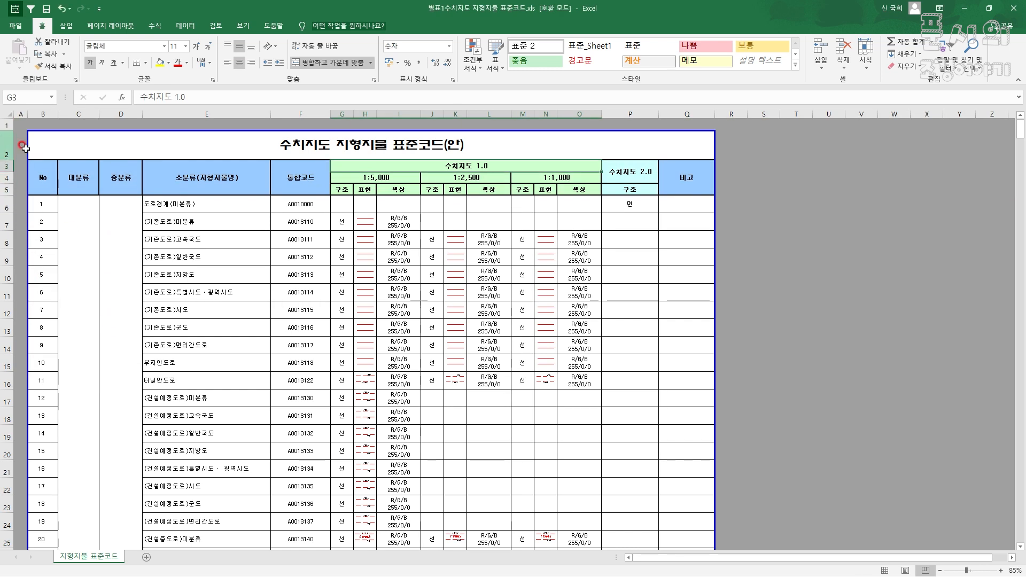
key("alt+Tab")
key("alt+Tab")
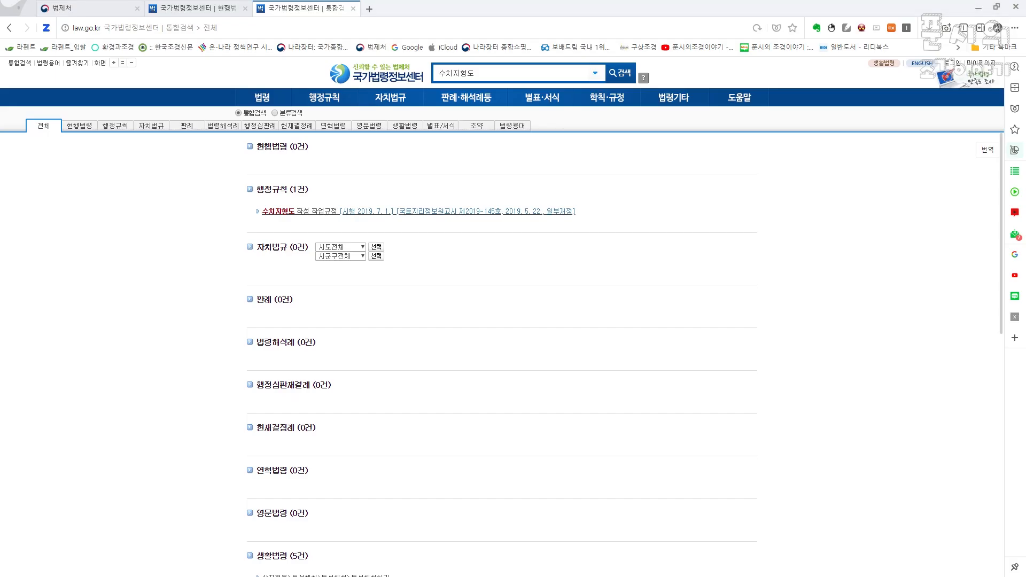
left_click(197, 9)
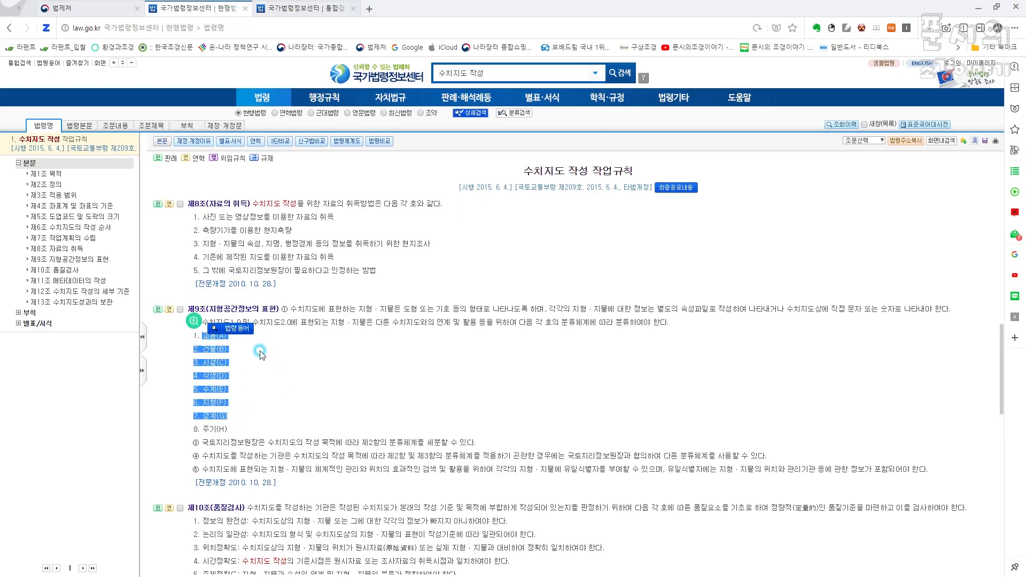
key("alt+Tab")
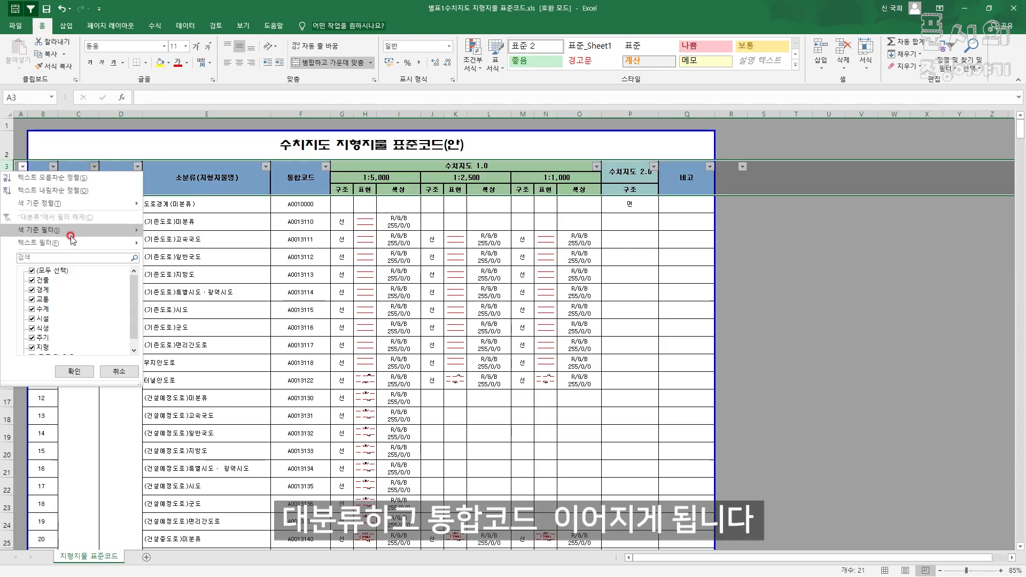
left_click(75, 368)
Examine how the 교통 entry in the 대분류 column relates to the leading letter of its 통합코드 values, from A0010000 to A0023213
left_click(290, 211)
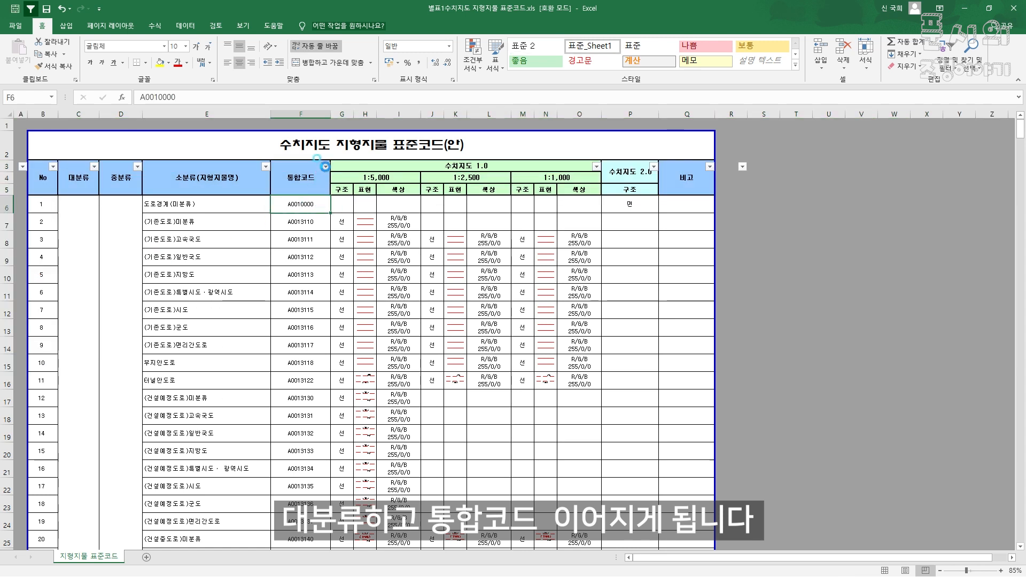
left_click(325, 167)
key("Escape")
left_click(80, 213)
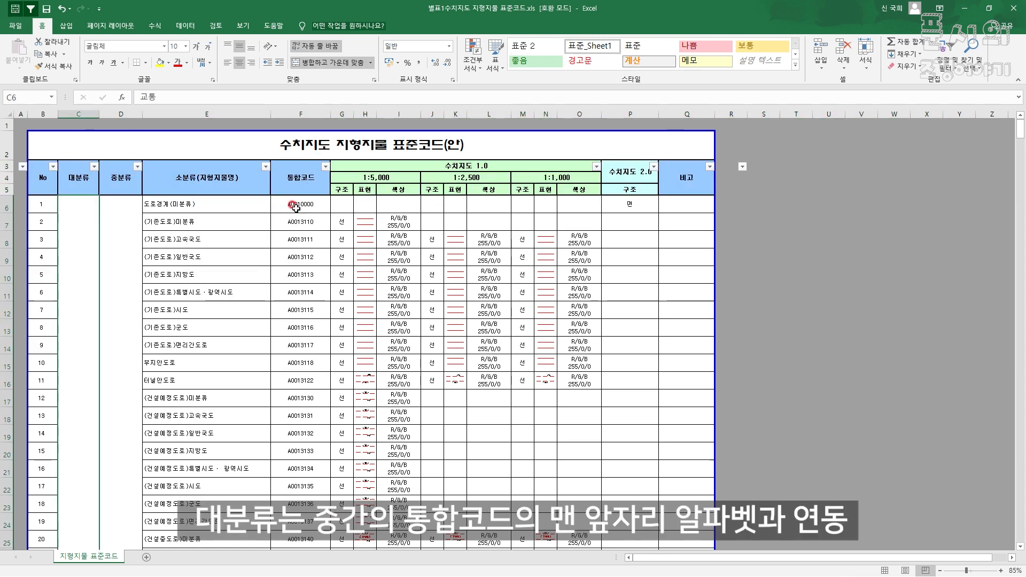
scroll(92, 276, "down", 15)
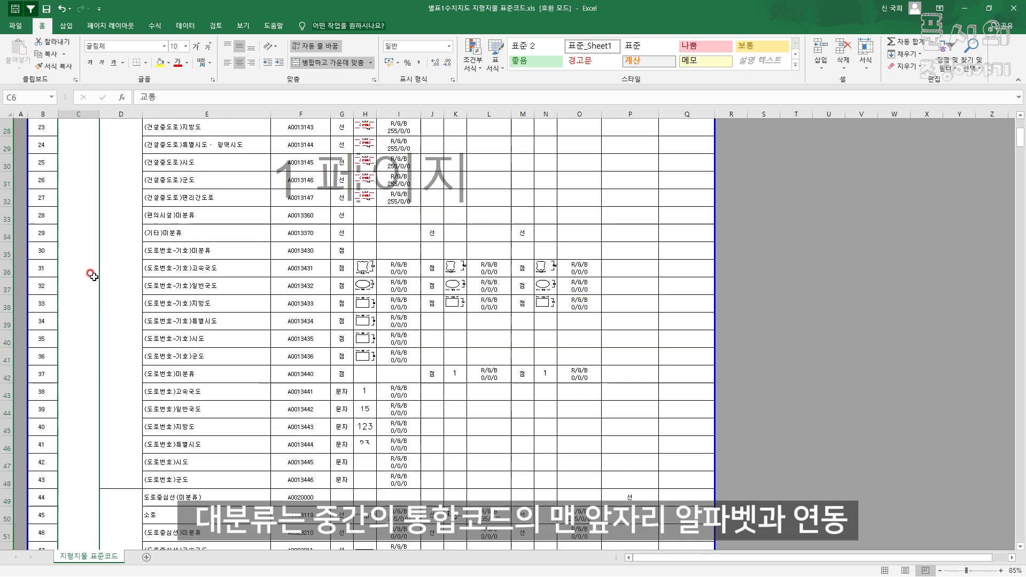
scroll(87, 337, "up", 13)
scroll(91, 337, "down", 11)
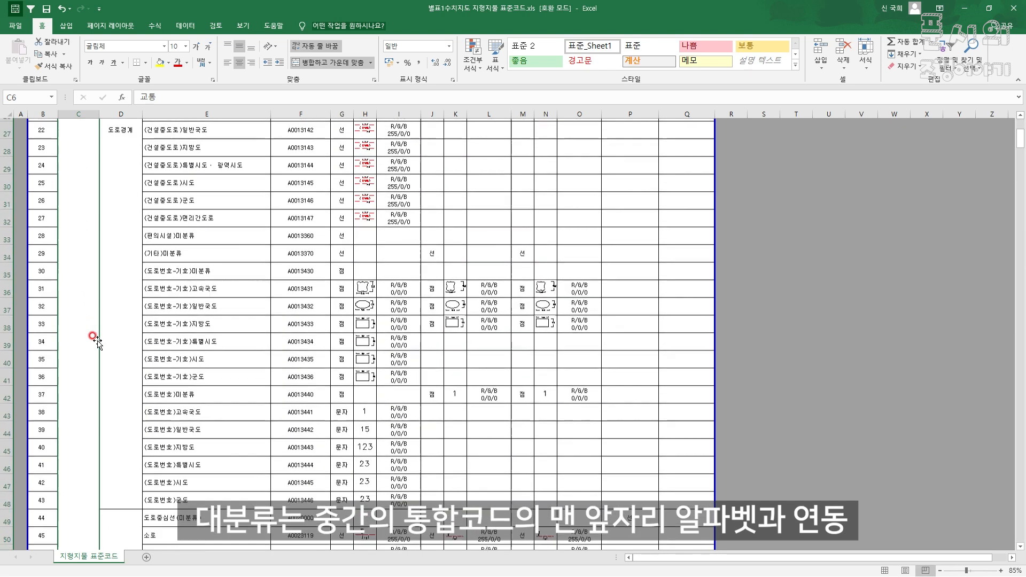
left_click(294, 374)
scroll(291, 379, "down", 15)
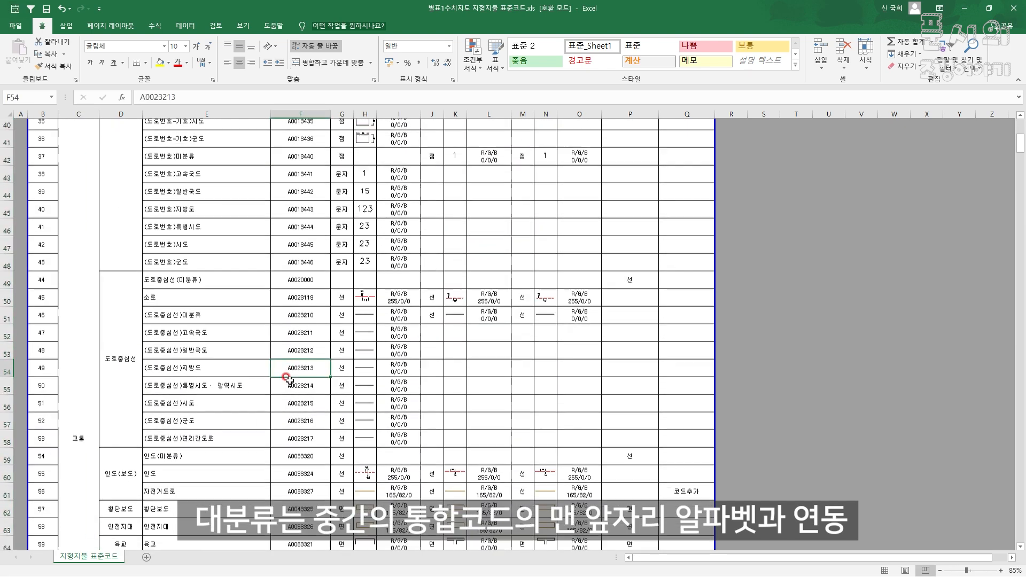
Compare the 건물, 시설, 식생 and 수계 entries in the 대분류 column with the leading letters of their 통합코드 values
scroll(77, 399, "down", 20)
left_click(89, 335)
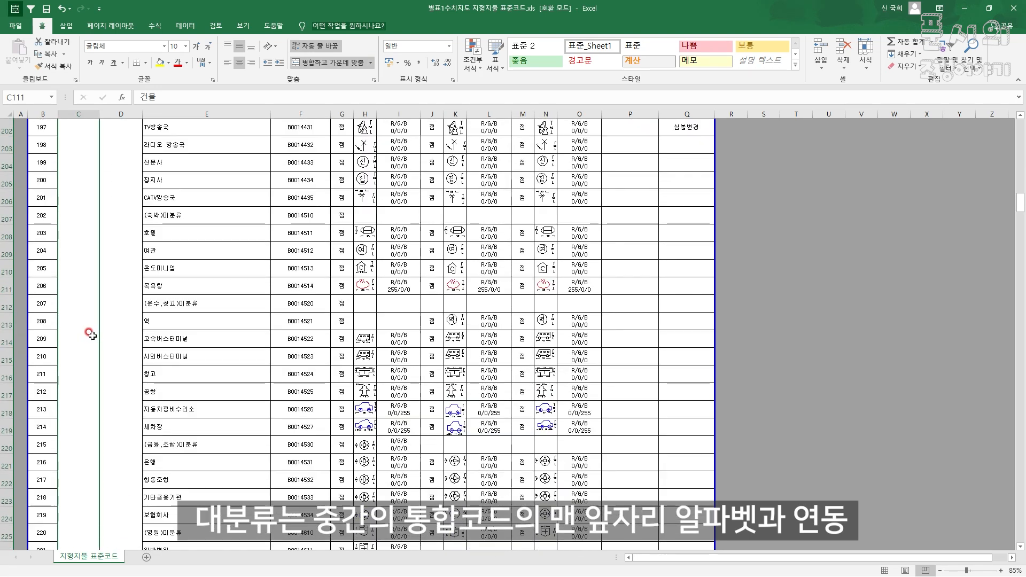
scroll(91, 336, "down", 5)
scroll(89, 345, "down", 20)
left_click(89, 345)
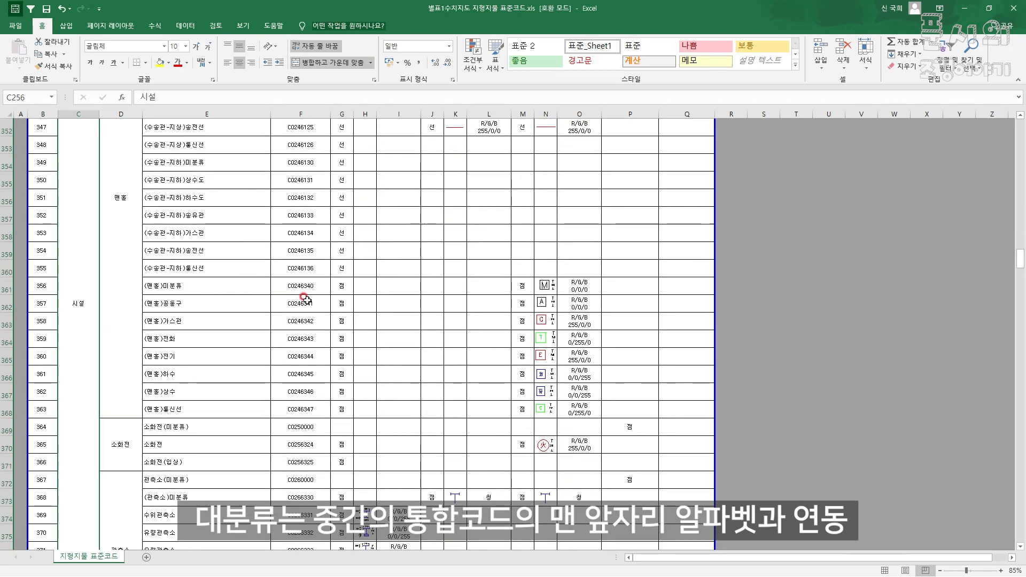
scroll(80, 406, "down", 20)
left_click(80, 406)
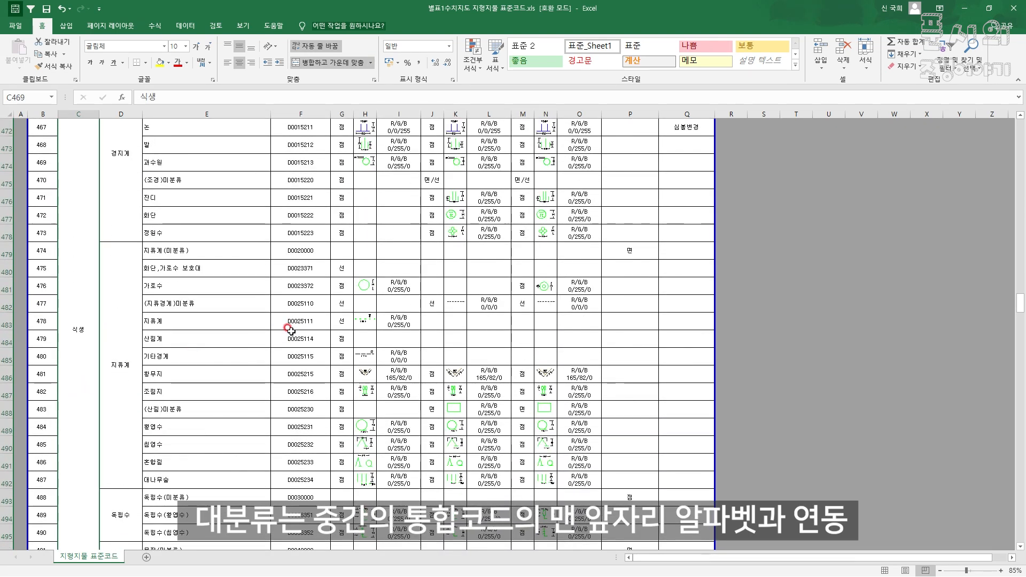
left_click(290, 332)
scroll(71, 331, "down", 12)
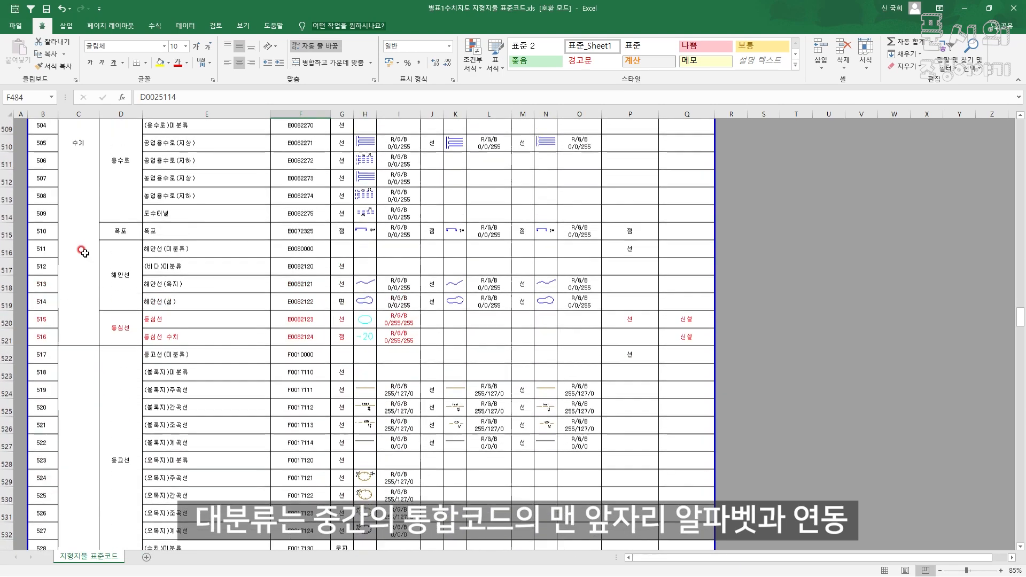
left_click(80, 251)
Review the 통합코드 values from the E codes back up through C and B to A0010000 in the table's first row
scroll(80, 251, "up", 1)
scroll(309, 239, "up", 20)
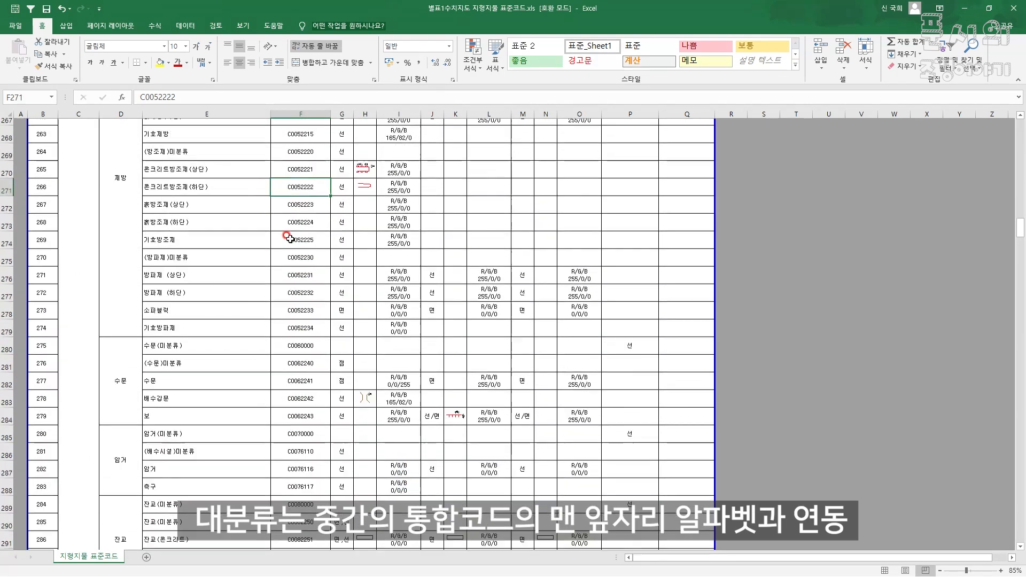
left_click(288, 234)
scroll(289, 238, "up", 8)
left_click(289, 235)
scroll(289, 236, "up", 8)
left_click(289, 235)
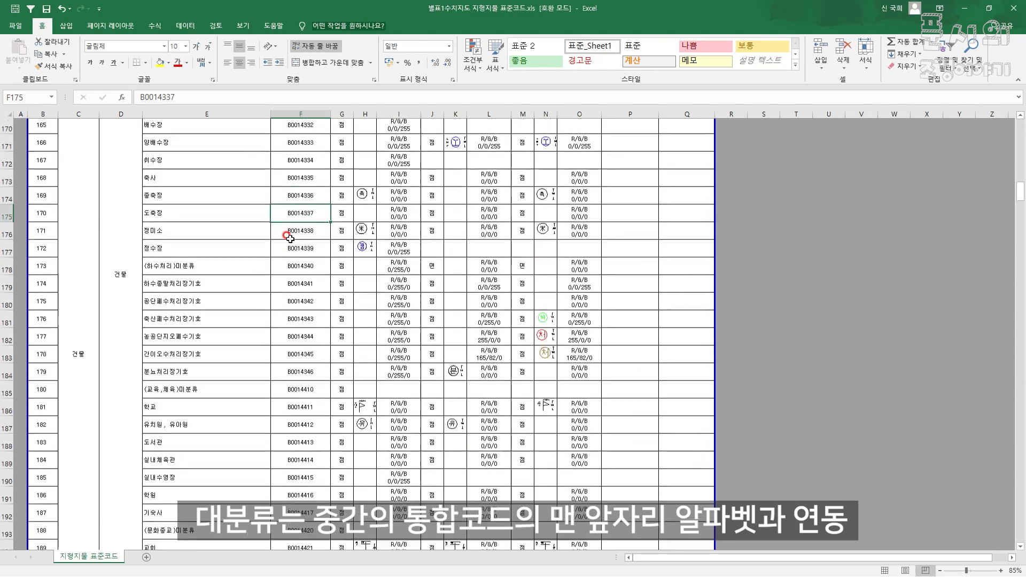
scroll(289, 236, "up", 14)
left_click(289, 235)
scroll(289, 236, "up", 20)
left_click(299, 202)
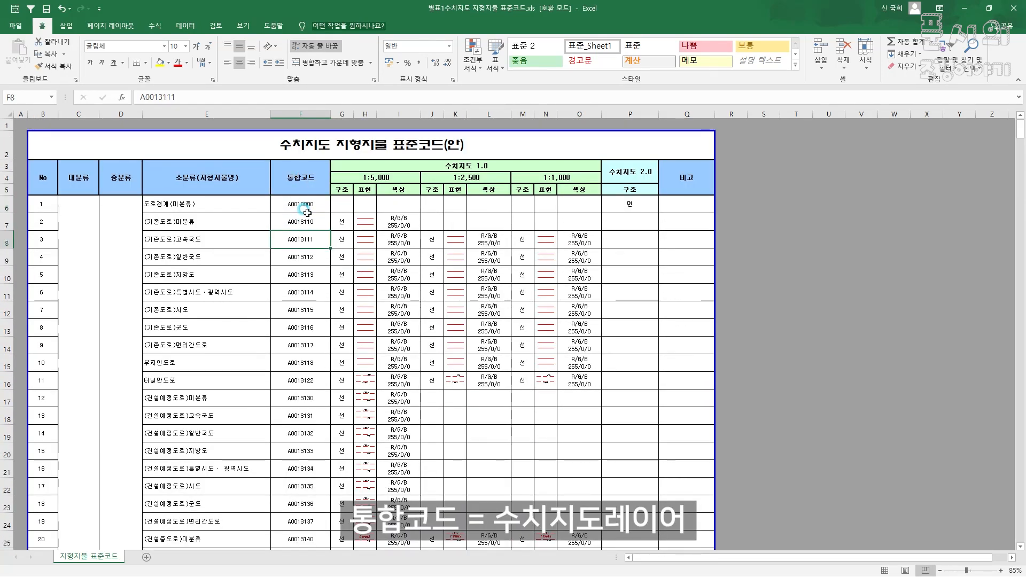
Compare the 통합코드 column with the layer names of the 수치지도_35711031 drawing in AutoCAD
left_click_drag(307, 212, 305, 527)
left_click(279, 373)
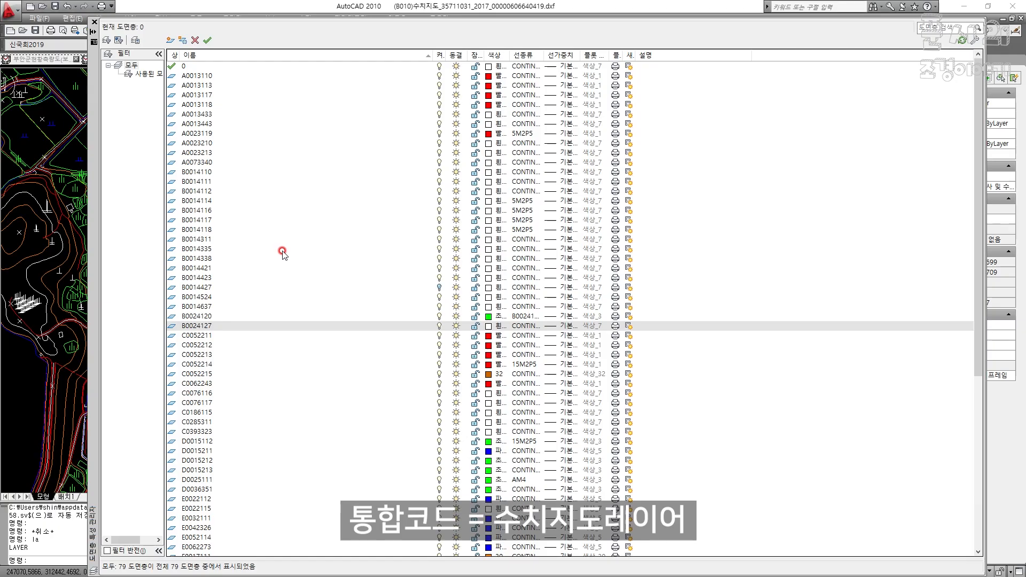
key("alt+Tab")
key("alt+Tab")
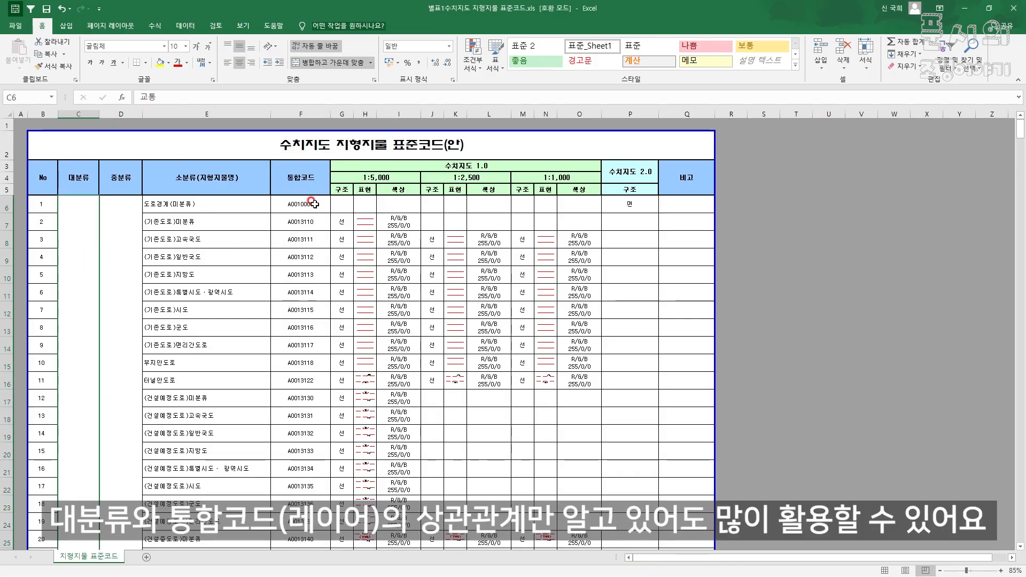
left_click_drag(302, 239, 300, 363)
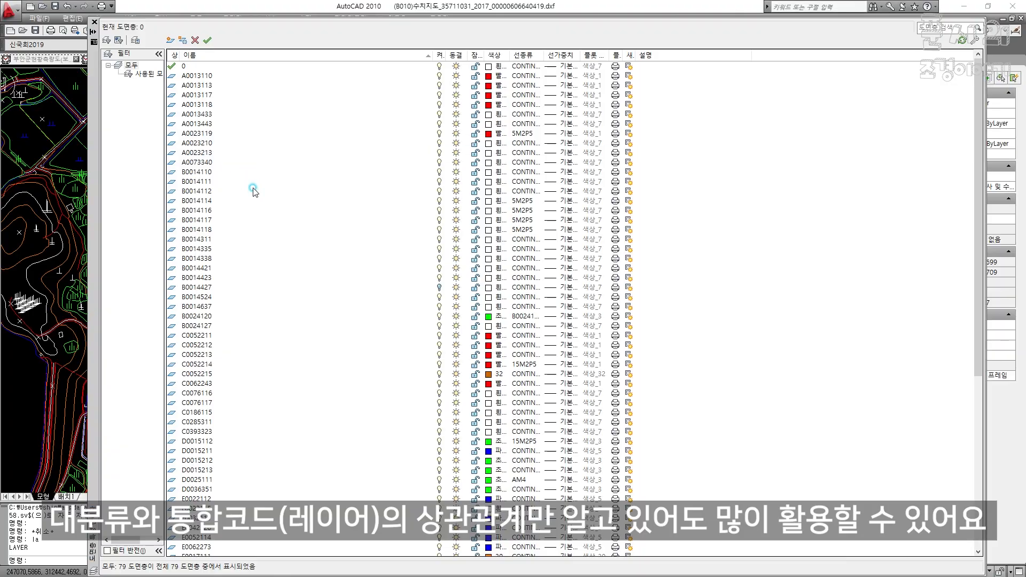
Turn off all layers of the 수치지도_35711031 drawing, including the current layer
left_click(246, 134)
left_click(853, 123)
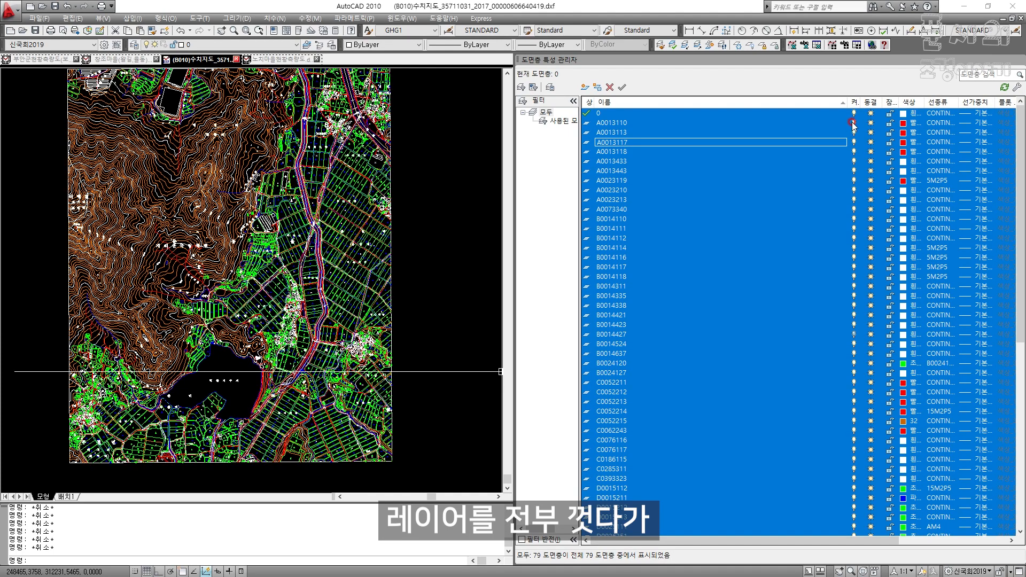
key("Return")
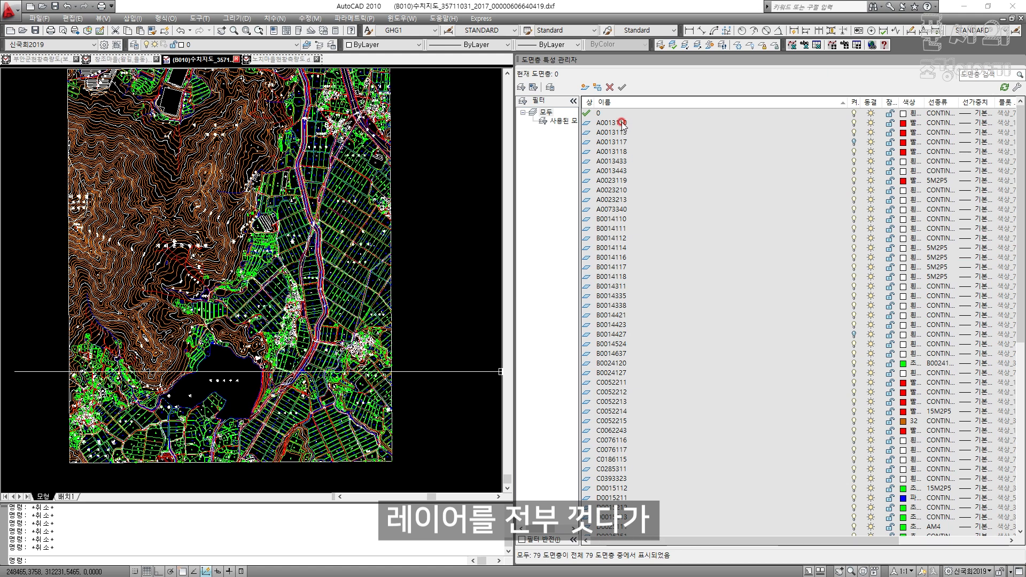
Turn on only the A layers, A0013110 to A0073340, and inspect the traffic features in the drawing
left_click(621, 124)
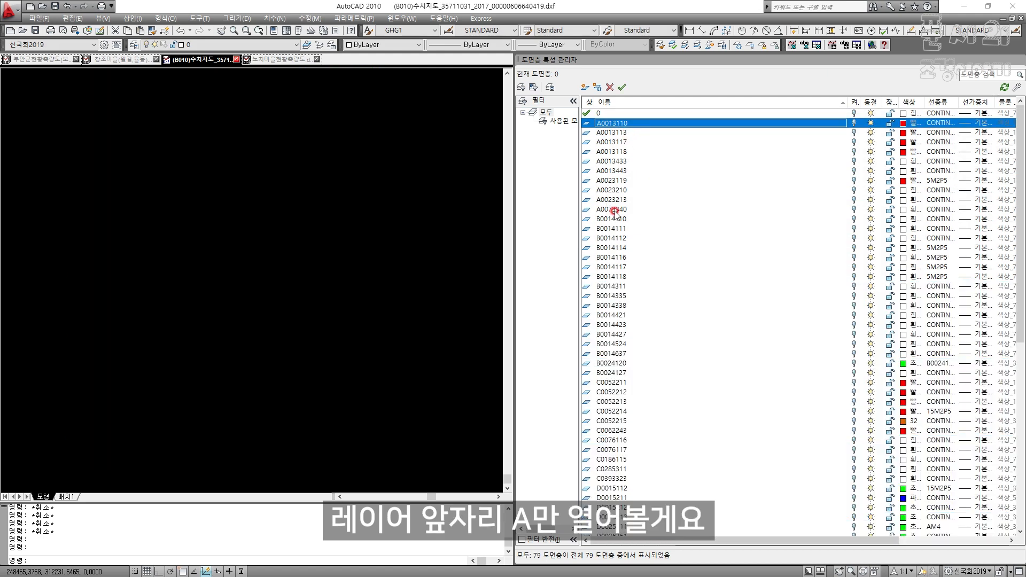
left_click(614, 211, "shift")
left_click(849, 210)
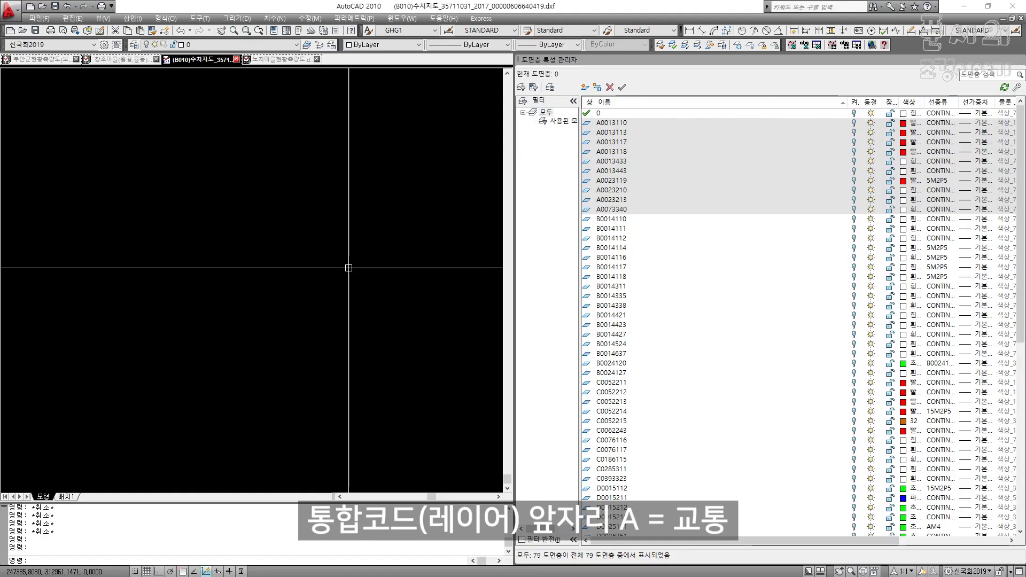
left_click(853, 209)
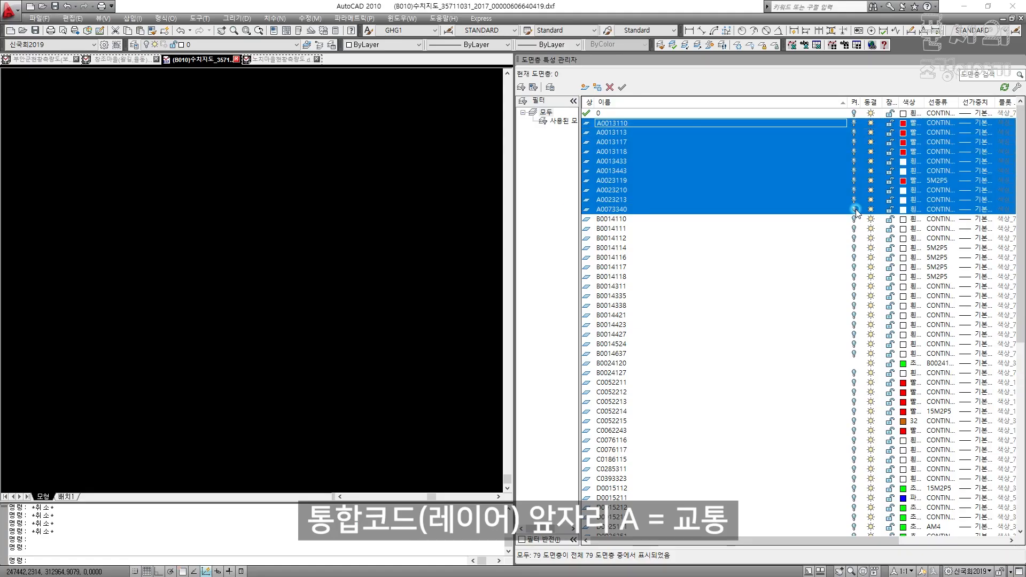
scroll(354, 250, "down", 5)
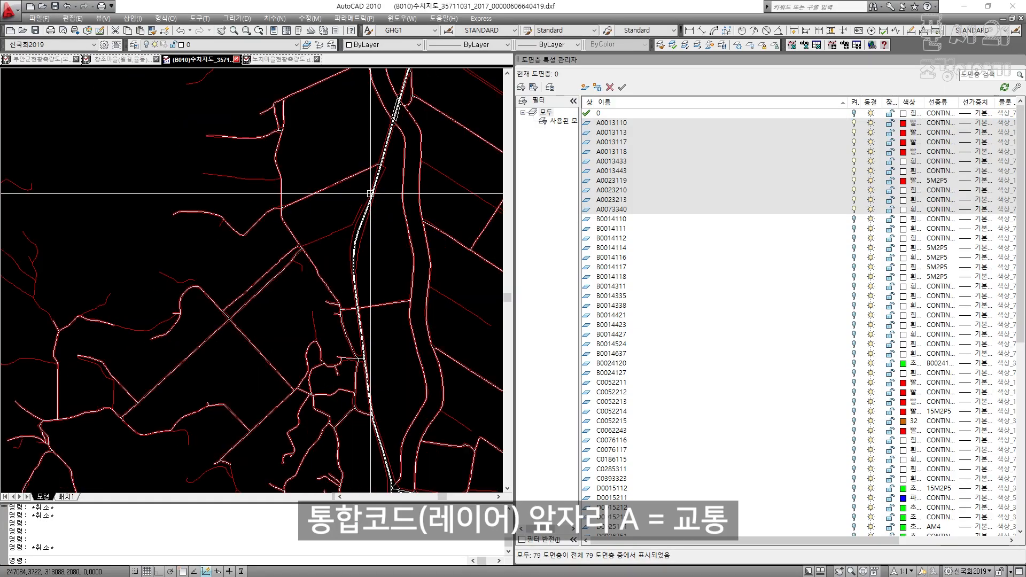
Turn off the A layers, turn on the B layers from B0014110 to B0024127, and inspect the buildings
left_click(638, 208)
left_click(853, 122)
left_click(627, 219)
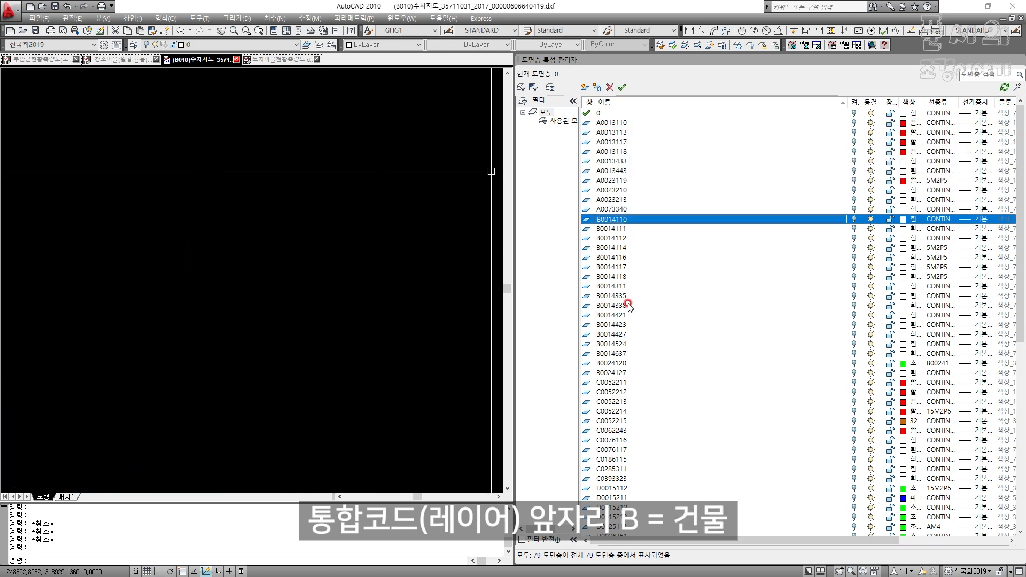
left_click(619, 357, "shift")
left_click(828, 372, "shift")
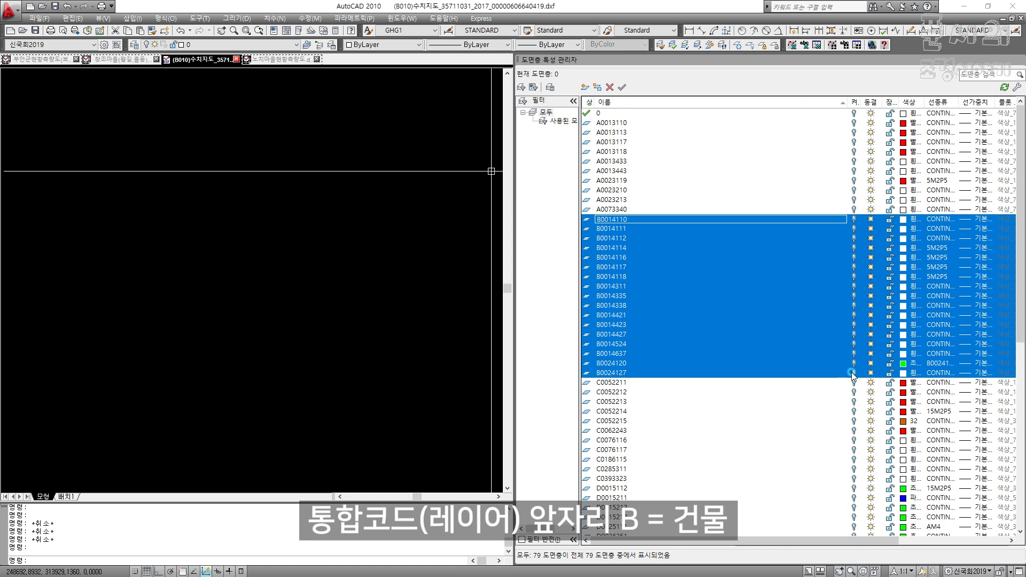
left_click(429, 310)
scroll(280, 312, "up", 6)
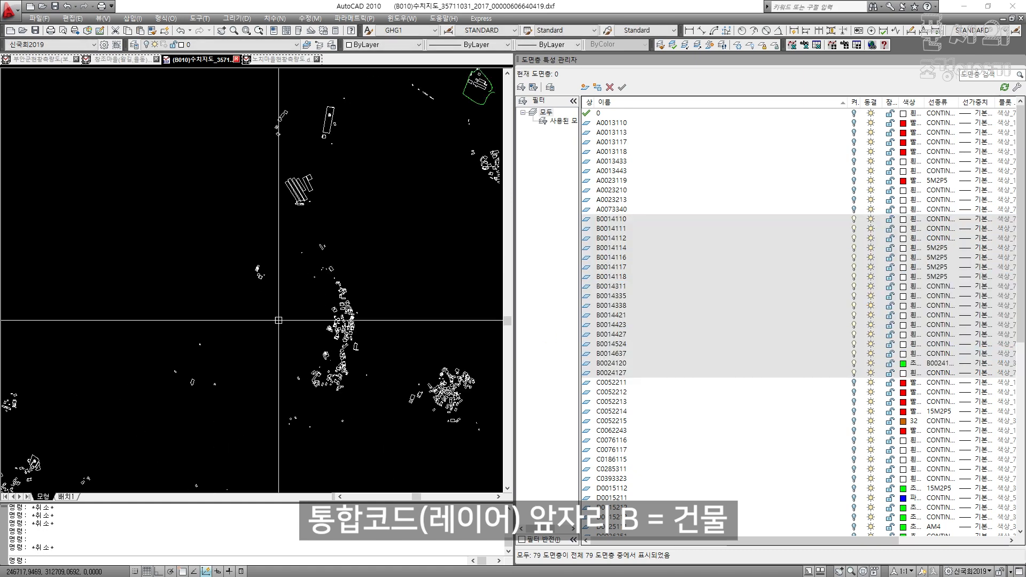
scroll(385, 321, "down", 5)
scroll(303, 284, "up", 5)
scroll(70, 368, "down", 3)
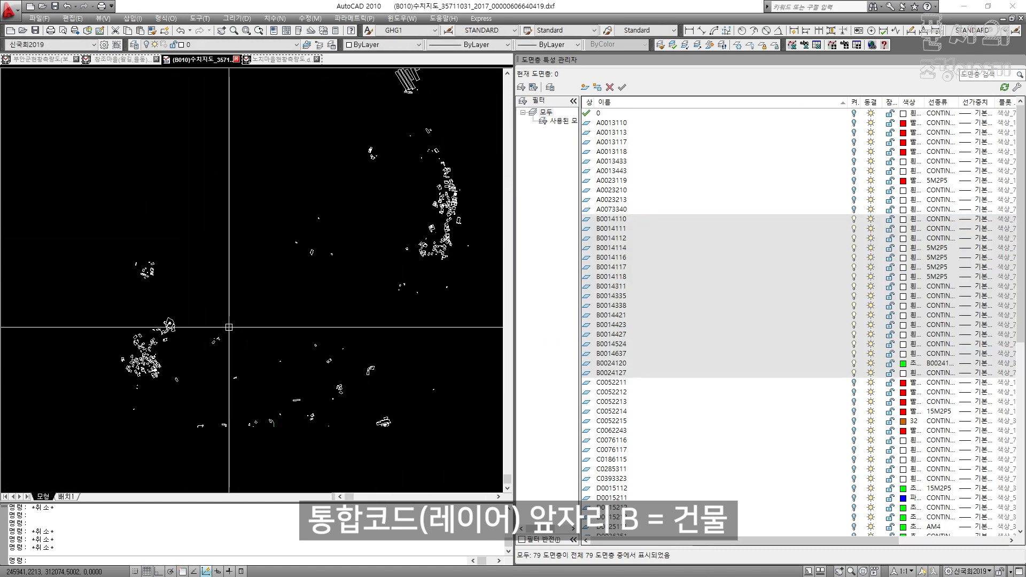
Turn off the B layers, turn on the C layers from C0052211 to C0393323, and inspect the facilities
left_click(675, 270)
left_click(626, 220, "shift")
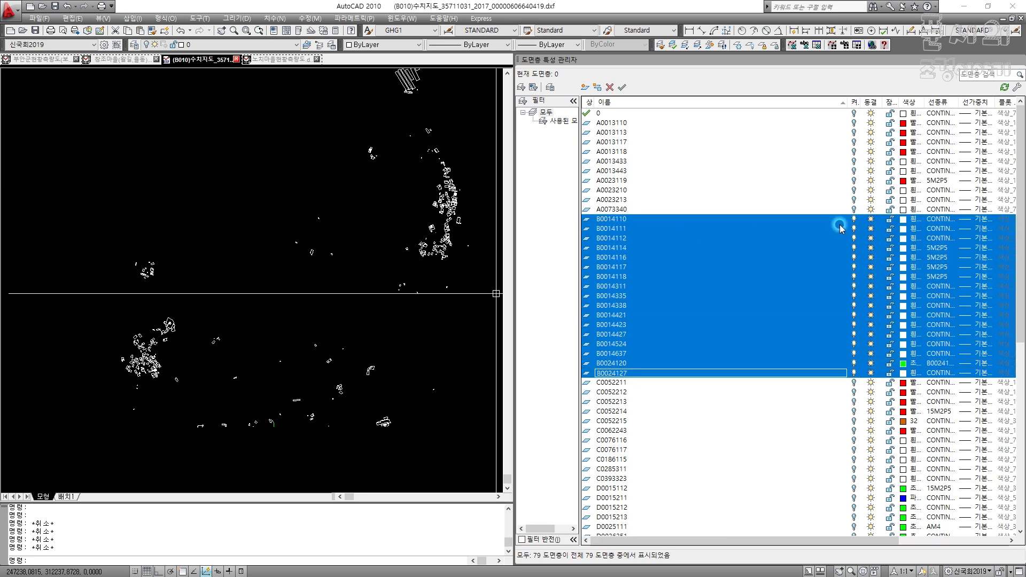
left_click(853, 220)
left_click(617, 384)
left_click(849, 477, "shift")
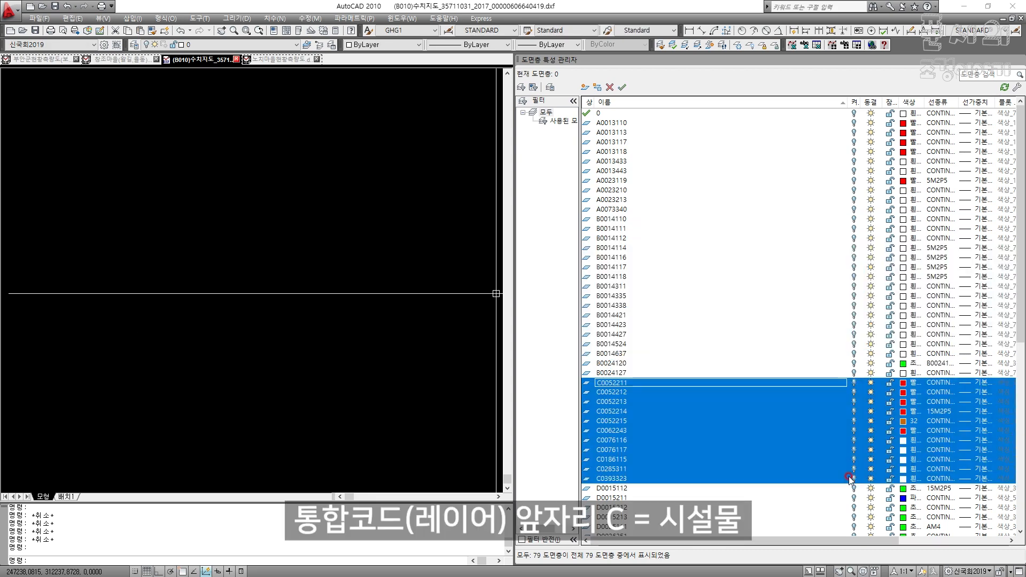
left_click(381, 357)
scroll(392, 277, "up", 6)
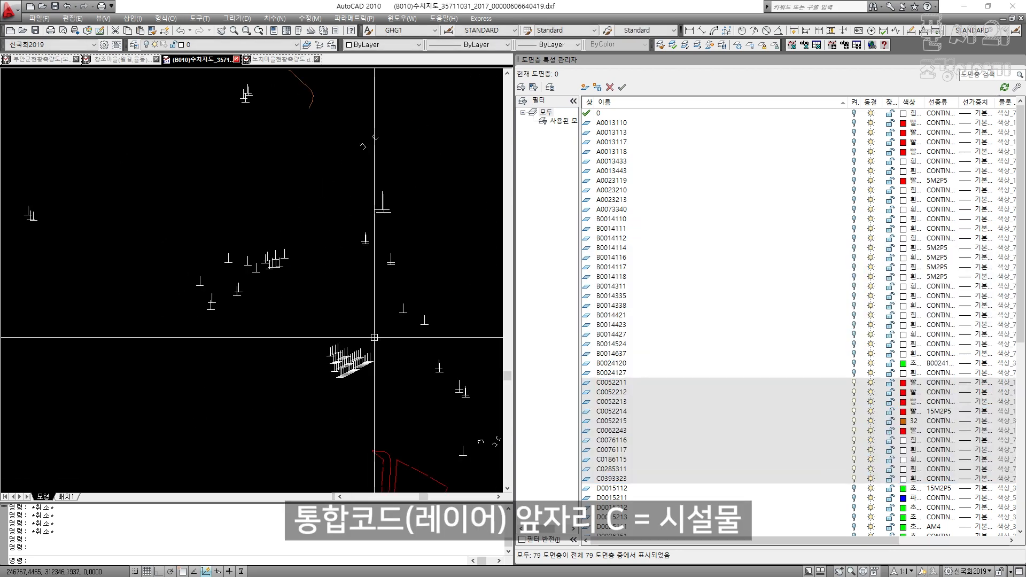
scroll(376, 334, "down", 8)
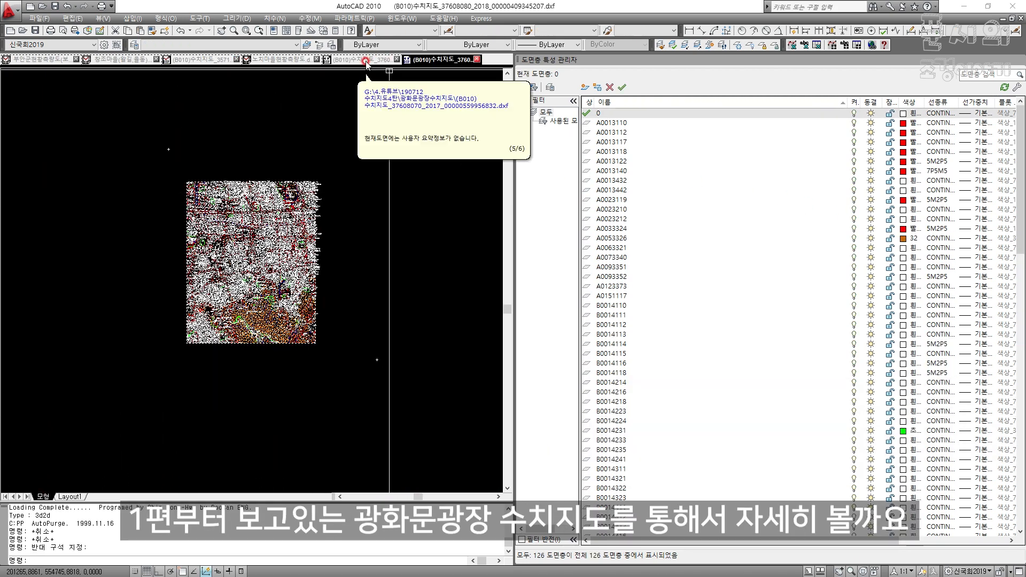
Copy all objects of the 수치지도_37608080 drawing into the 수치지도_37608070 drawing so the two map sheets adjoin
key("ctrl+a")
key("ctrl+c")
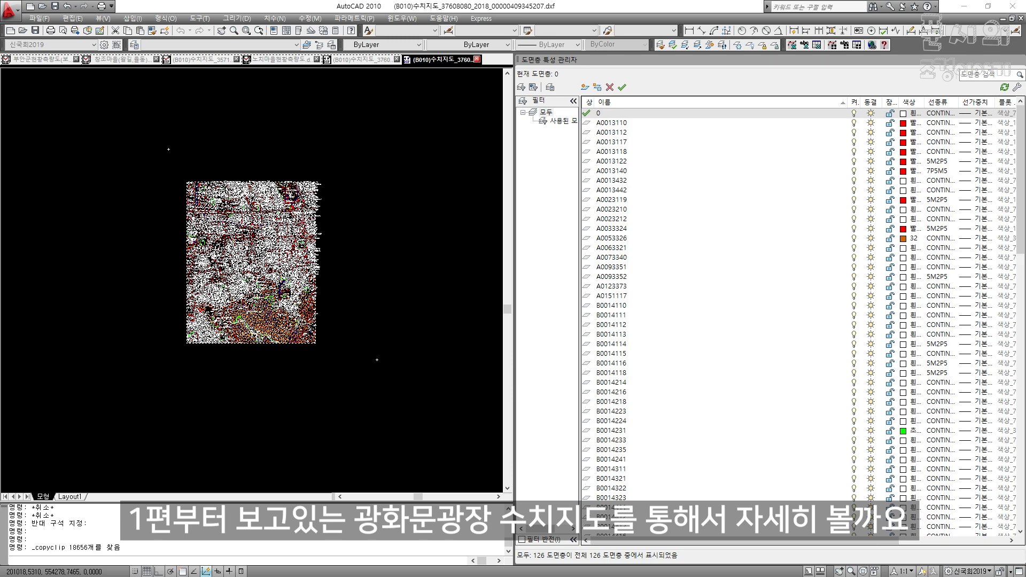
left_click(359, 60)
scroll(290, 384, "up", 4)
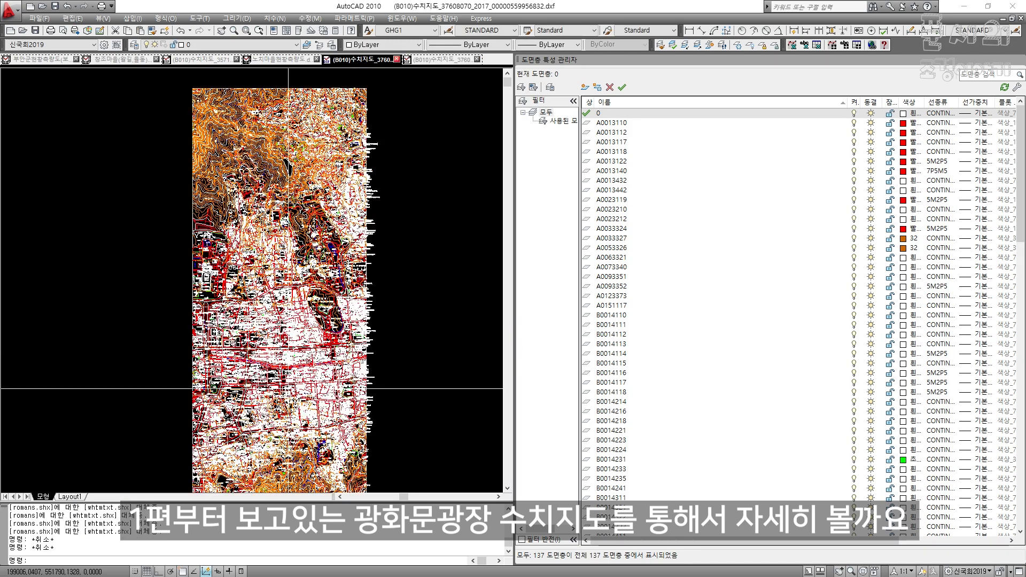
Turn off all layers of the combined Gwanghwamun map in the 수치지도_37608070 drawing
left_click(710, 161)
key("ctrl+a")
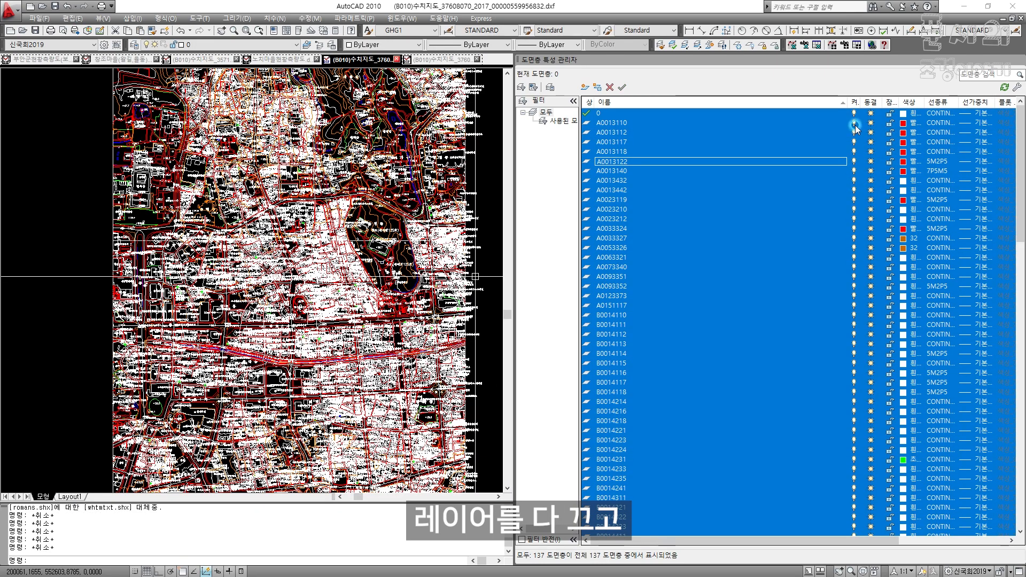
left_click(853, 124)
Turn on only the A layers, A0013110 to A0151117, and inspect the road network of the Gwanghwamun map
left_click(613, 306, "shift")
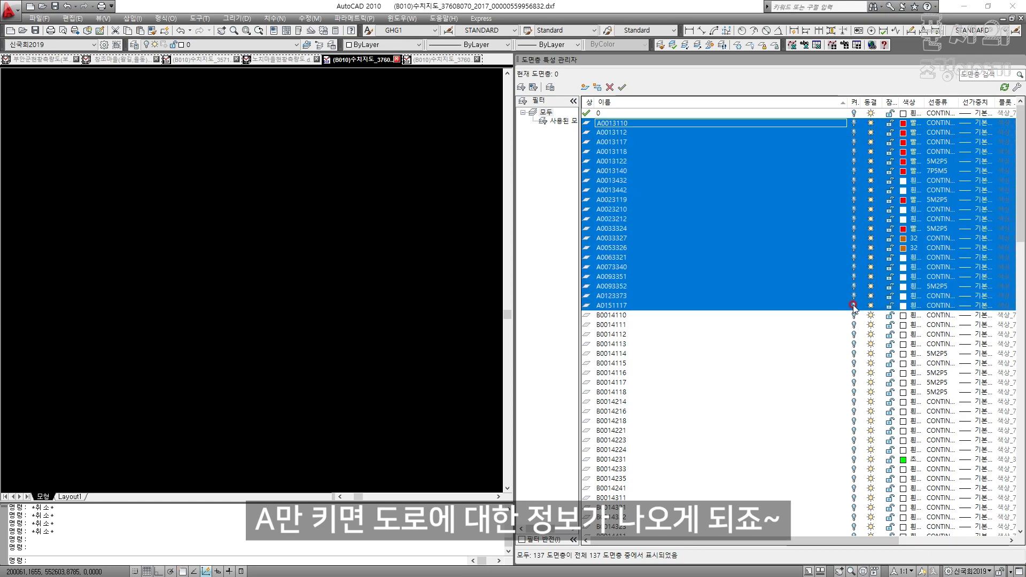
left_click(243, 261)
scroll(254, 266, "down", 2)
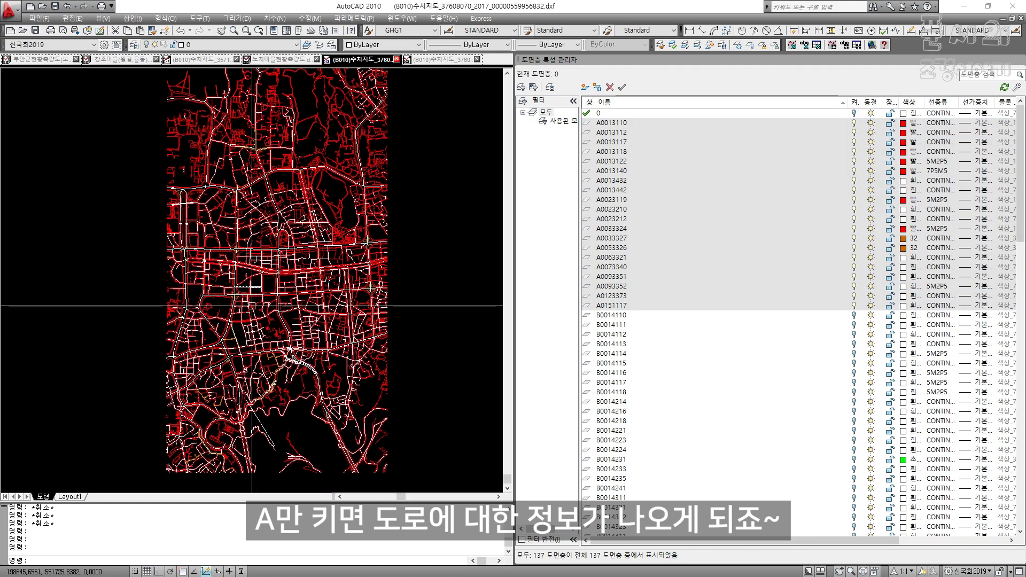
middle_click_drag(317, 131, 238, 232)
scroll(238, 232, "up", 3)
key("Escape")
key("Escape")
key("Escape")
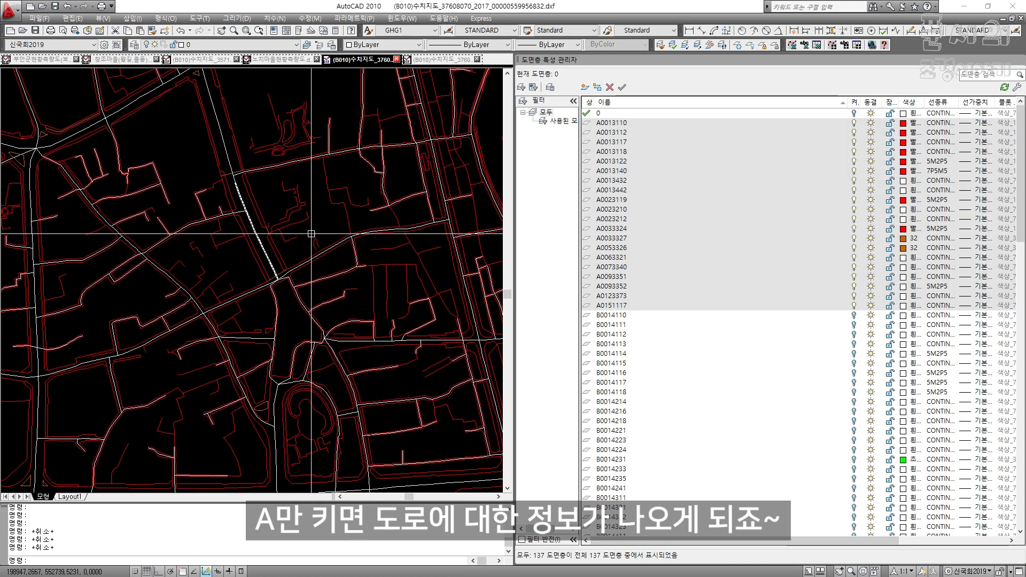
Turn off the A layers, turn on the B layers from B0014110 to B0024127, and inspect the Gwanghwamun map's buildings
left_click(719, 304)
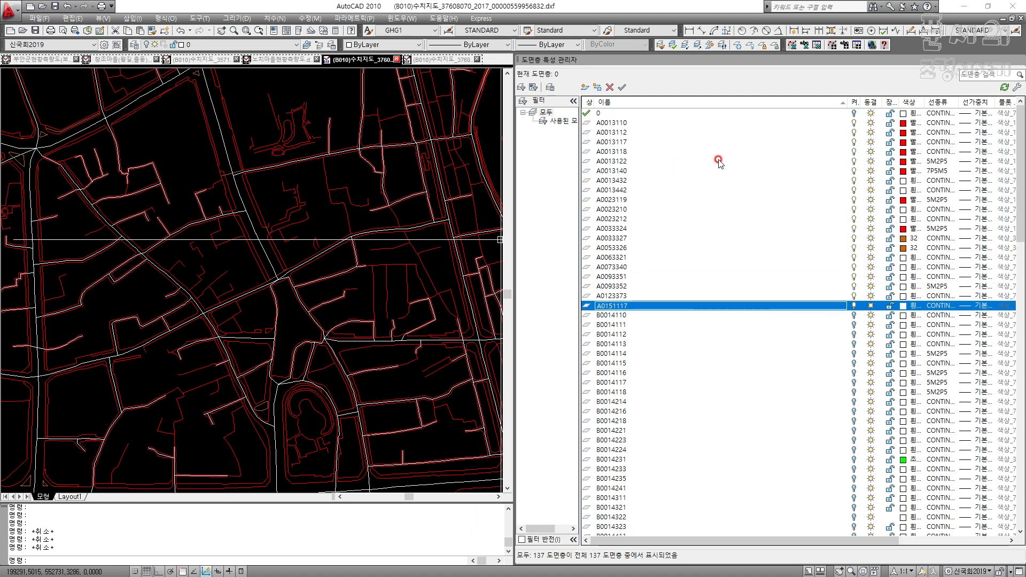
left_click(636, 315)
scroll(621, 461, "down", 8)
scroll(621, 465, "down", 3)
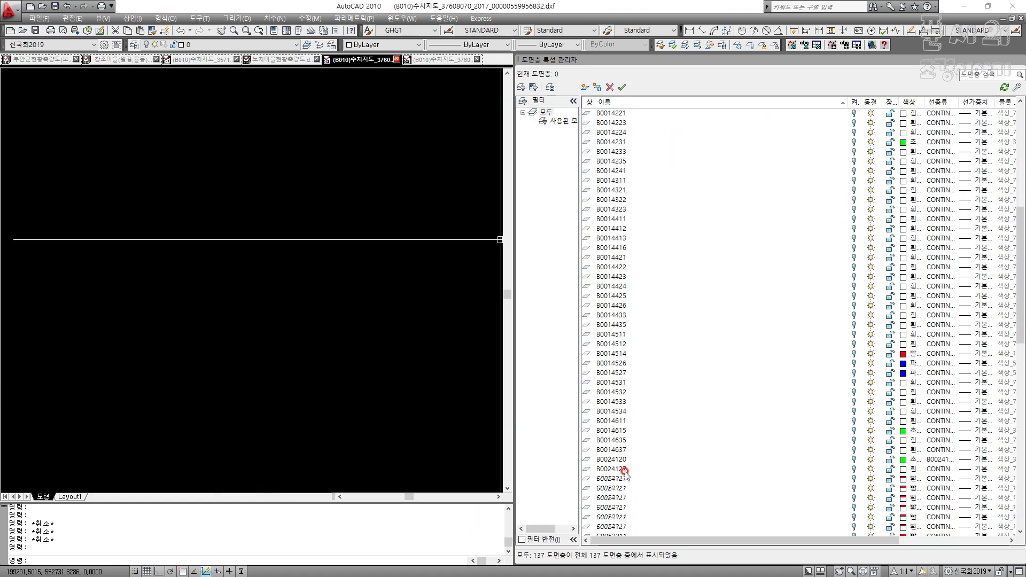
left_click(617, 469, "shift")
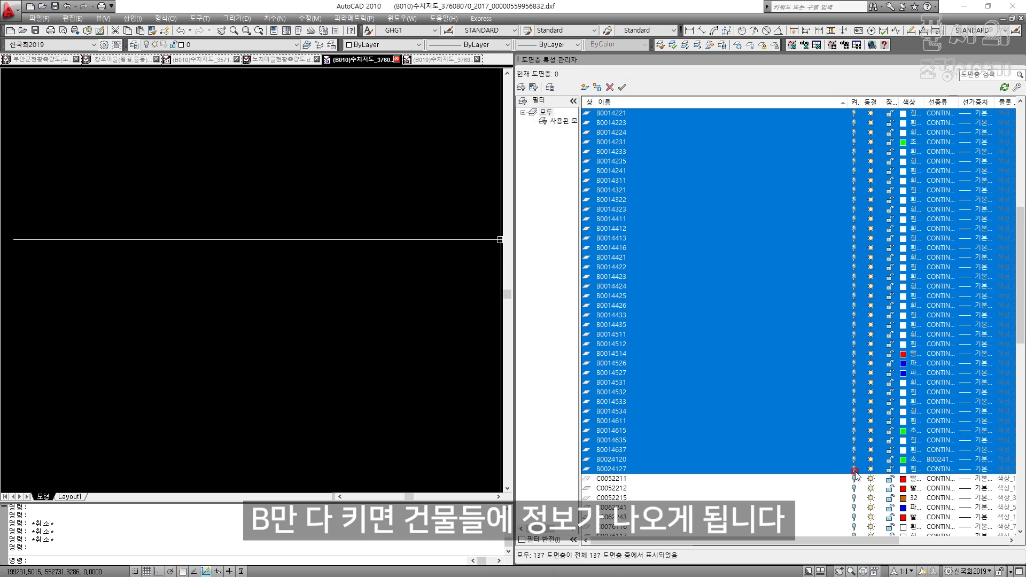
left_click(853, 469)
scroll(299, 262, "down", 8)
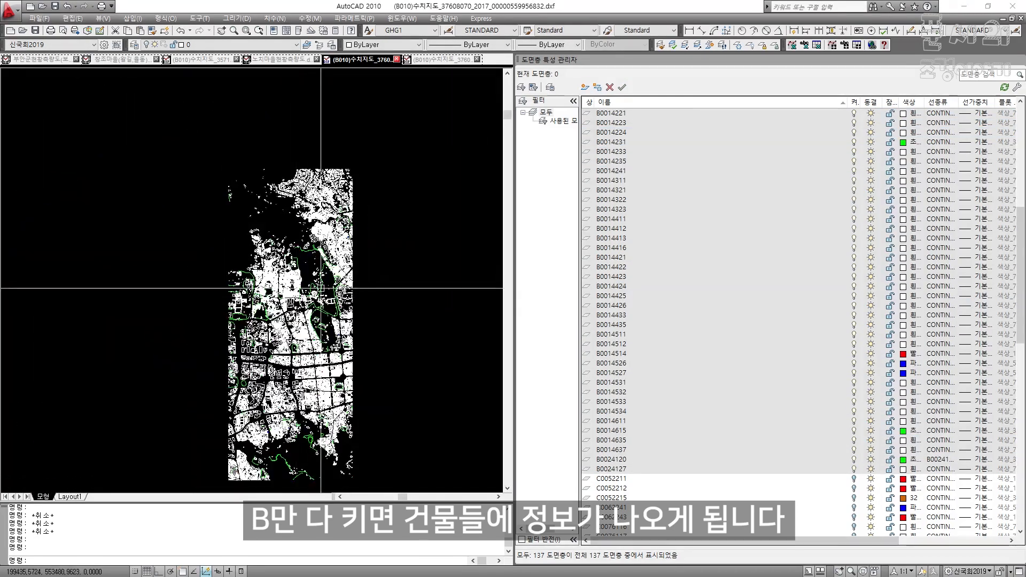
scroll(320, 287, "up", 3)
scroll(311, 366, "up", 3)
middle_click_drag(312, 366, 306, 278)
scroll(326, 304, "down", 4)
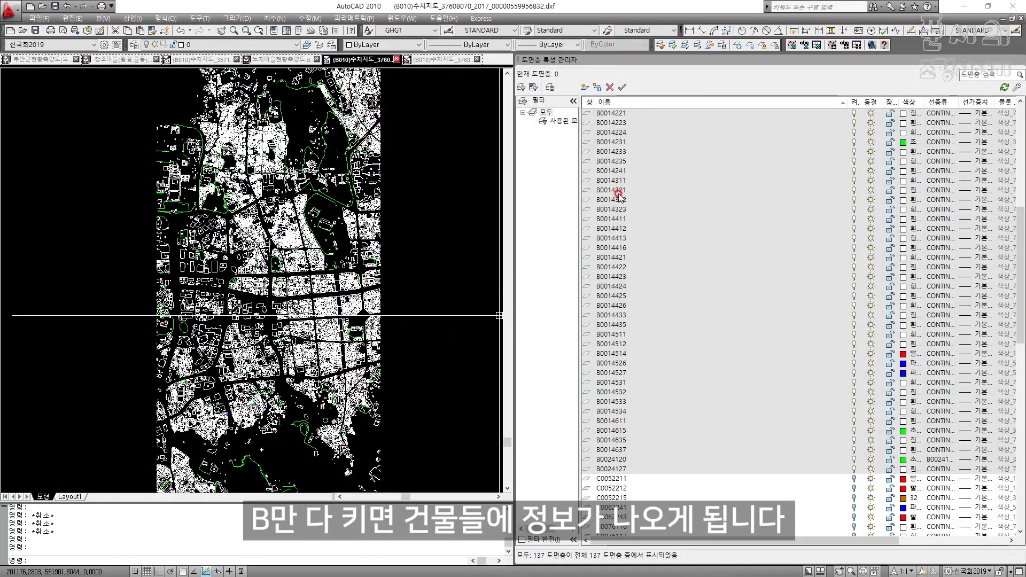
Turn off the B layers and turn on only the D layers, D0015212 to D0045214, in the Gwanghwamun map
scroll(647, 301, "up", 4)
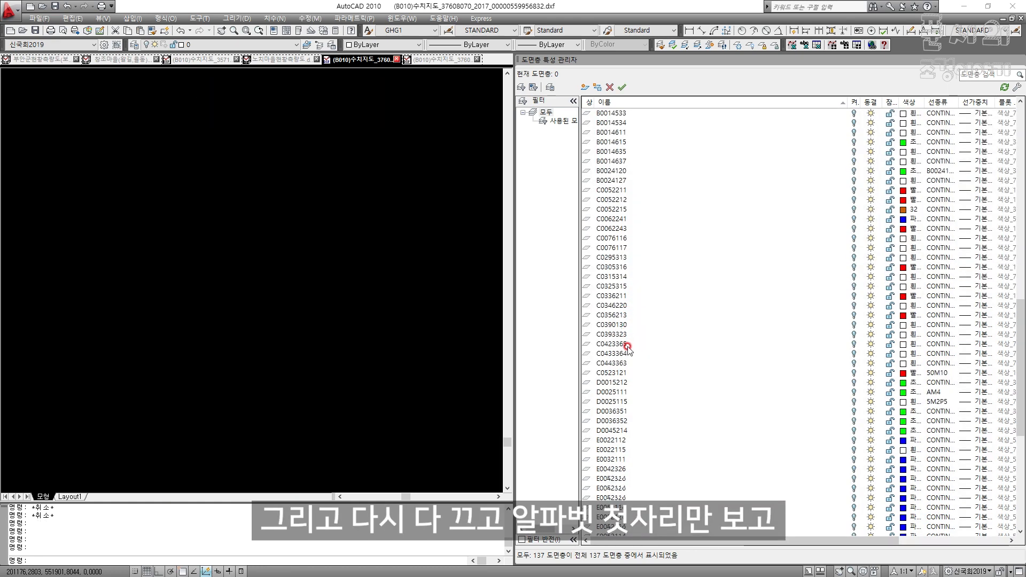
left_click(620, 355)
left_click(624, 402, "shift")
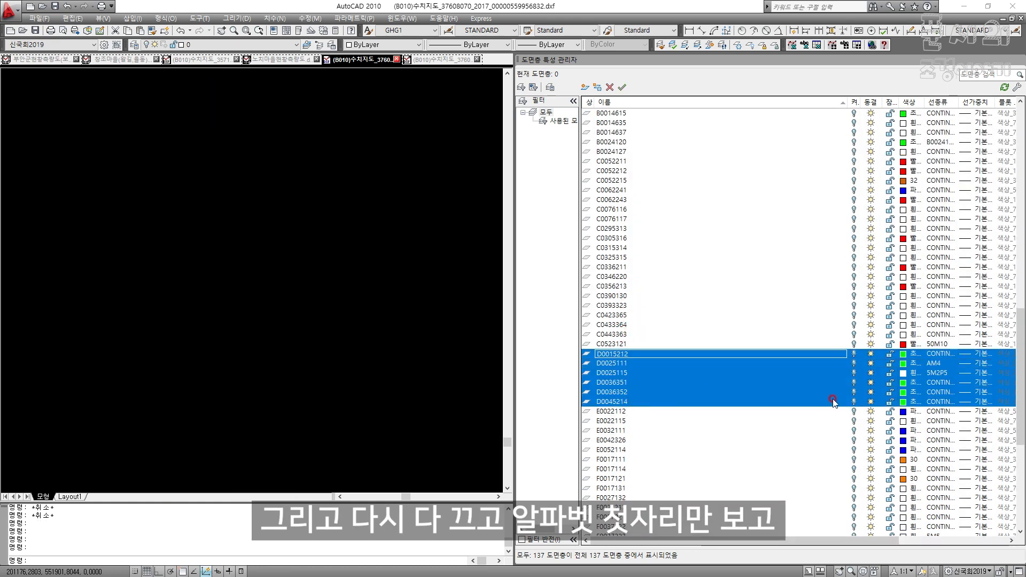
left_click(854, 401)
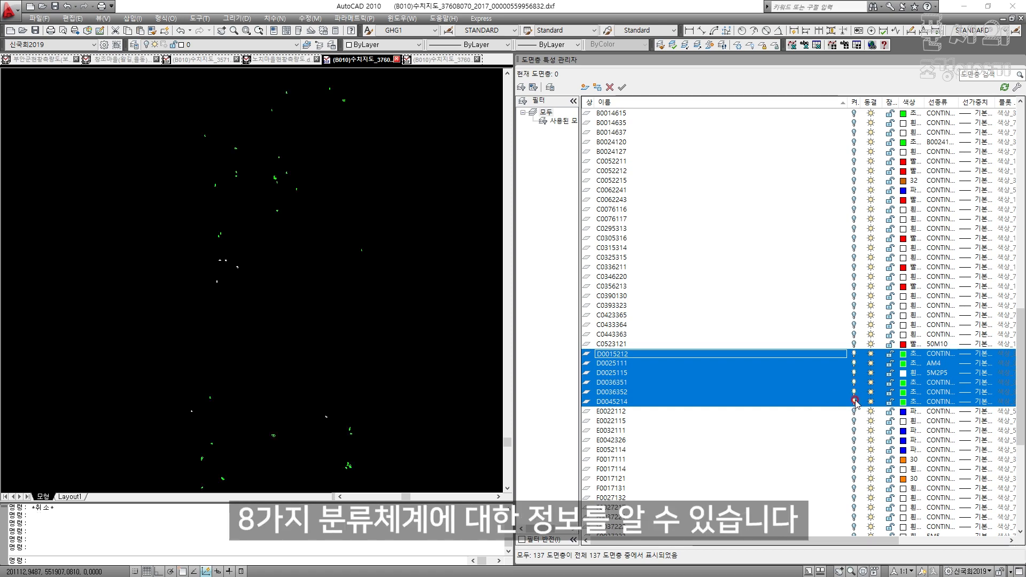
Turn off the D layers, turn on the E layers from E0022112 to E0052114, and inspect the Gwanghwamun map's water features
left_click(628, 412)
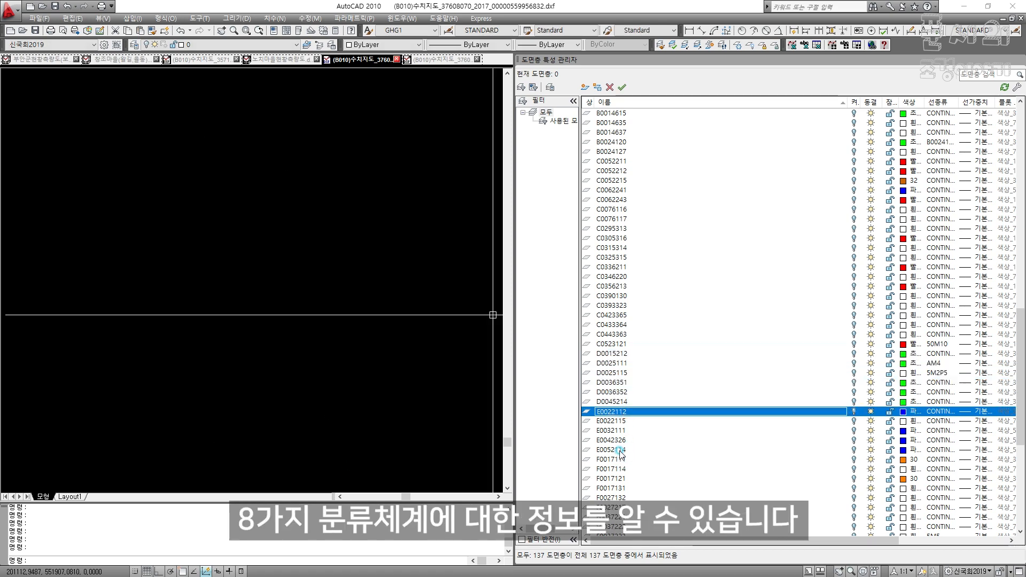
left_click(619, 451, "shift")
left_click(854, 450)
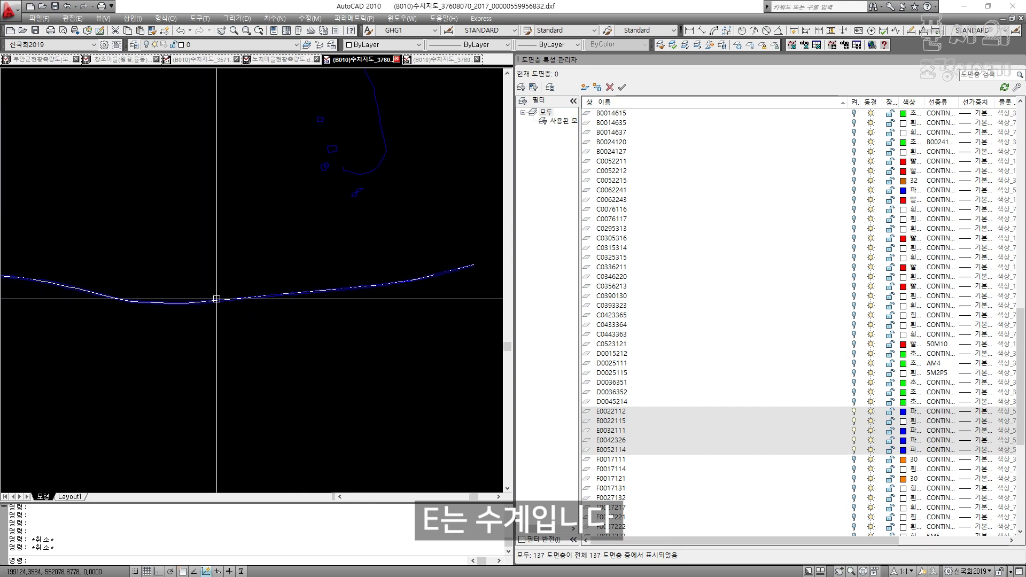
scroll(256, 272, "down", 2)
middle_click_drag(257, 273, 278, 339)
scroll(279, 339, "down", 3)
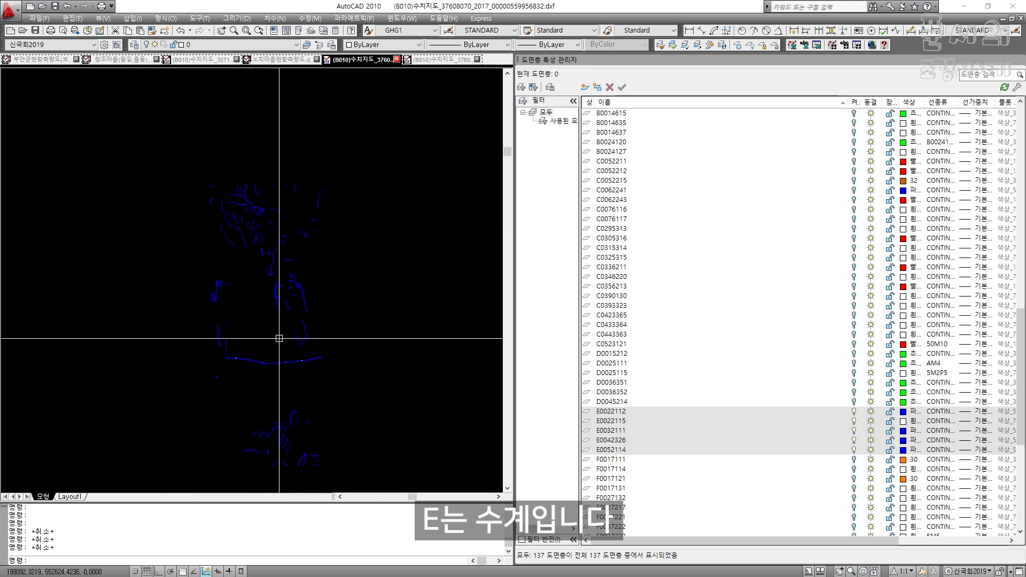
Turn all layers of the Gwanghwamun map back on with the LAYON command
key("Escape")
key("Escape")
type("on LAYON")
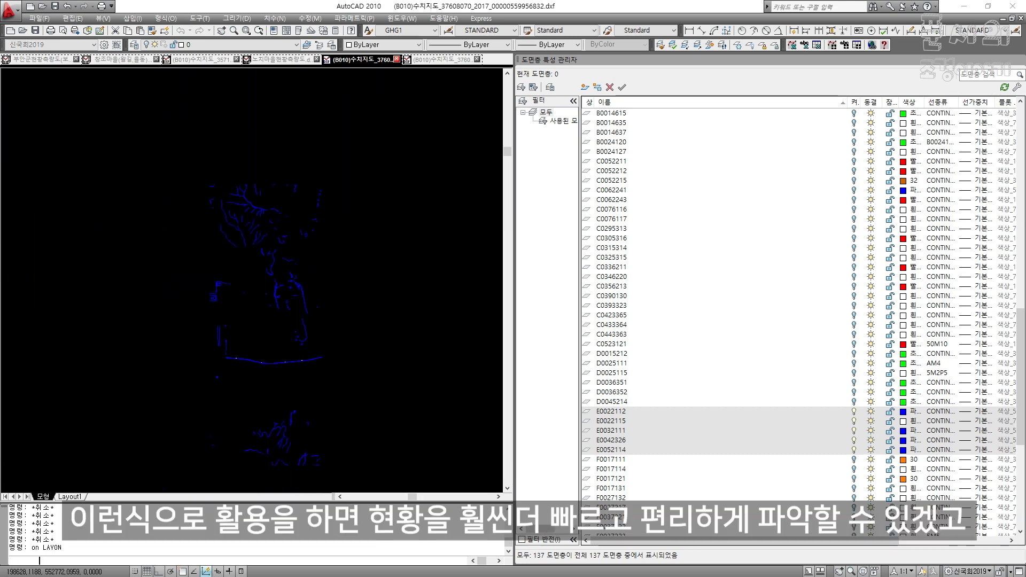
key("Escape")
key("Escape")
Examine the full map's contours, buildings and labels from the 와룡동 hills up to the slopes around 성균관대학교
scroll(276, 226, "up", 8)
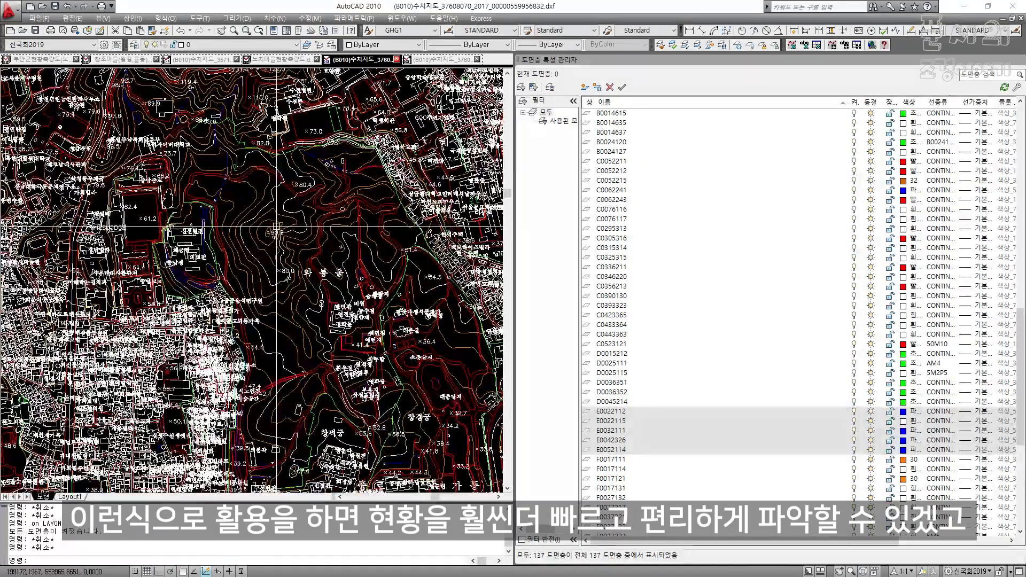
key("Escape")
scroll(287, 230, "up", 1)
middle_click_drag(300, 230, 327, 313)
scroll(327, 313, "up", 2)
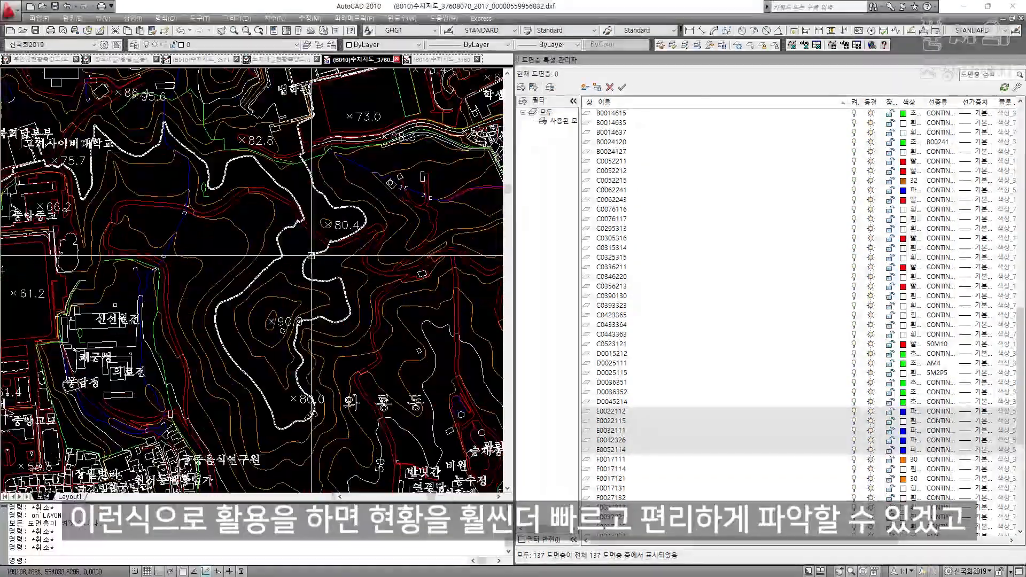
scroll(328, 253, "down", 2)
middle_click_drag(321, 176, 189, 315)
scroll(241, 254, "down", 1)
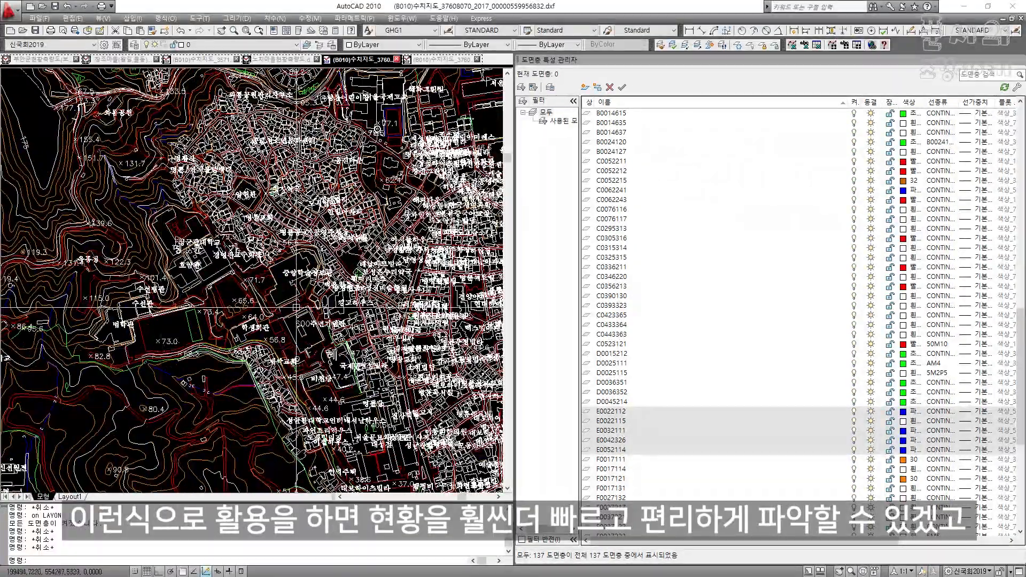
scroll(225, 299, "up", 2)
middle_click_drag(155, 241, 207, 214)
middle_click_drag(200, 155, 286, 263)
scroll(286, 263, "up", 4)
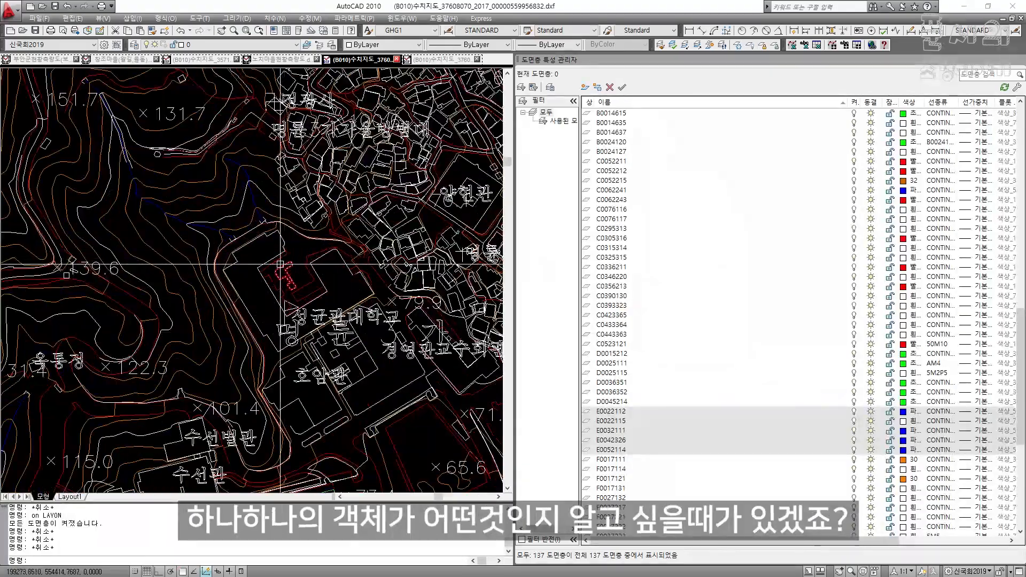
scroll(294, 260, "down", 2)
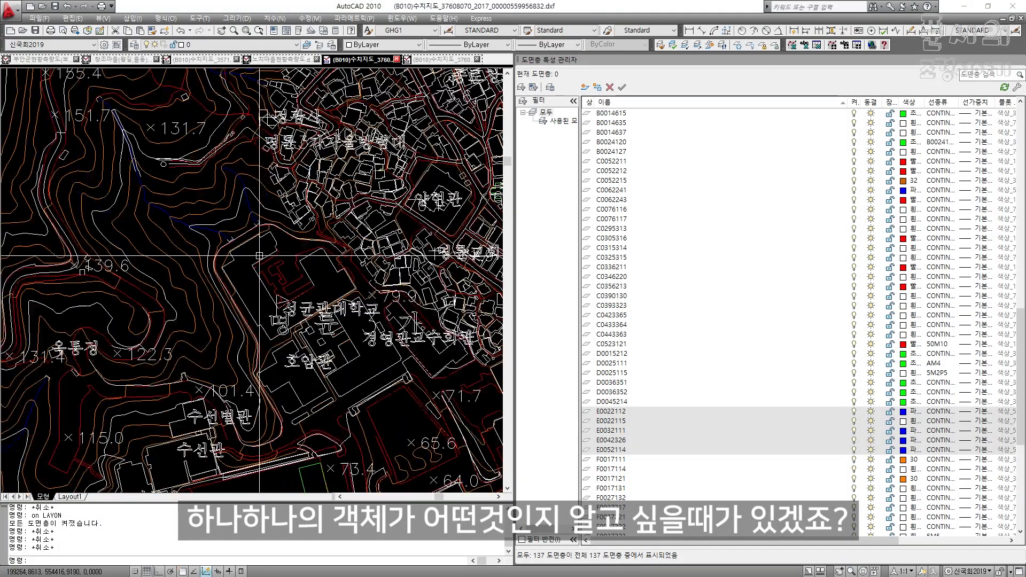
middle_click_drag(206, 185, 345, 289)
Select the small polygon below the 131.7 spot height, widen the drawing area, and read the polygon's layer name
scroll(346, 272, "up", 7)
key("Escape")
key("Escape")
key("Escape")
left_click(201, 300)
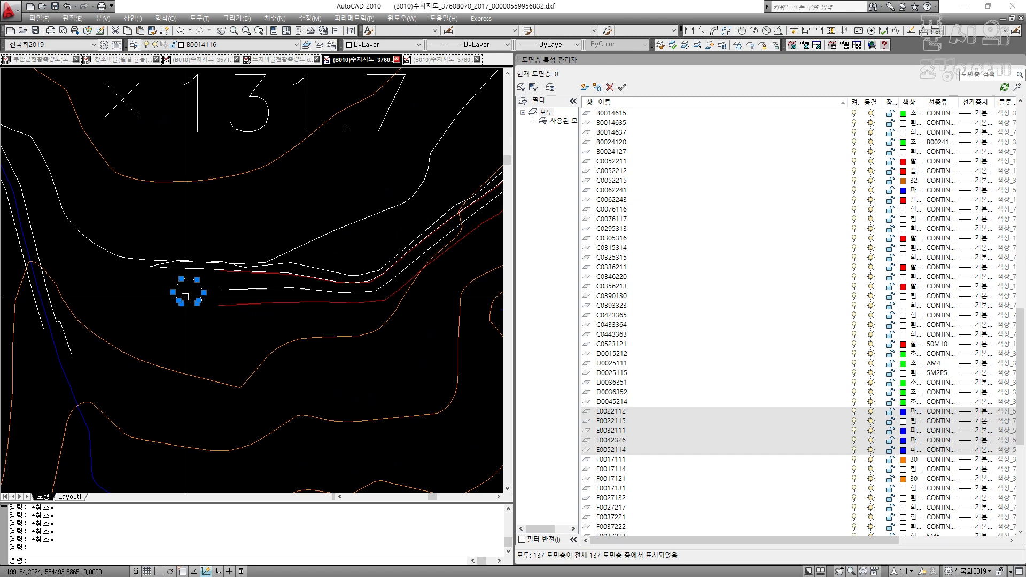
left_click_drag(514, 222, 802, 222)
scroll(335, 300, "up", 3)
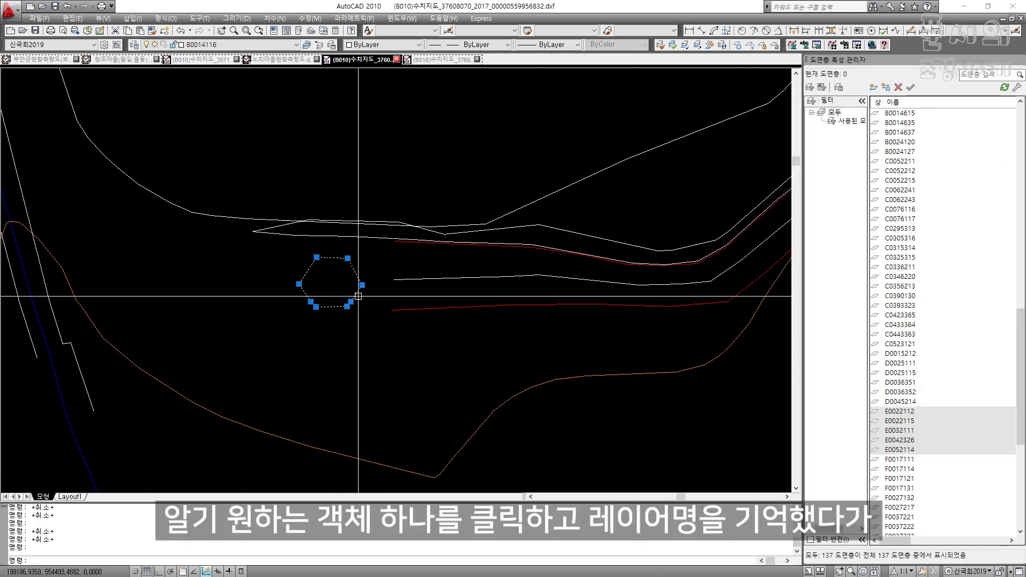
left_click(198, 45)
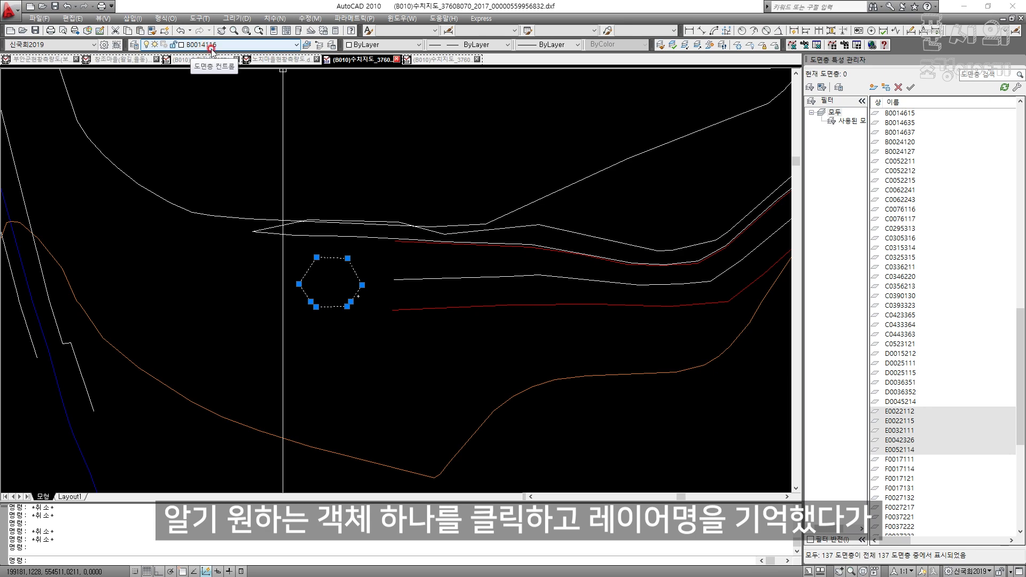
Switch to the standard code table in Excel, find 4116, and highlight the row of code B0014116 in yellow
key("alt+Tab")
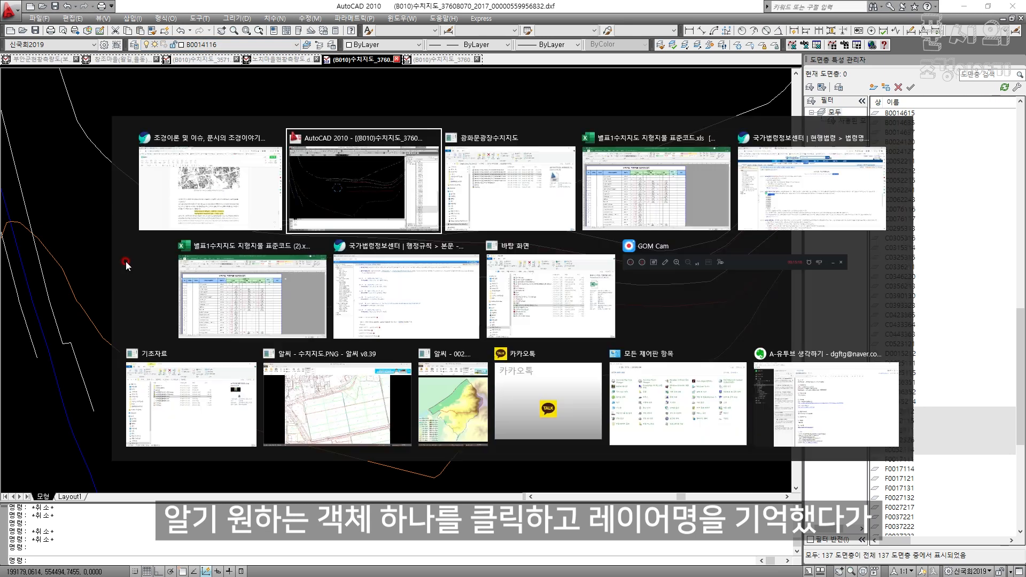
key("alt+Tab")
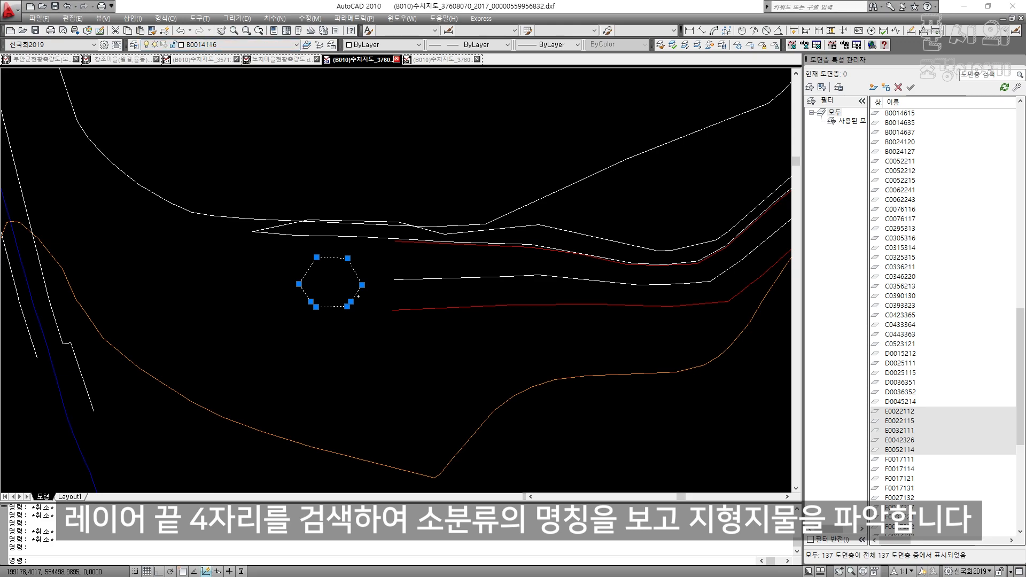
key("alt+Tab")
left_click(214, 314)
key("ctrl+f")
type("4116")
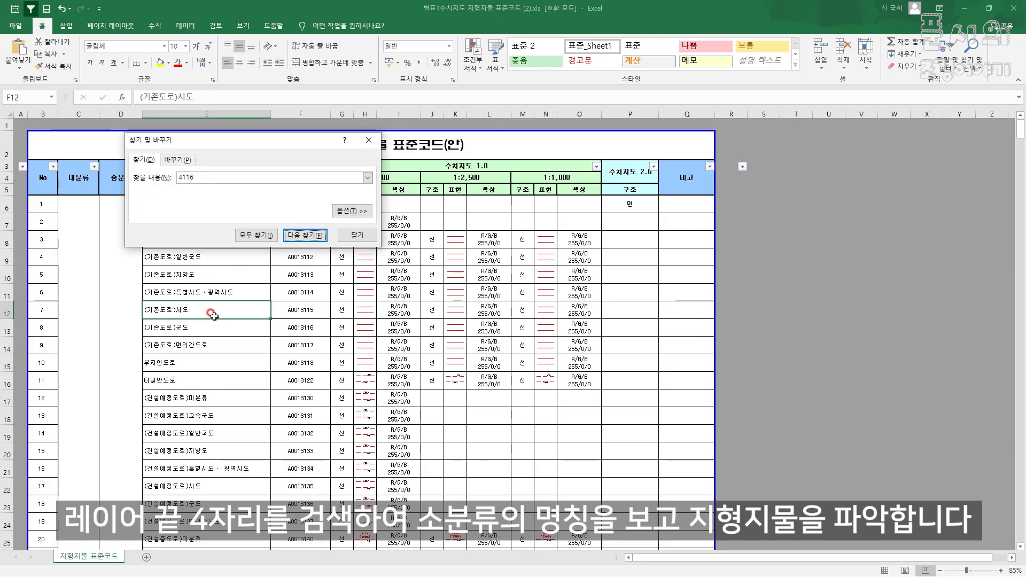
key("Return")
key("Escape")
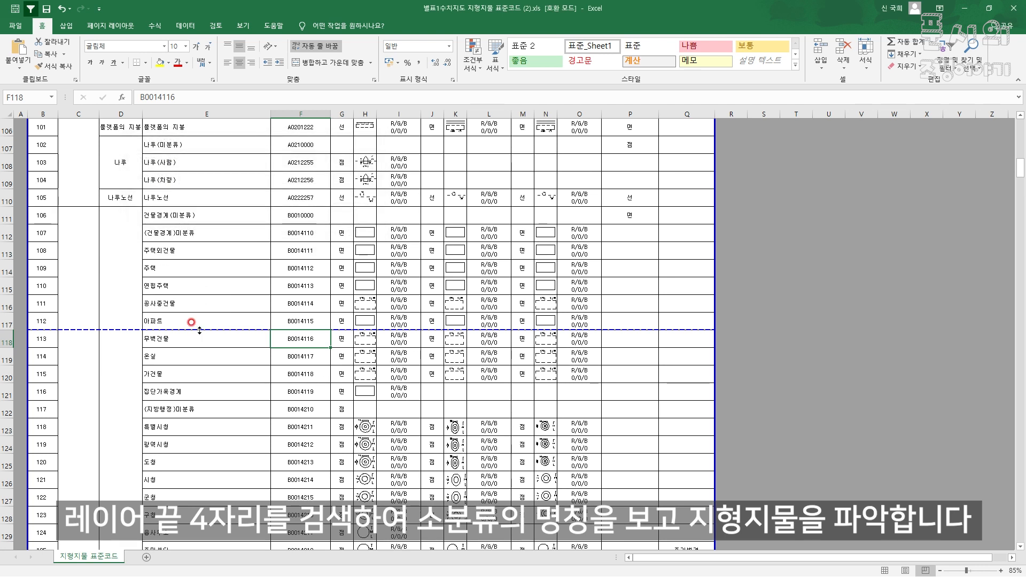
left_click(184, 340)
left_click(5, 338)
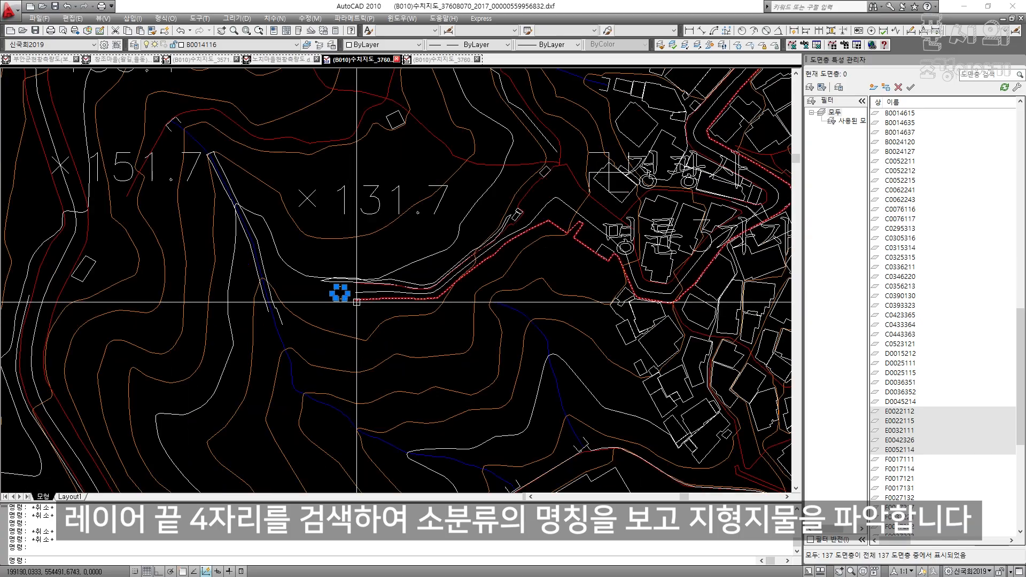
Return to the AutoCAD map, select the blue stream line near 삼청근린공원, and read its layer name
scroll(327, 291, "up", 2)
scroll(327, 290, "down", 4)
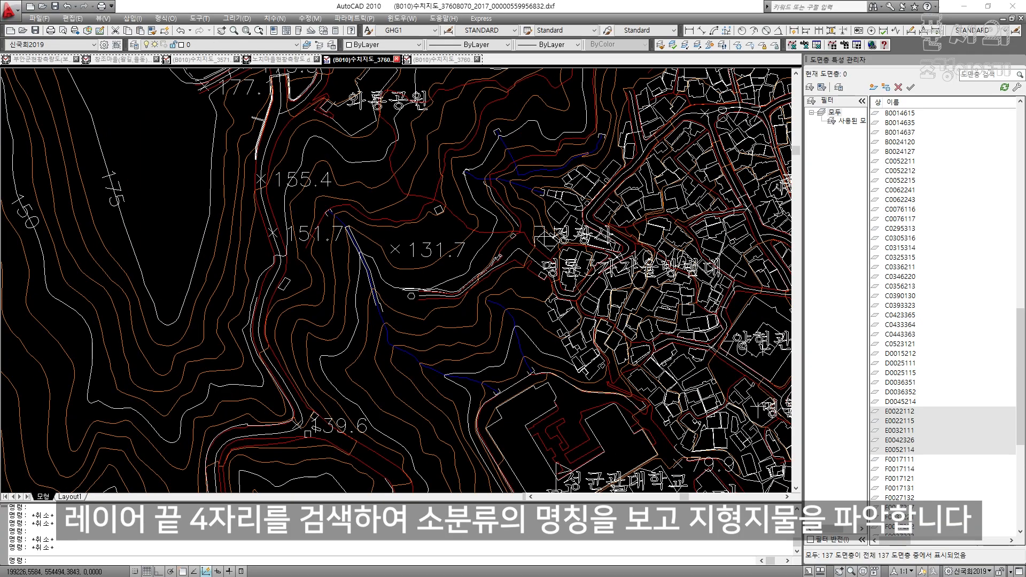
scroll(352, 258, "down", 6)
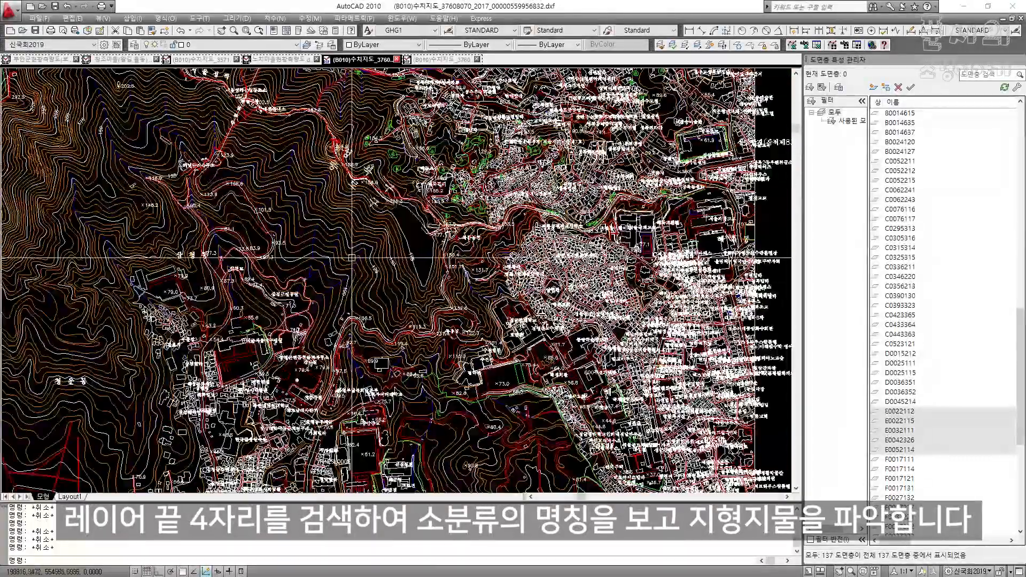
scroll(352, 258, "up", 5)
left_click(319, 261)
scroll(316, 268, "down", 2)
scroll(221, 269, "up", 3)
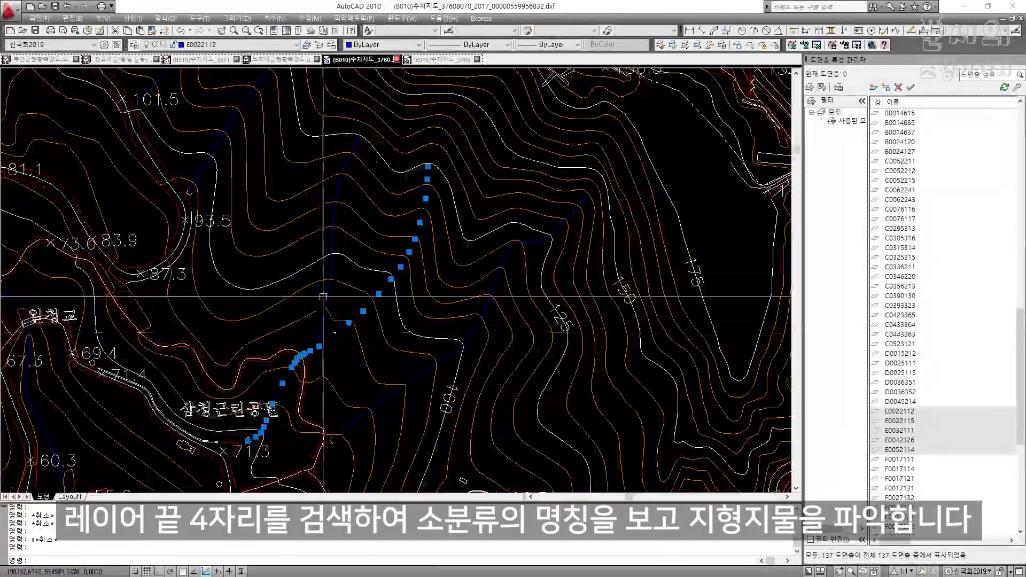
left_click(217, 58)
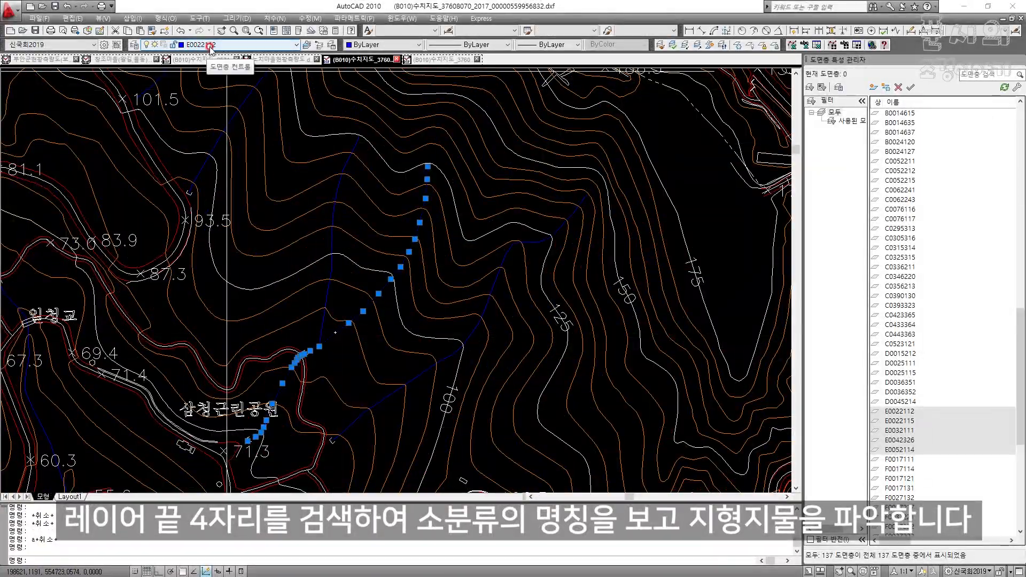
Switch to the Excel code table, find 2112, and select the whole row of code E0022112
key("alt+Tab")
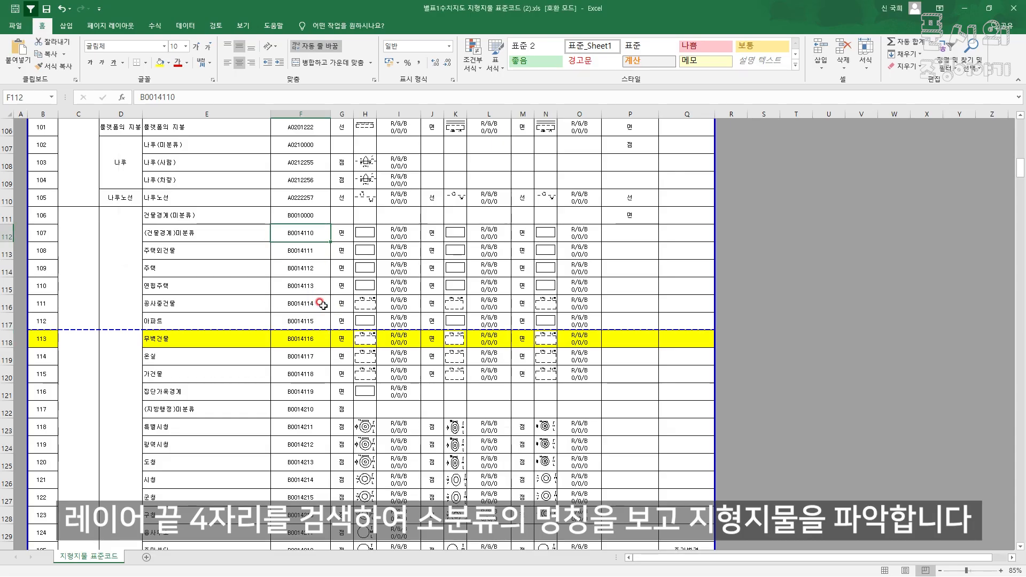
key("ctrl+f")
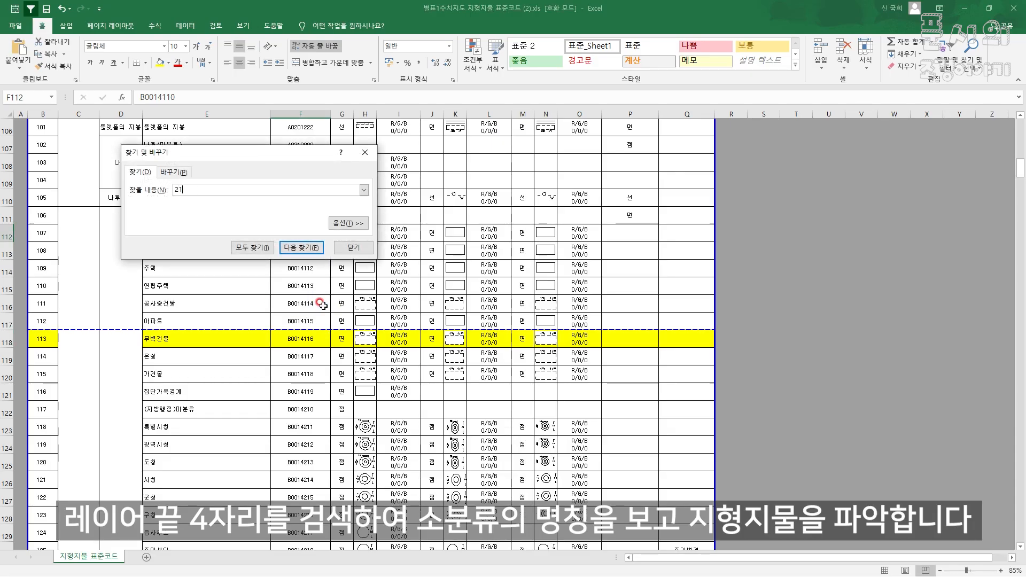
key("Return")
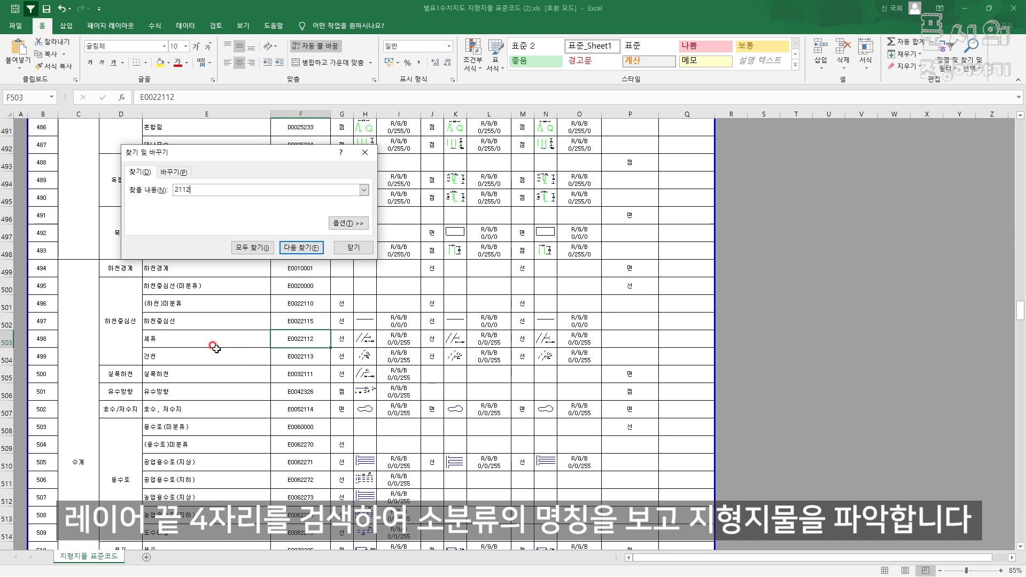
key("Escape")
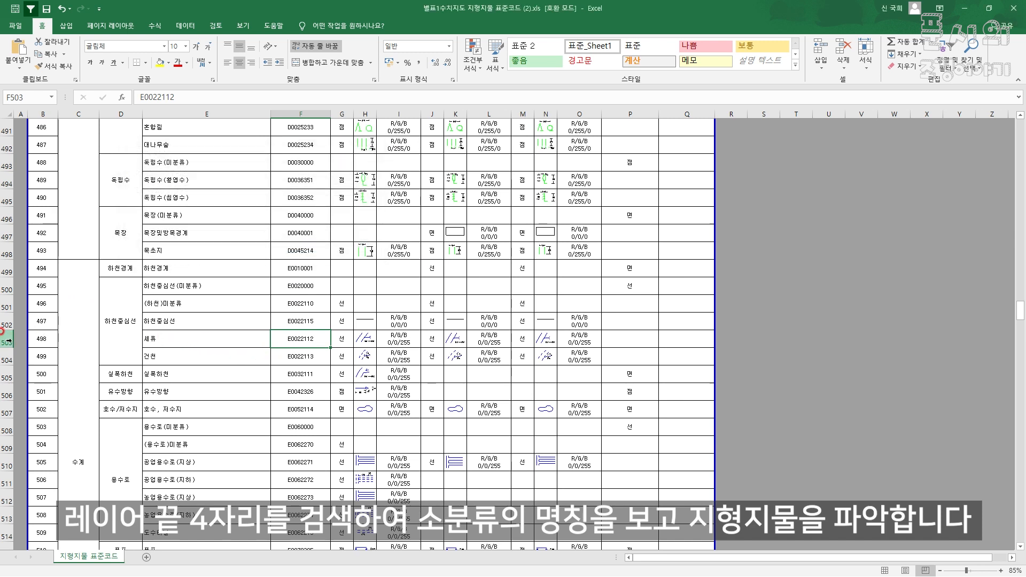
left_click(8, 341)
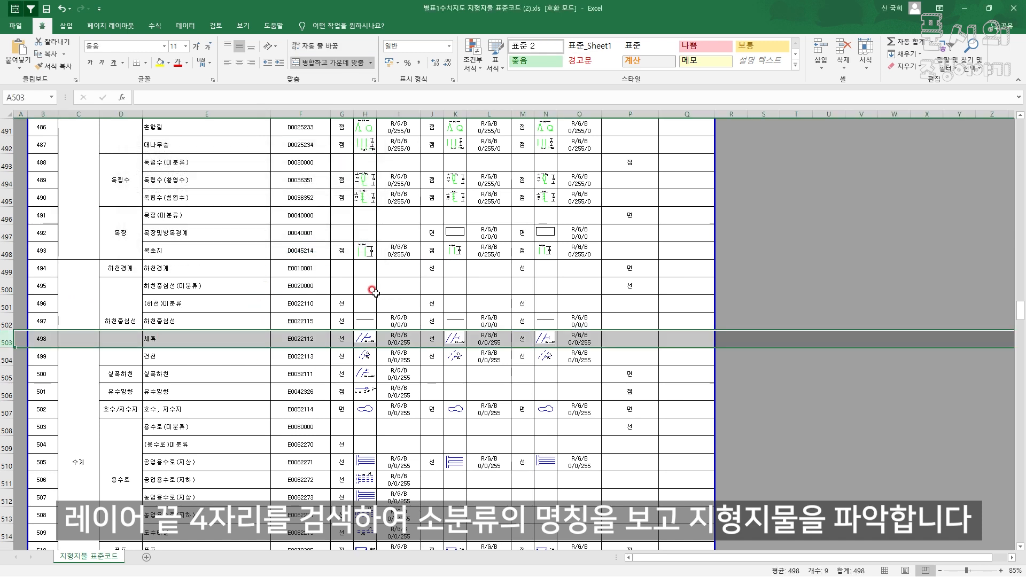
Return to the AutoCAD map, select the contour line running around the school at the map's eastern edge, and clear the selection
key("alt+Tab")
scroll(985, 220, "up", 10)
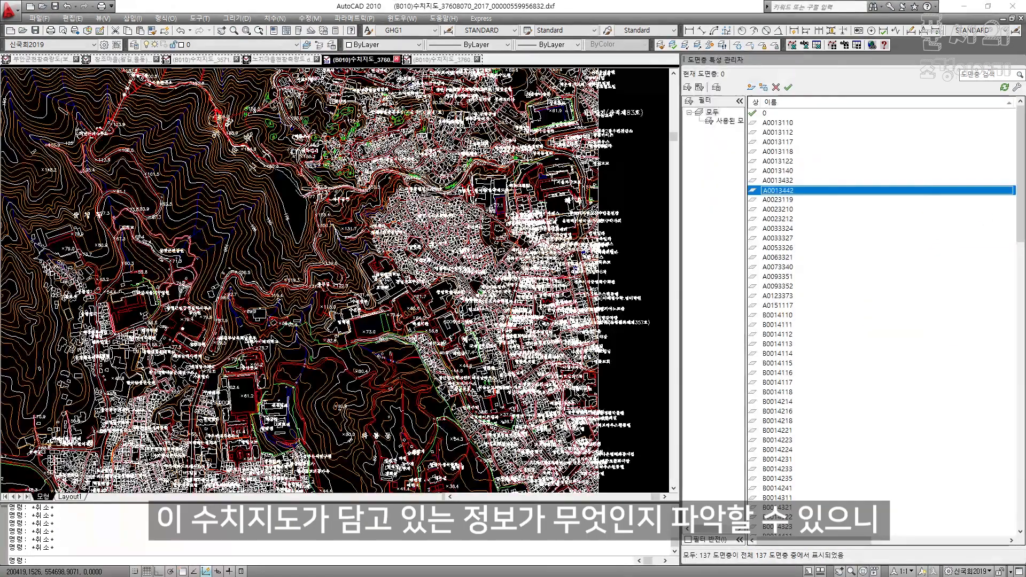
left_click(534, 139)
scroll(524, 219, "up", 4)
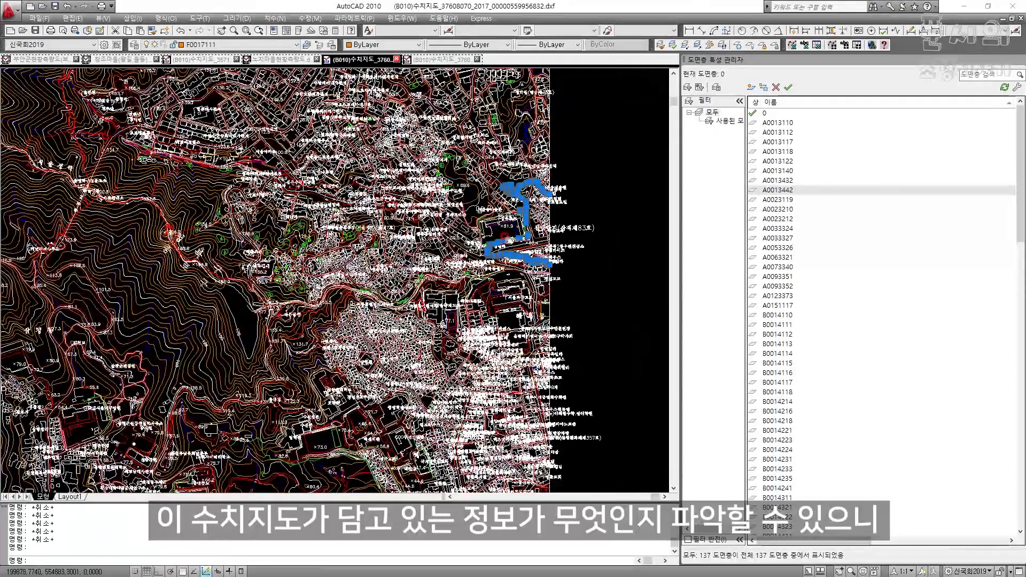
scroll(482, 226, "up", 2)
key("Escape")
Isolate the layer of the flag-shaped symbol on the school near the 61.9 spot height with LAYISO
scroll(454, 215, "up", 2)
middle_click_drag(454, 215, 374, 172)
left_click(373, 171)
type("af")
key("space")
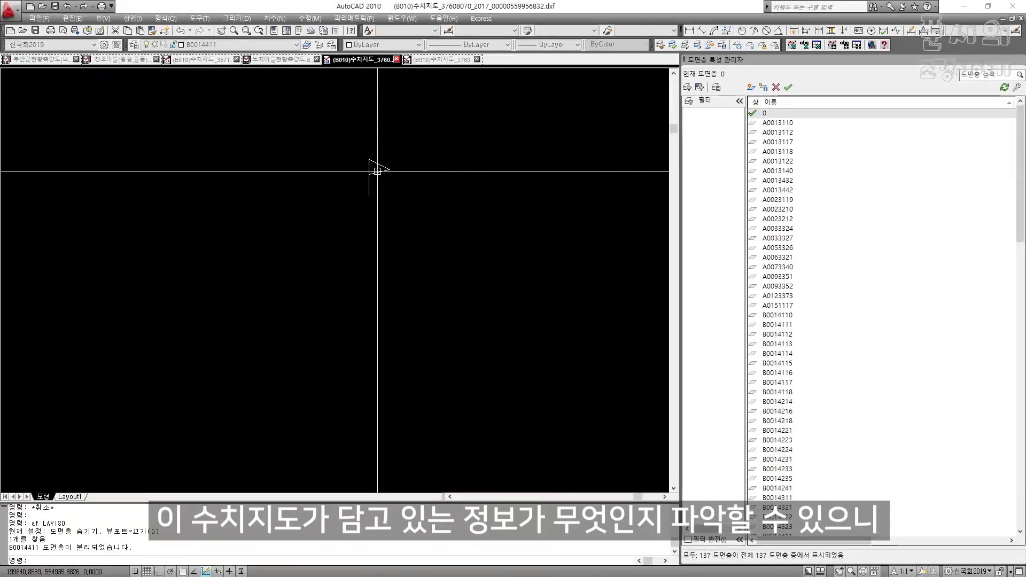
Undo the layer isolation and return to an overview of the whole map
scroll(378, 179, "down", 2)
key("ctrl+z")
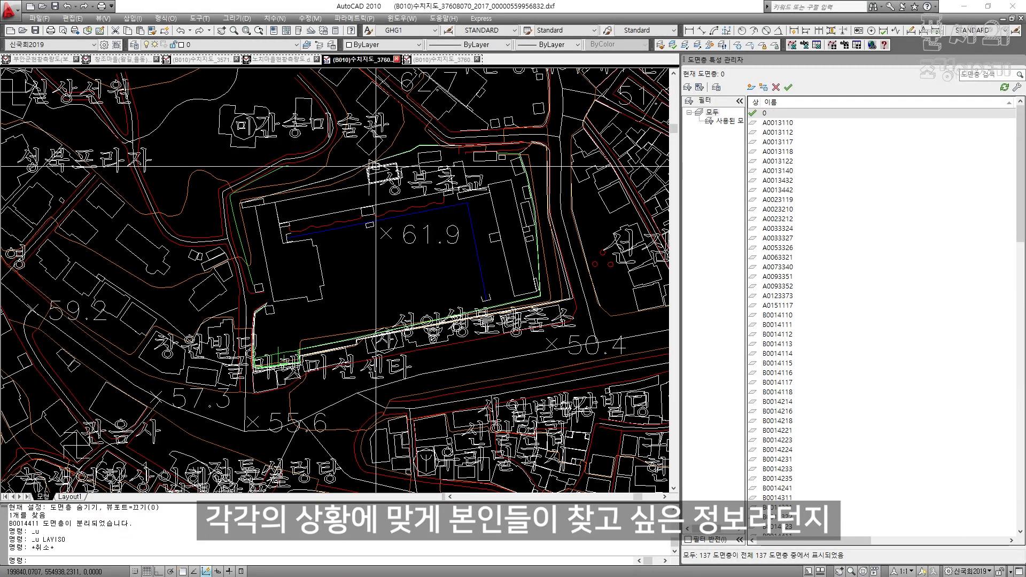
key("Escape")
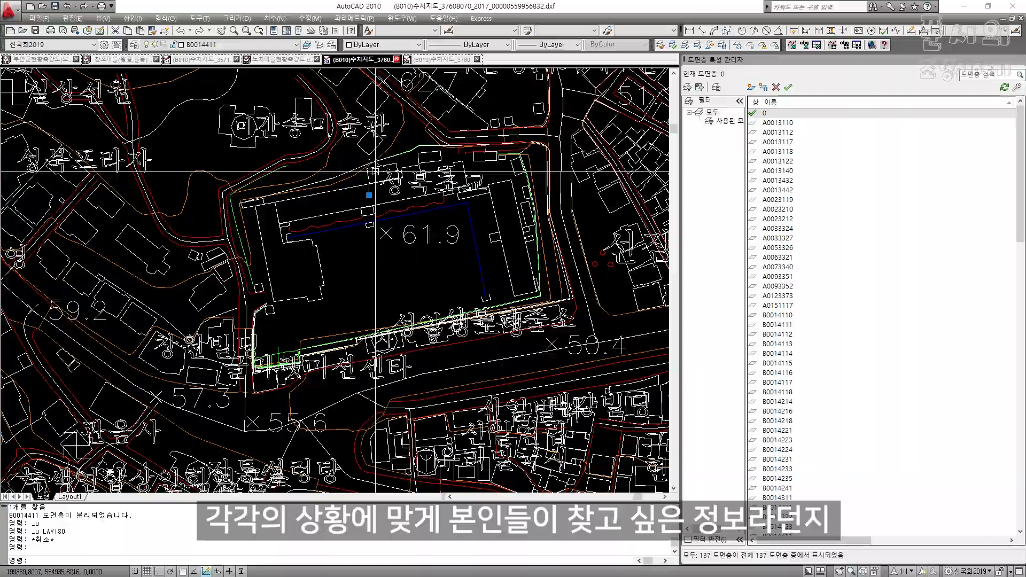
scroll(376, 172, "down", 8)
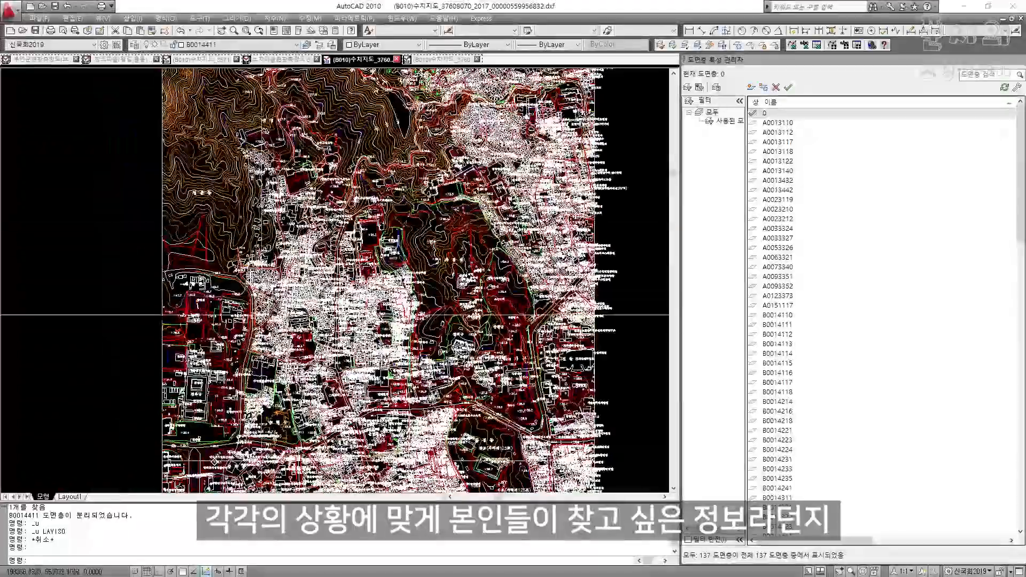
Switch to the Excel code table, give the whole row of code B0014411 (학교) a yellow fill, and close the Find dialog
scroll(388, 219, "up", 8)
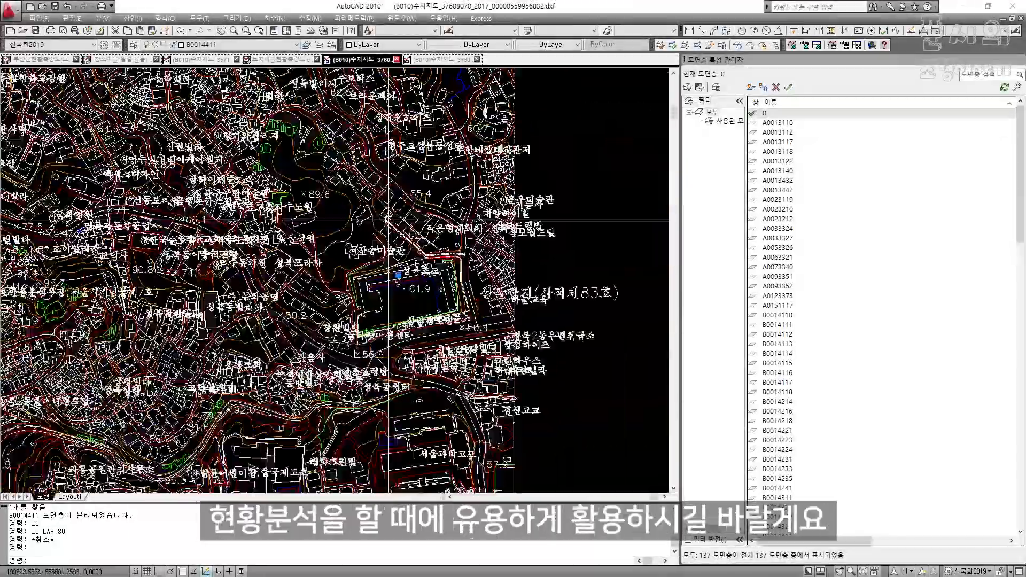
scroll(389, 220, "up", 4)
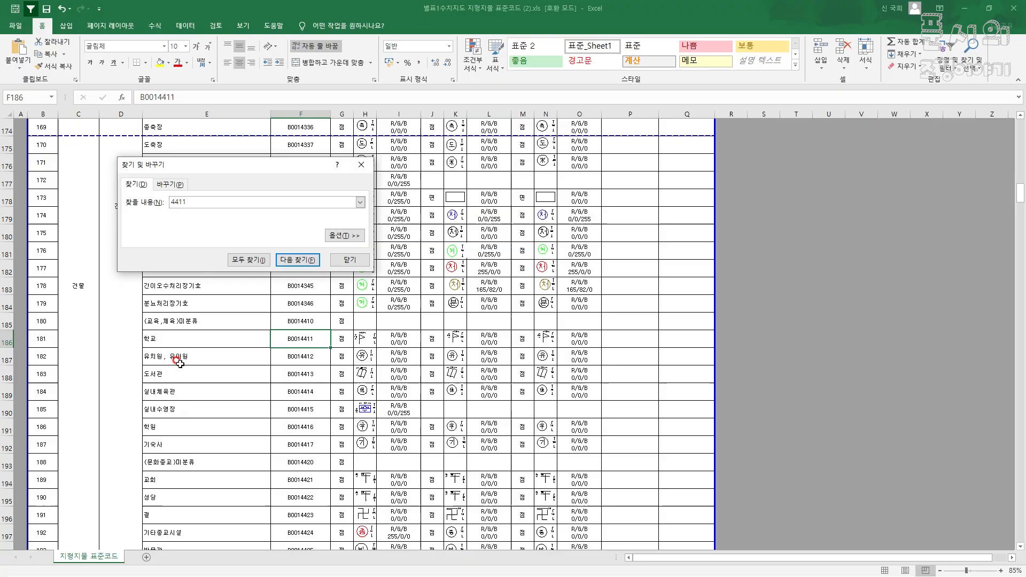
left_click(8, 338)
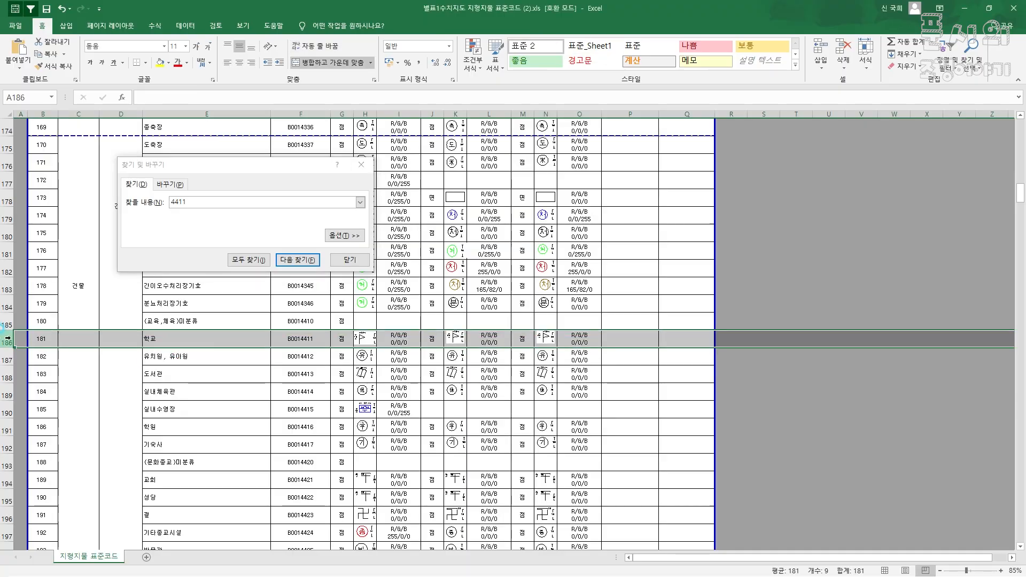
left_click(160, 63)
left_click(361, 165)
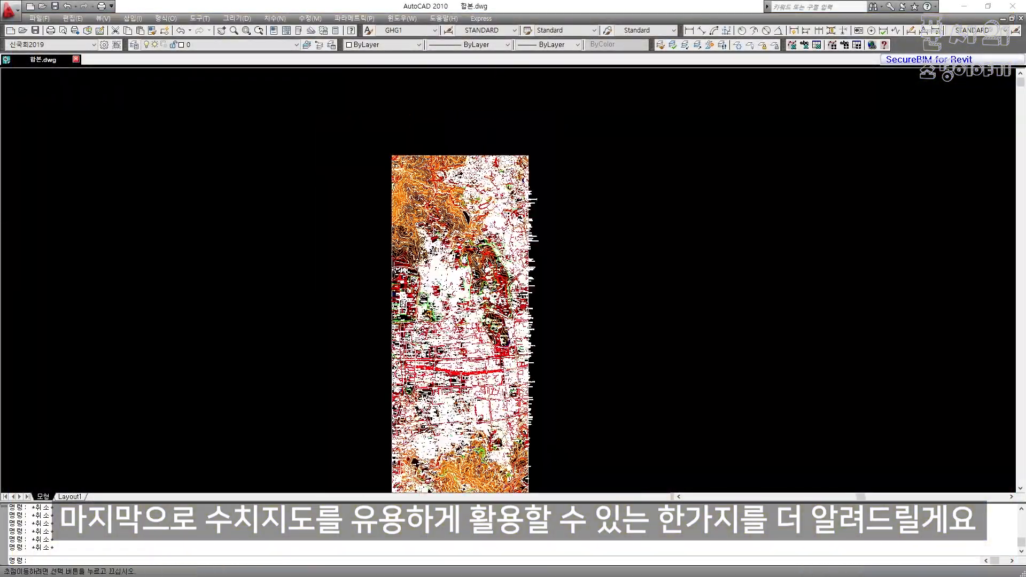
Examine the merged map in 합본.dwg in AutoCAD, from the overview into the 경복궁 and 종묘 areas and back
scroll(470, 183, "up", 6)
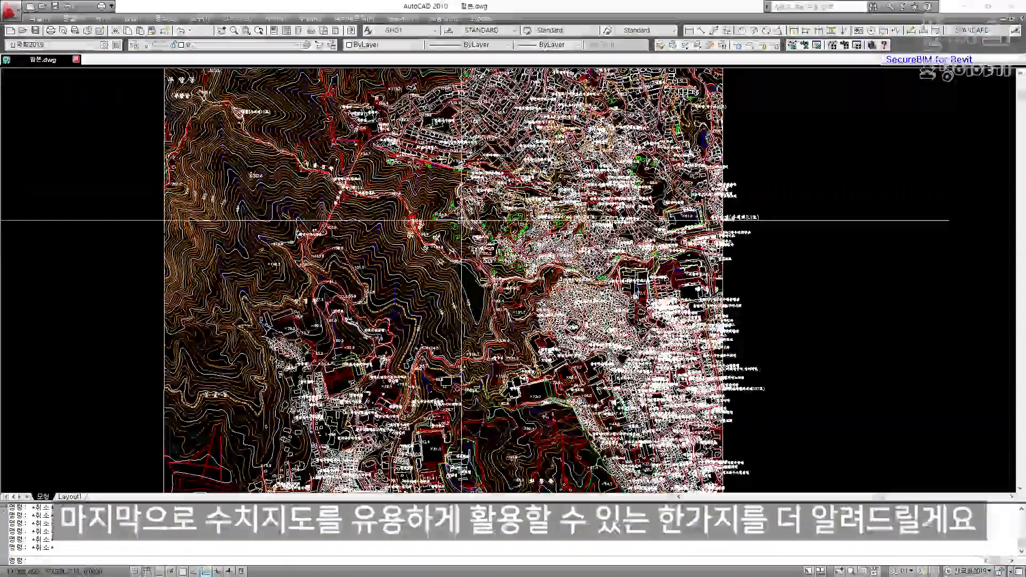
scroll(457, 222, "down", 4)
scroll(449, 199, "up", 2)
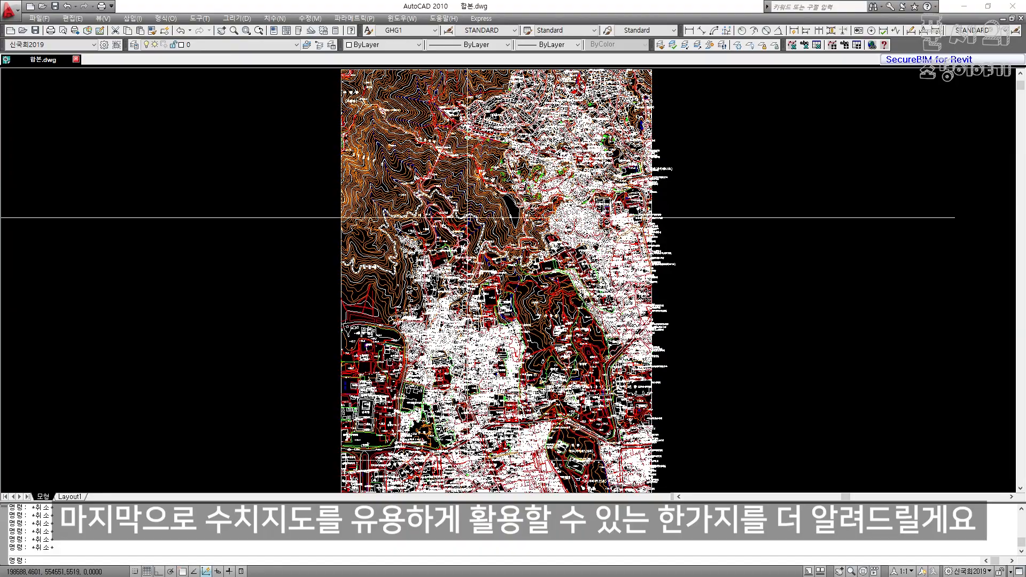
scroll(376, 186, "up", 4)
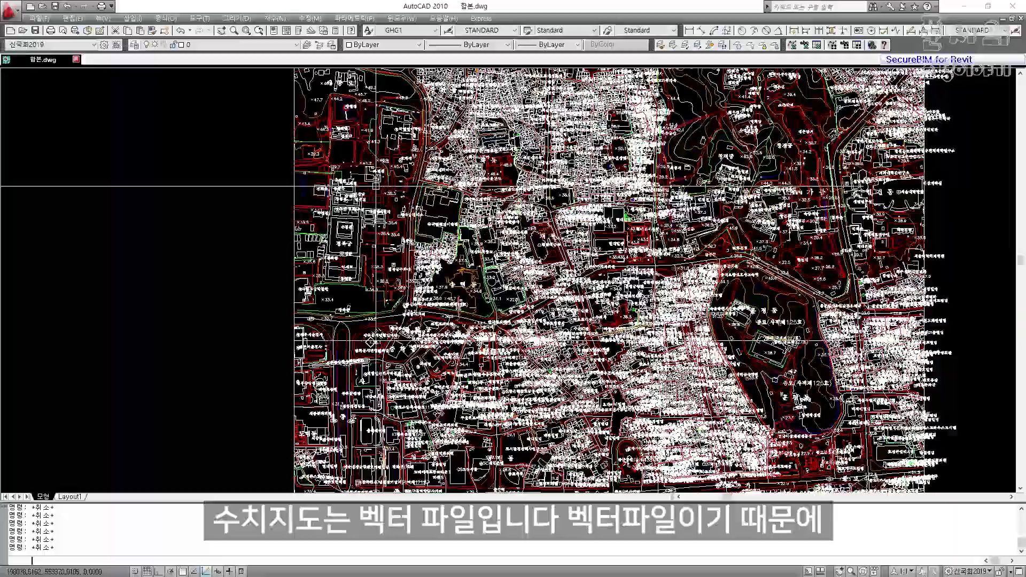
scroll(377, 187, "up", 2)
scroll(429, 202, "up", 3)
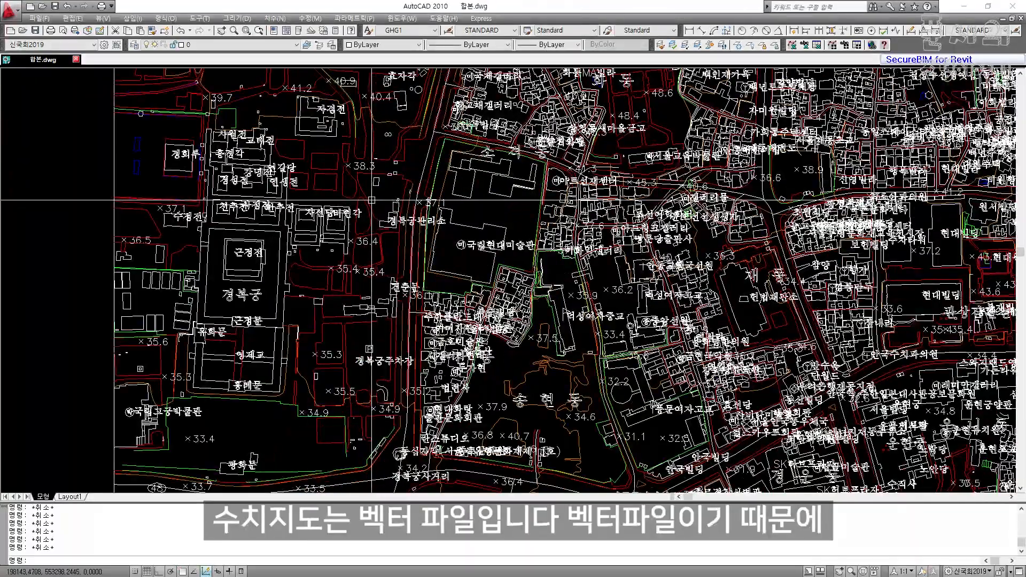
scroll(419, 207, "down", 4)
middle_click_drag(788, 315, 392, 174)
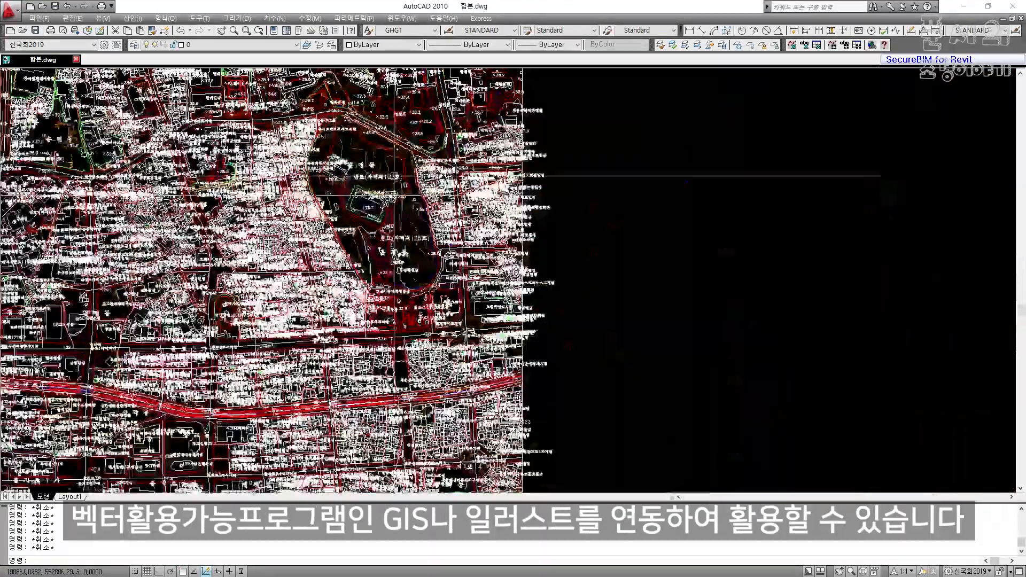
scroll(390, 175, "up", 3)
scroll(454, 248, "up", 2)
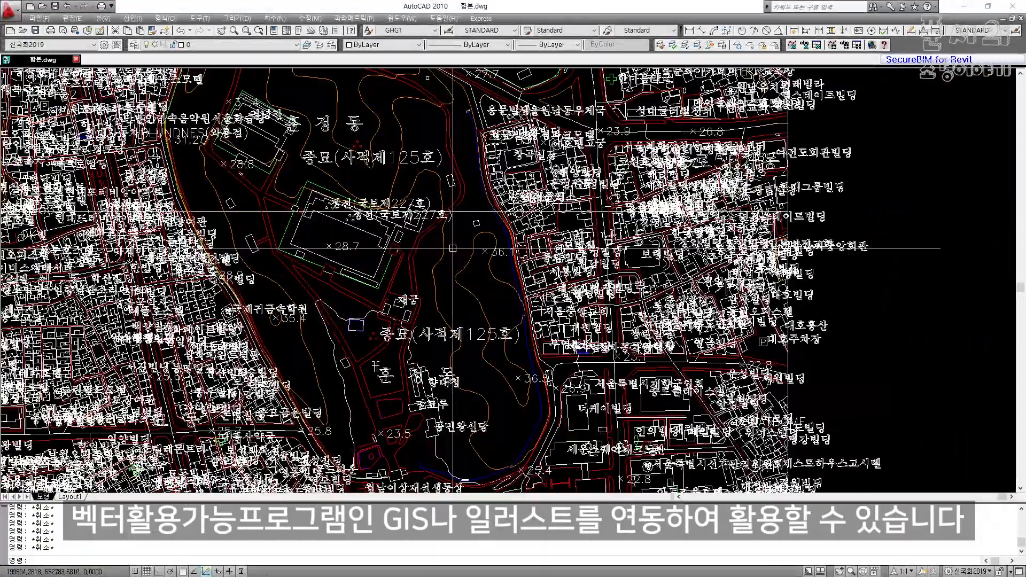
scroll(452, 248, "down", 6)
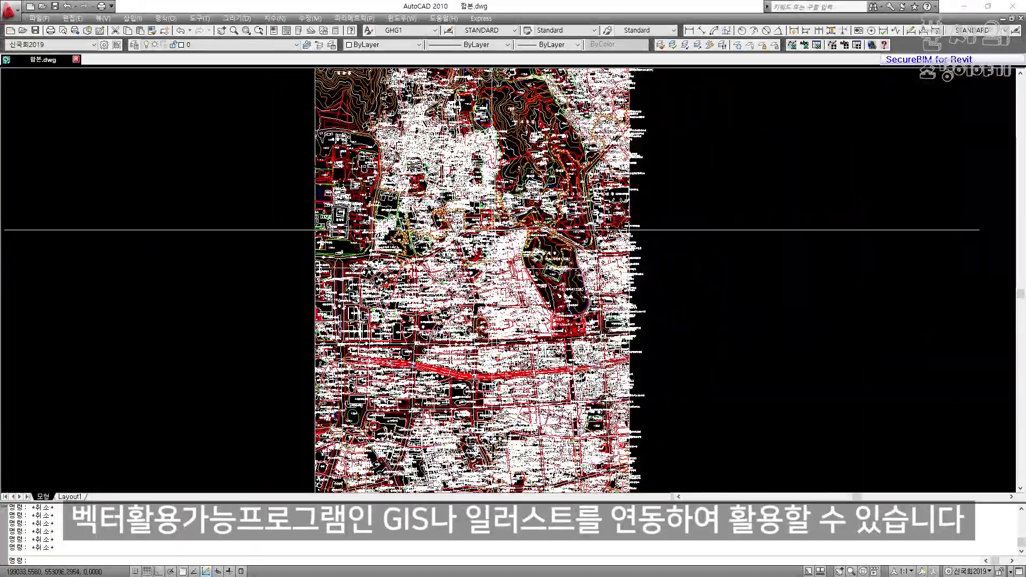
Show only the road-related layers A0013110 through A0151117 in the layer manager and inspect the resulting road network
type("la")
key("Return")
left_click(201, 108)
left_click(197, 291, "shift")
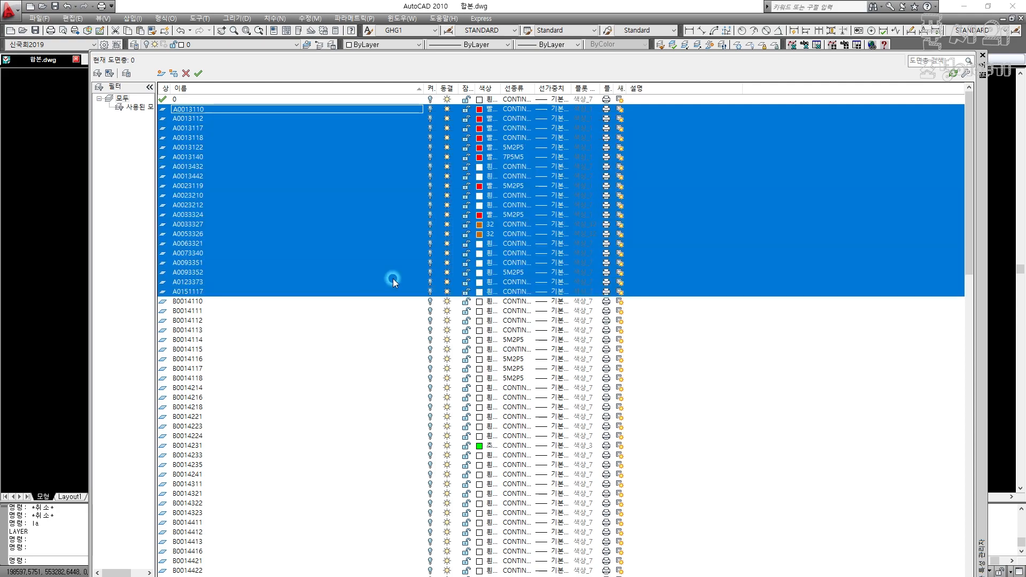
left_click(982, 55)
middle_click_drag(695, 217, 567, 228)
key("Escape")
scroll(587, 265, "down", 5)
scroll(586, 266, "up", 6)
key("Escape")
key("Escape")
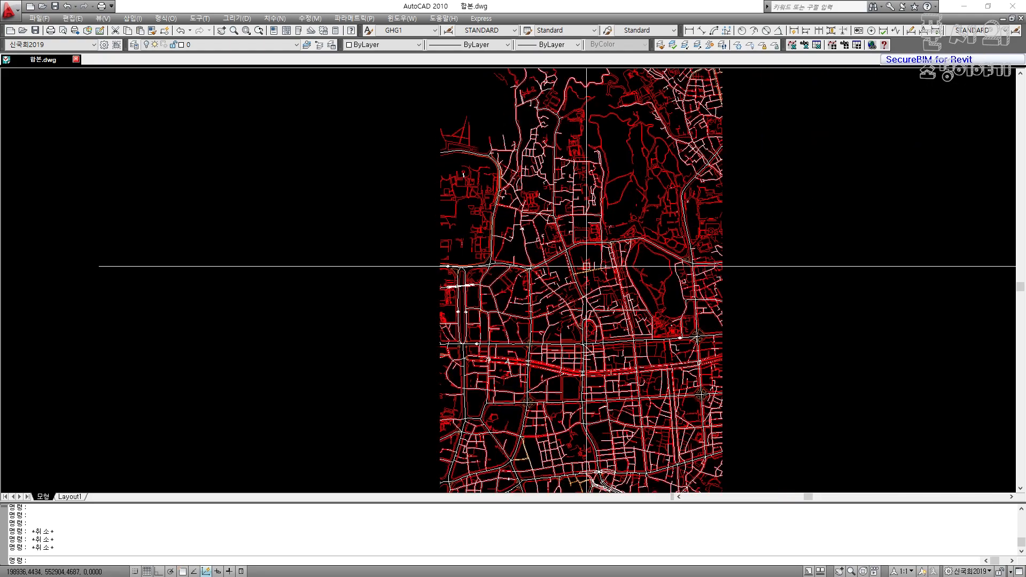
scroll(586, 265, "up", 4)
scroll(579, 208, "down", 2)
key("Escape")
key("Escape")
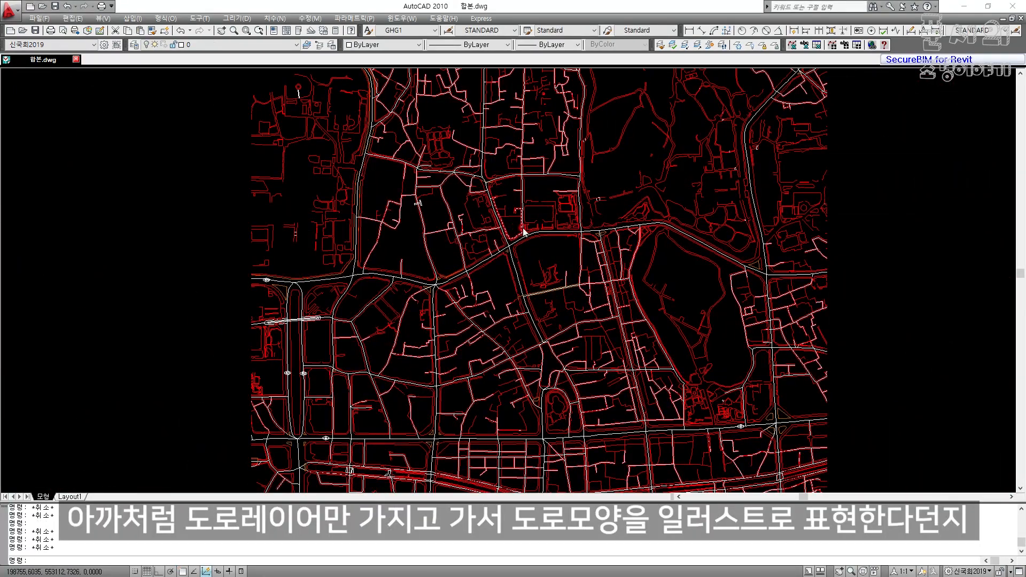
Turn off all layers, including the current one, show only the B-code building layers, and look at the building outlines up close
key("alt+Tab")
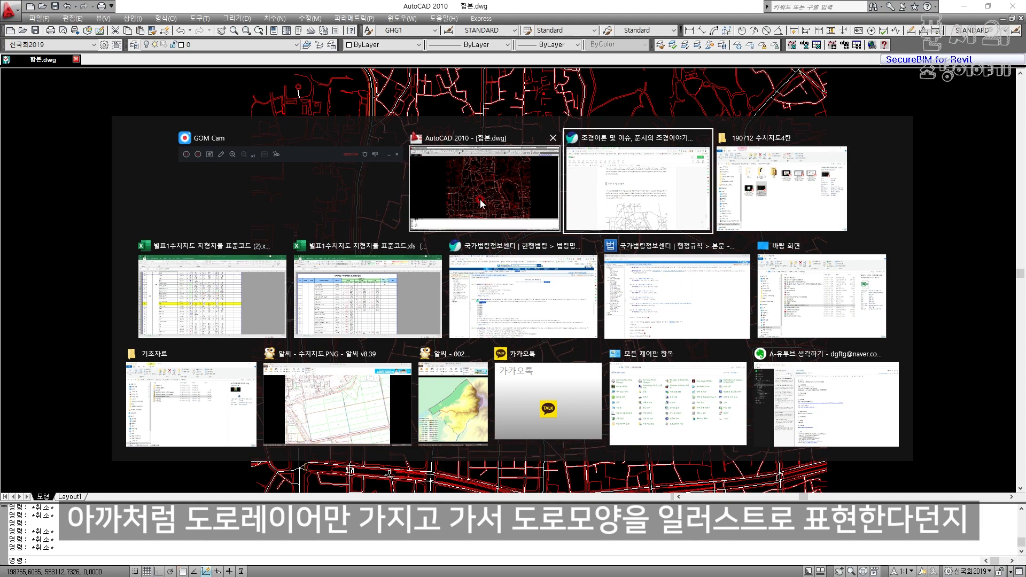
left_click(552, 216)
type("la")
key("Return")
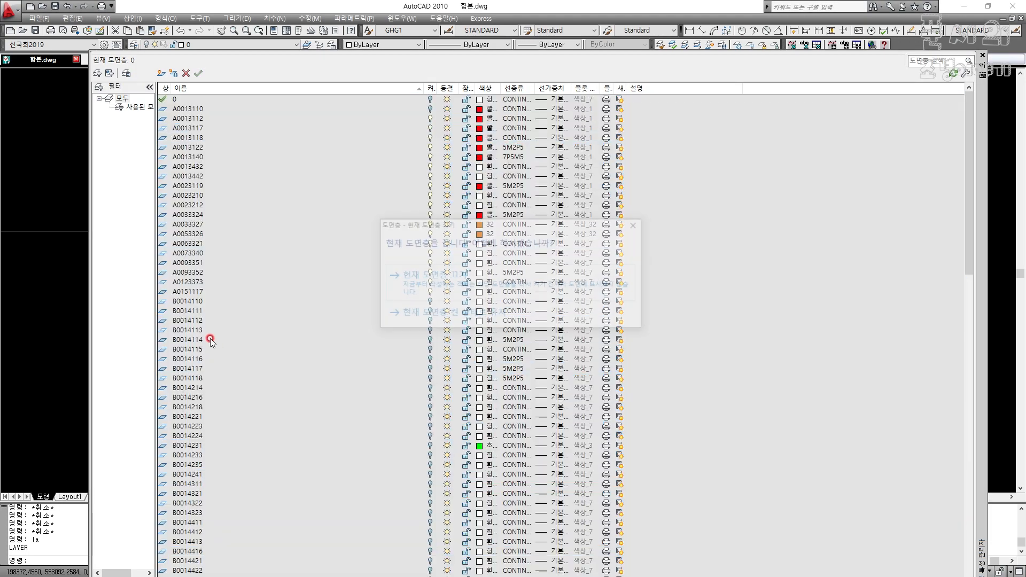
left_click(435, 275)
left_click(982, 56)
scroll(626, 262, "down", 3)
middle_click_drag(626, 262, 573, 305)
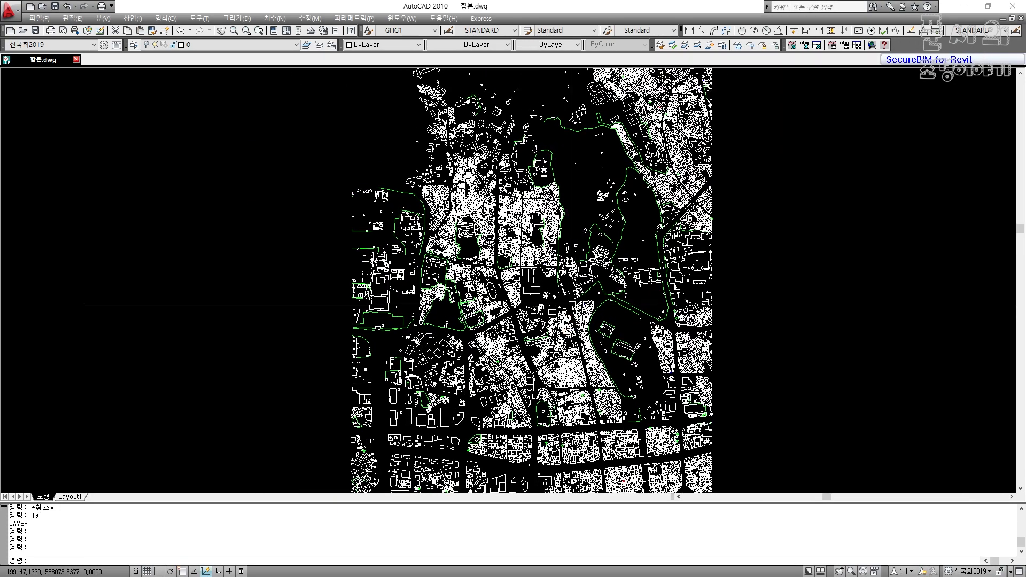
key("Escape")
middle_click_drag(571, 466, 560, 302)
scroll(561, 301, "up", 10)
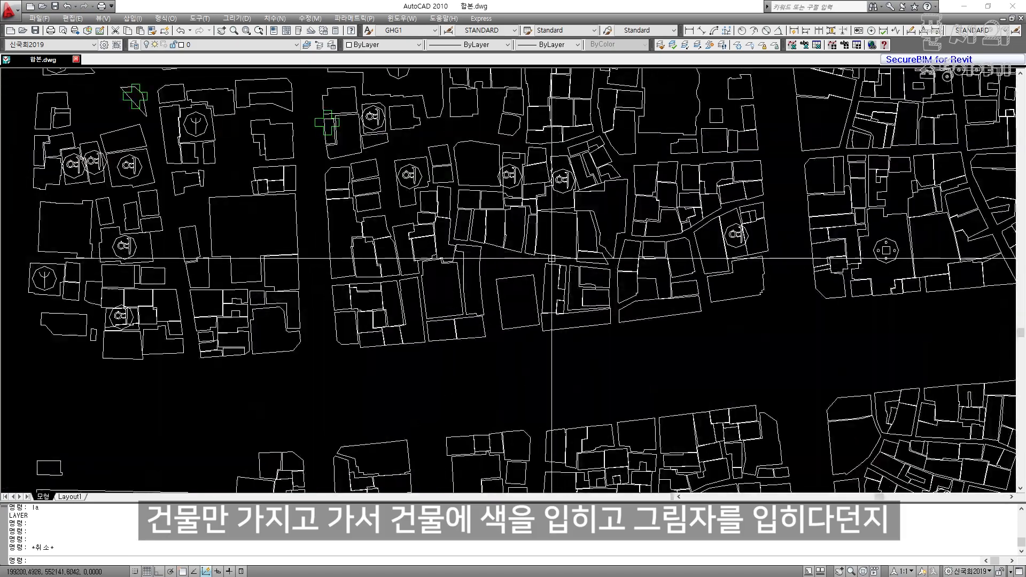
Restore the previous layer states with LAYERP until the complete map is back, and return to an overview of it
left_click(555, 257)
scroll(556, 256, "down", 3)
key("Escape")
key("Escape")
scroll(567, 261, "down", 8)
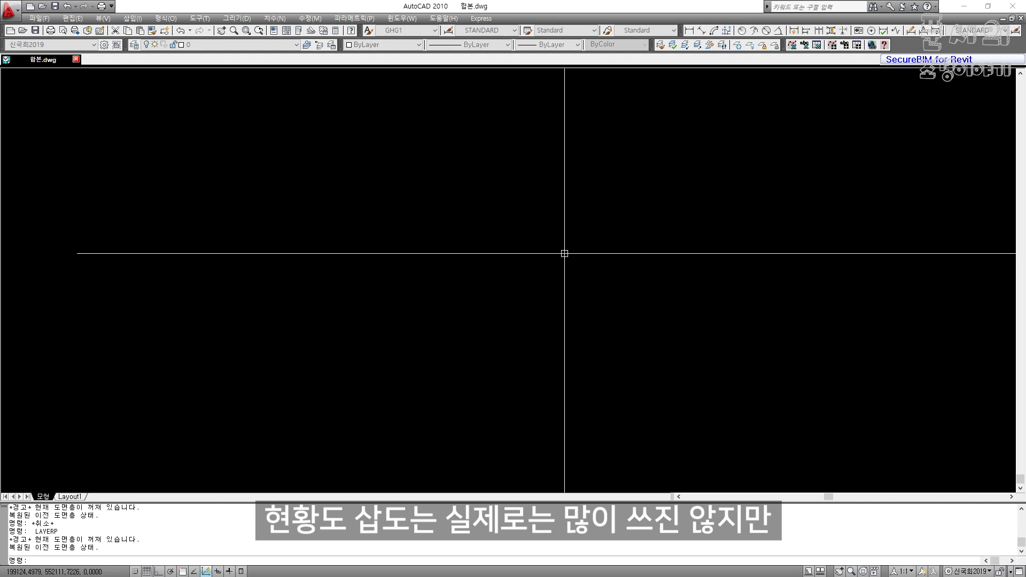
key("space")
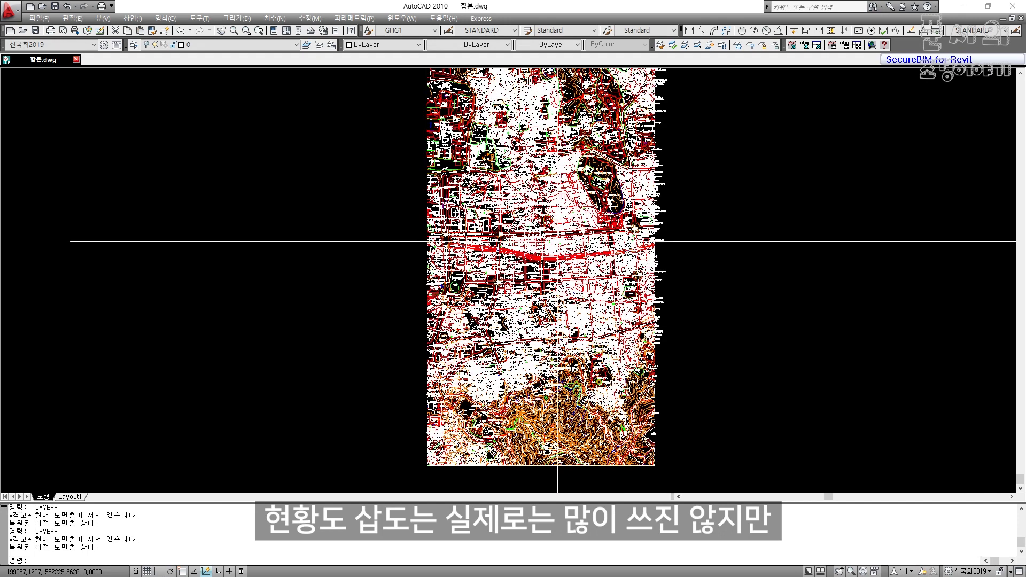
key("Escape")
key("Escape")
scroll(561, 222, "up", 7)
middle_click_drag(469, 164, 561, 348)
scroll(561, 348, "down", 10)
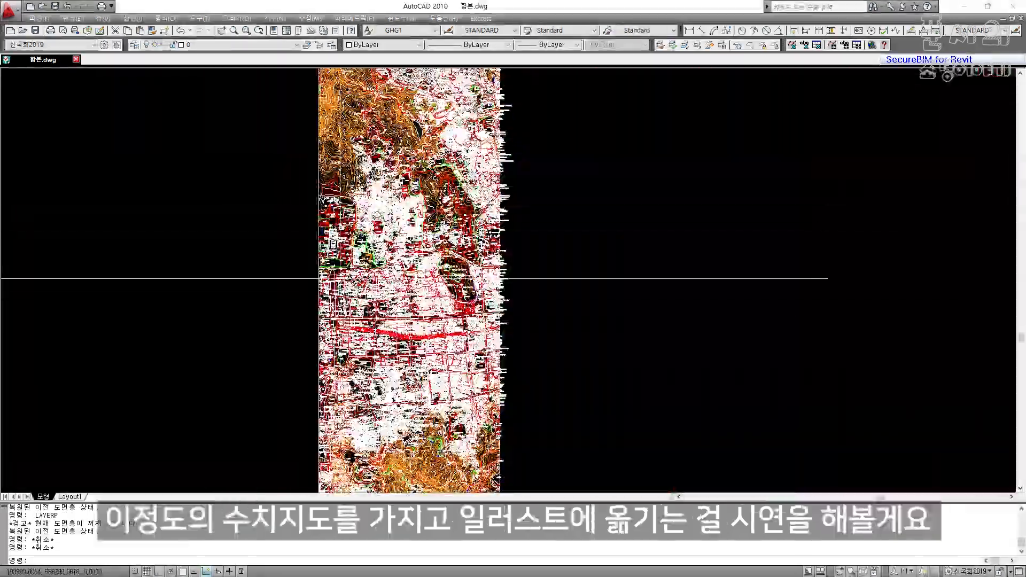
key("Escape")
key("Escape")
key("Escape")
scroll(340, 250, "up", 2)
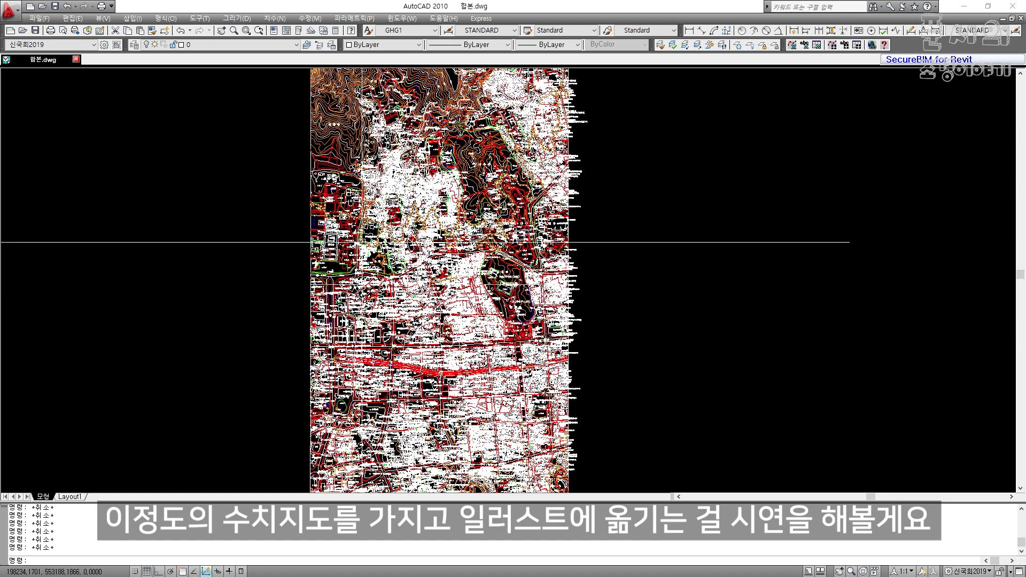
Isolate the layer of the curved road centerline just below 광화문 with LAYISO, and undo the isolation
left_click(317, 202)
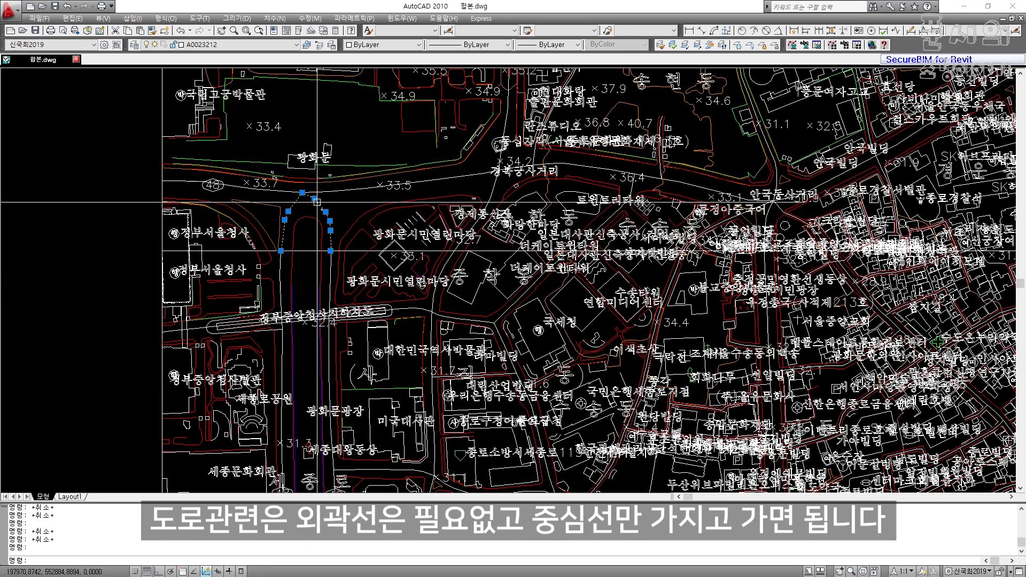
type("af")
key("Return")
key("ctrl+z")
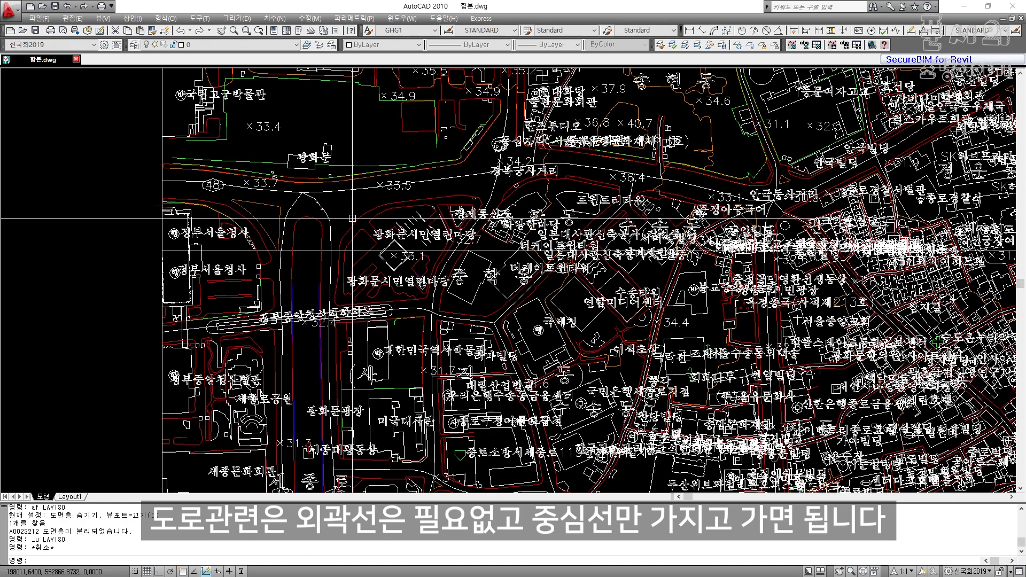
key("Escape")
key("Escape")
key("Escape")
key("Escape")
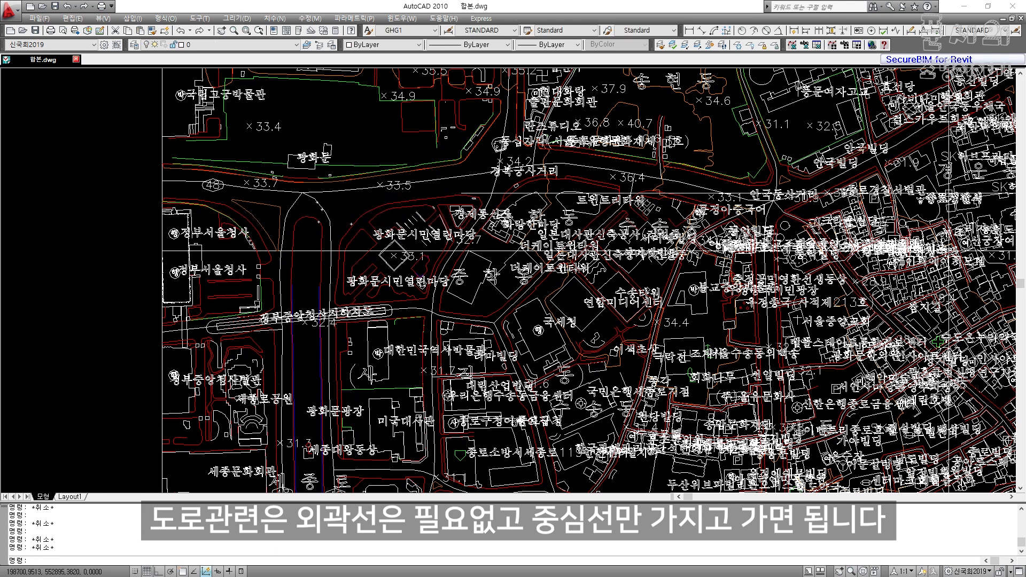
Select the curved road centerline below 광화문 once more to point it out, and clear the selection
key("Escape")
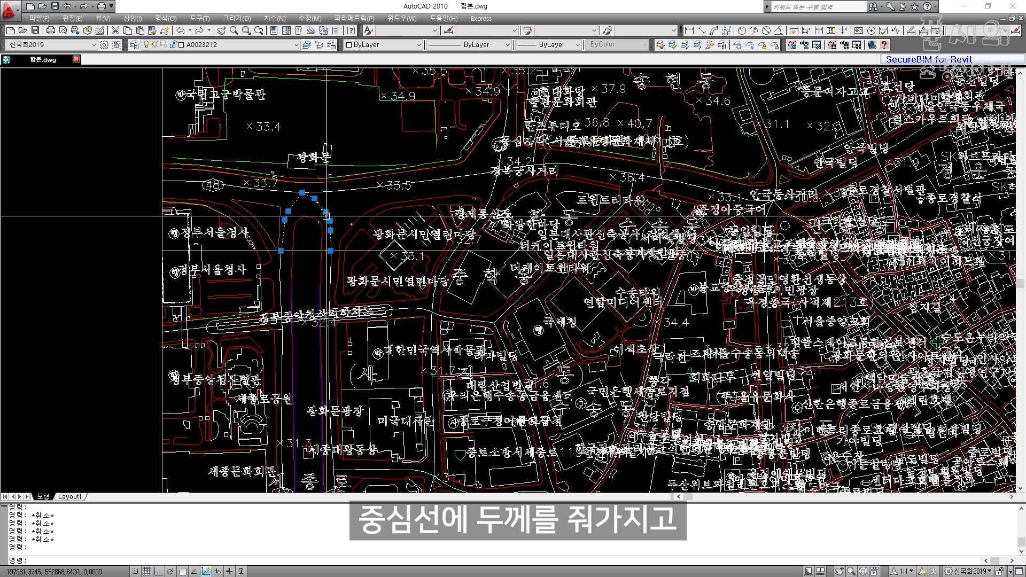
key("Escape")
key("Escape")
key("Escape")
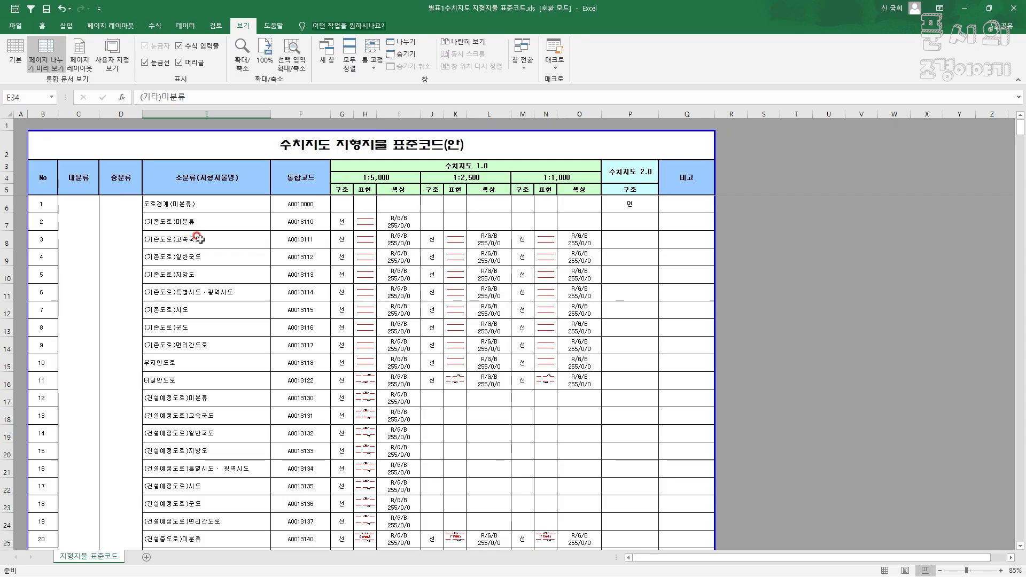
In the Excel code table, go through the 교통 and 도로경계 categories to the 도로중심선 group and select its rows to check their codes
scroll(146, 320, "down", 4)
left_click(85, 299)
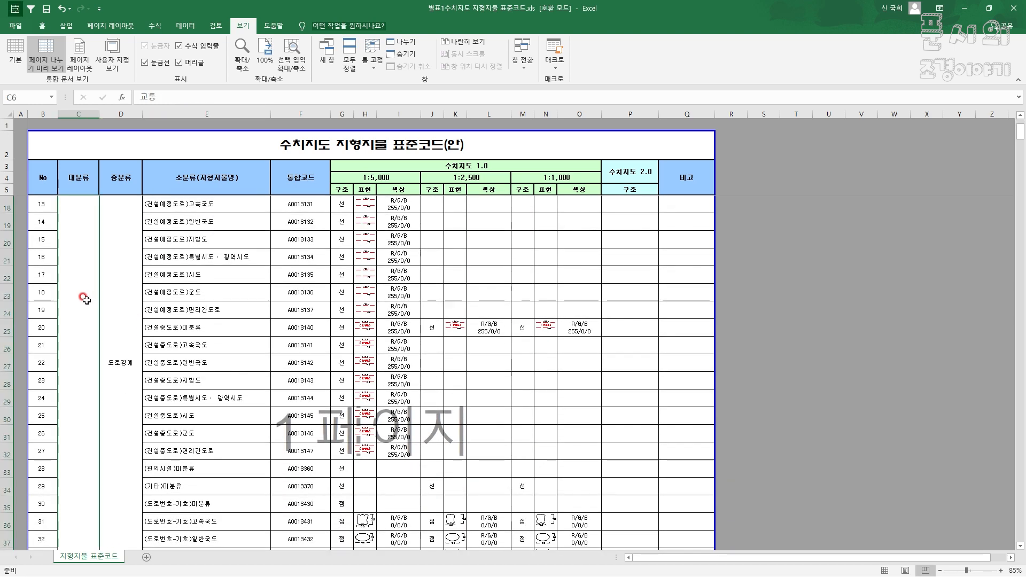
left_click(119, 306)
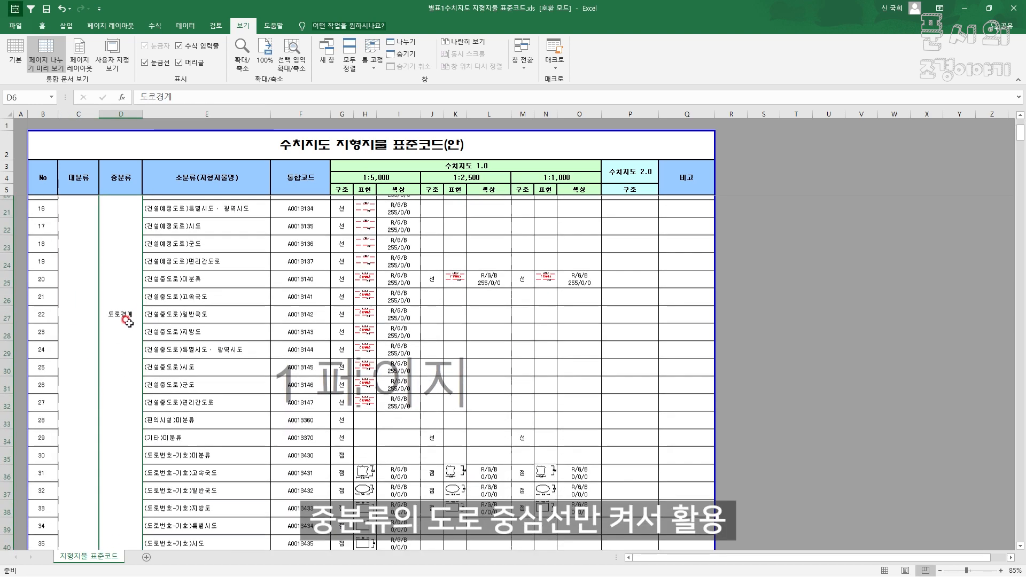
scroll(125, 331, "down", 7)
scroll(126, 331, "down", 3)
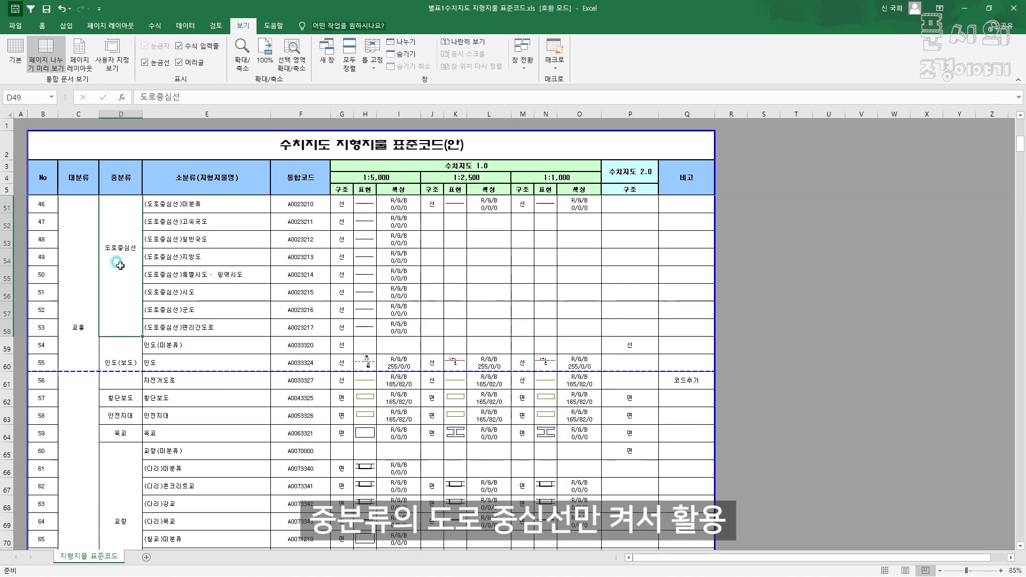
left_click(135, 295)
left_click_drag(115, 308, 550, 332)
left_click(294, 276)
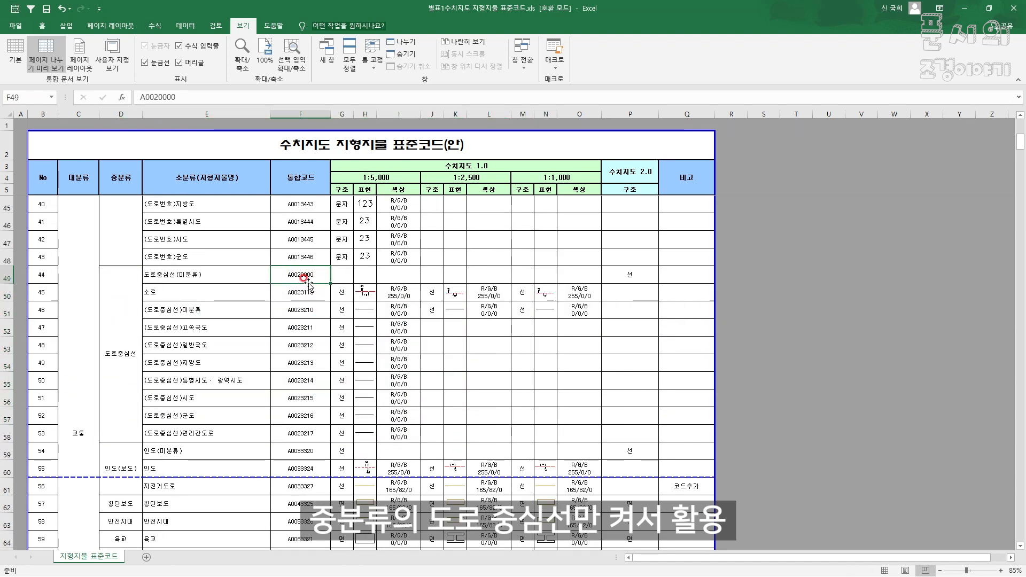
left_click_drag(123, 353, 686, 343)
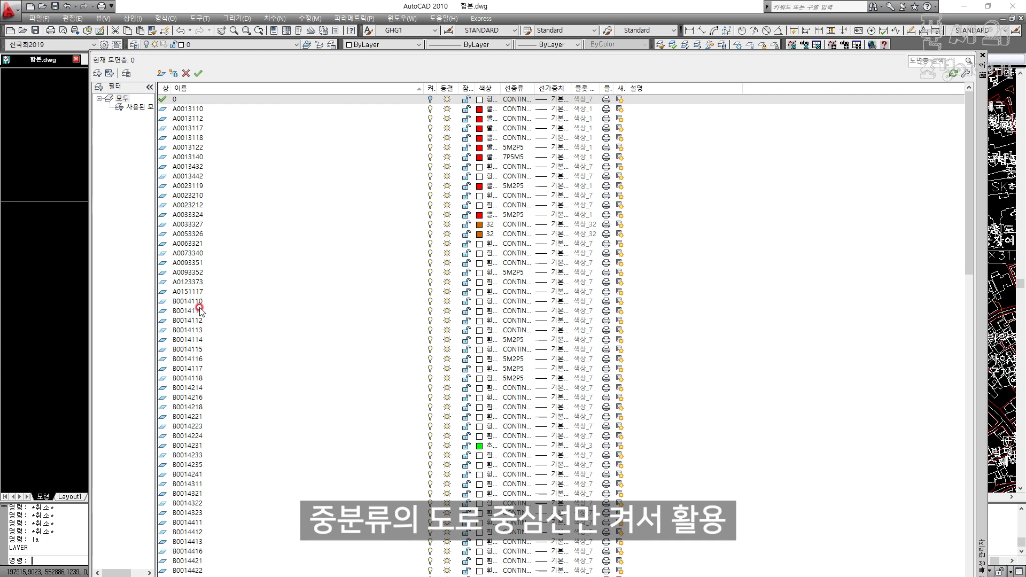
Turn off every layer in the drawing, including the current layer
left_click(200, 306)
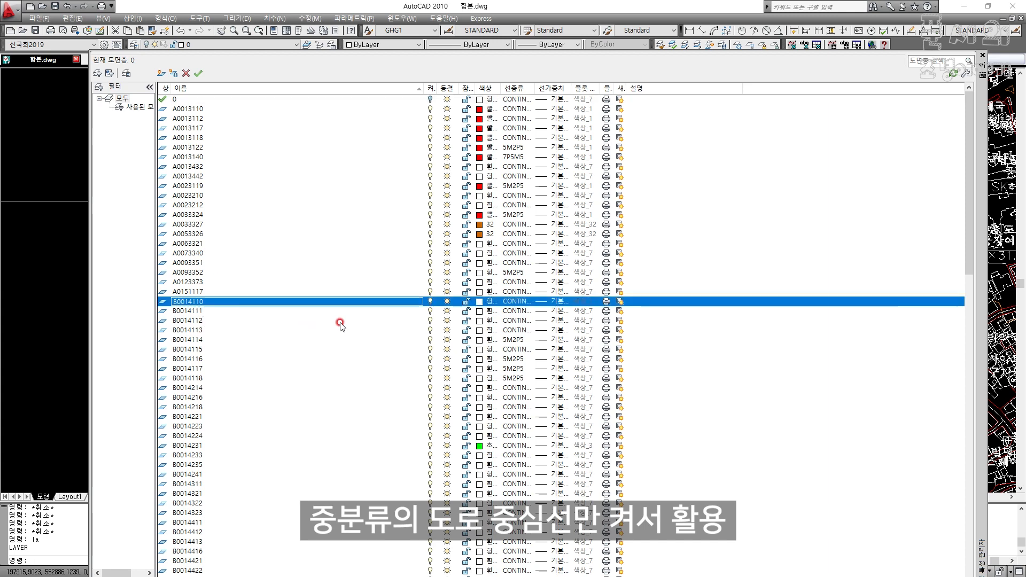
key("ctrl+a")
left_click(430, 304)
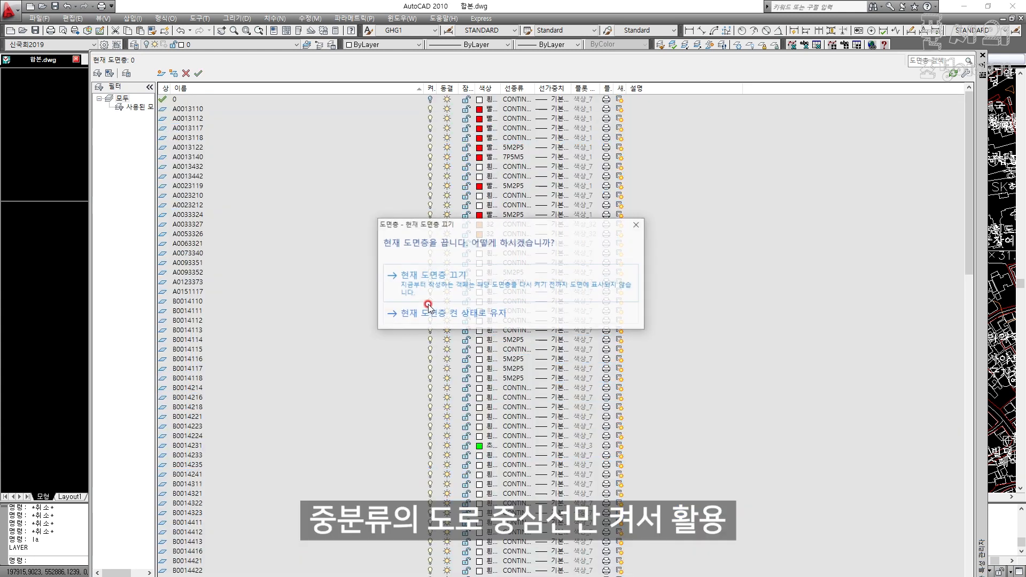
left_click(422, 288)
Turn on only the road centerline layers A0023119, A0023210 and A0023212, and return to an overview of the map
left_click_drag(188, 185, 188, 210)
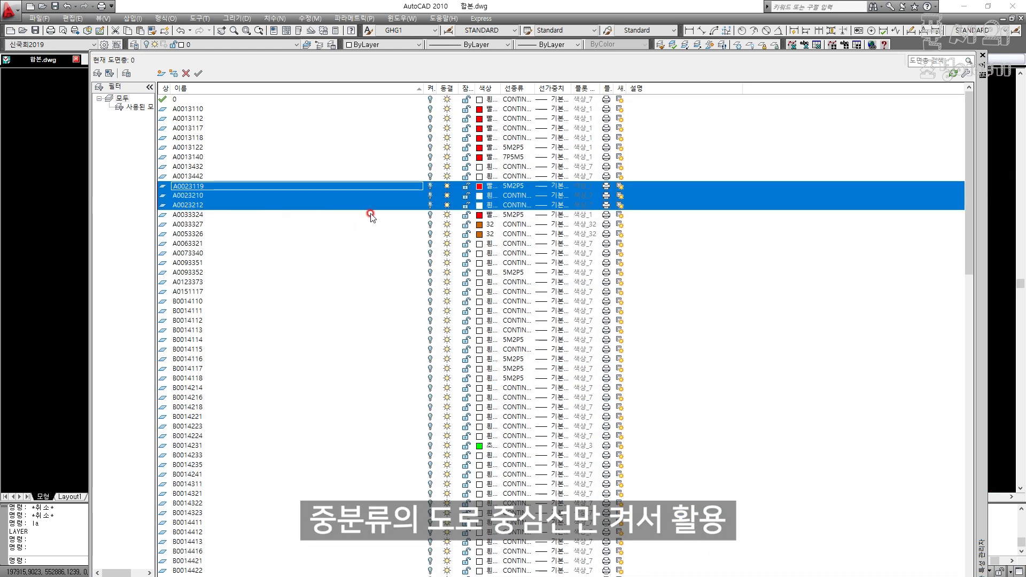
left_click(430, 205)
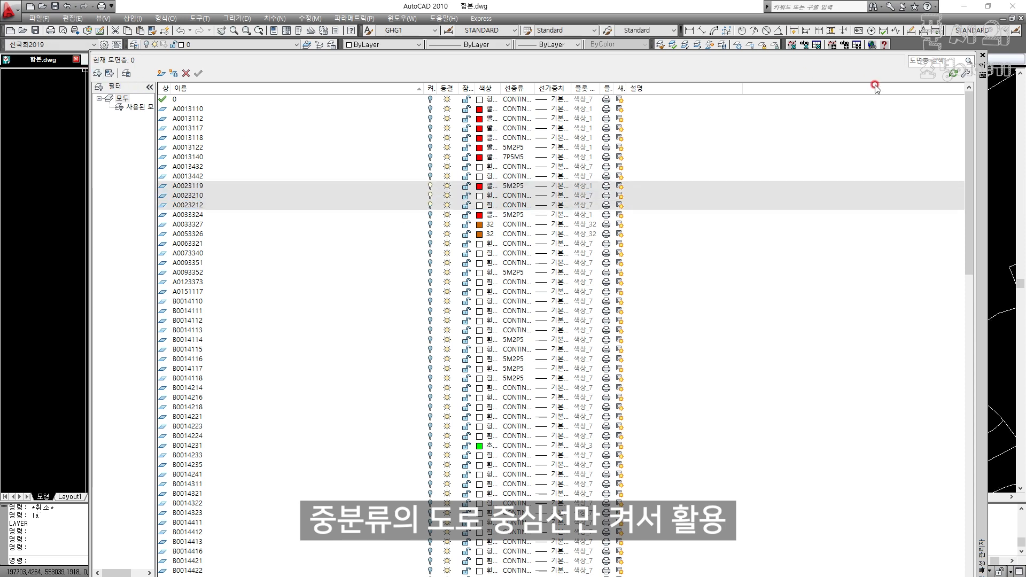
left_click(981, 53)
key("Escape")
scroll(632, 249, "down", 8)
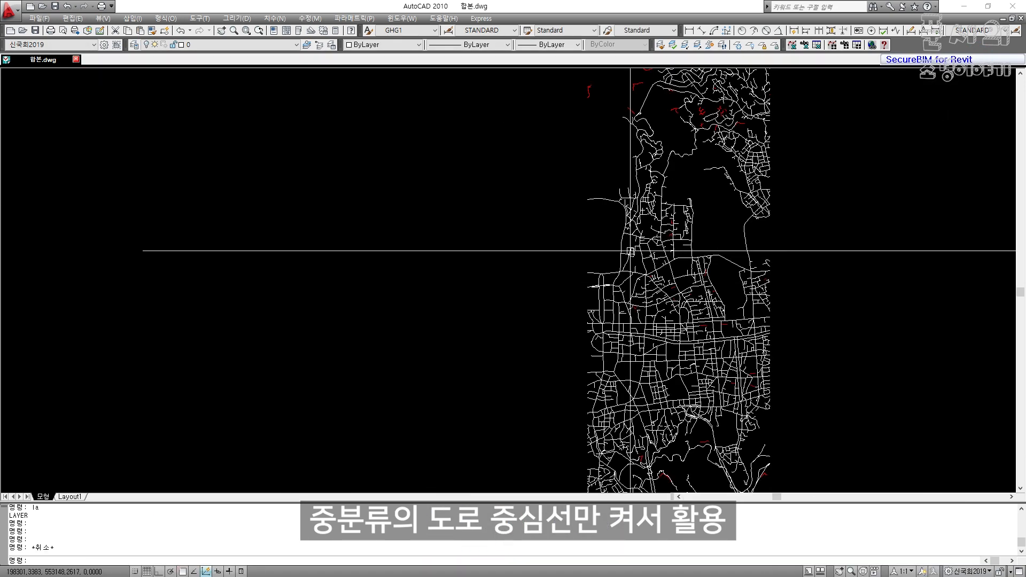
middle_click_drag(652, 239, 614, 232)
key("Escape")
key("Escape")
key("Escape")
key("Escape")
key("Escape")
scroll(615, 251, "down", 2)
Select all visible road centerlines, copy them to the clipboard, and clear the selection
left_click(705, 445)
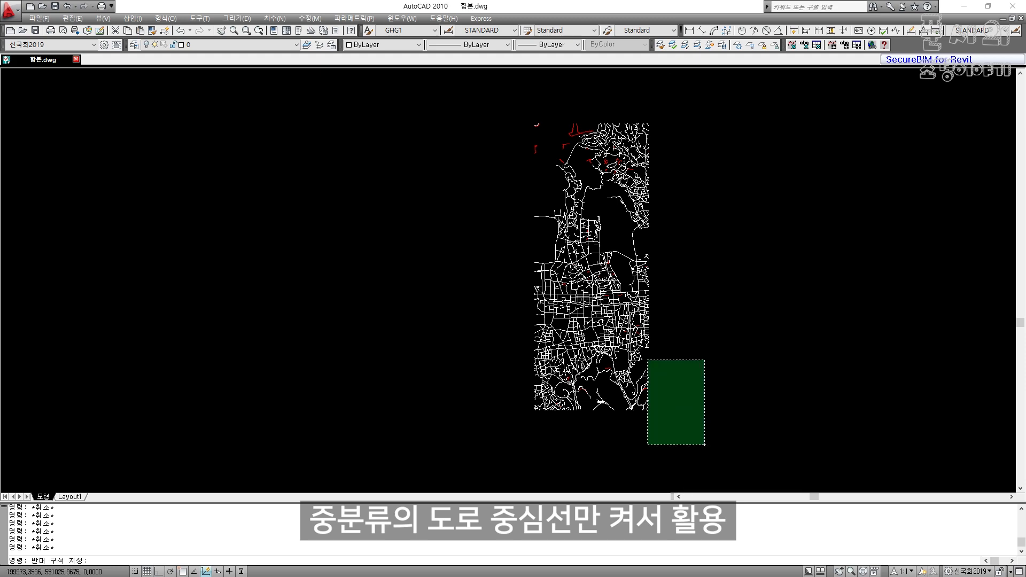
left_click(493, 122)
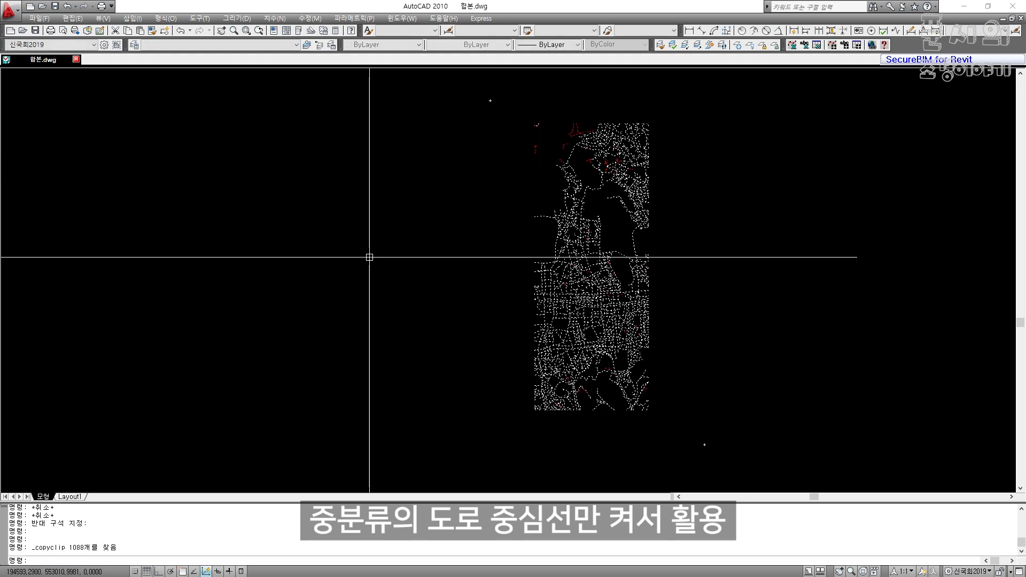
key("Escape")
key("Escape")
Create a new drawing from the acadiso template and paste the road centerlines at their original coordinates, showing their full extent
key("ctrl+n")
key("Return")
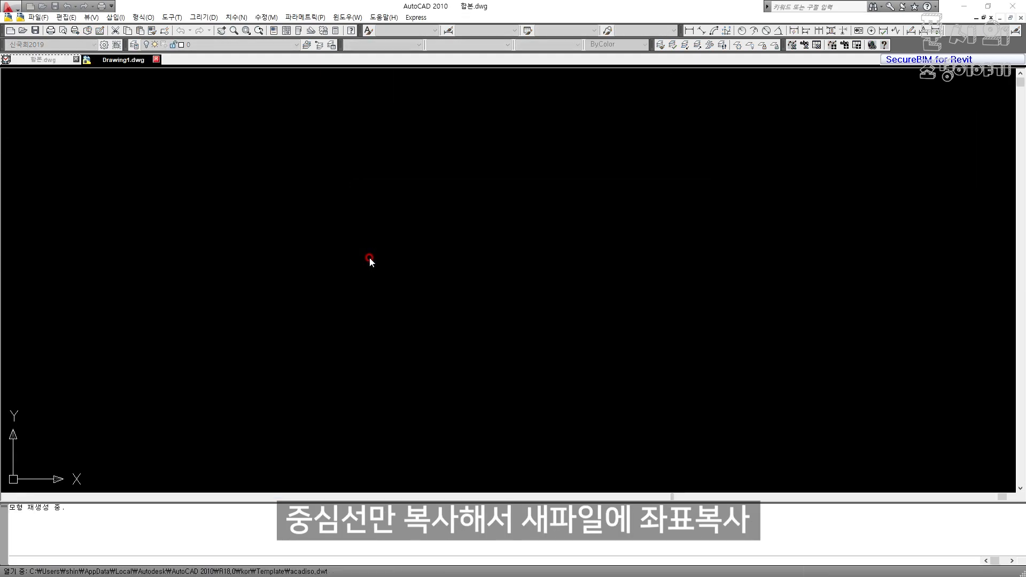
key("alt+e")
key("d")
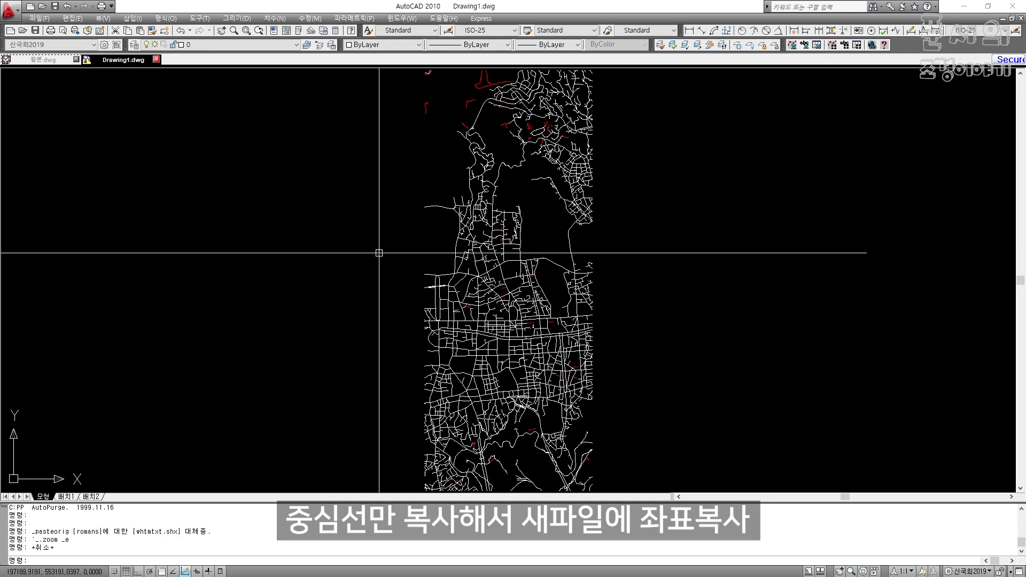
key("Escape")
key("Escape")
key("Escape")
key("Escape")
key("Escape")
key("Escape")
Restore the layers in 합본.dwg, and select the (건물경계)미분류 to 집단가옥경계 rows in the Excel code table to check their codes
left_click(63, 66)
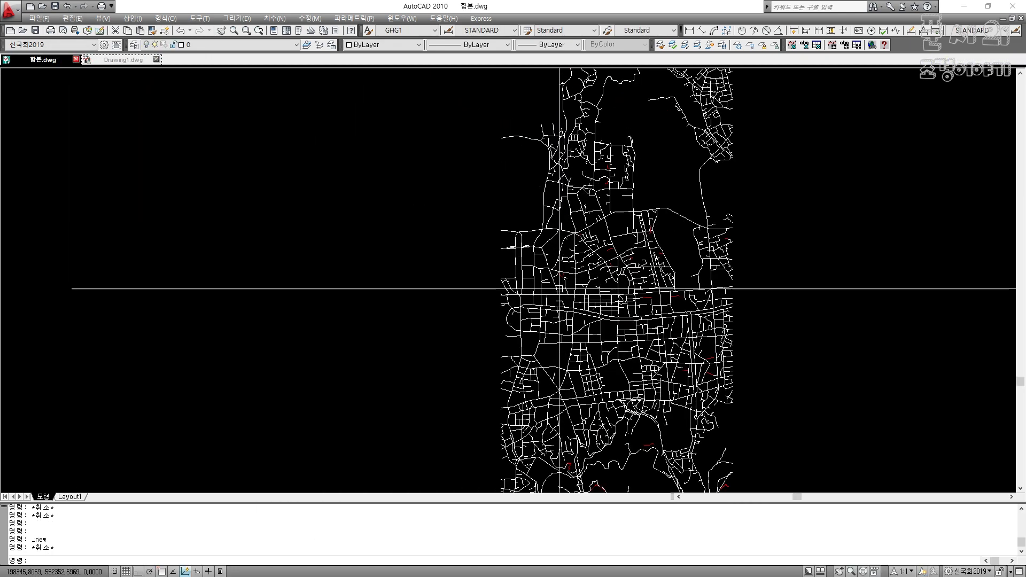
key("Return")
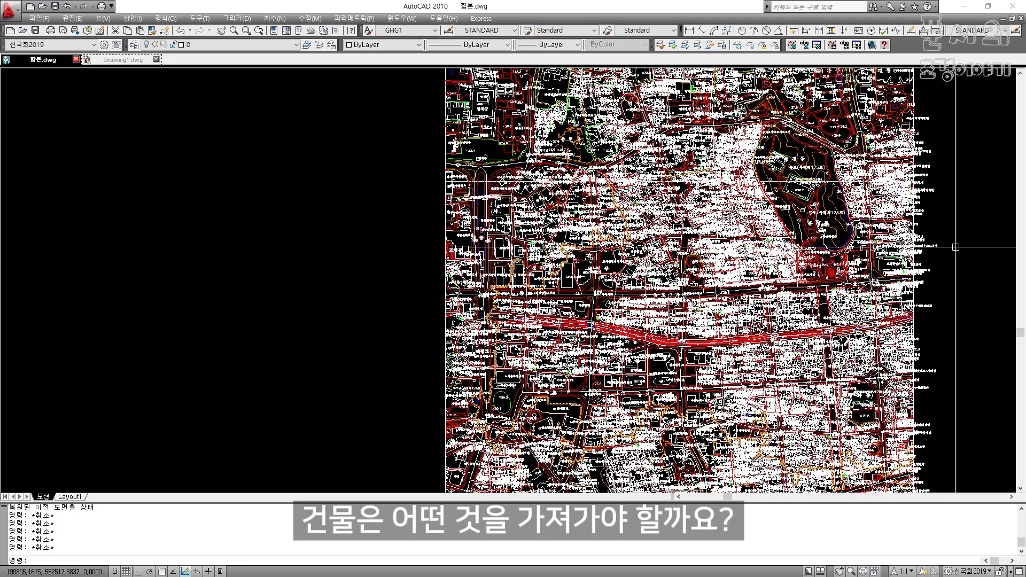
key("alt+Tab")
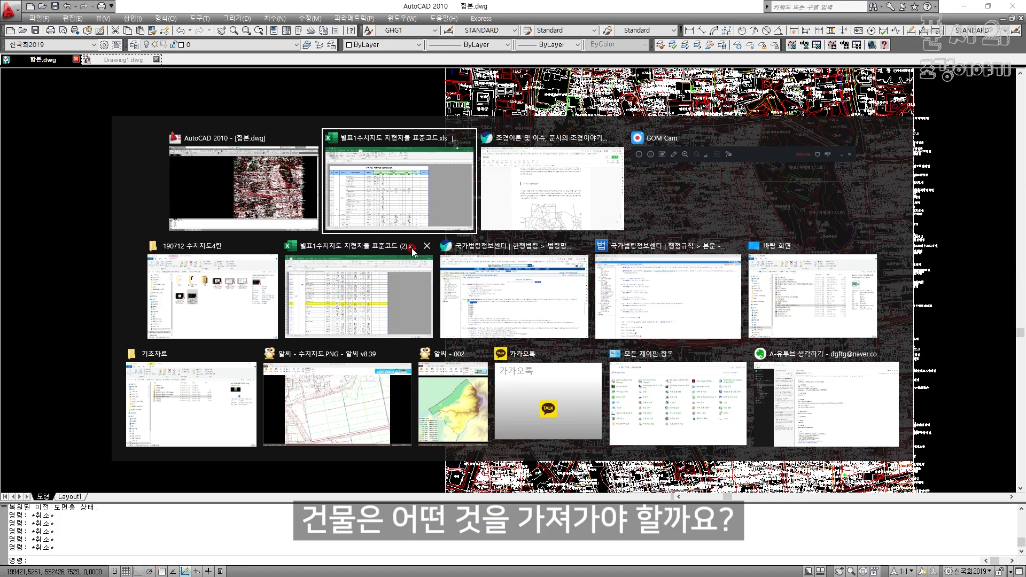
scroll(351, 370, "down", 2)
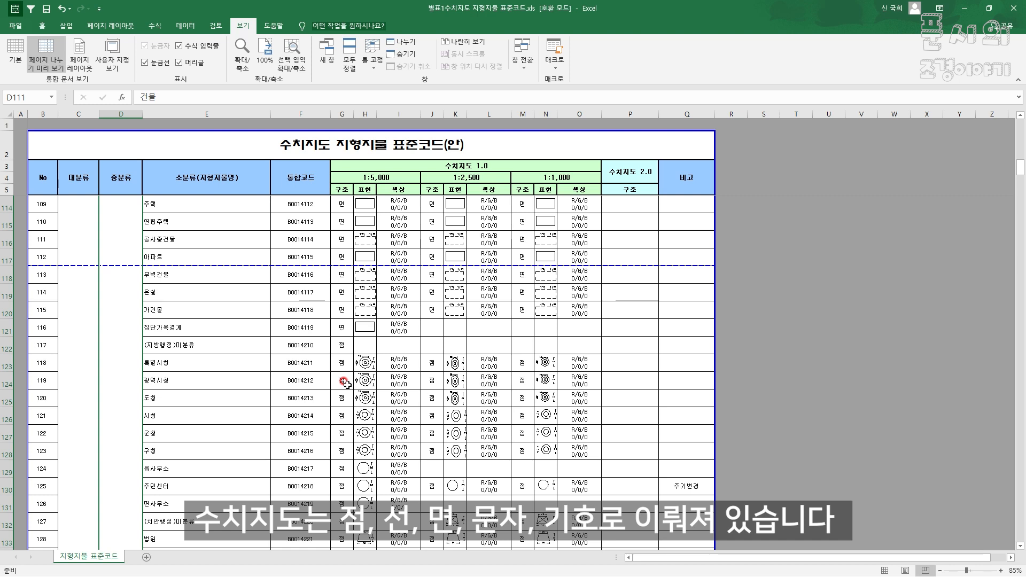
scroll(298, 355, "up", 3)
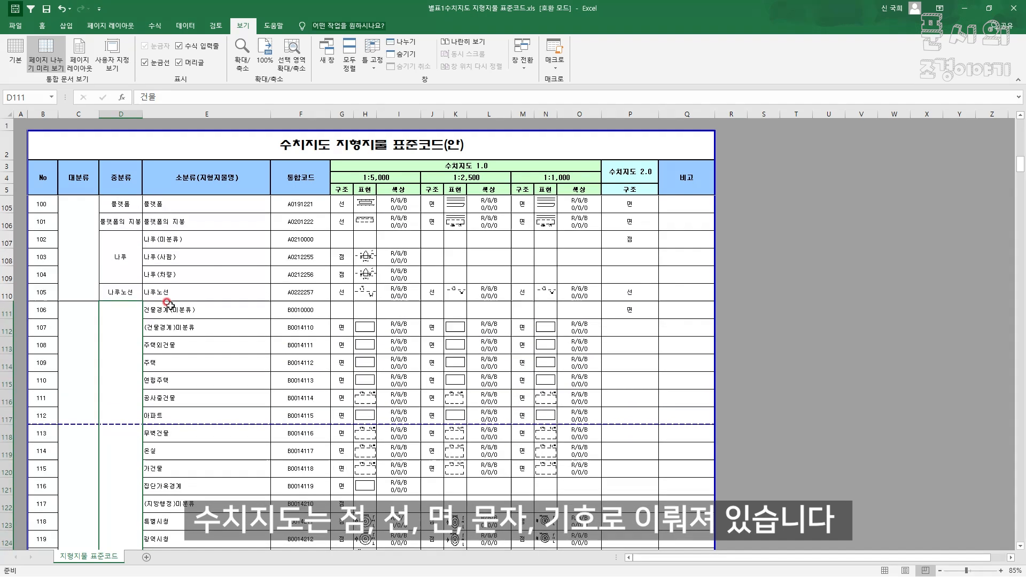
left_click_drag(169, 321, 571, 483)
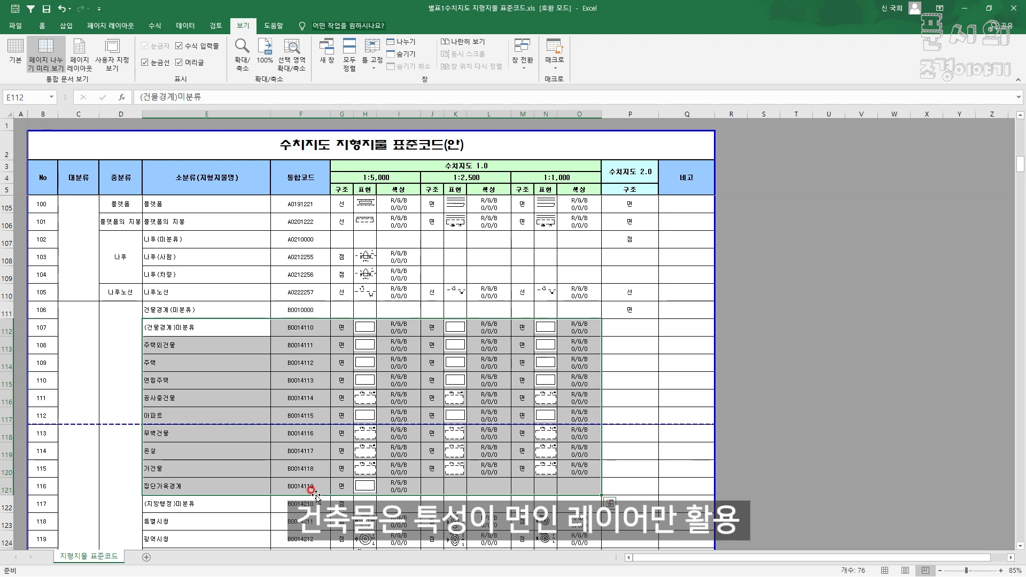
Back in AutoCAD, turn off all layers except the building layers B0014110 through B0014118
key("alt+Tab")
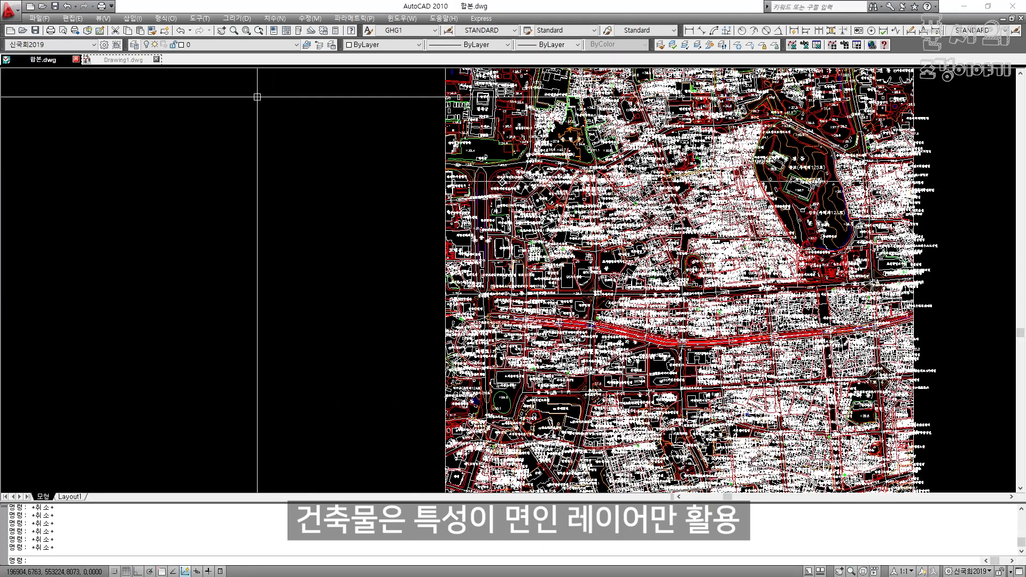
key("Return")
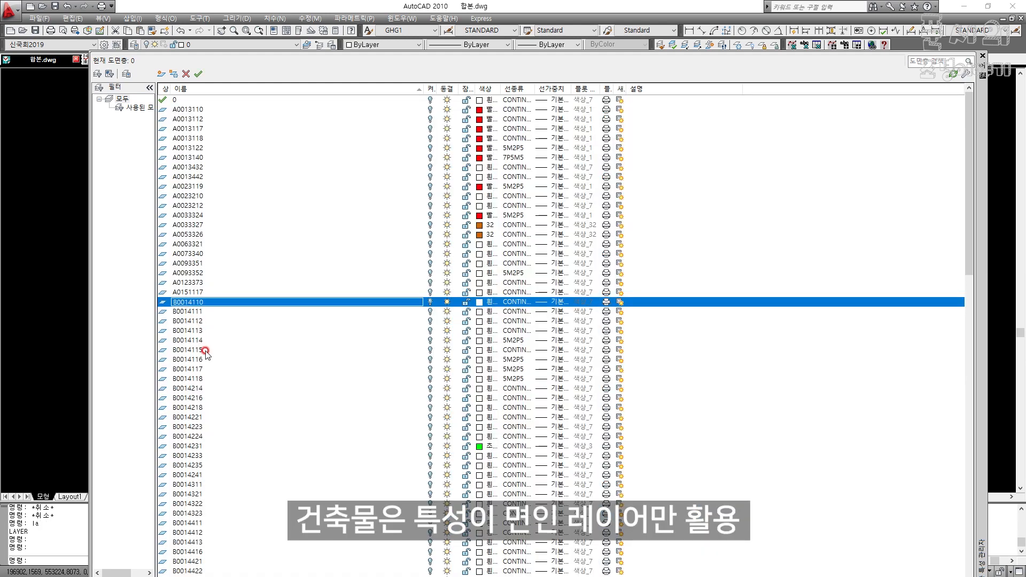
left_click(201, 379, "shift")
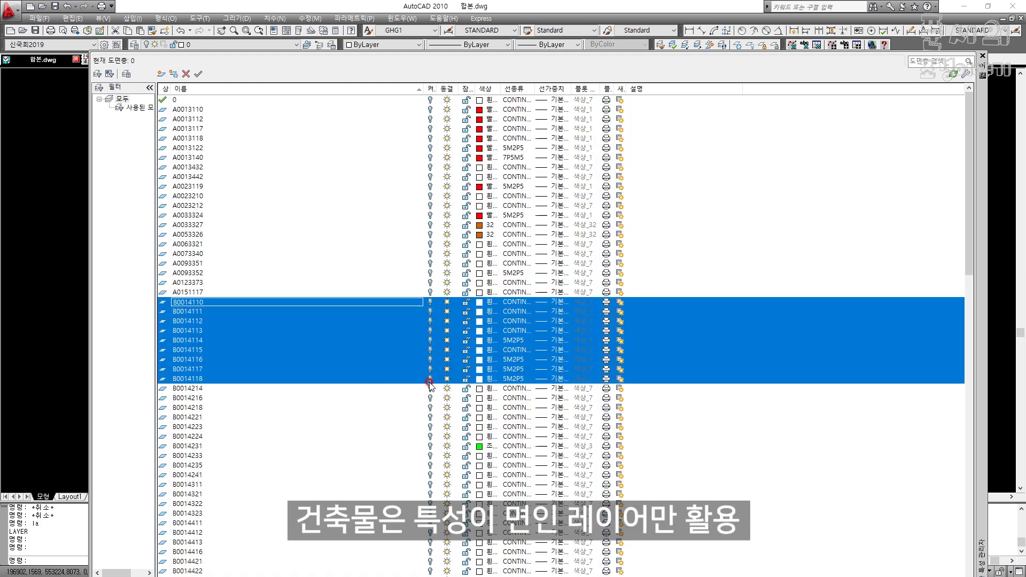
key("Escape")
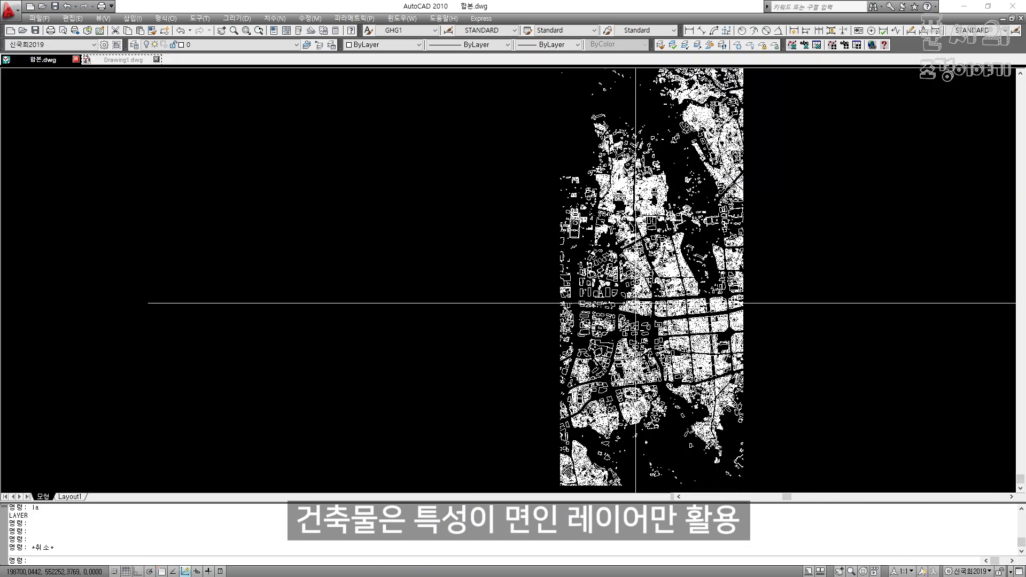
Examine the isolated building outlines up close and across the whole map
scroll(504, 225, "up", 10)
key("Escape")
key("Escape")
key("Escape")
scroll(508, 234, "down", 3)
scroll(507, 234, "down", 10)
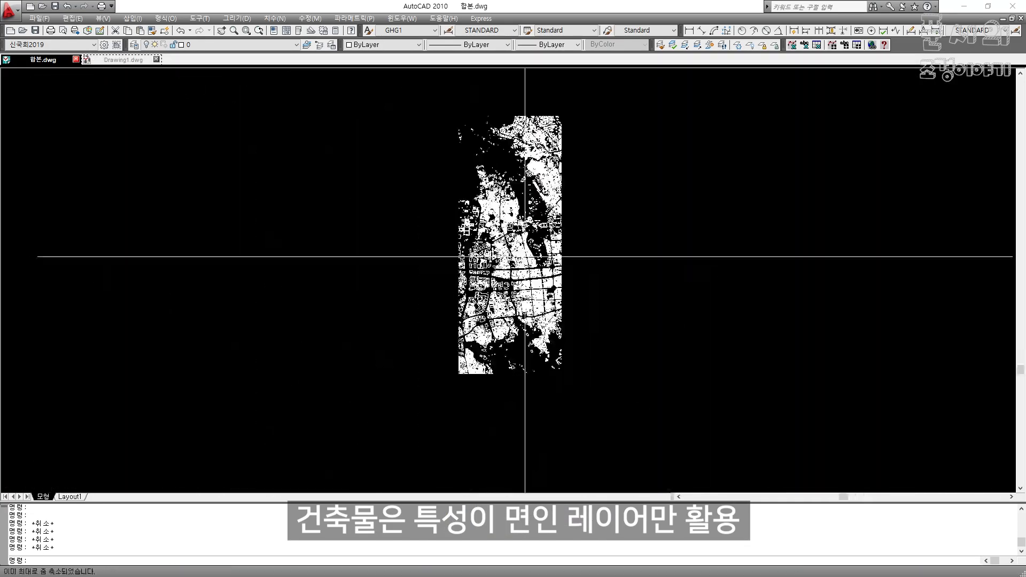
scroll(521, 198, "up", 3)
scroll(522, 202, "down", 3)
key("Escape")
key("Escape")
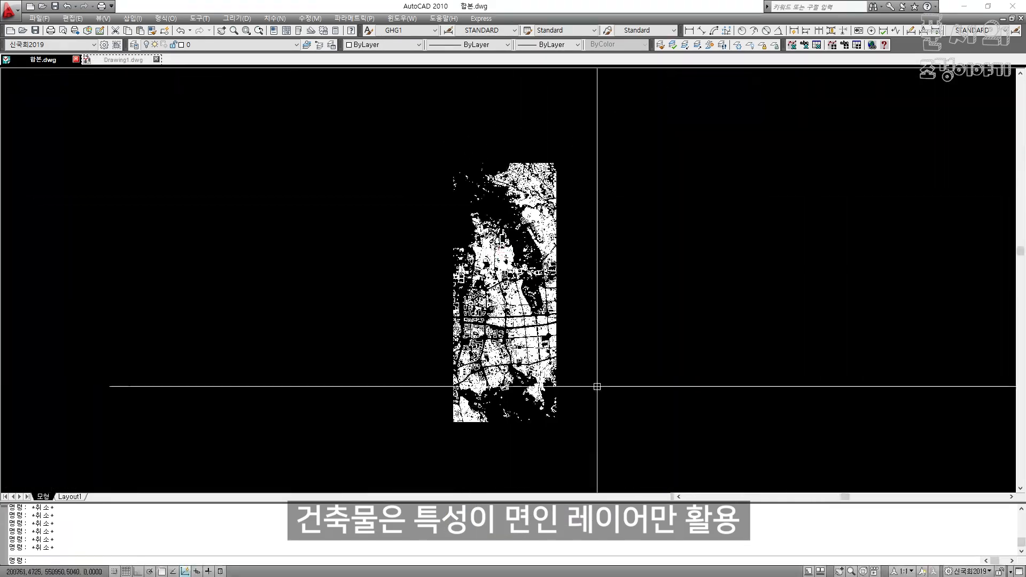
Select all building polylines, set their closed property to 예, and copy them to the clipboard
left_click(588, 441)
left_click(406, 125)
key("ctrl+1")
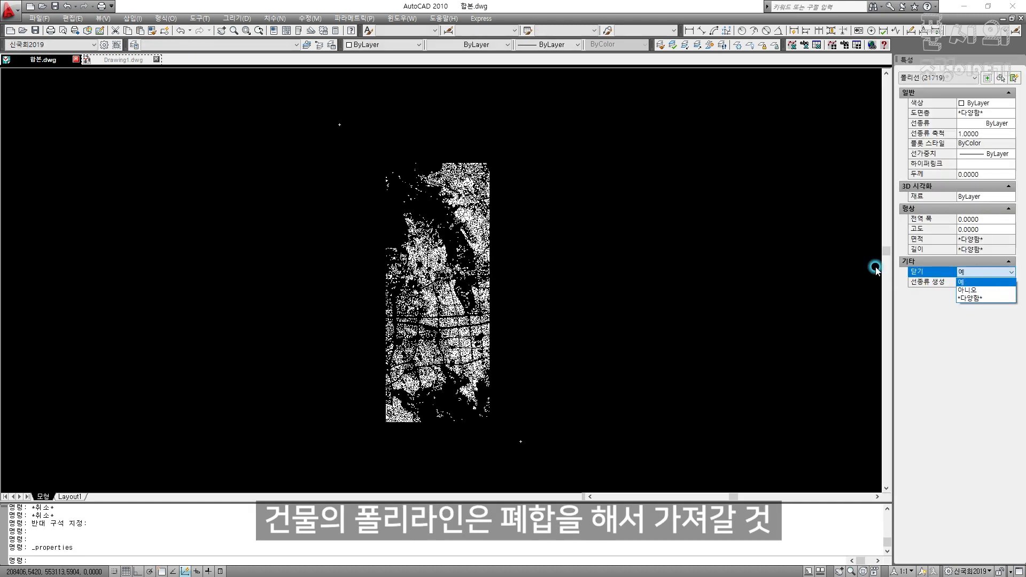
key("ctrl+1")
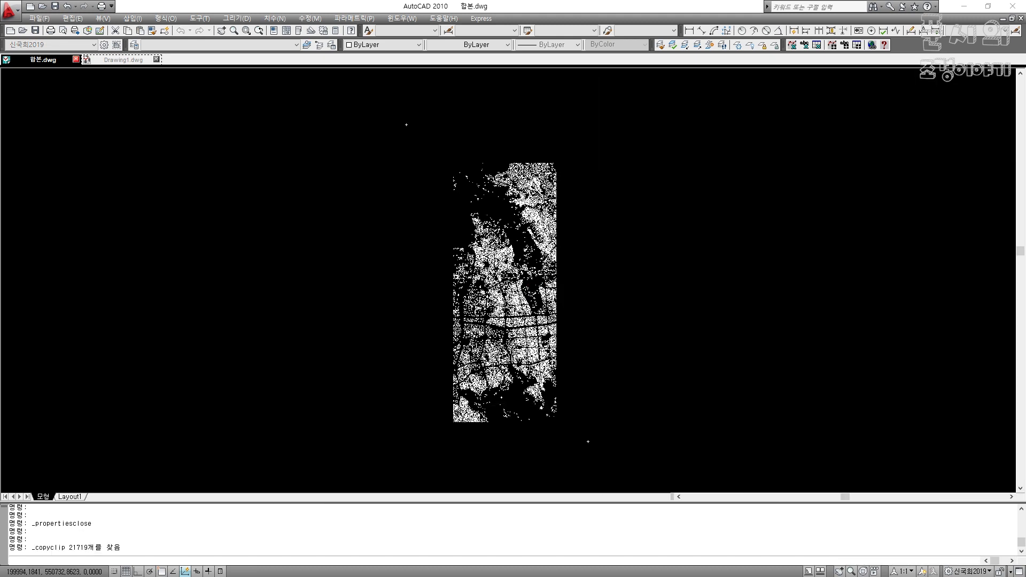
Paste the building polylines into Drawing1 at their original coordinates, together with the road centerlines
left_click(119, 61)
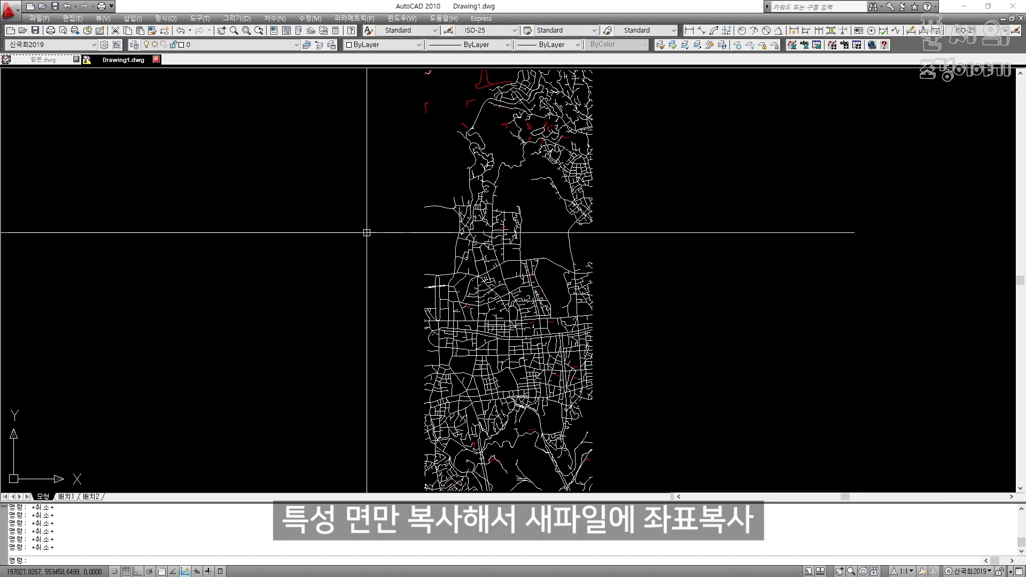
middle_click(361, 221)
middle_click(360, 220)
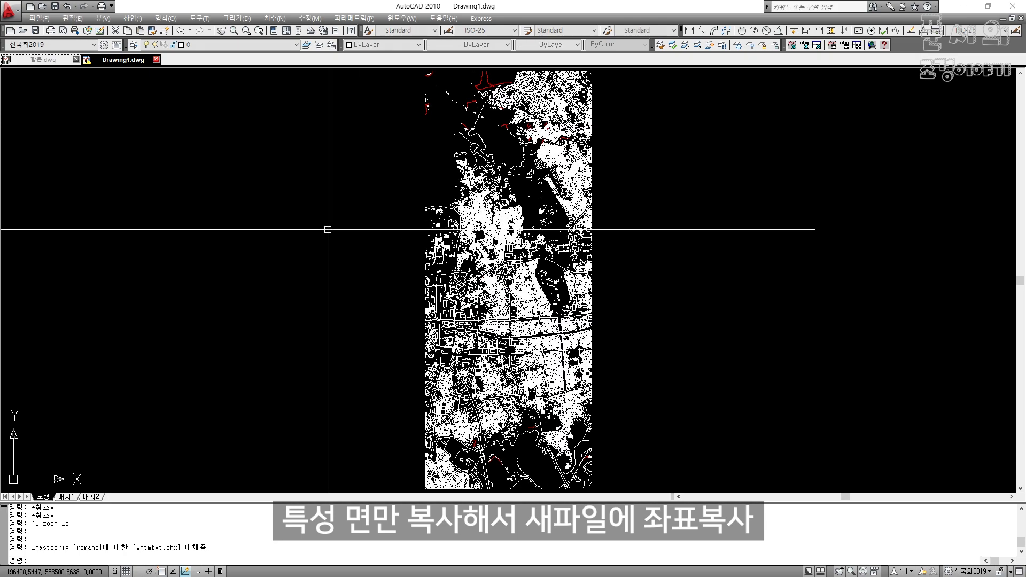
key("Escape")
key("Escape")
key("Escape")
key("Escape")
key("Escape")
In 합본.dwg with its layers restored, isolate the layer of the blue water line beside 광화문광장 with LAYISO
scroll(327, 224, "up", 5)
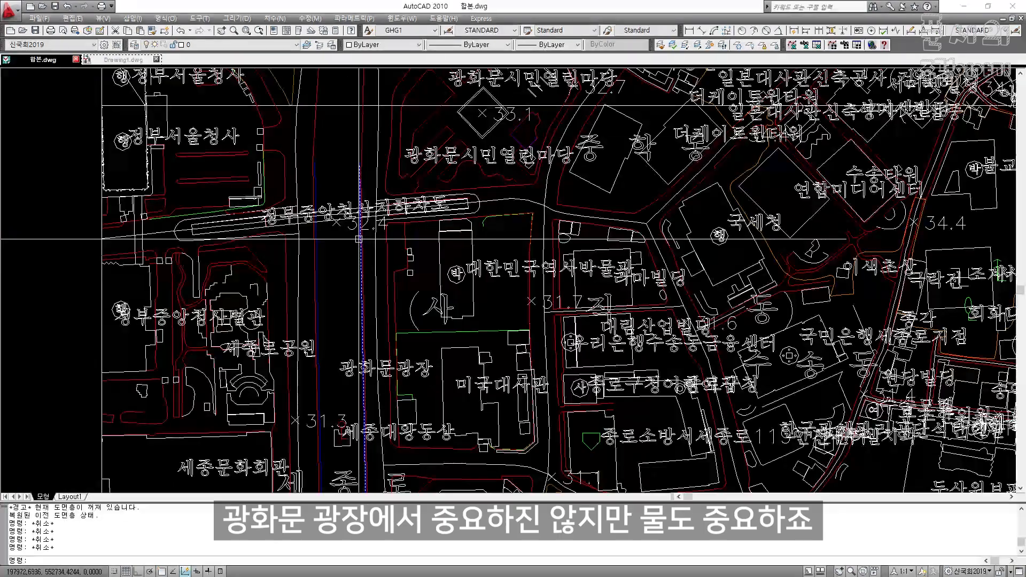
key("Escape")
key("Escape")
type("a1")
key("space")
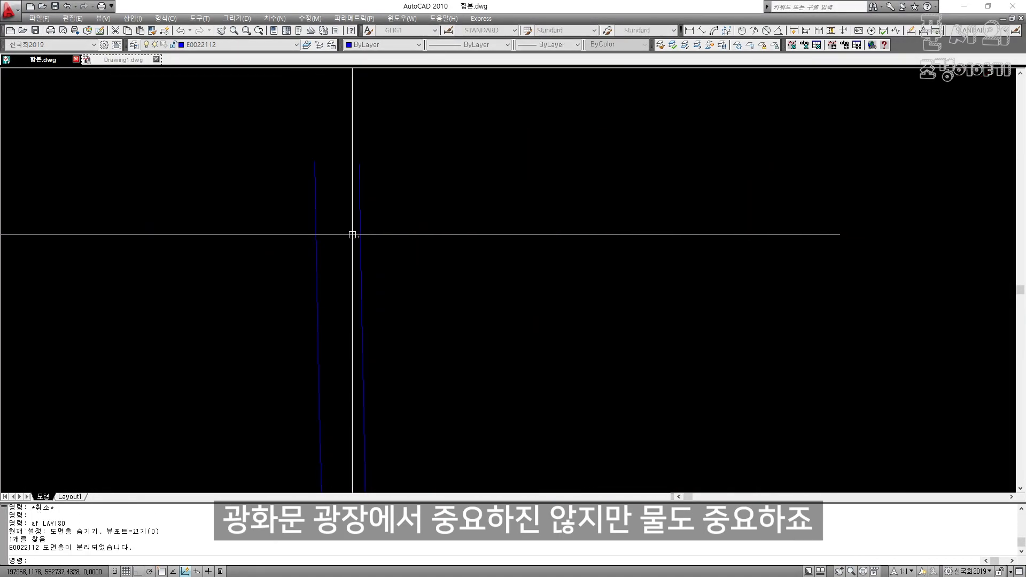
scroll(391, 243, "down", 8)
key("Escape")
key("Escape")
scroll(463, 259, "down", 2)
key("Escape")
key("Escape")
In the Excel code table, find the 하천중심선 group under 수계 and fill its rows with yellow
key("alt+Tab")
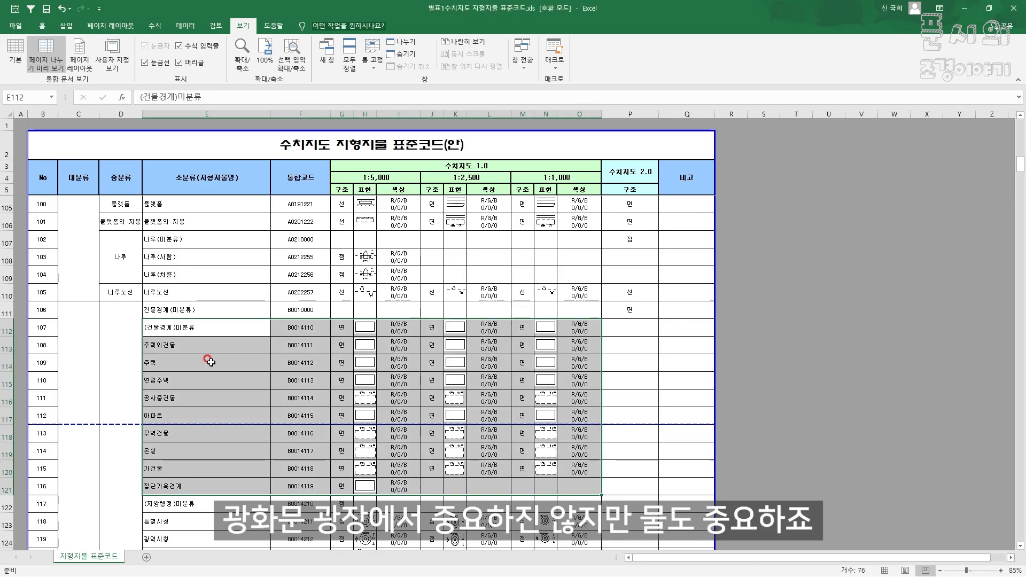
left_click(86, 344)
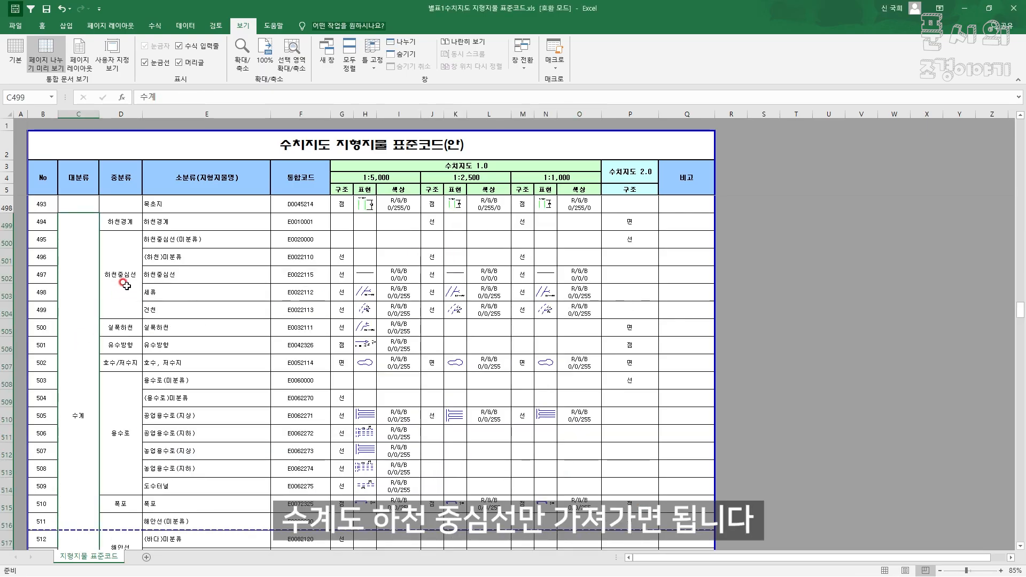
left_click_drag(126, 286, 699, 304)
left_click(42, 26)
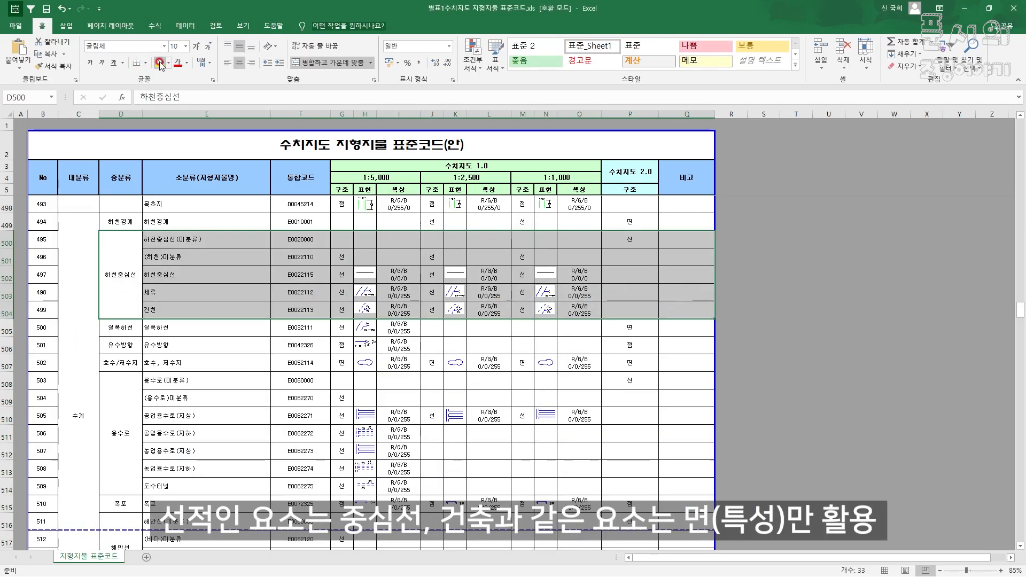
left_click(159, 63)
left_click_drag(109, 241, 676, 263)
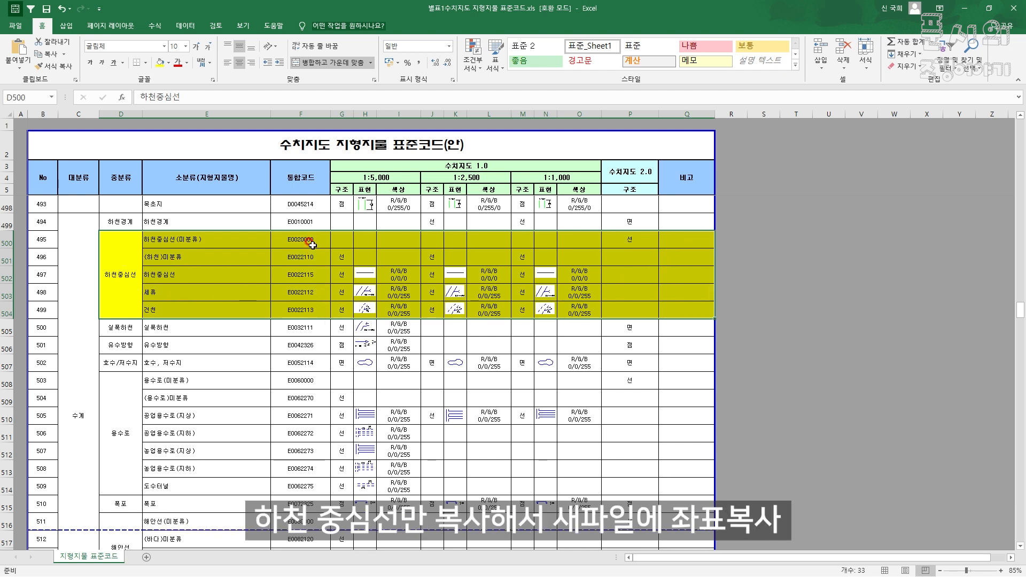
Back in AutoCAD, turn on the stream centerline layers E0022112 and E0022115
key("alt+Tab")
key("Escape")
key("Escape")
key("Escape")
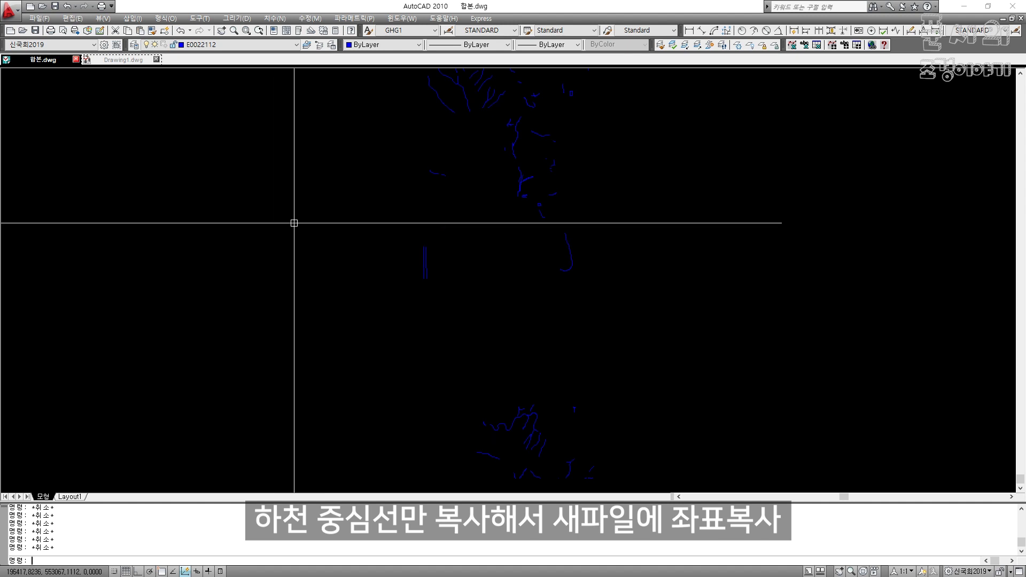
type("la")
key("Return")
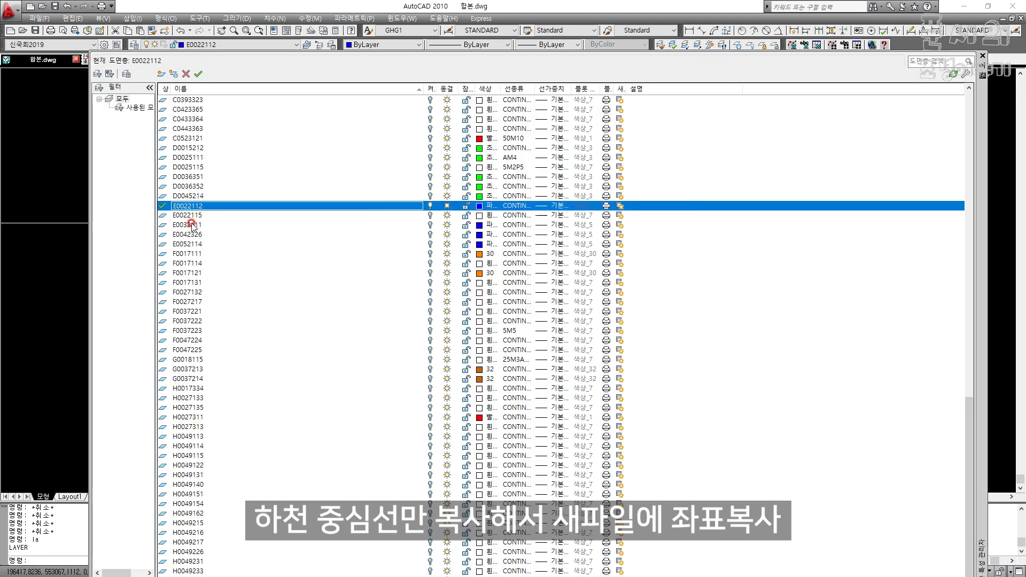
left_click(194, 215, "shift")
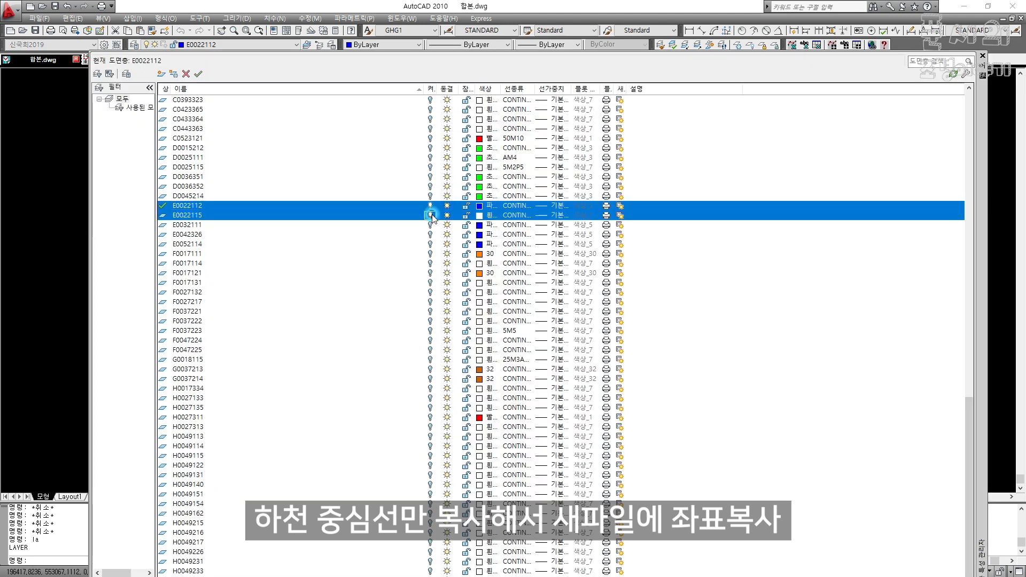
left_click(947, 62)
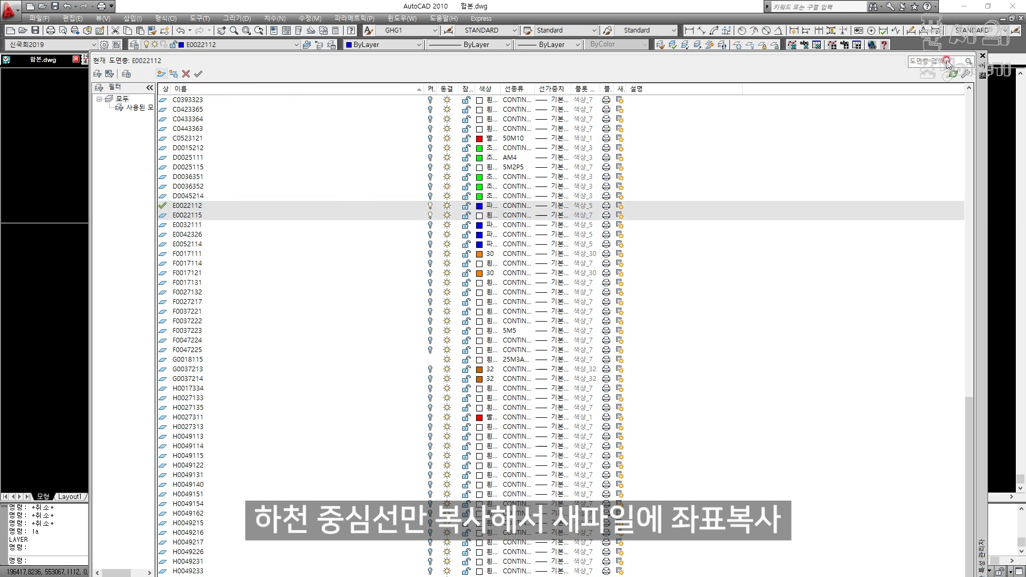
Copy the displayed stream centerlines from 합본.dwg and paste them into Drawing1 at their original coordinates
left_click(982, 56)
key("Escape")
key("Escape")
key("Escape")
key("Escape")
key("Escape")
key("Escape")
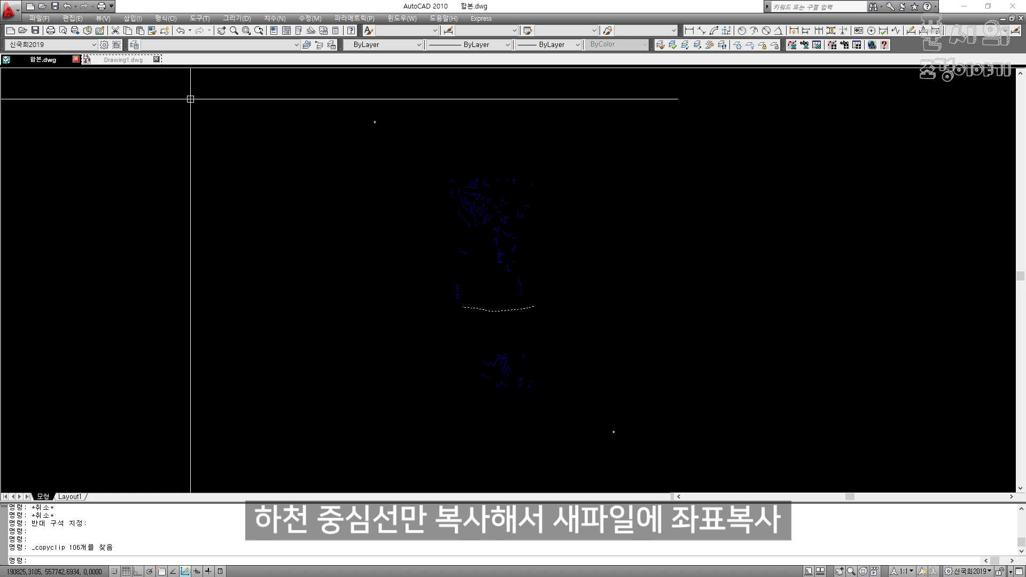
left_click(132, 59)
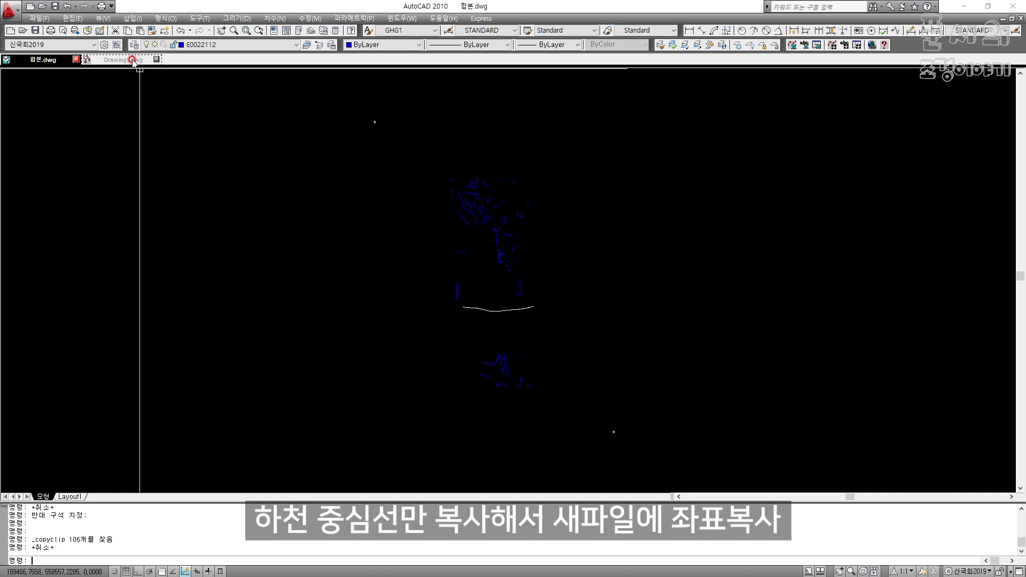
key("ctrl+shift+v")
key("Escape")
key("Escape")
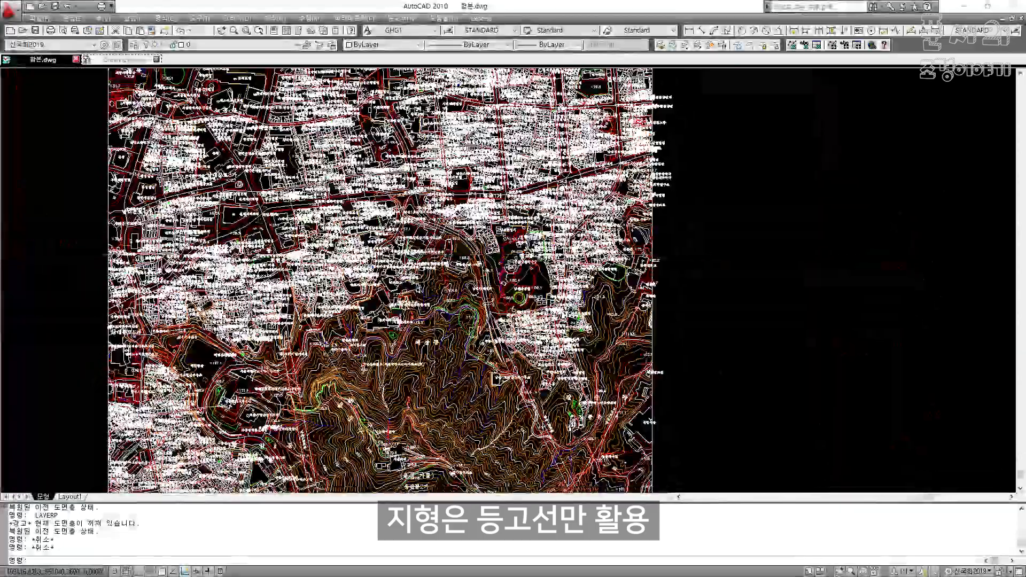
In the Excel code table, find the 등고선 group under 지형 and select its rows
scroll(374, 321, "up", 6)
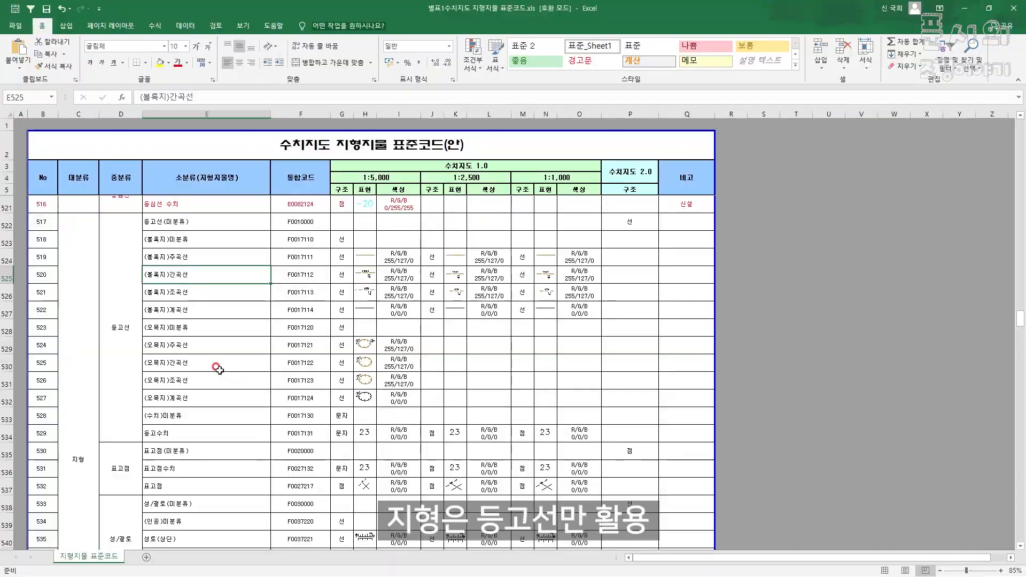
scroll(219, 362, "up", 3)
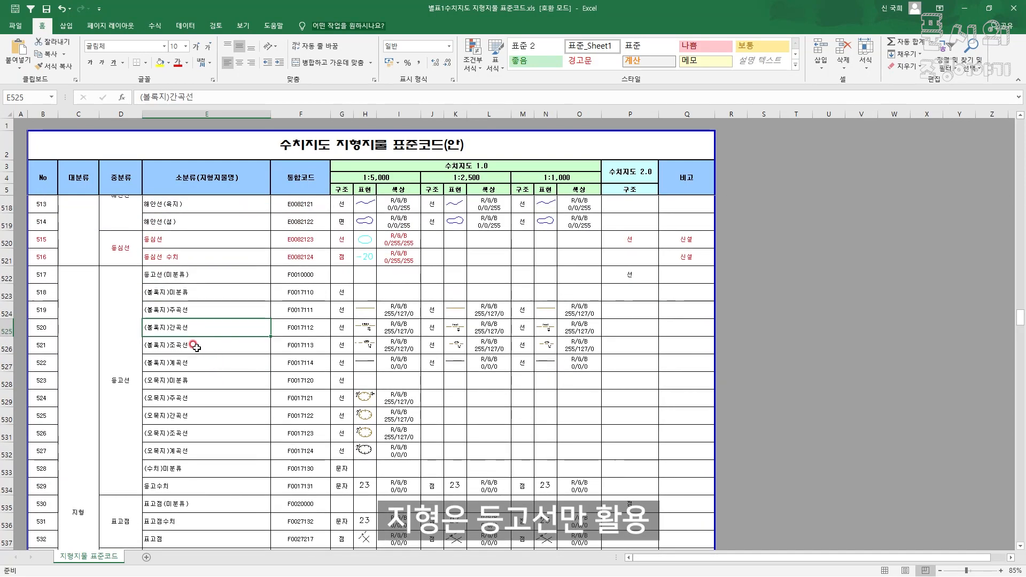
left_click_drag(121, 374, 499, 370)
left_click_drag(556, 375, 579, 377)
scroll(216, 417, "down", 3)
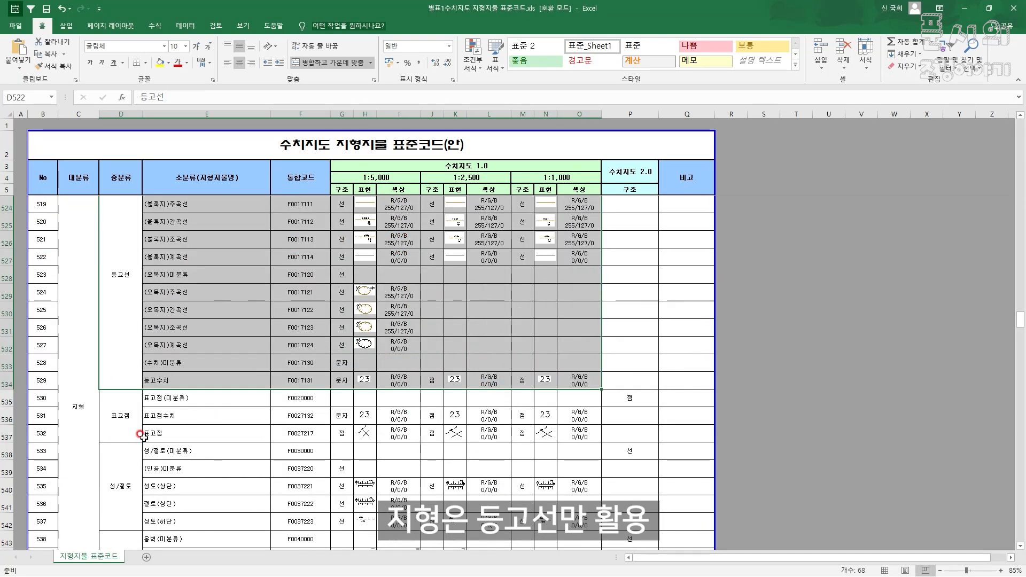
scroll(128, 418, "up", 1)
scroll(279, 375, "up", 2)
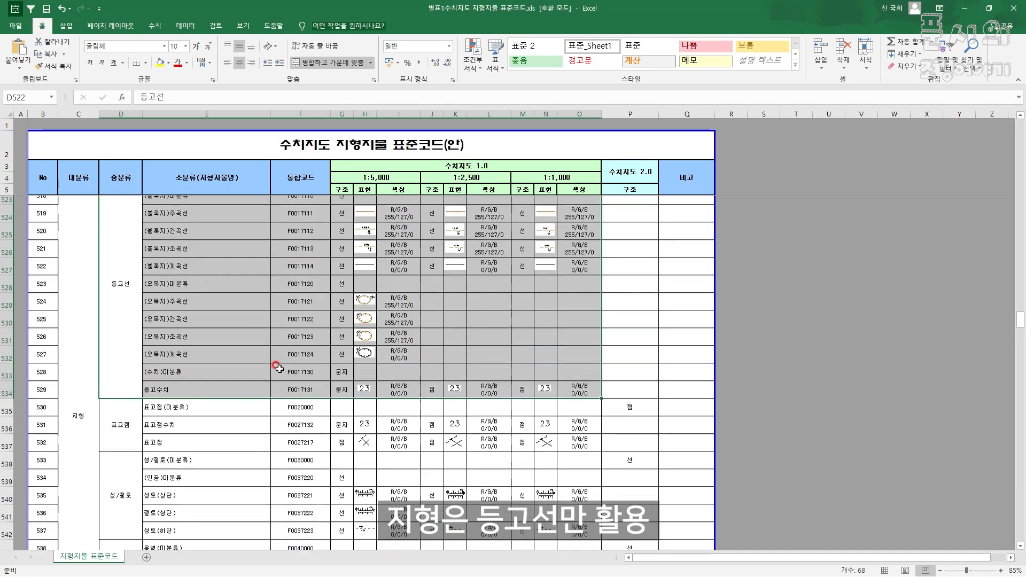
left_click_drag(104, 336, 621, 380)
Back in AutoCAD, turn on the contour layers F0017111, F0017114, F0017121 and F0017131 in 합본.dwg
key("alt+Tab")
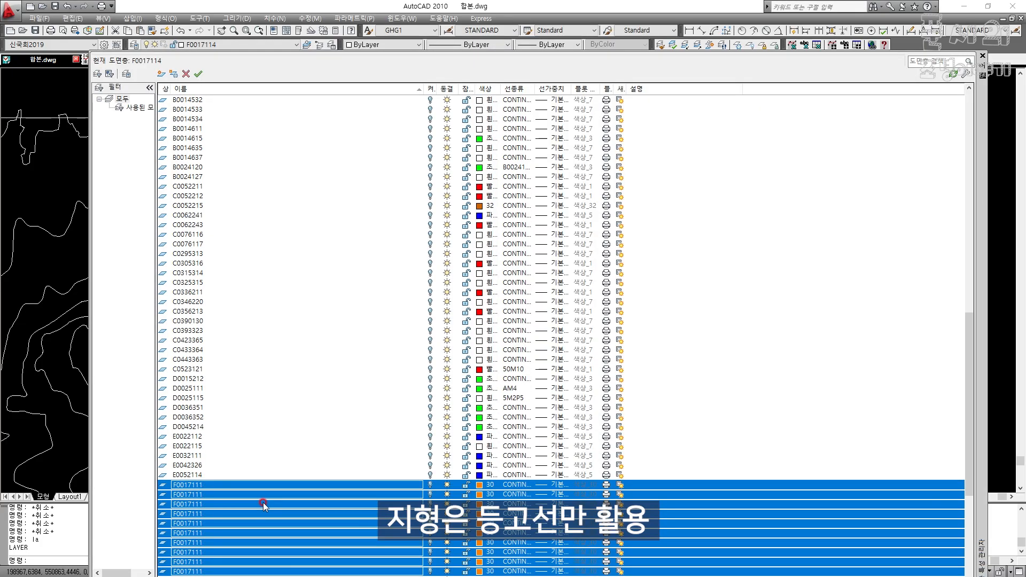
scroll(264, 489, "down", 5)
left_click(982, 56)
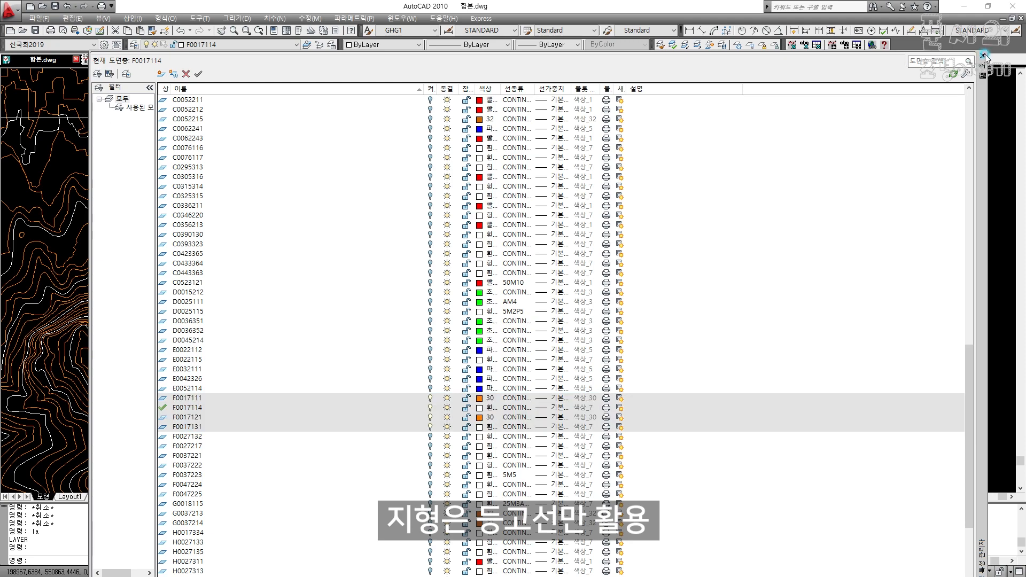
Select all the displayed contour lines in 합본.dwg and copy them to the clipboard
middle_click(648, 290)
middle_click(648, 291)
key("Escape")
key("Escape")
key("Escape")
key("Escape")
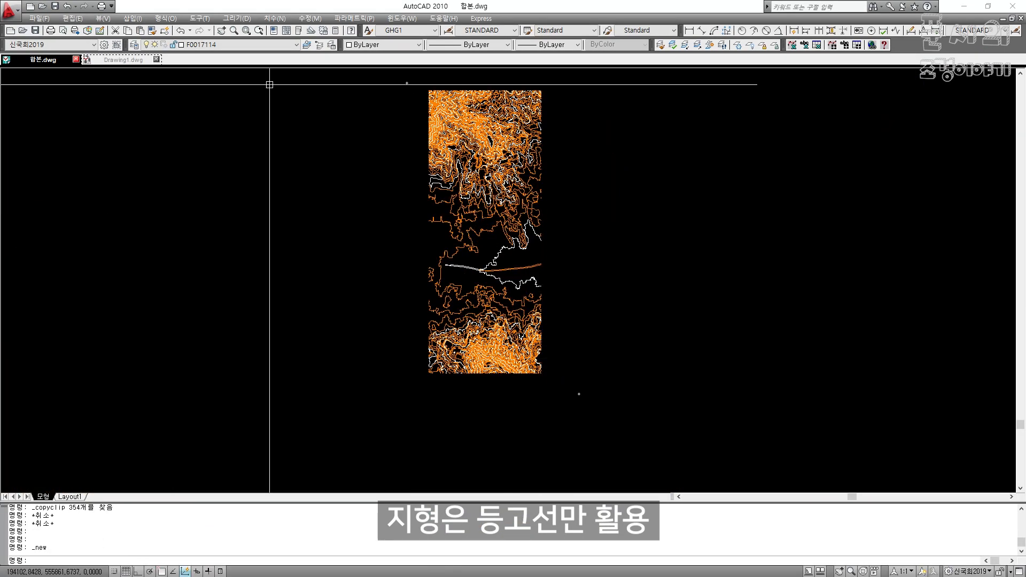
key("Escape")
key("Escape")
key("Escape")
key("Escape")
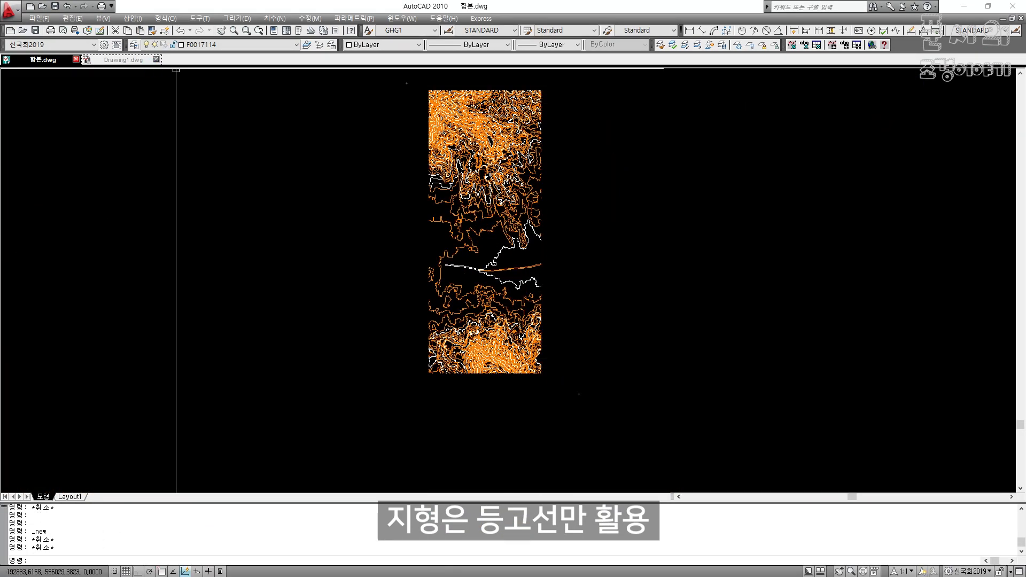
middle_click_drag(382, 178, 366, 238)
left_click(590, 480)
left_click(319, 96)
key("ctrl+c")
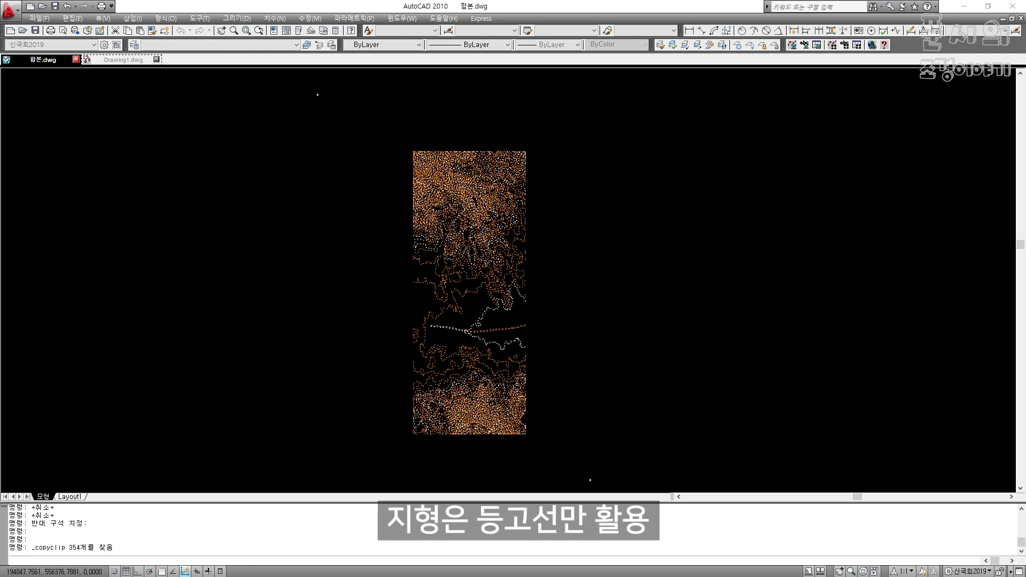
Paste the contour lines into Drawing1 at their original coordinates, together with the roads, buildings and streams
left_click(118, 60)
key("alt+e")
key("d")
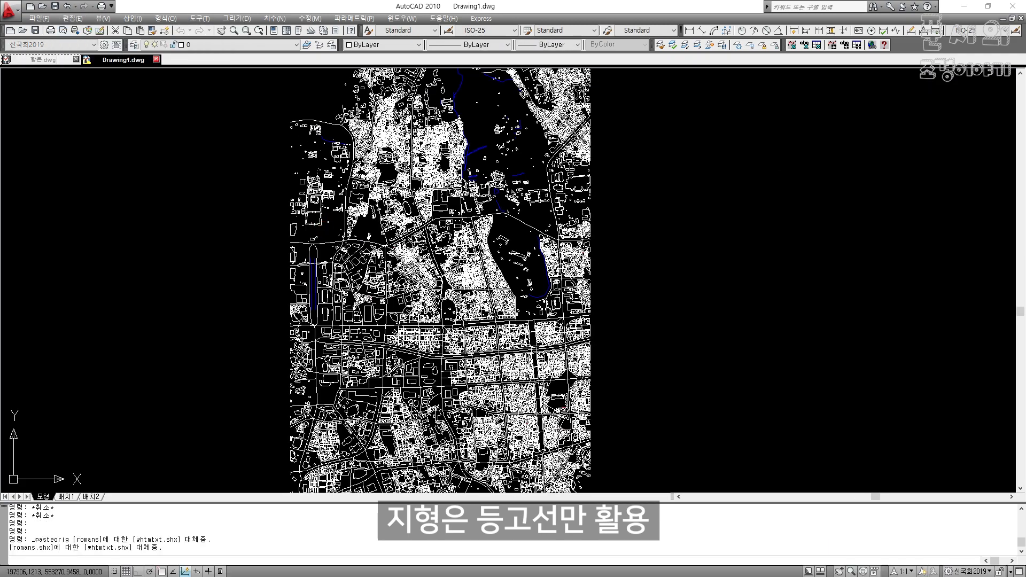
key("Escape")
key("Escape")
scroll(374, 240, "down", 1)
middle_click_drag(424, 205, 419, 255)
type("ea")
key("Return")
key("Escape")
key("Escape")
key("Escape")
scroll(417, 250, "down", 1)
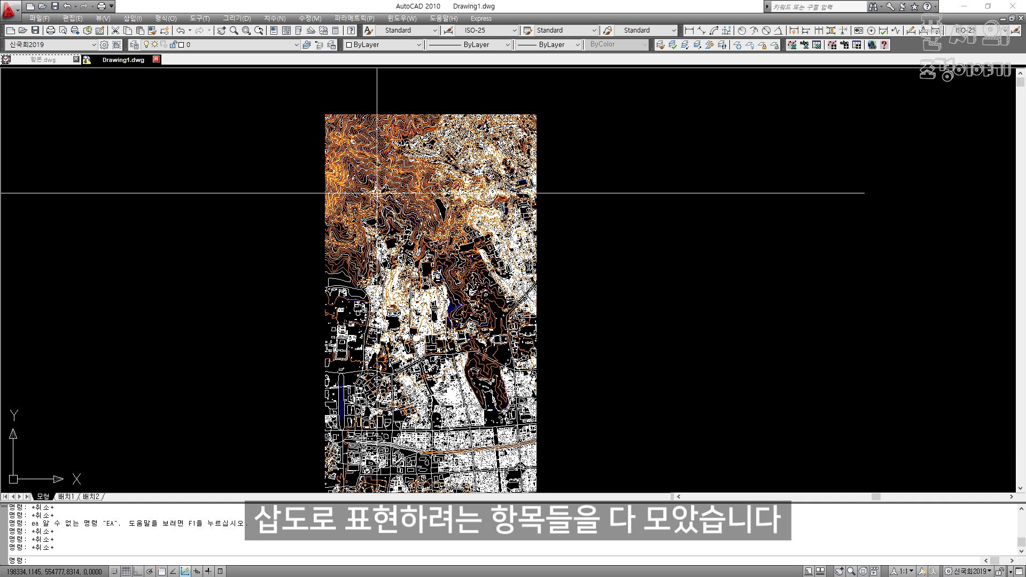
key("Escape")
key("Escape")
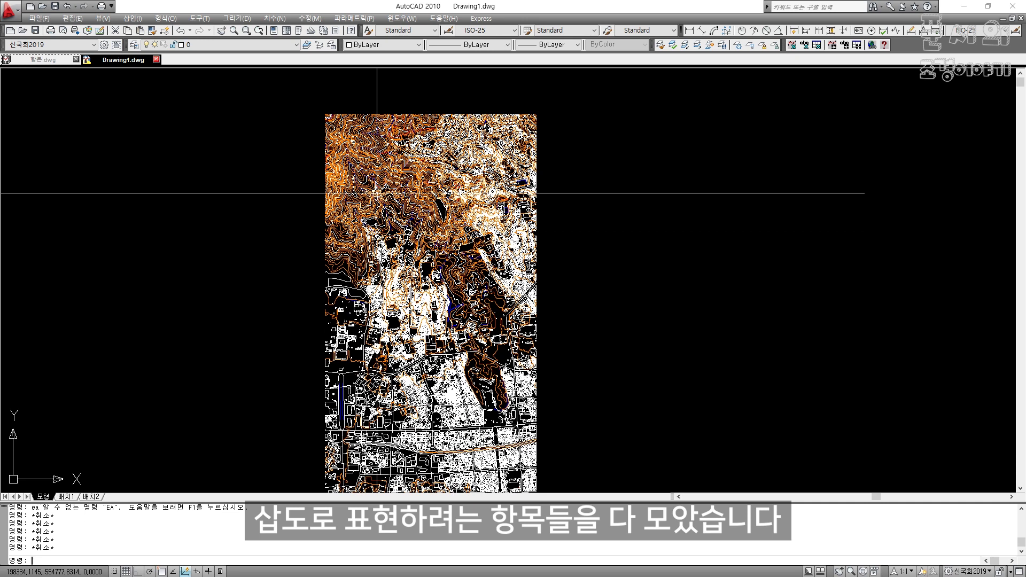
Open Drawing1's layer properties and look through the layers brought in, from A0023119 to F0017131
type("la")
key("Return")
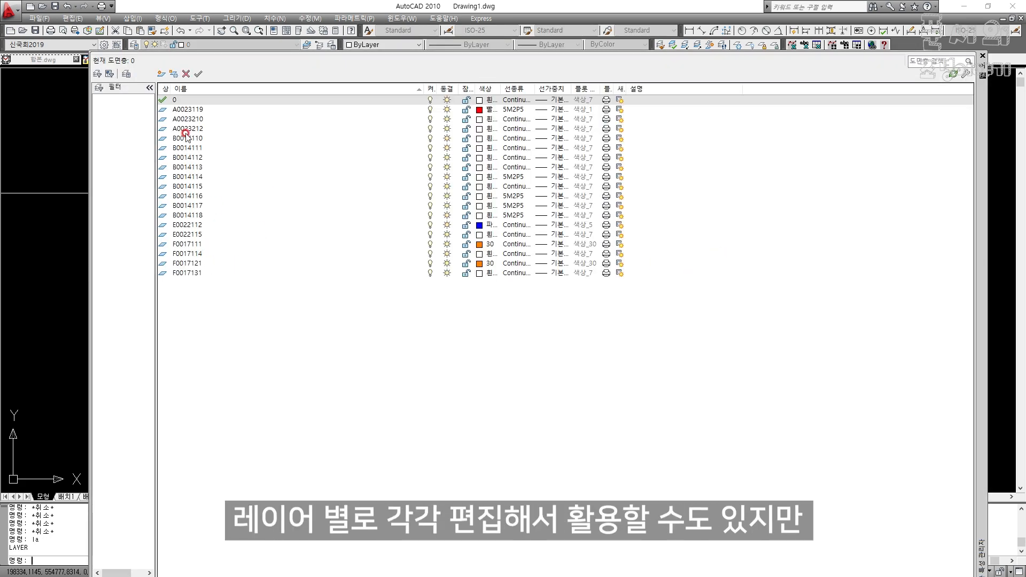
left_click(196, 109)
left_click(199, 118)
left_click(244, 178)
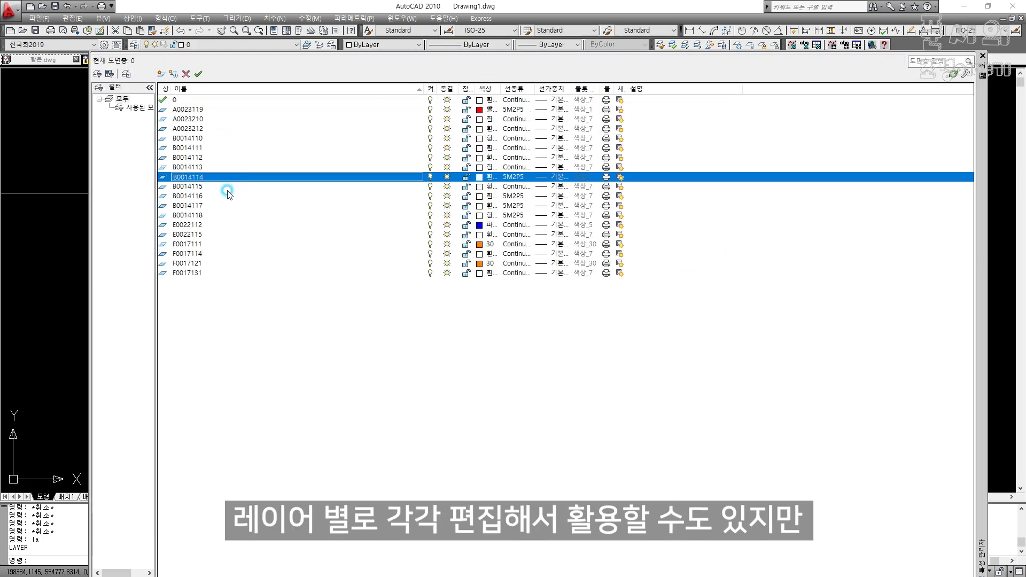
left_click(209, 272)
left_click(201, 111)
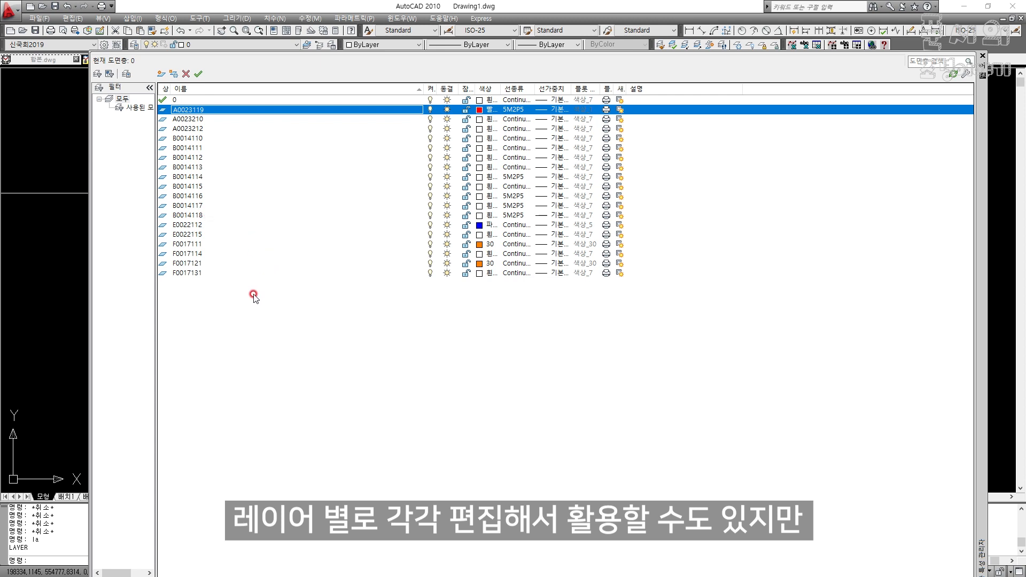
left_click(202, 101)
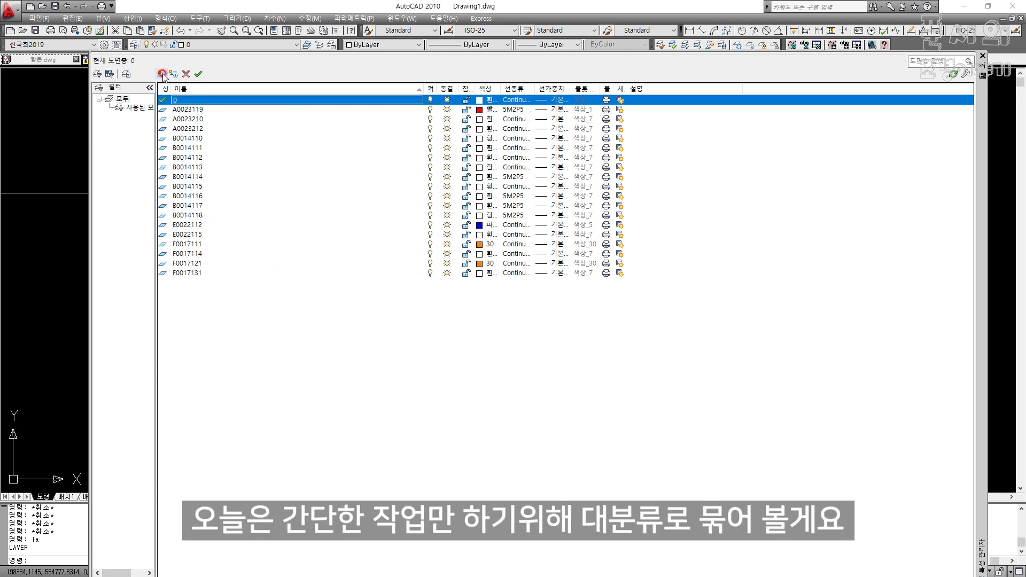
Create two new layers named "--- 도로중심선" and "--- 건축물" for the road centerlines and buildings
left_click(162, 74)
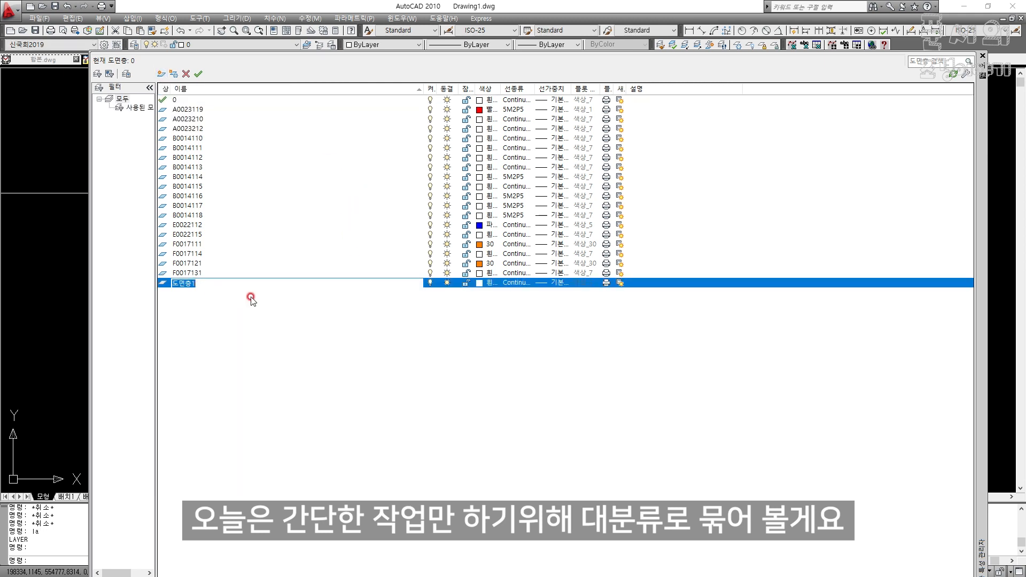
type("--- 도로중심")
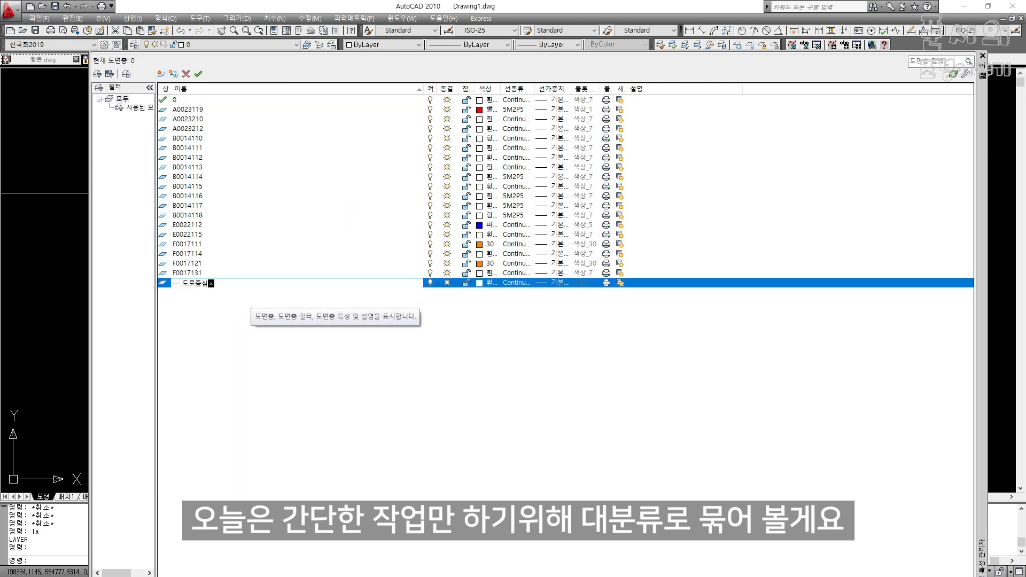
type("선")
key("Return")
left_click(161, 74)
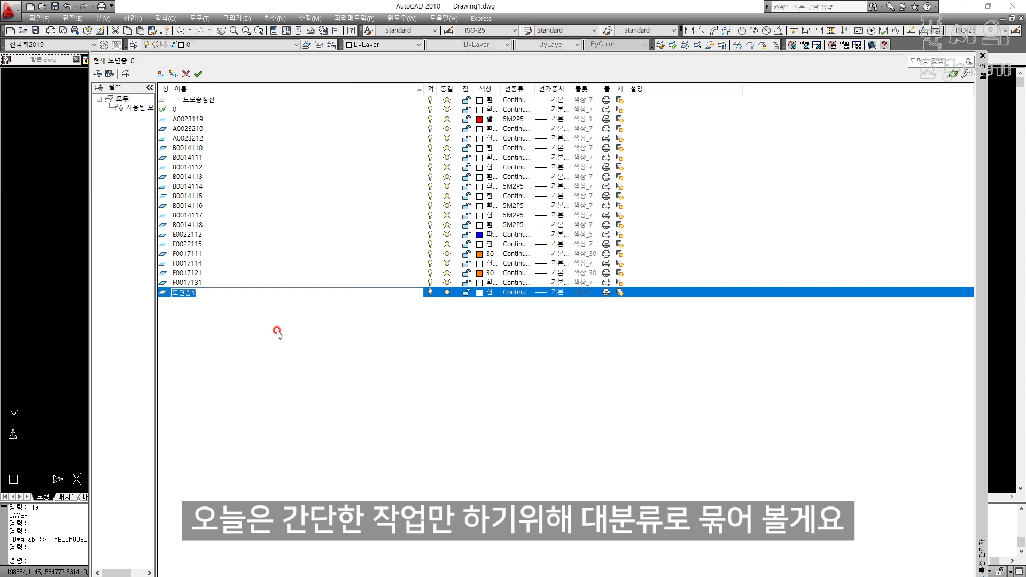
type("--")
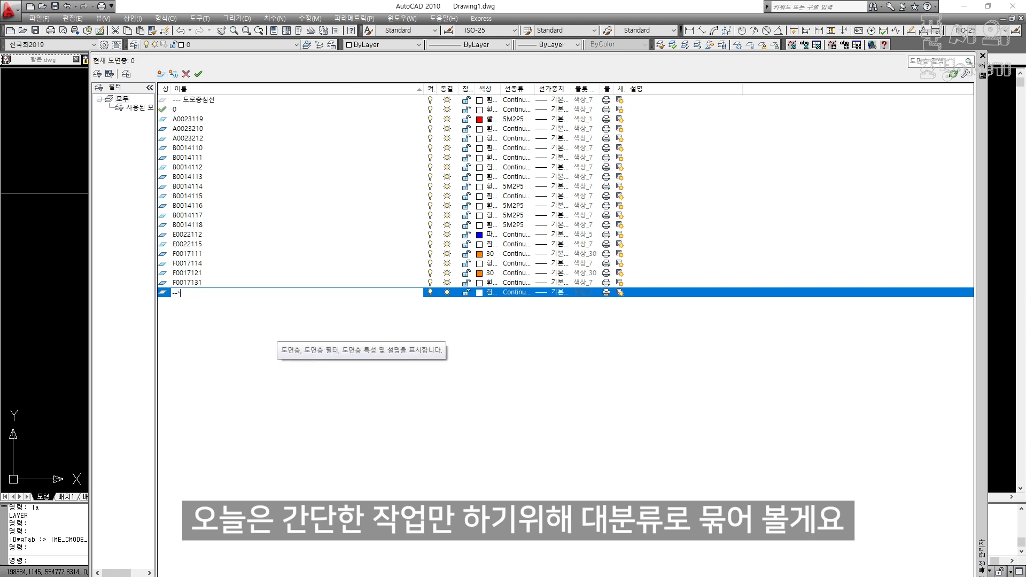
key("Return")
Create two more layers named "---- 하천" and "-----지형" for the streams and the terrain
key("Return")
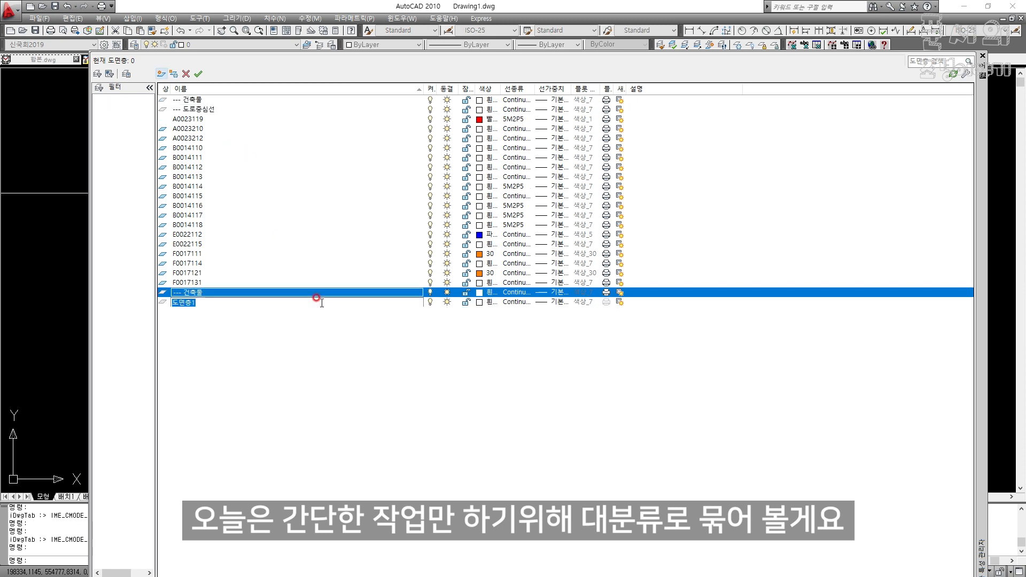
type("----")
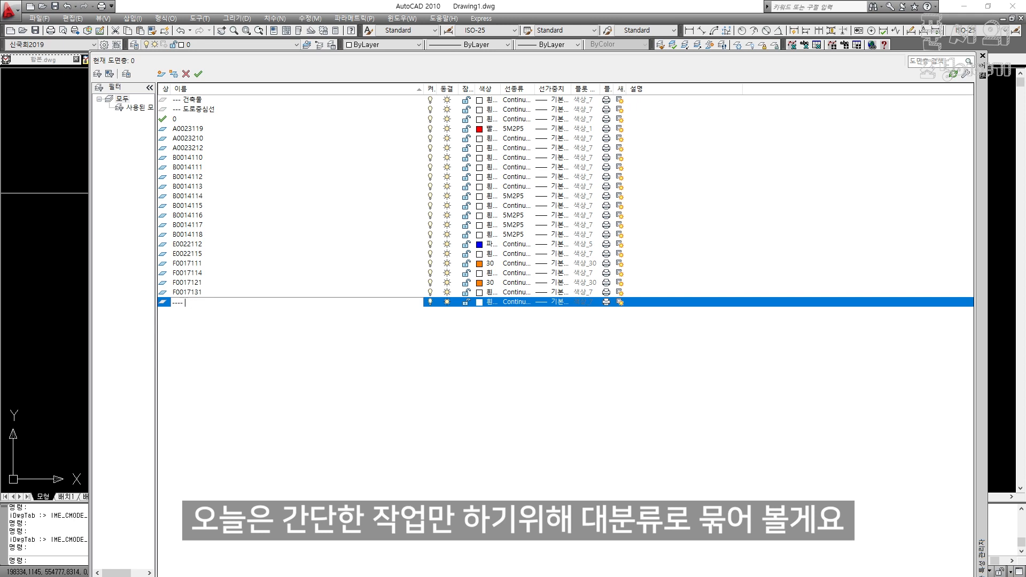
type(" 하천")
key("Return")
key("Return")
type("----")
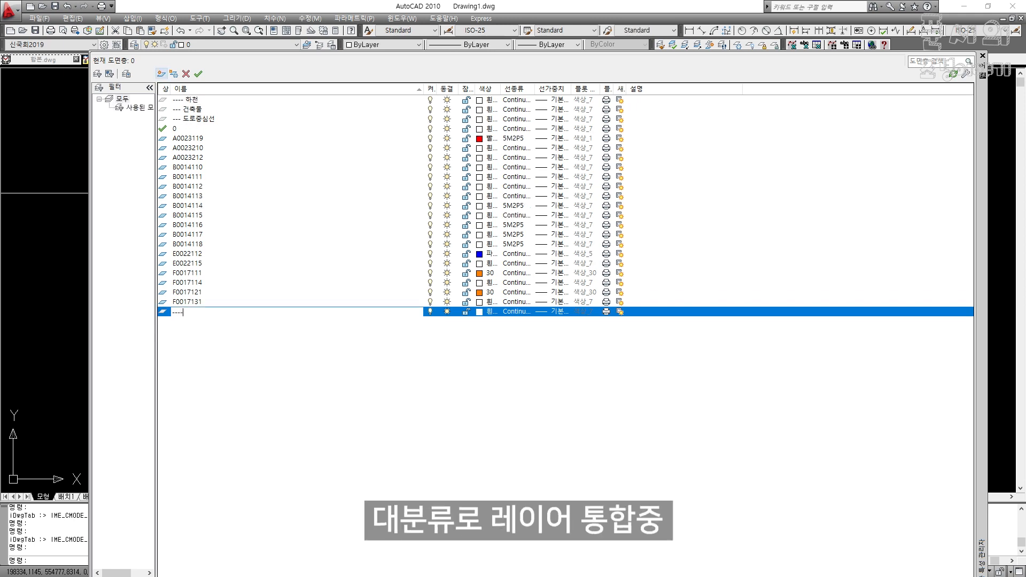
type("-지형")
key("Return")
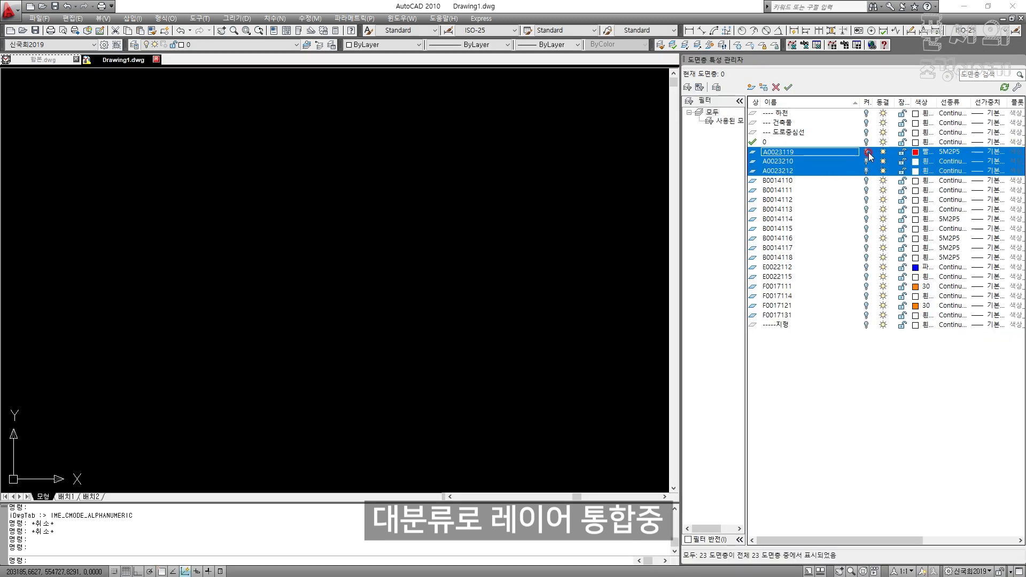
Turn on road layers A0023119, A0023210 and A0023212 and move all their objects to the "--- 도로중심선" layer
left_click(867, 152)
left_click(440, 481)
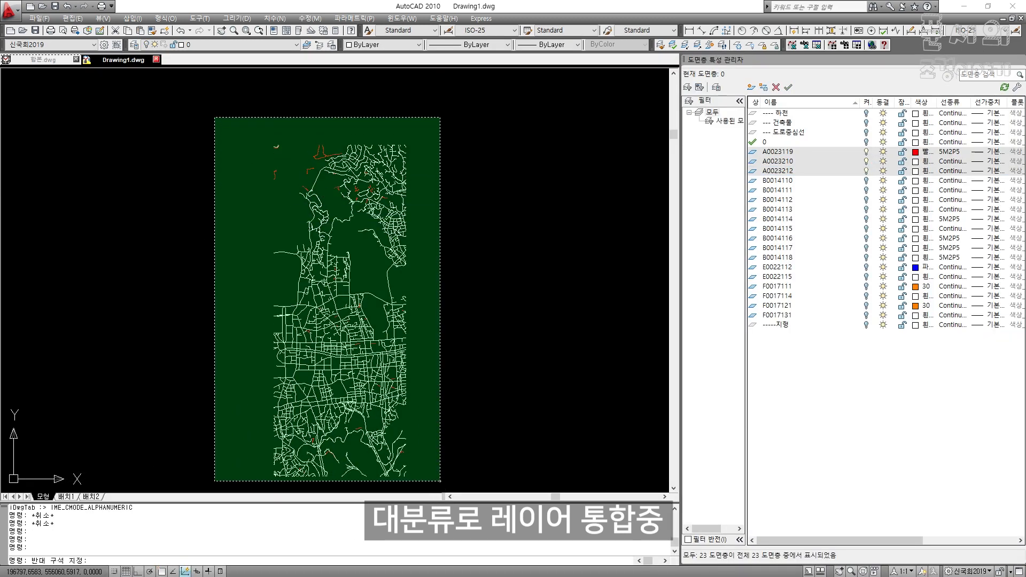
left_click(214, 118)
left_click(225, 45)
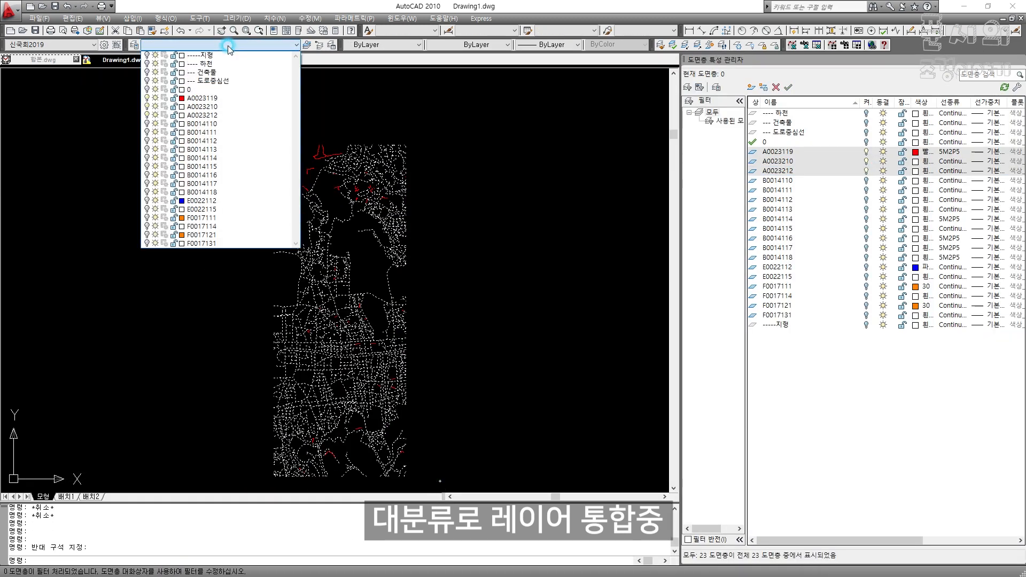
left_click(221, 81)
left_click(578, 319)
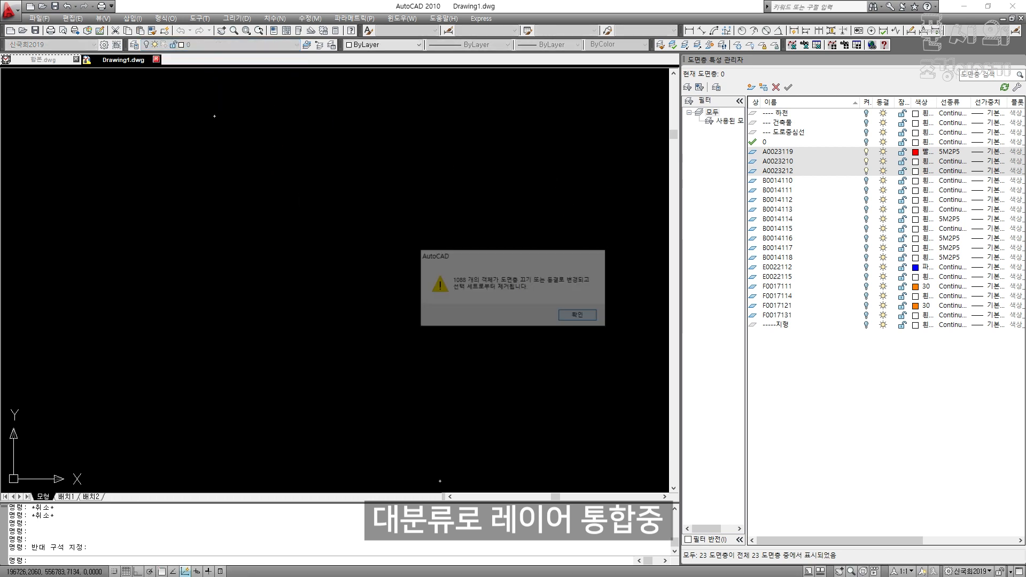
Turn on building layers B0014110 through B0014118 and move all their objects to the "--- 건축물" layer
left_click(779, 182)
left_click(775, 259, "shift")
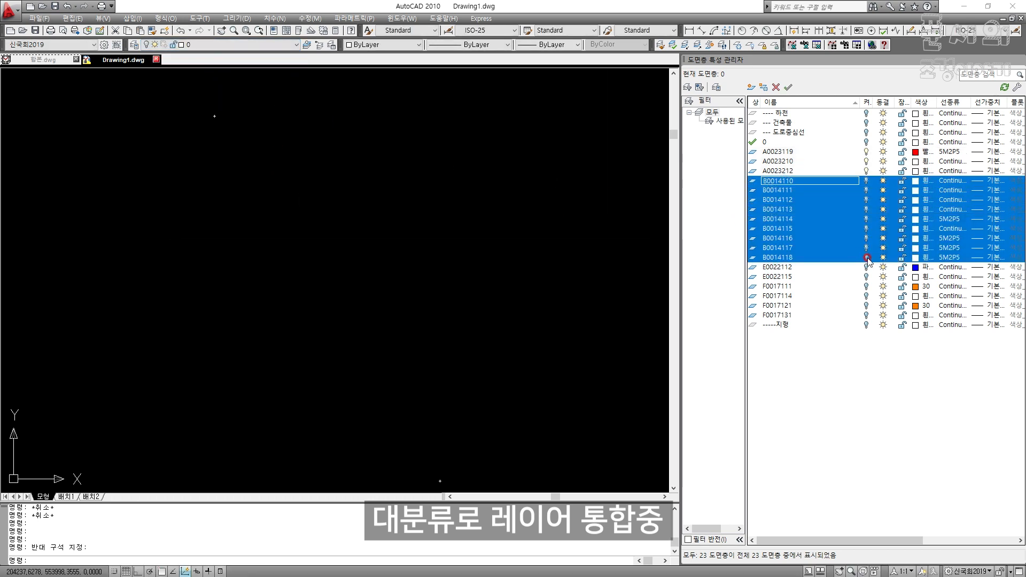
left_click(866, 257)
left_click(468, 426)
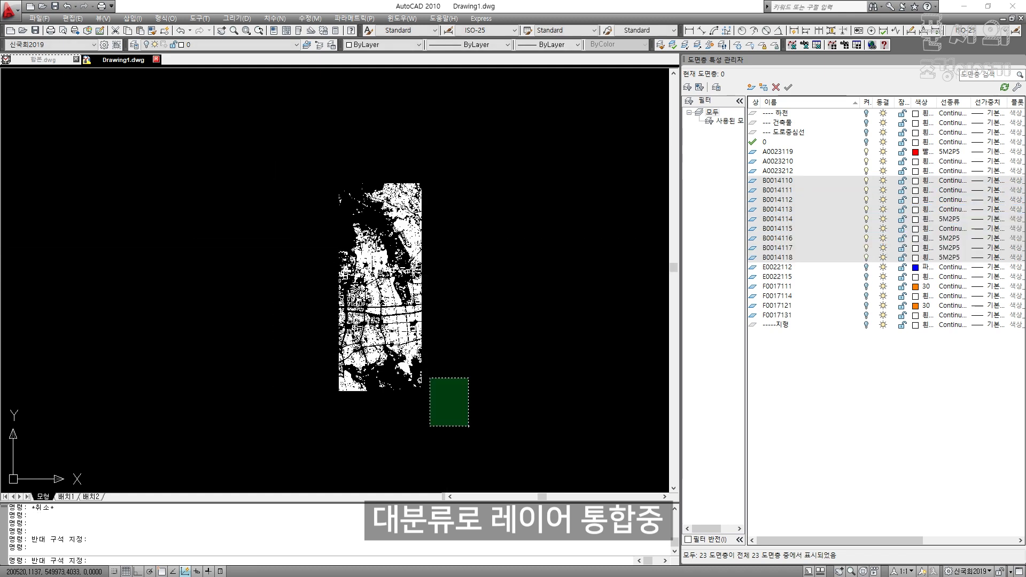
left_click(273, 152)
left_click(246, 46)
left_click(228, 68)
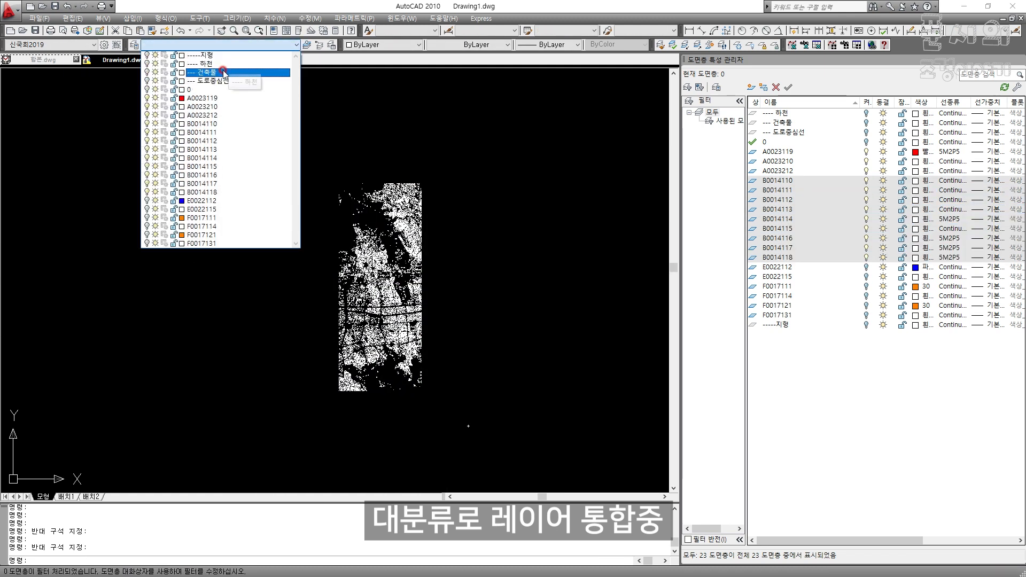
key("Return")
Turn on stream layers E0022112 and E0022115 and move all their objects to the "---- 하천" layer
left_click(788, 267)
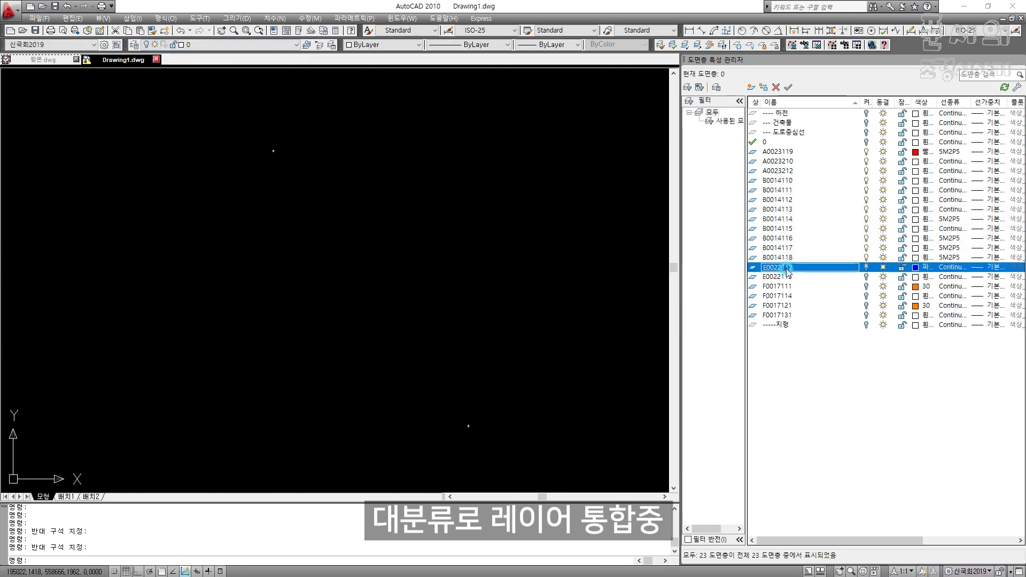
left_click(785, 276, "shift")
left_click(865, 276)
left_click(508, 430)
left_click(287, 149)
left_click(240, 46)
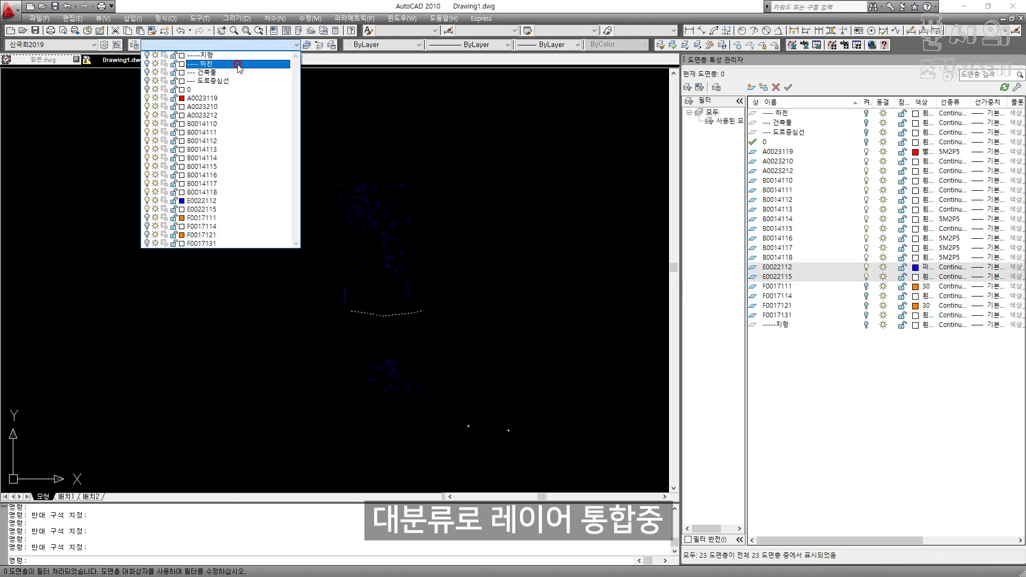
left_click(238, 66)
key("Return")
Turn on contour layers F0017111 through F0017131 and move all their objects to the "-----지형" layer
left_click(782, 288)
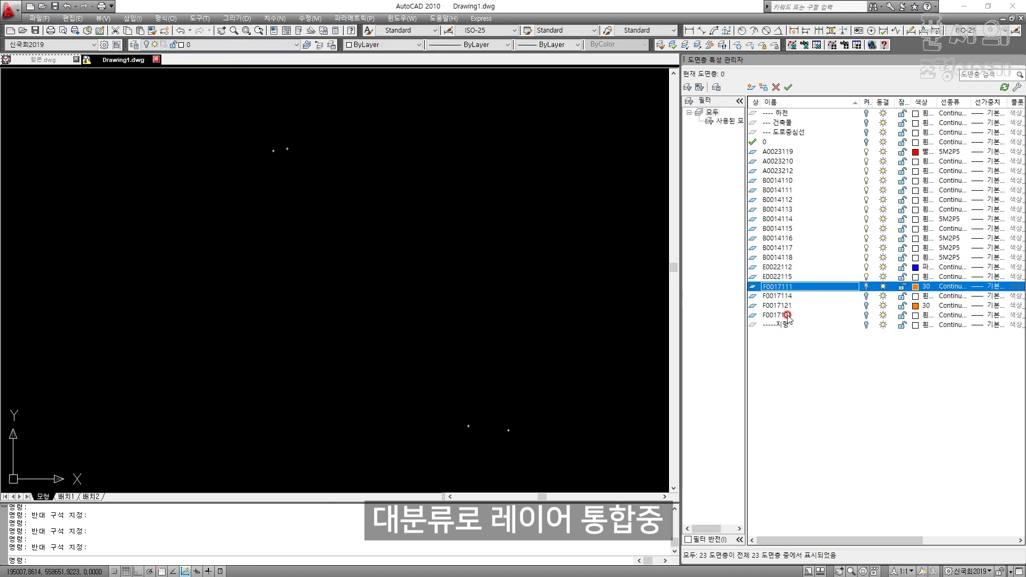
left_click(786, 315, "shift")
left_click(866, 315)
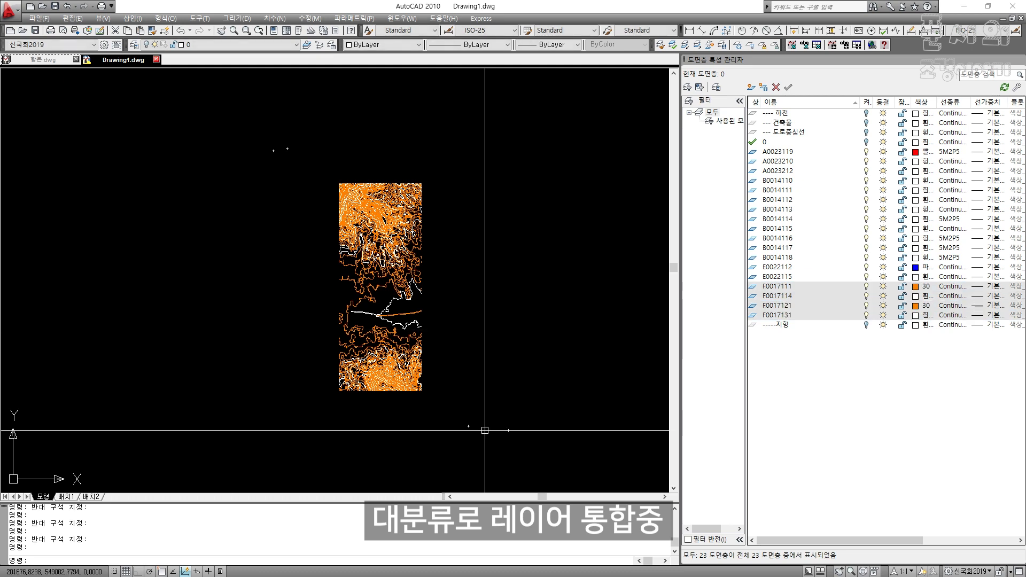
left_click(486, 431)
left_click(284, 146)
left_click(222, 46)
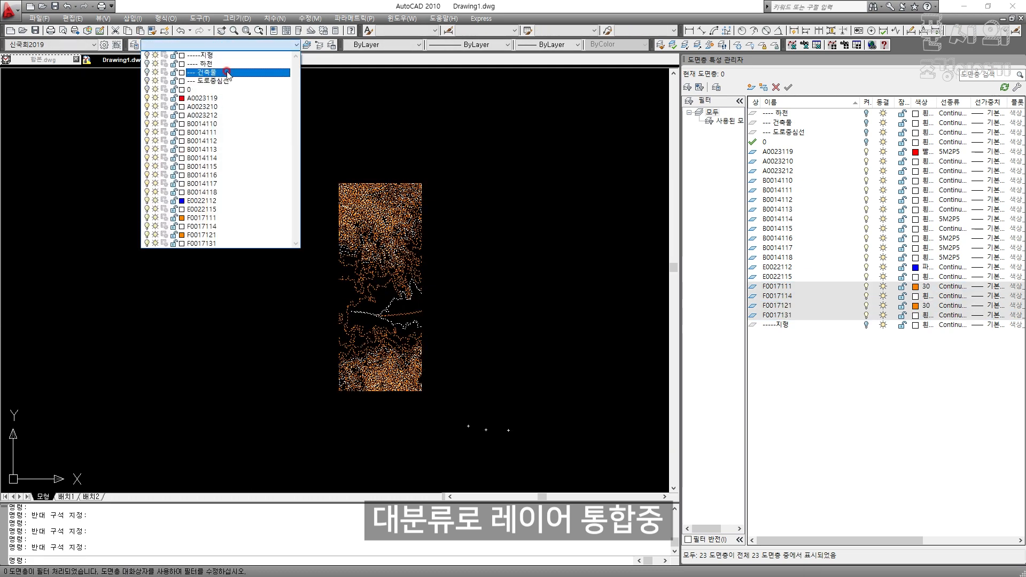
left_click(222, 55)
key("Return")
key("Escape")
key("Escape")
key("Escape")
key("Escape")
key("Escape")
key("Escape")
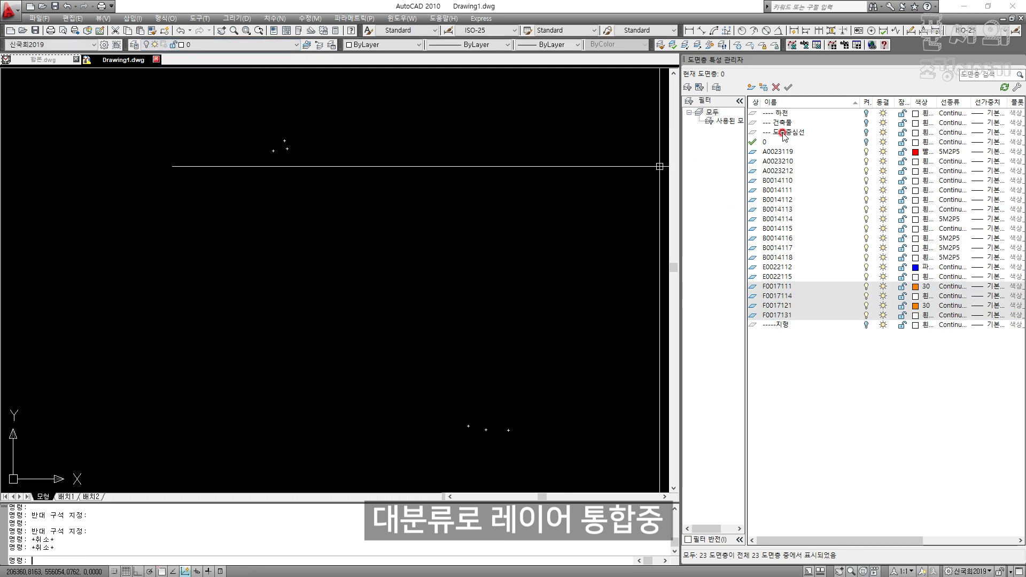
Purge all unused layers and other definitions from the drawing, and close the text window and layer manager
type("pp")
key("space")
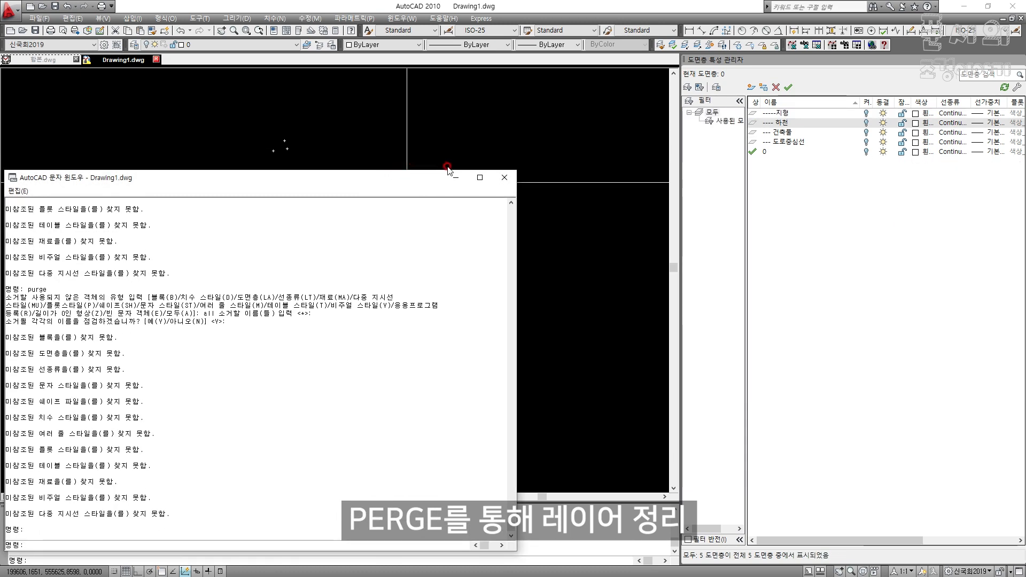
left_click(502, 177)
left_click_drag(768, 60, 355, 103)
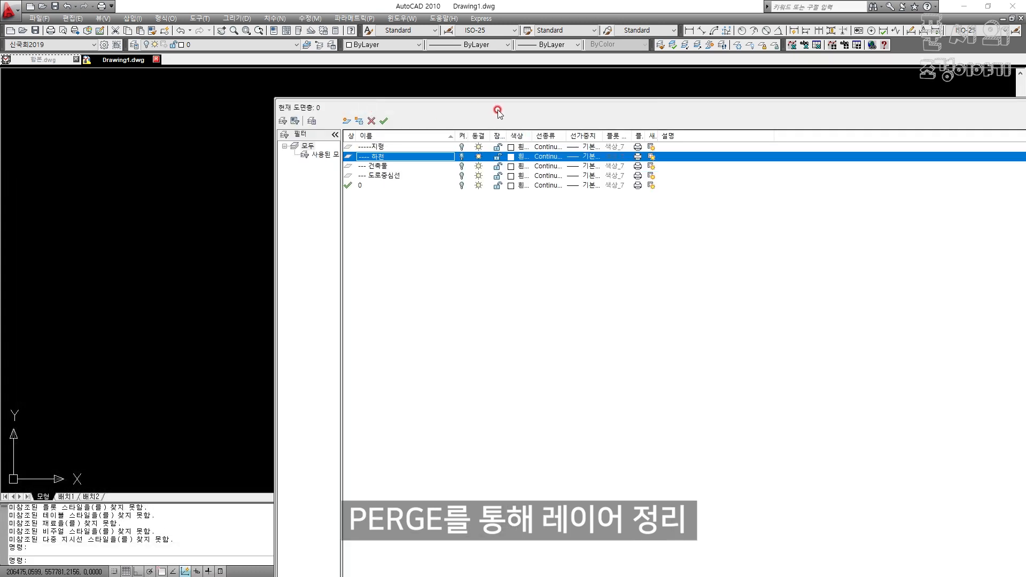
key("Escape")
key("Escape")
key("Escape")
key("Escape")
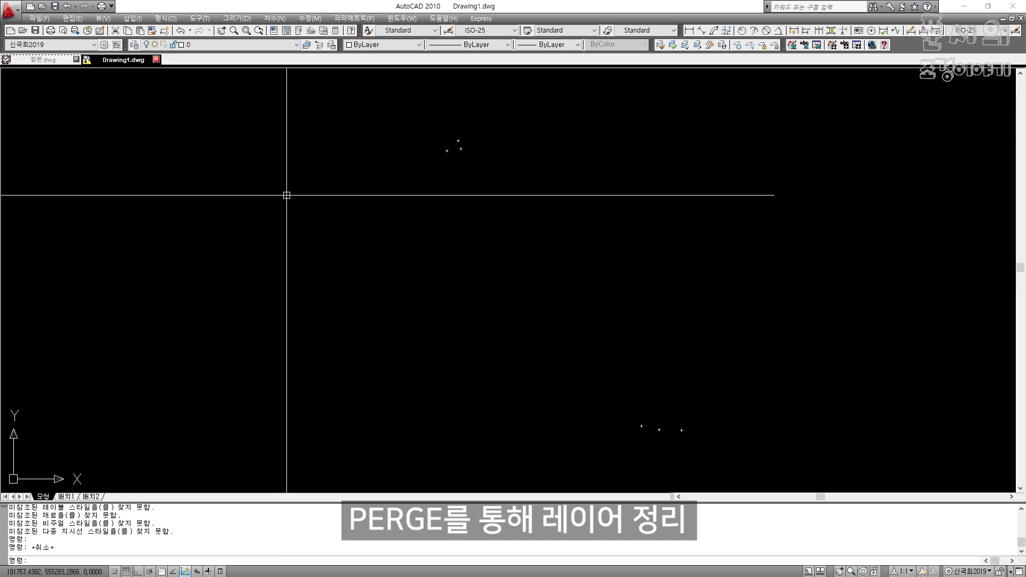
Turn on all layers of the drawing so the merged map is shown in full
type("on")
key("space")
key("Escape")
key("Escape")
key("Escape")
scroll(484, 273, "up", 3)
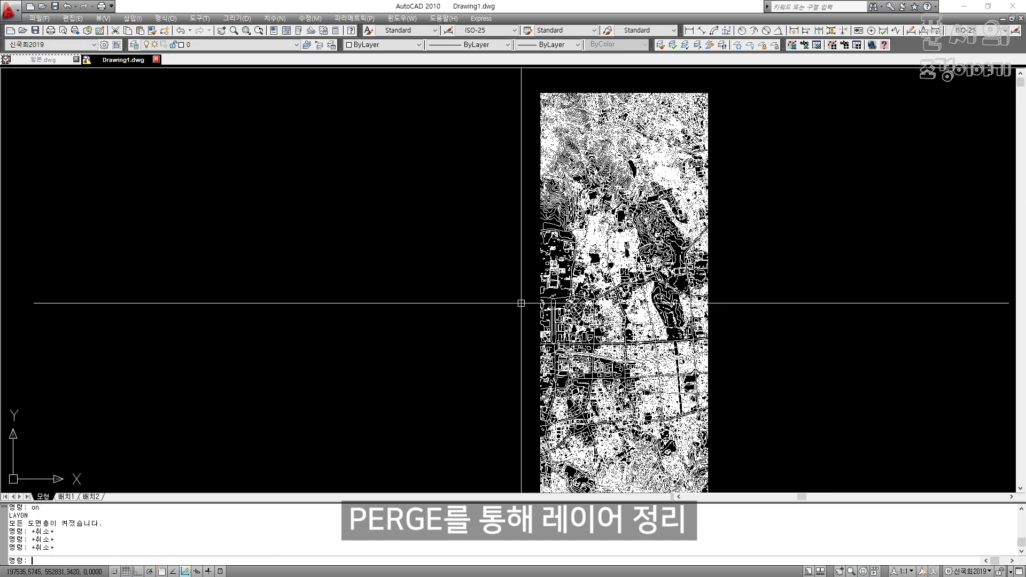
middle_click(528, 283)
middle_click(527, 283)
Save the drawing as "삽도용" in AutoCAD 2004/LT2004 format in the 광화문광장수치지도 folder
key("ctrl+s")
type("tk")
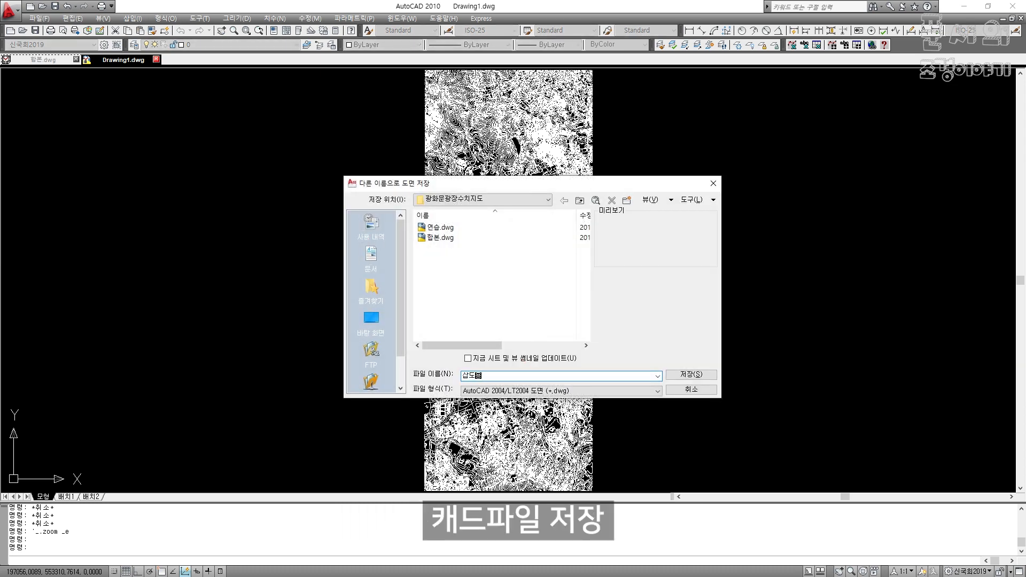
key("Return")
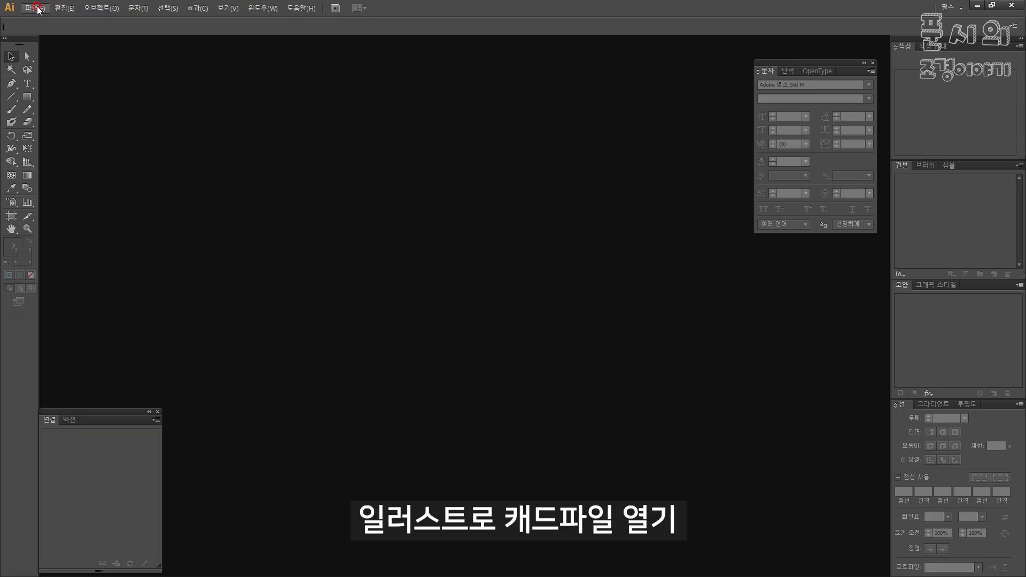
Switch to Illustrator and open the drawing file 삽도용.dwg
left_click(35, 8)
left_click(59, 44)
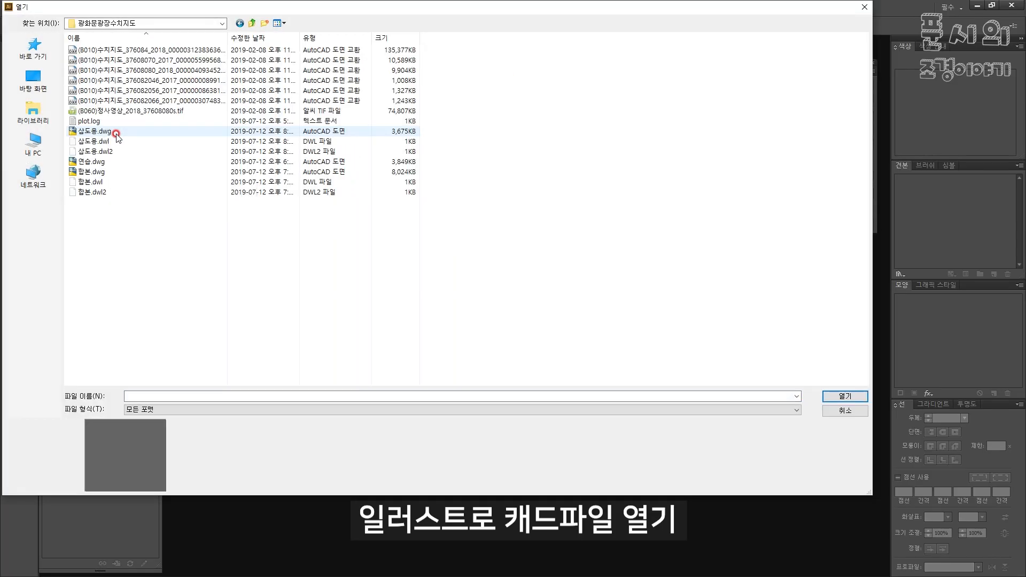
left_click(116, 133)
left_click(845, 397)
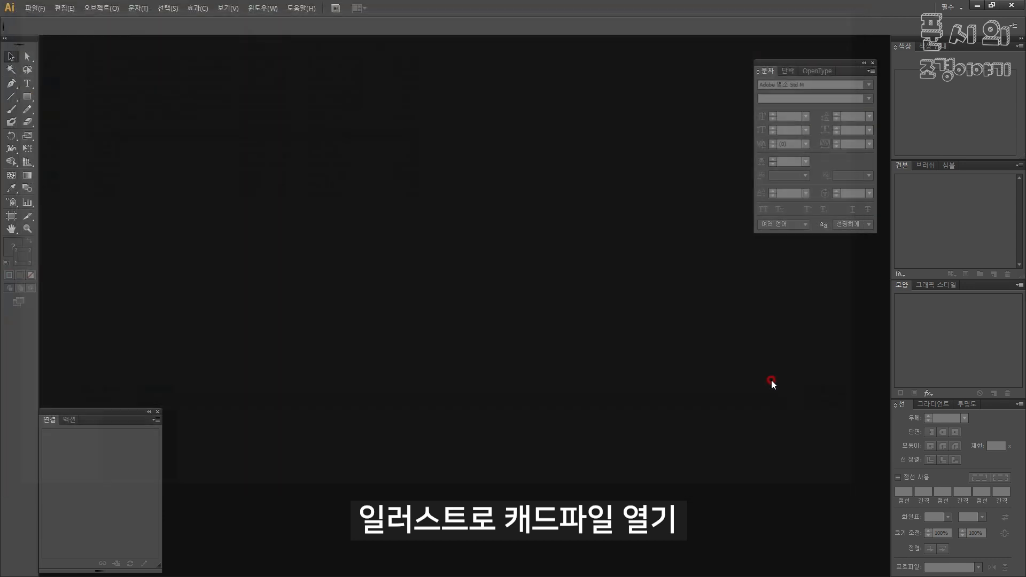
Import the Model layout at 50% scale with centred artwork and unmerged layers, accepting the font substitution
left_click(455, 247)
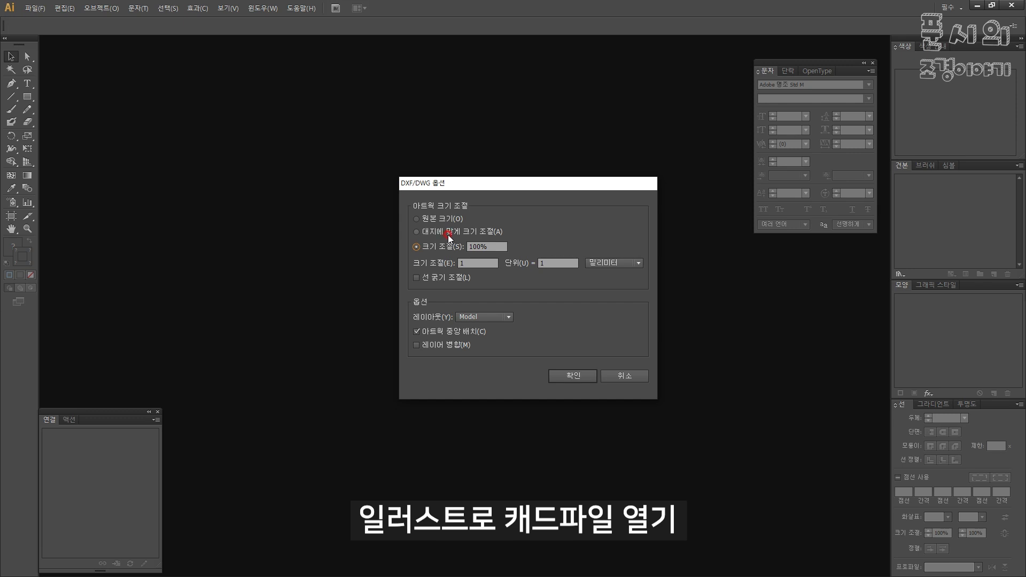
left_click(463, 233)
left_click(445, 246)
left_click(484, 245)
left_click(452, 235)
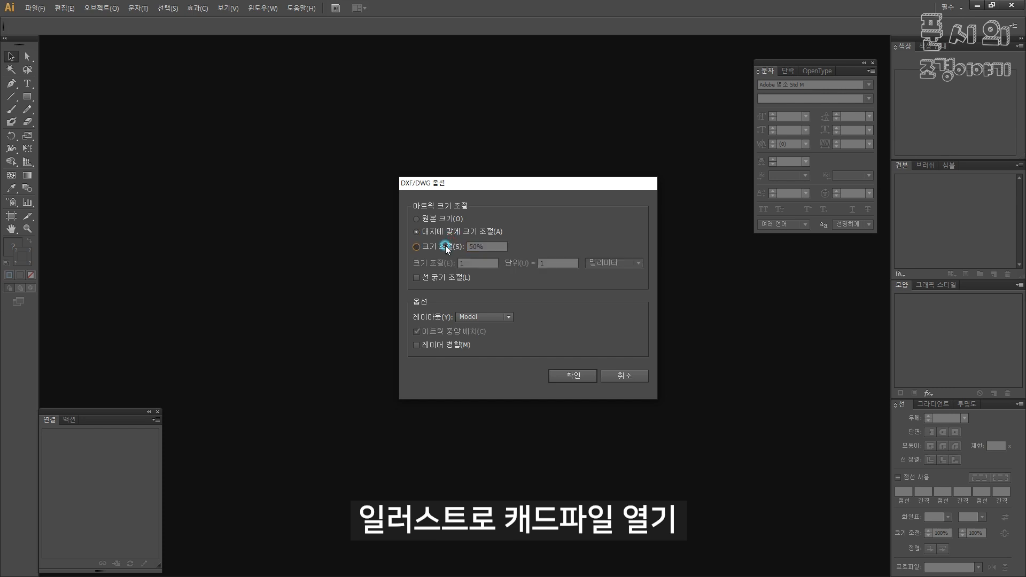
left_click(445, 247)
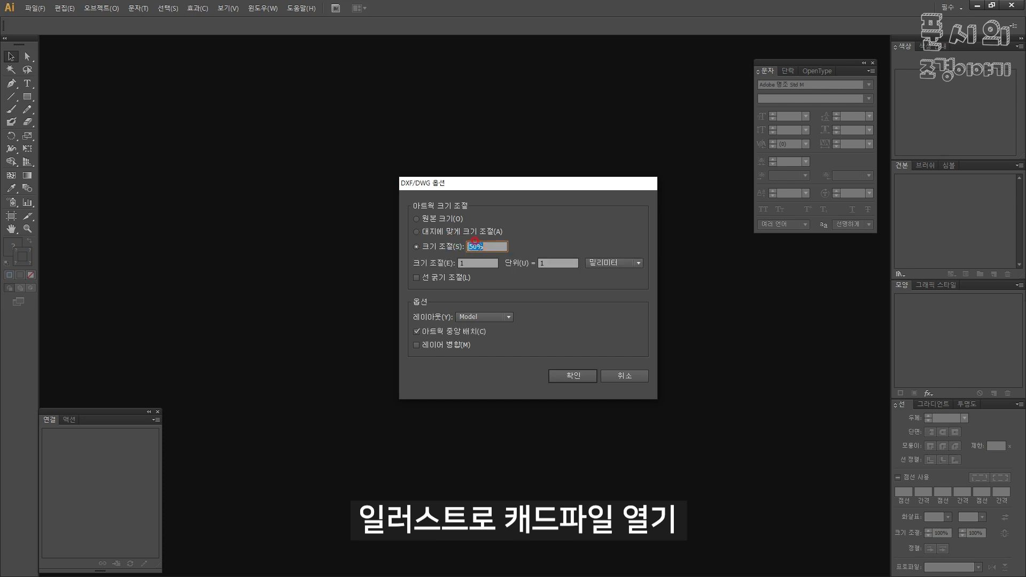
left_click(441, 218)
left_click(442, 247)
left_click(460, 232)
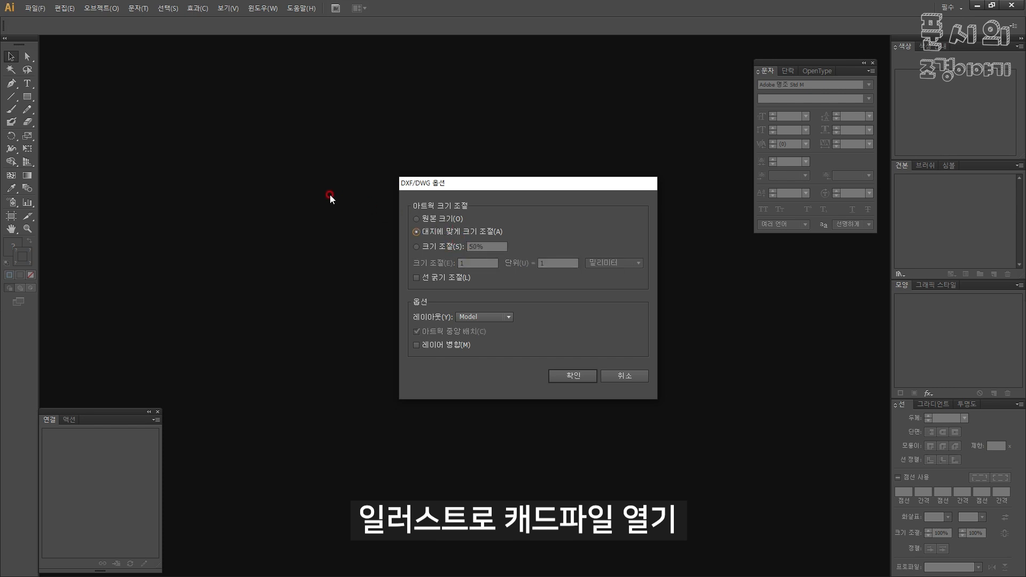
left_click(442, 246)
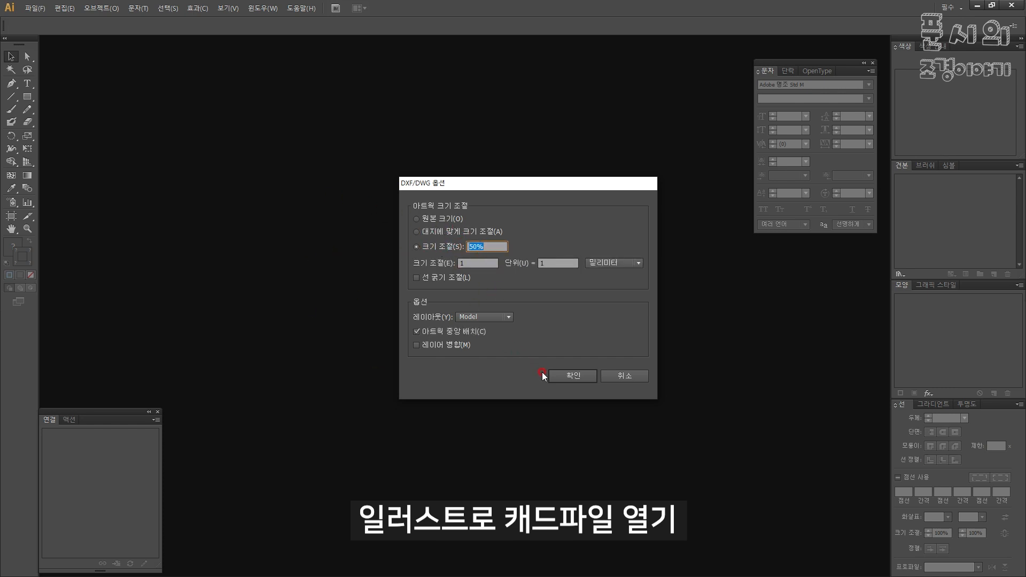
left_click(560, 376)
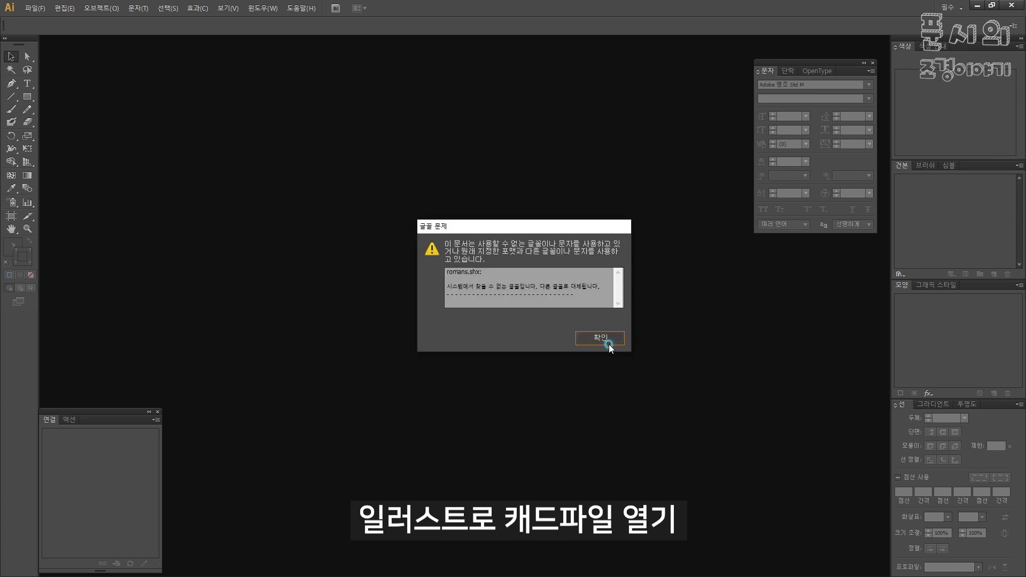
left_click(600, 338)
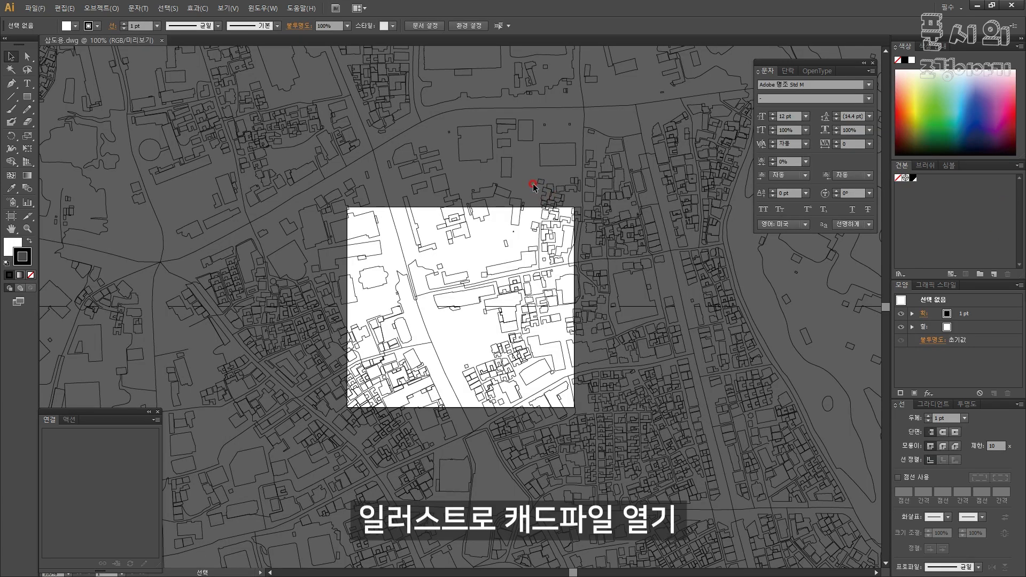
Display the list of layers imported from the drawing and return to the Selection tool
key("ctrl+minus")
key("ctrl+minus")
key("ctrl+minus")
key("ctrl+minus")
key("ctrl+minus")
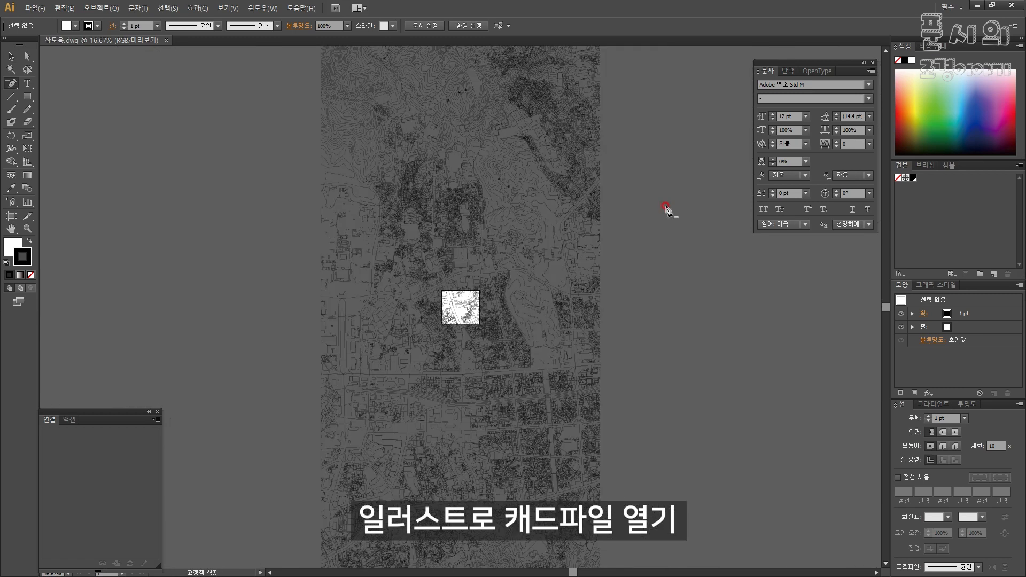
key("minus")
left_click(971, 573)
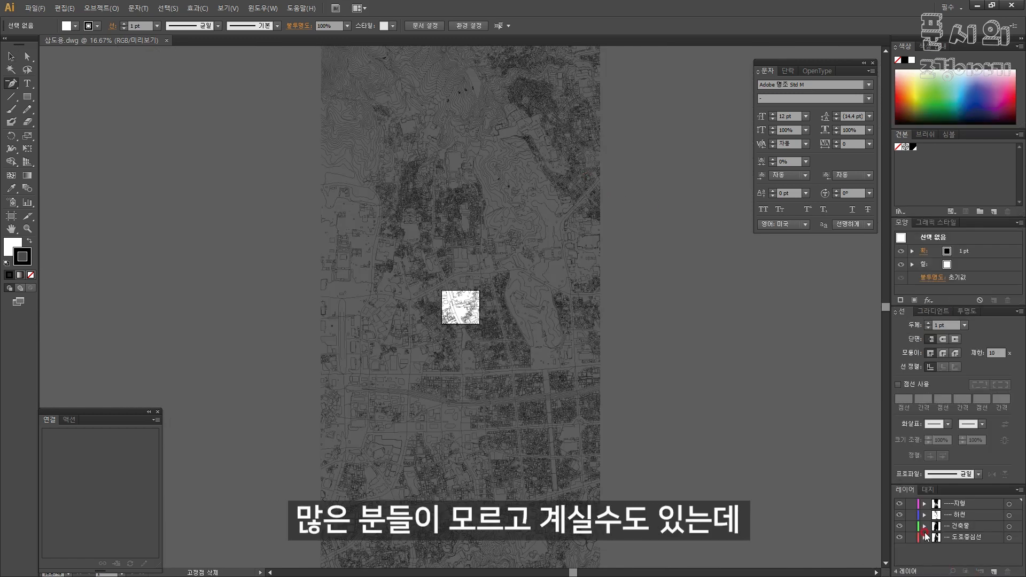
left_click(11, 56)
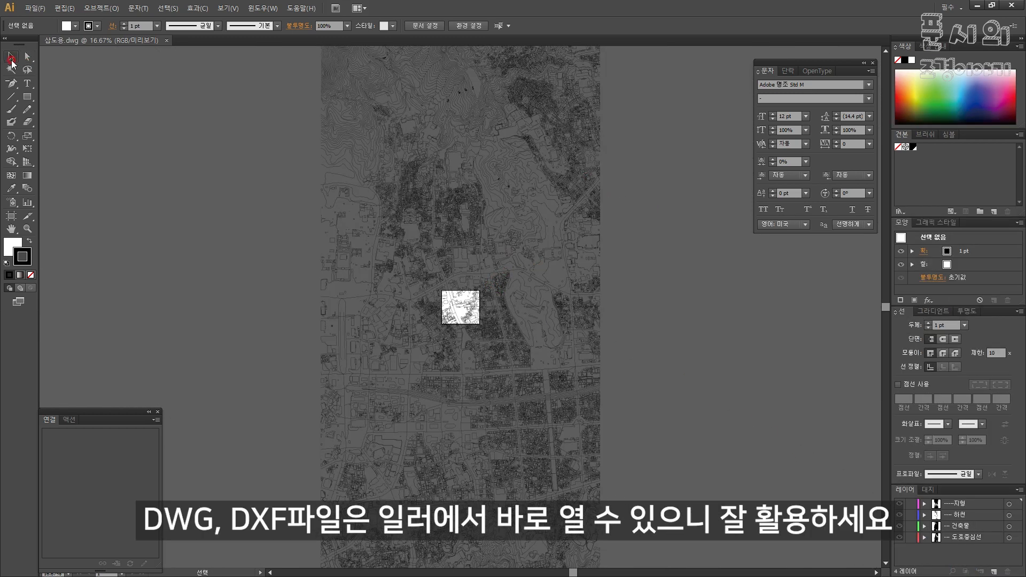
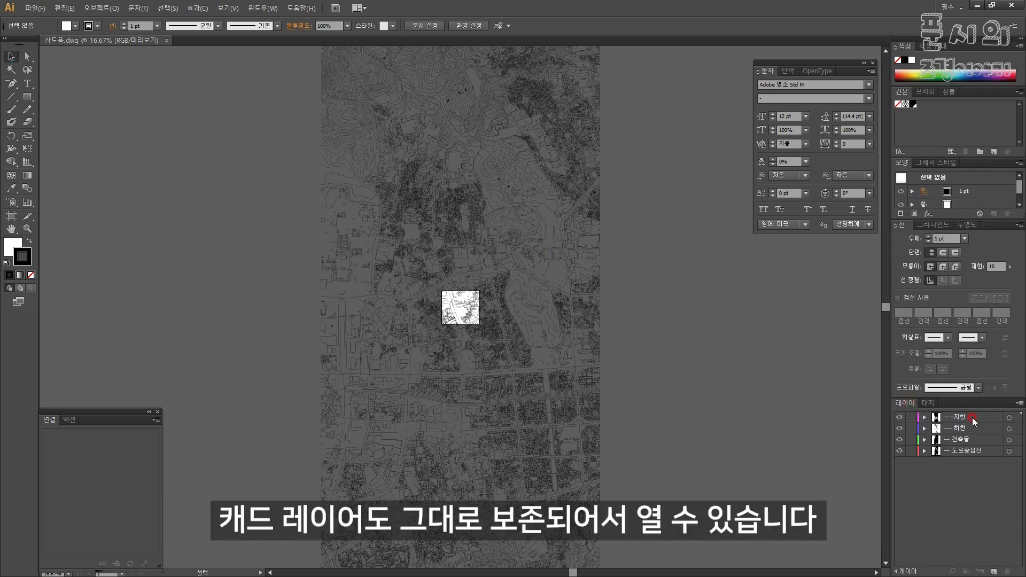
Check the four imported layers by temporarily hiding the terrain, stream and building layers and showing them again
left_click(974, 417)
left_click(973, 429)
left_click(971, 440)
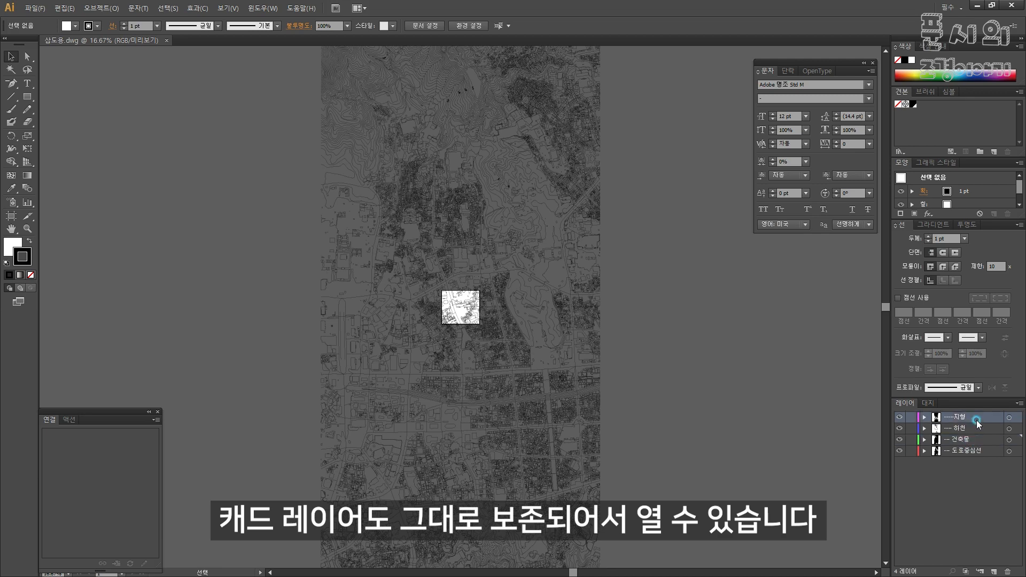
left_click(981, 450)
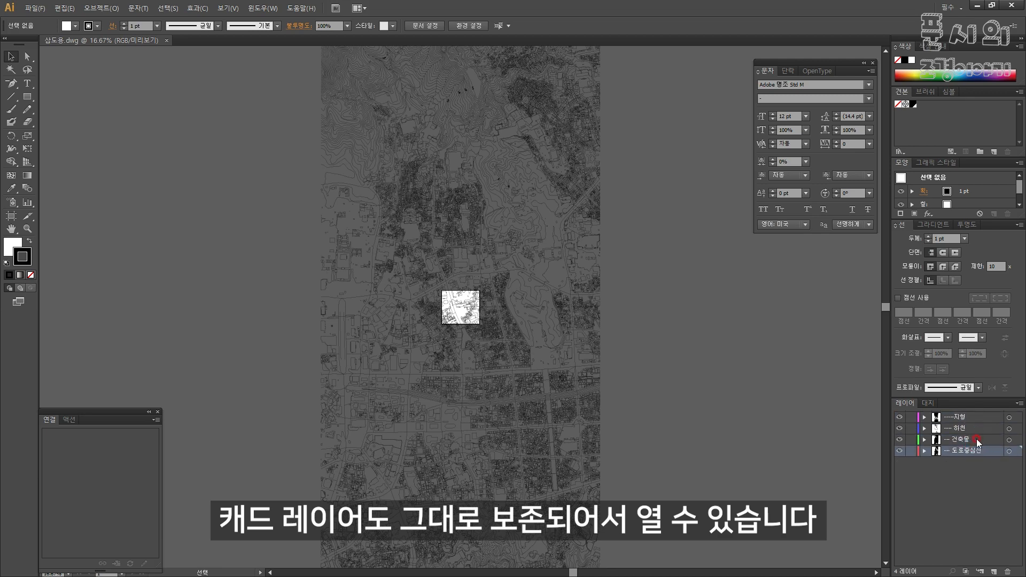
left_click(977, 441)
left_click(932, 418)
left_click_drag(903, 418, 900, 439)
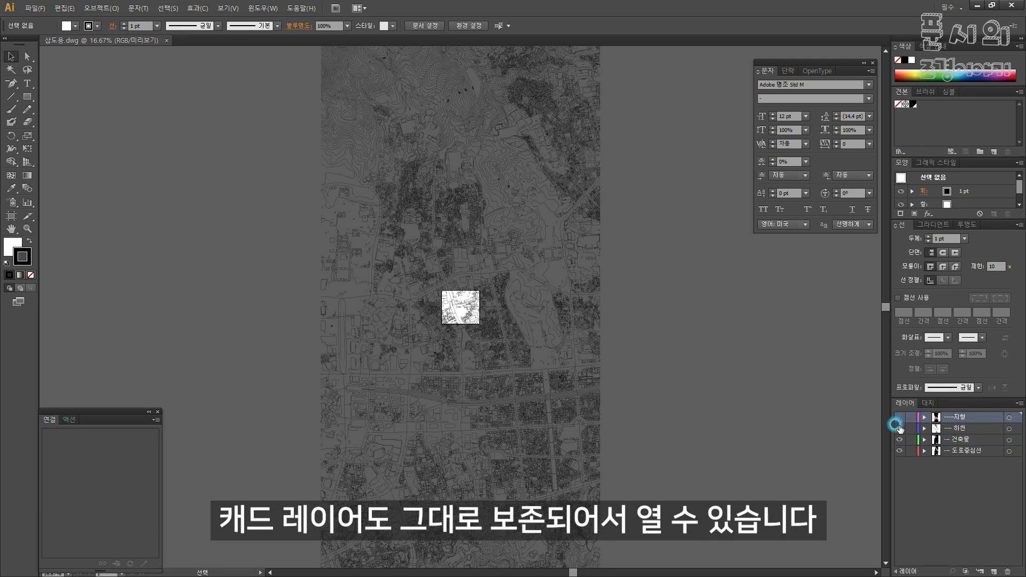
left_click(409, 372)
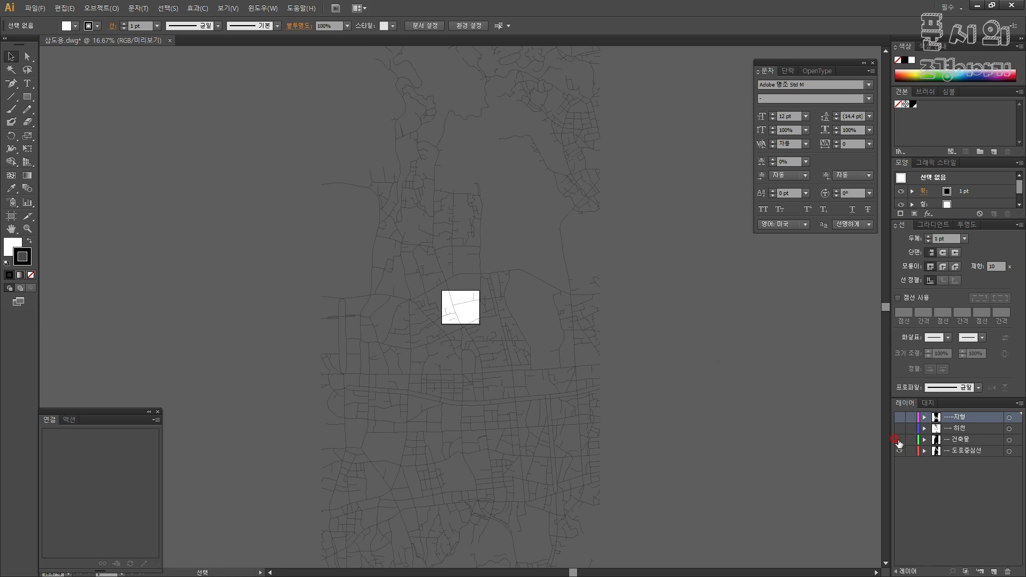
left_click_drag(900, 437, 899, 417)
Select all the map artwork, scale it uniformly to 50% and repeat the scaling once, to a width of 276.145 mm
key("ctrl+minus")
key("ctrl+minus")
key("ctrl+minus")
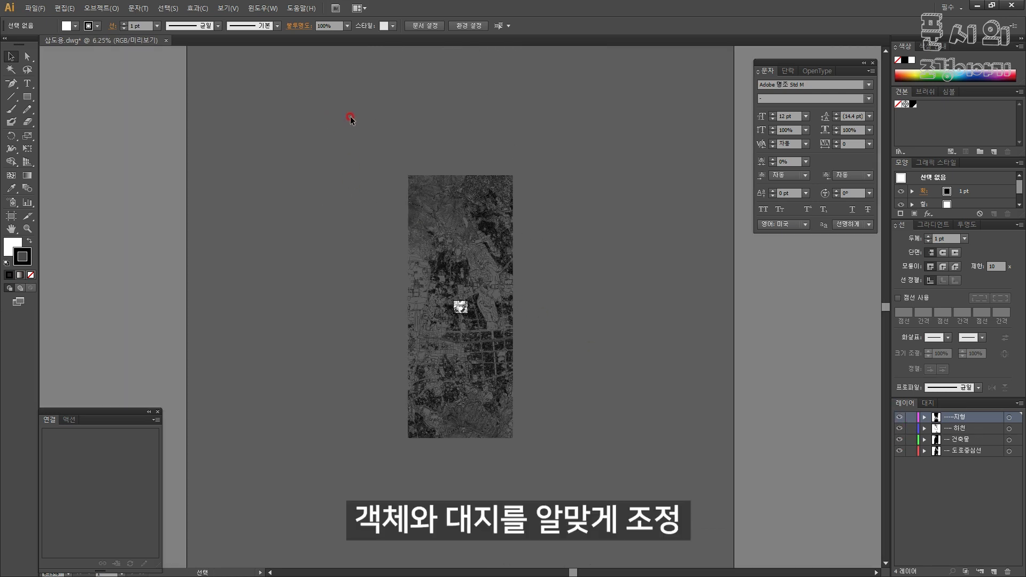
left_click_drag(350, 119, 535, 476)
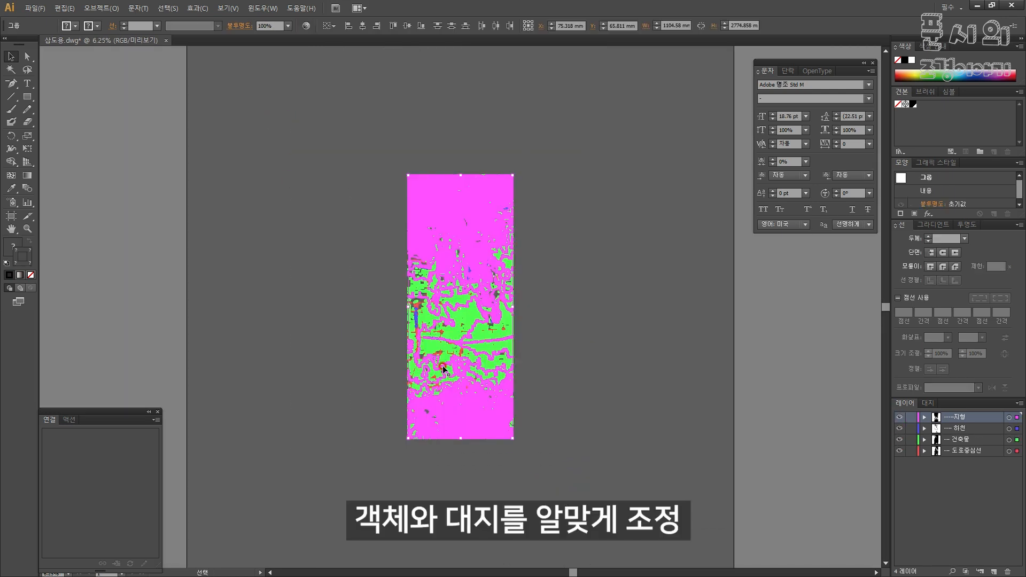
double_click(28, 136)
key("Return")
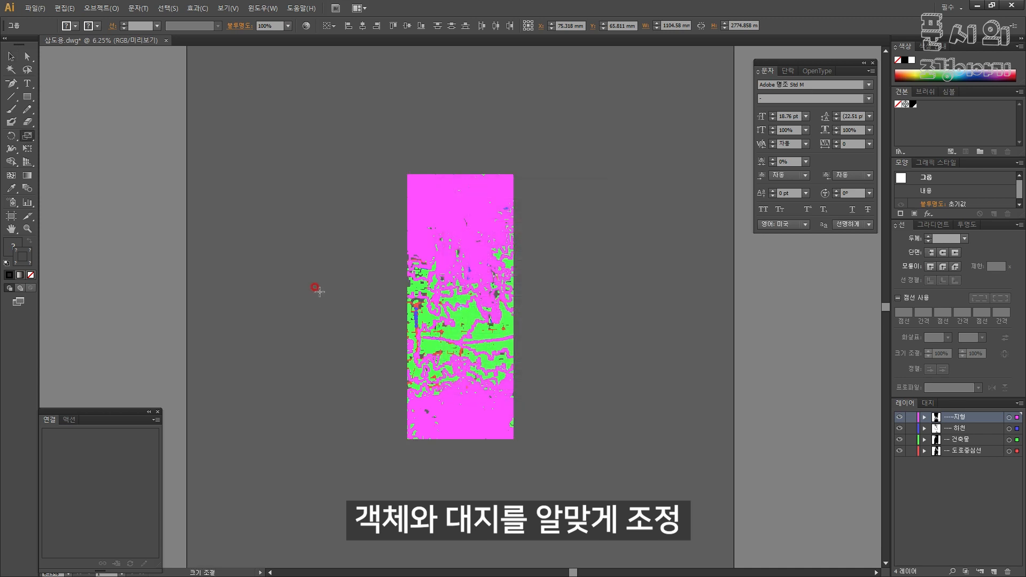
key("ctrl+d")
key("ctrl+equal")
key("ctrl+equal")
key("ctrl+equal")
key("ctrl+d")
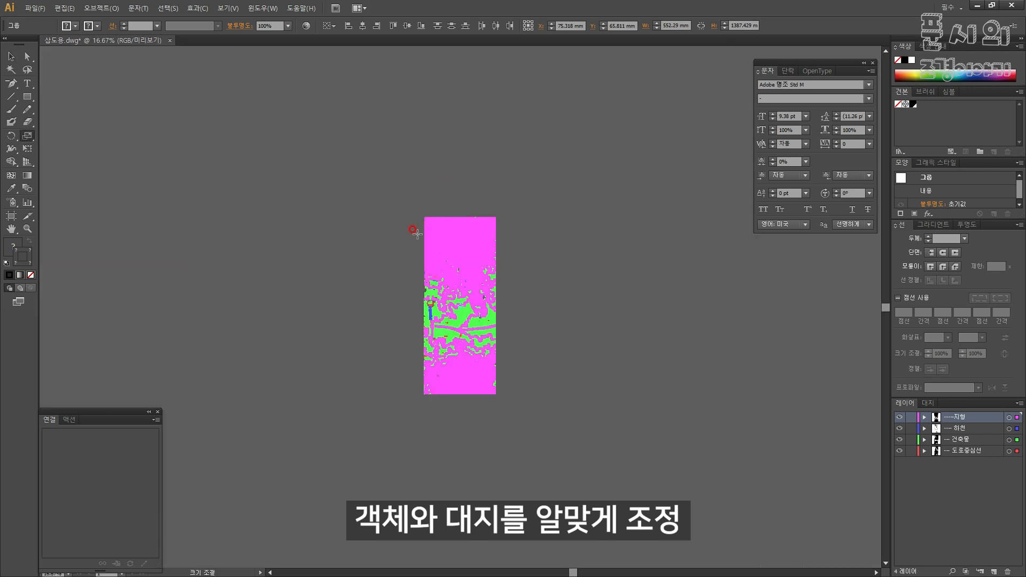
Deselect the artwork and resize the artboard to the map's full width, about 276 mm wide and 338.7 mm high
left_click(12, 56)
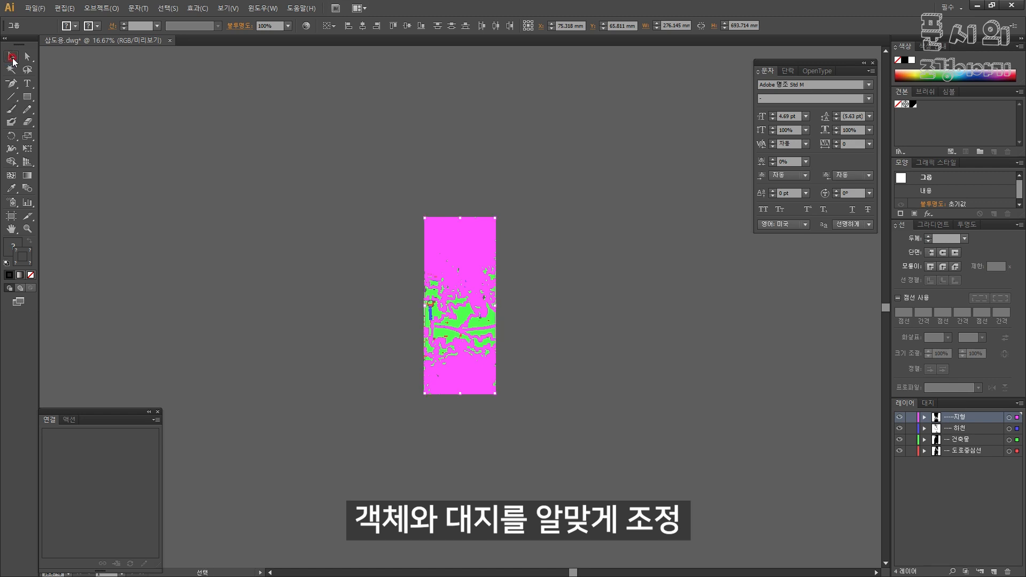
left_click(105, 233)
left_click(11, 217)
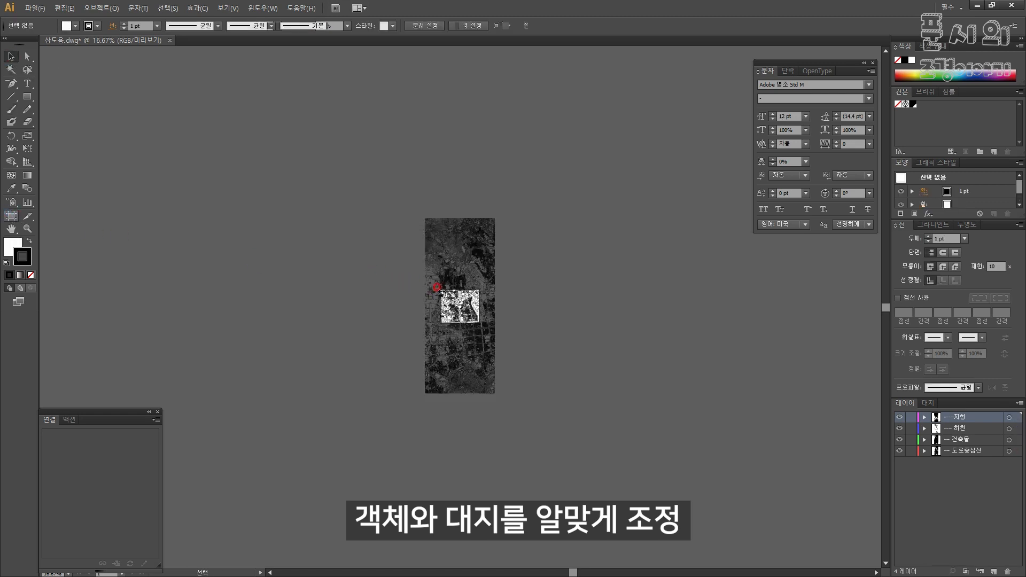
left_click_drag(438, 289, 425, 259)
left_click_drag(479, 323, 499, 332)
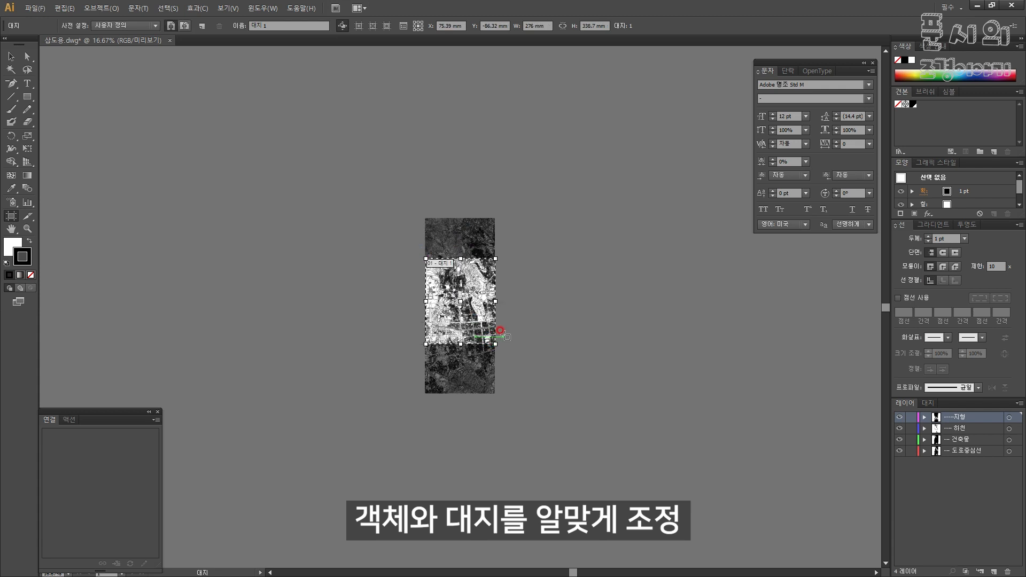
key("Escape")
Examine the map artwork inside the resized artboard, from the whole sheet down to individual buildings
key("ctrl+equal")
key("ctrl+equal")
key("ctrl+equal")
key("ctrl+equal")
key("ctrl+equal")
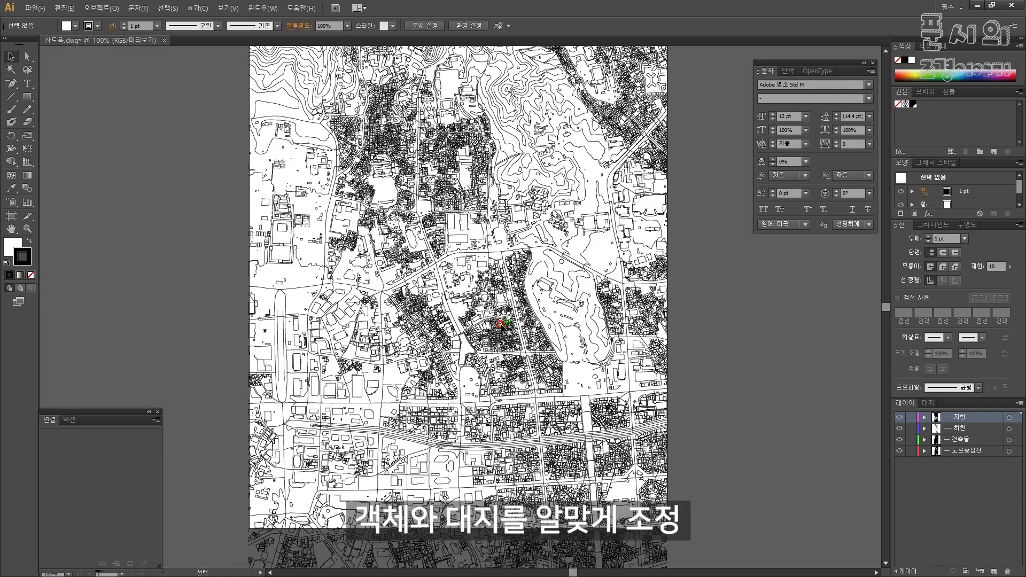
key("ctrl+minus")
key("ctrl+minus")
key("ctrl+minus")
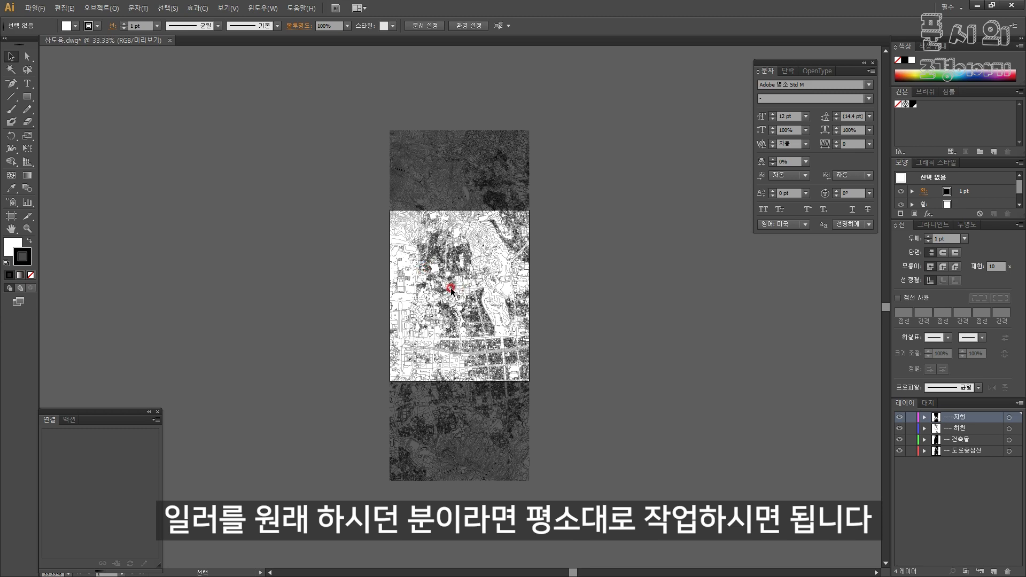
scroll(422, 279, "up", 6, "alt")
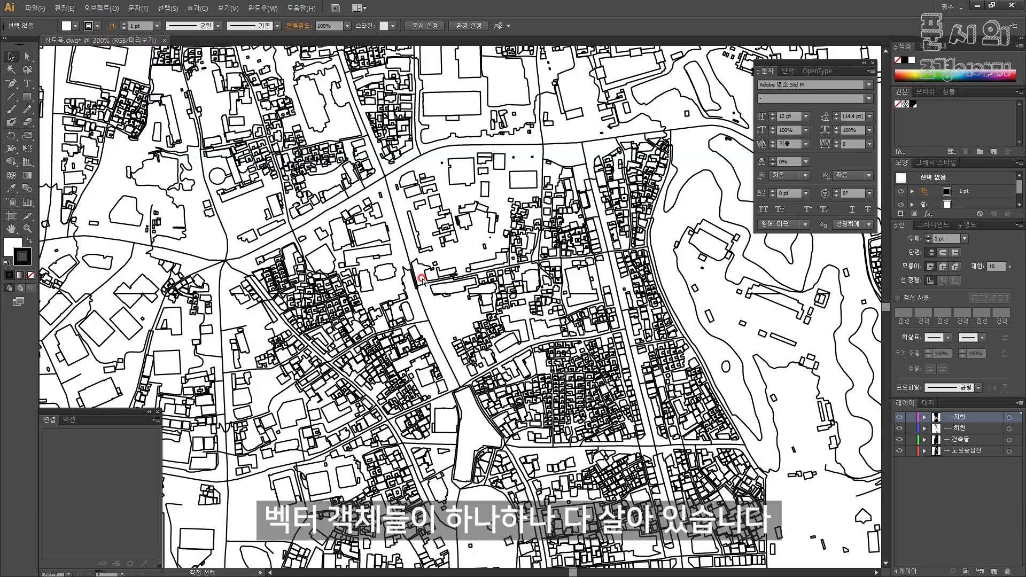
left_click_drag(439, 281, 453, 298)
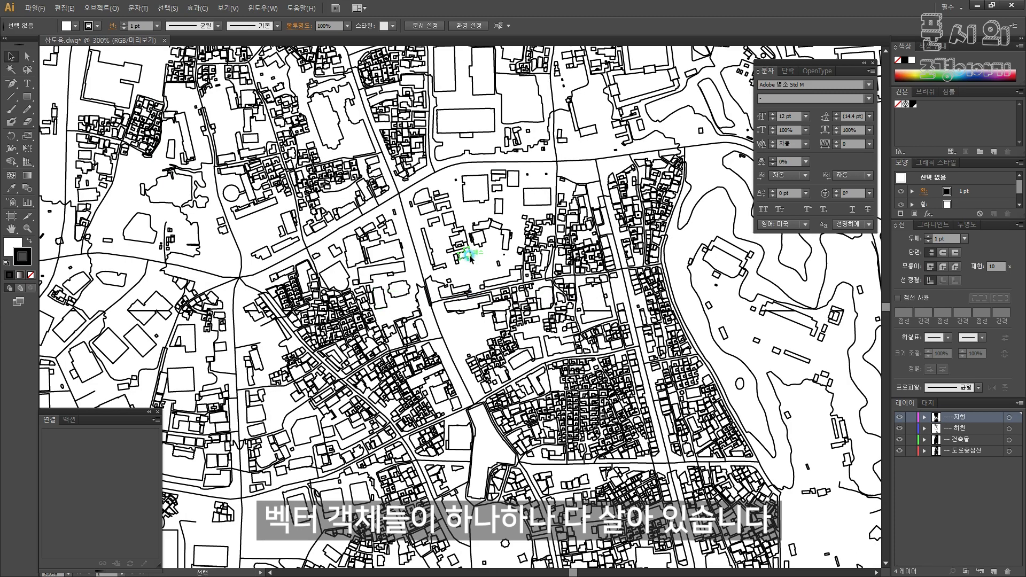
Try turning the outline of one small building near the map's centre into a black fill, and undo it
left_click(469, 256)
left_click(477, 269)
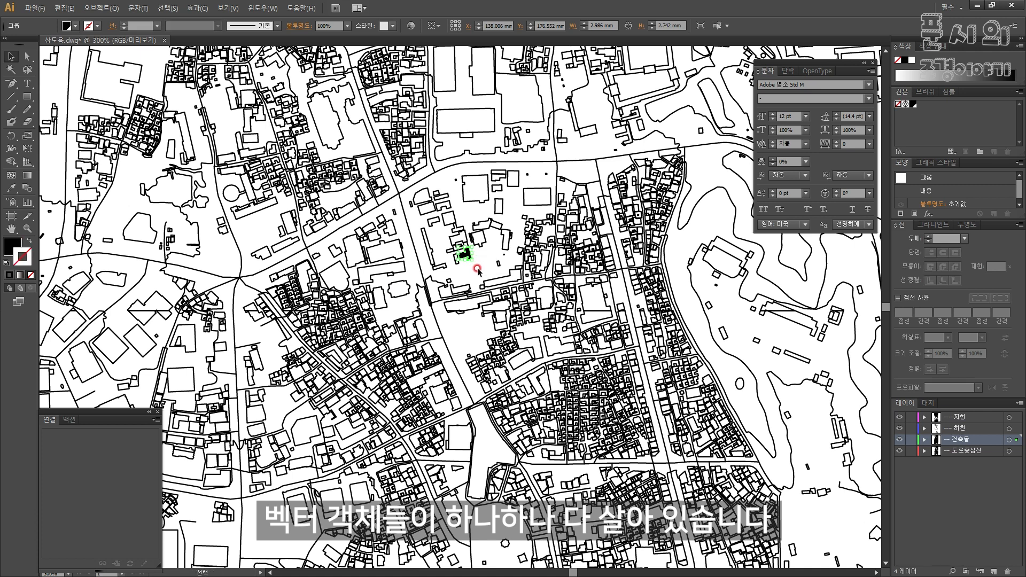
left_click(474, 264)
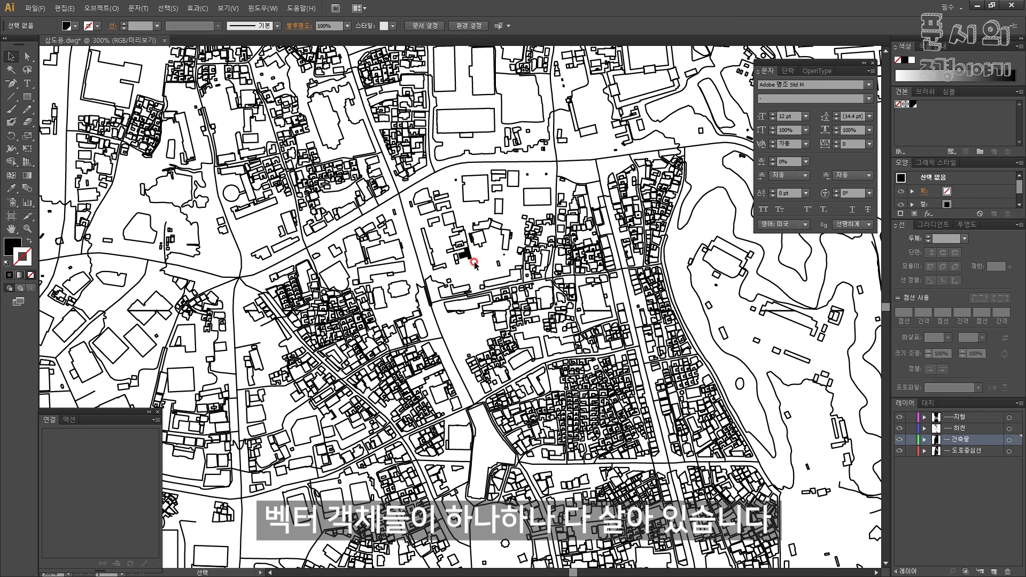
left_click(474, 265)
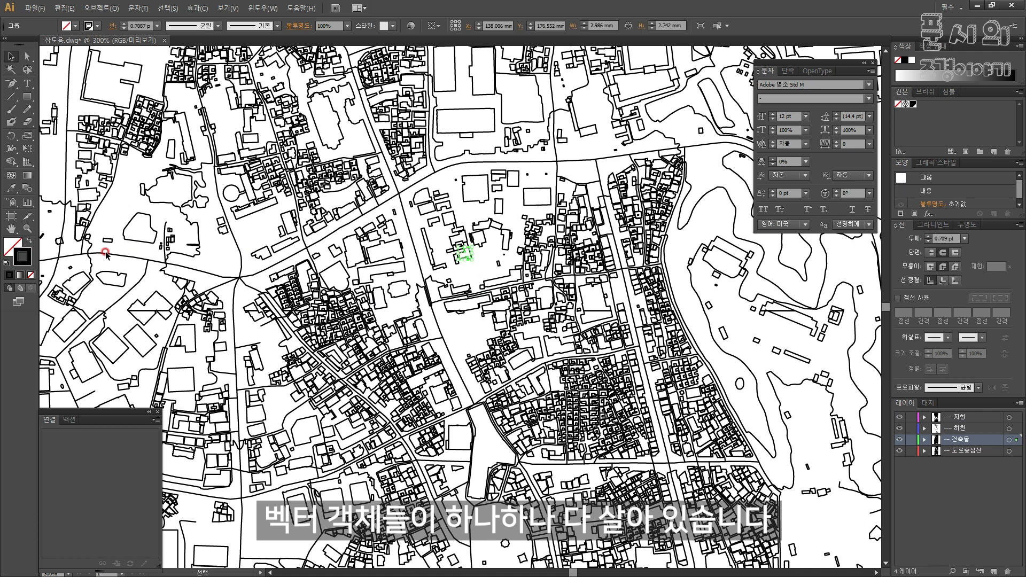
Try colouring the same building's stroke red and swapping it into a red fill
double_click(26, 252)
left_click(573, 214)
left_click(678, 213)
left_click(484, 272)
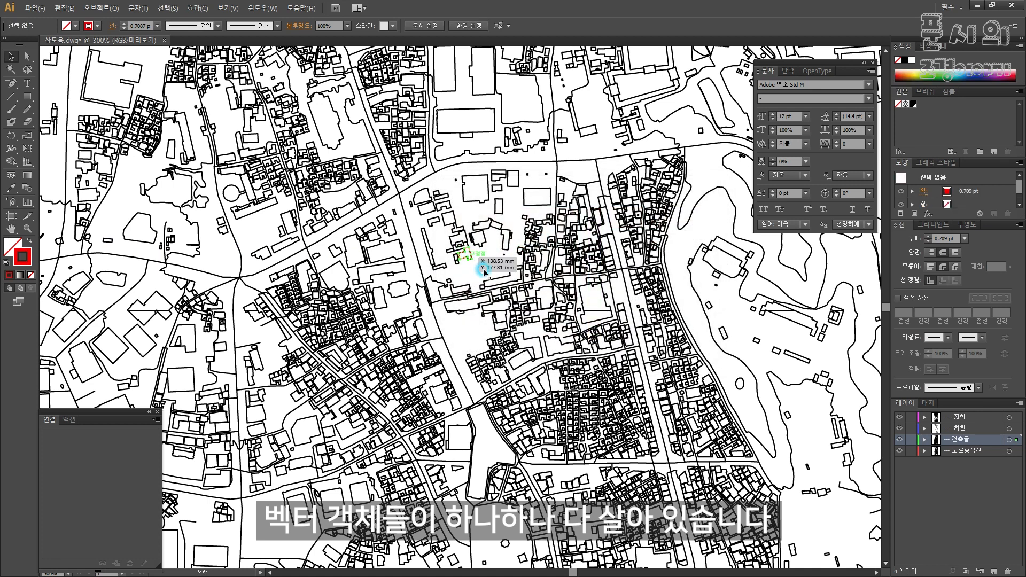
key("shift+x")
key("ctrl+shift+a")
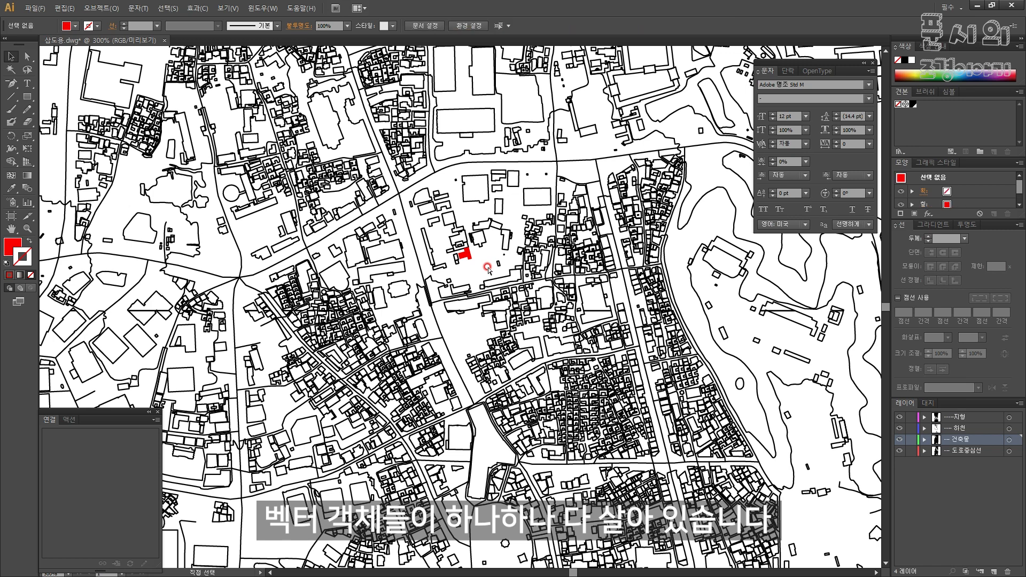
Undo the test building's red fill and red stroke
key("ctrl+z")
key("ctrl+minus")
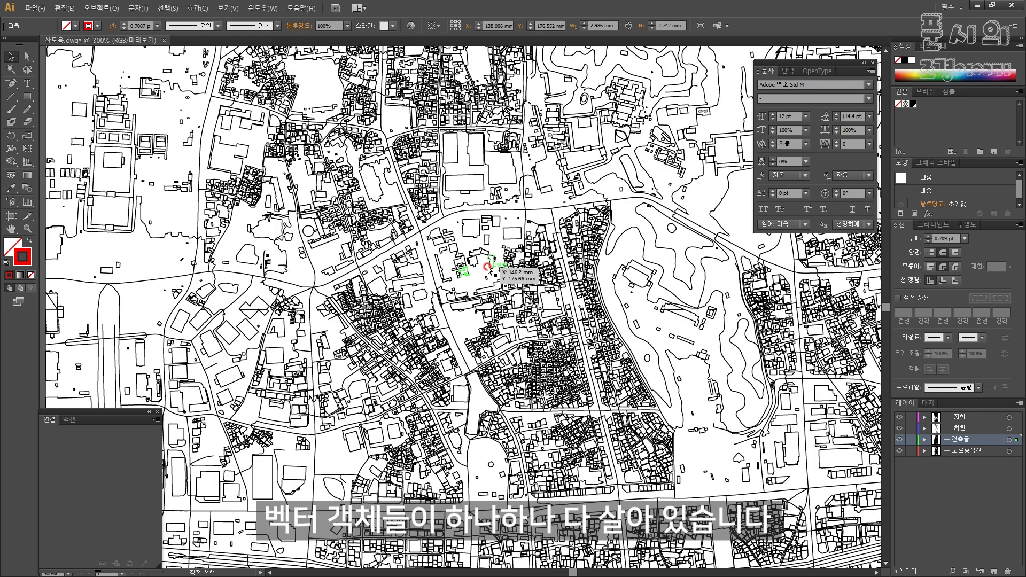
key("ctrl+z")
key("ctrl+minus")
key("ctrl+minus")
key("ctrl+minus")
key("ctrl+minus")
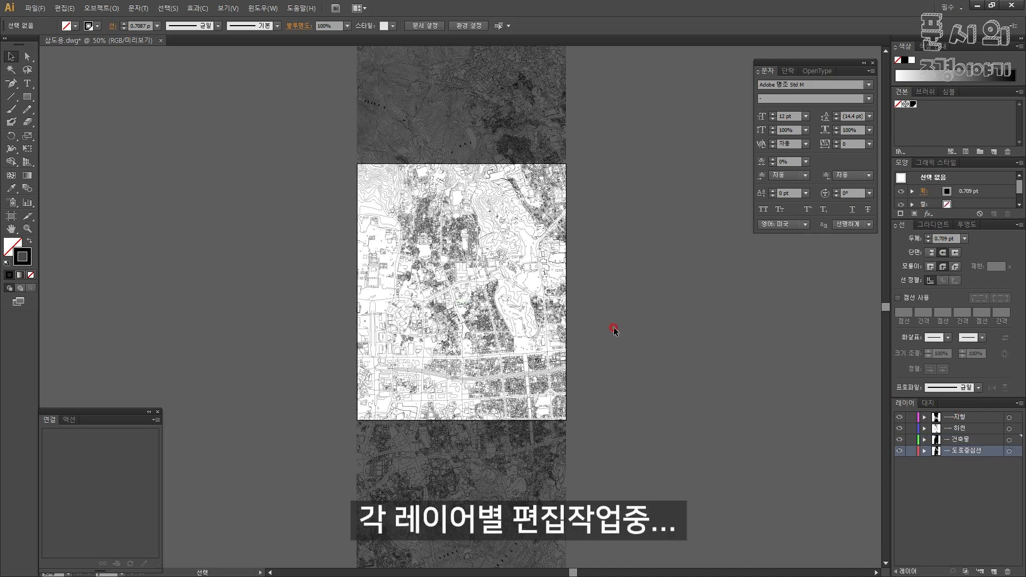
Show only the road centreline layer (도로중심선), select all its artwork and set the stroke weight to 1 pt
key("ctrl+plus")
key("ctrl+plus")
key("ctrl+plus")
key("ctrl+a")
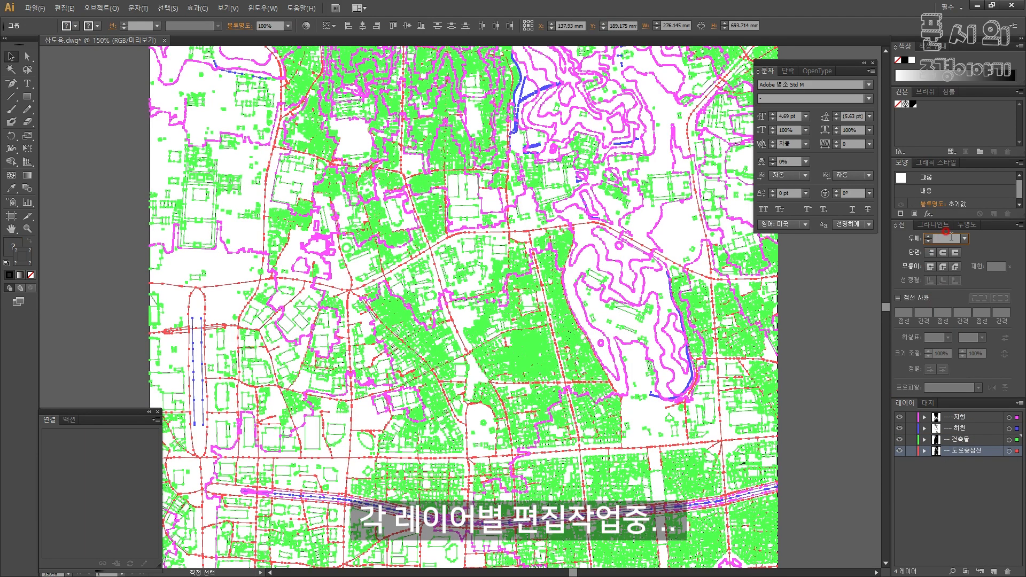
left_click(813, 289)
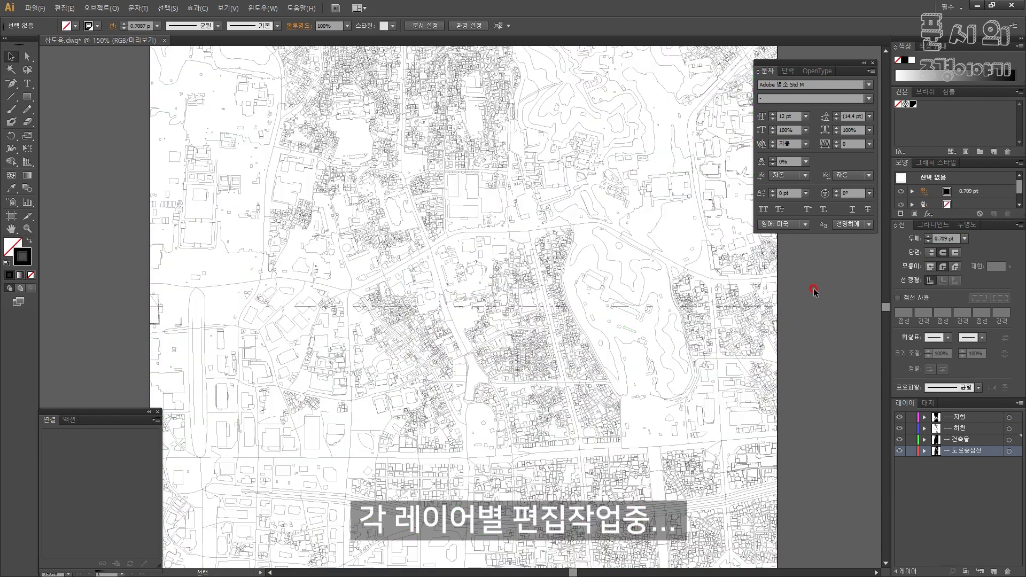
left_click(899, 450, "alt")
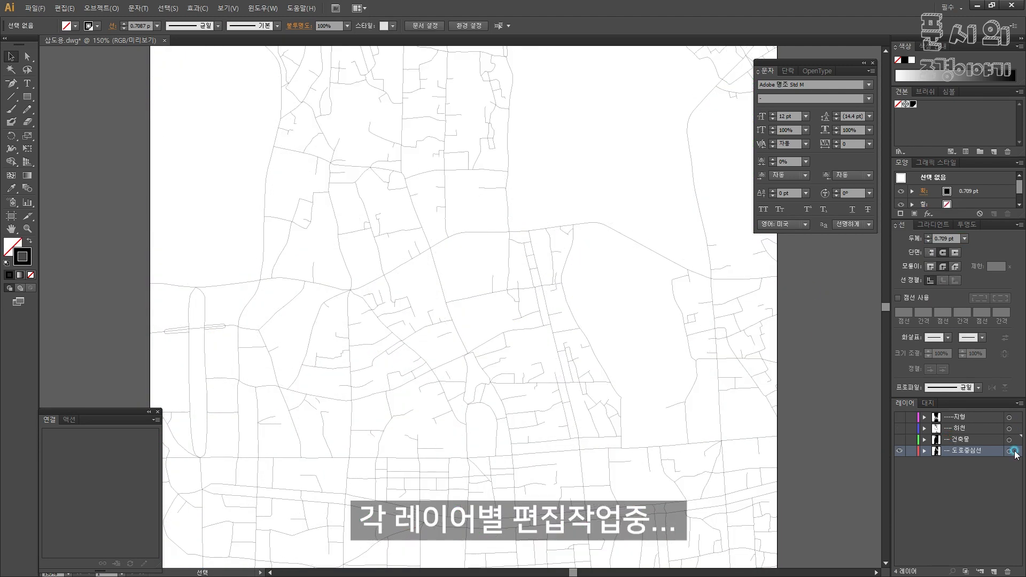
left_click(1009, 450)
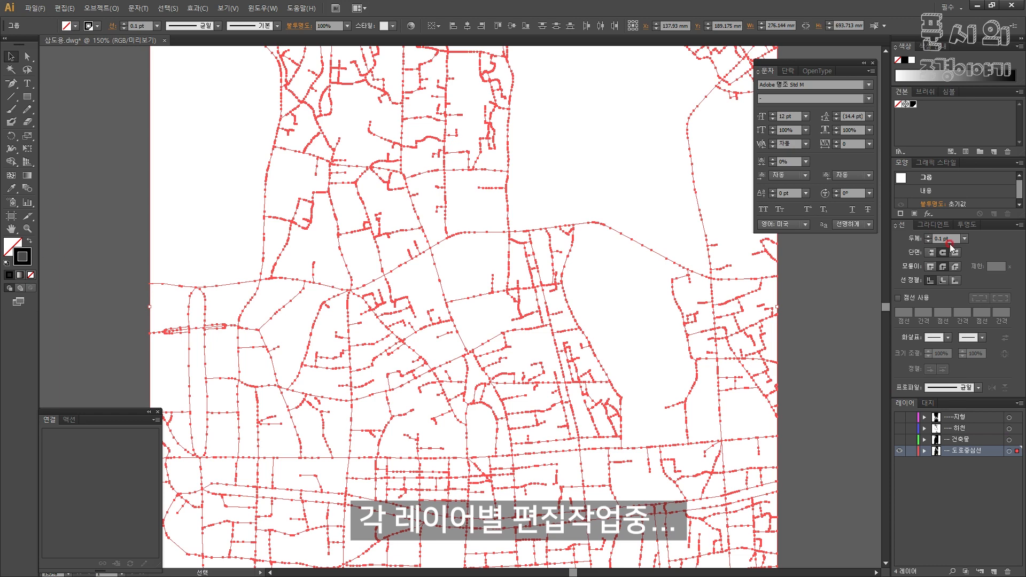
left_click_drag(949, 239, 741, 179)
type("1")
key("Return")
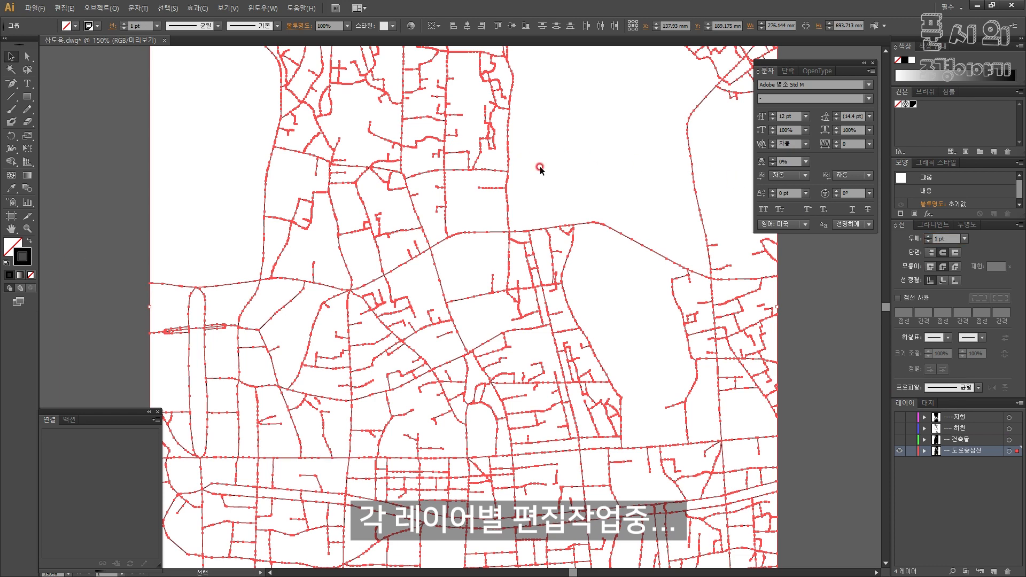
Change the road centrelines' stroke colour to a medium grey and deselect them
double_click(26, 255)
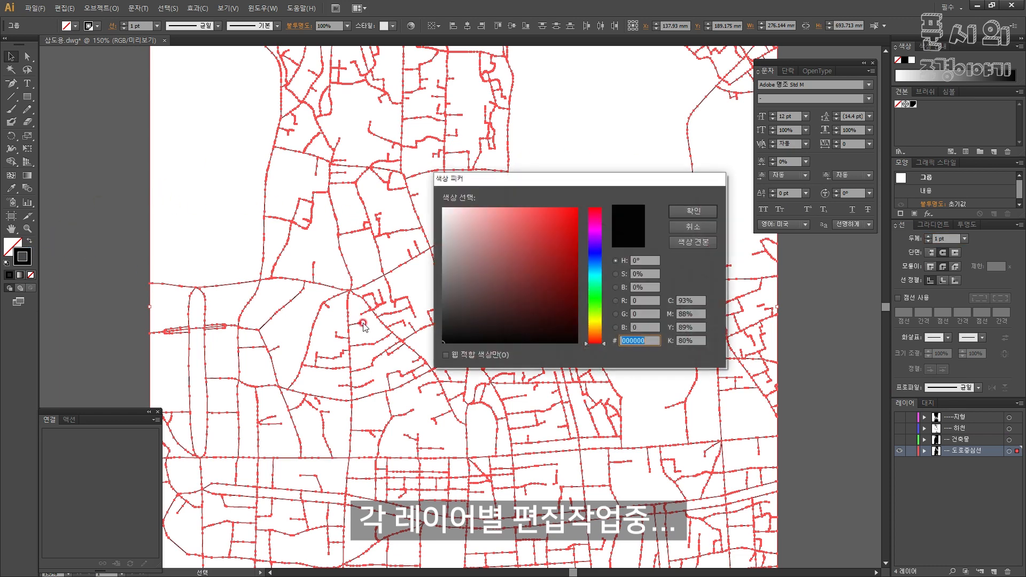
left_click(443, 288)
left_click(690, 216)
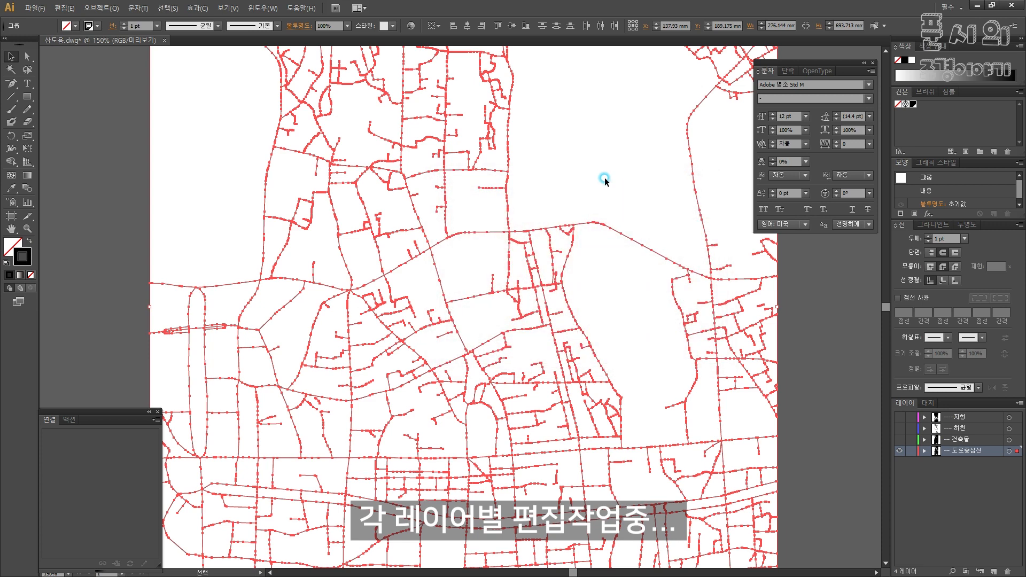
left_click(603, 176)
key("ctrl+minus")
key("ctrl+minus")
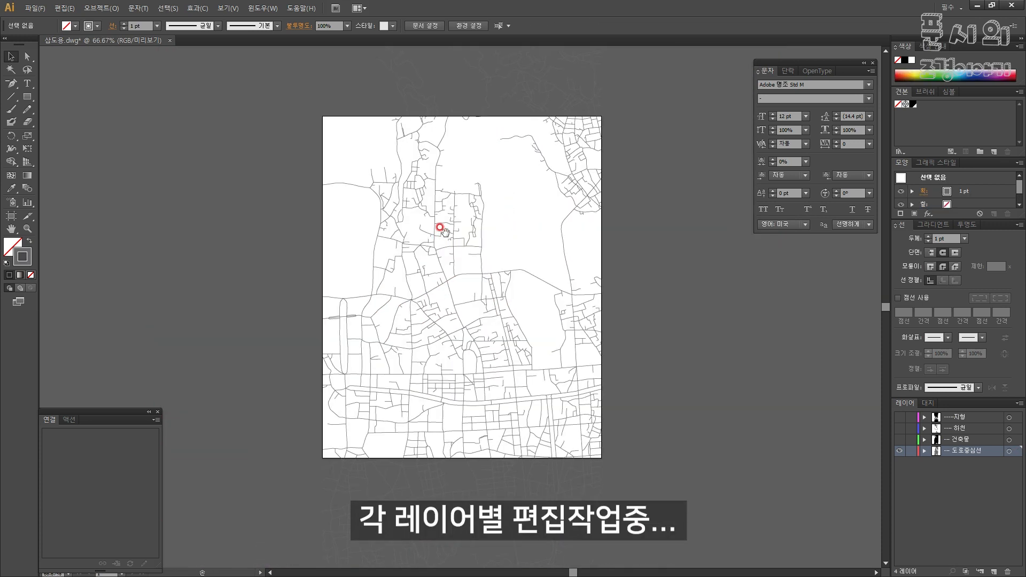
Show only the building layer (건축물), select all its artwork and swap its black stroke to the fill
left_click(899, 452)
left_click(899, 439)
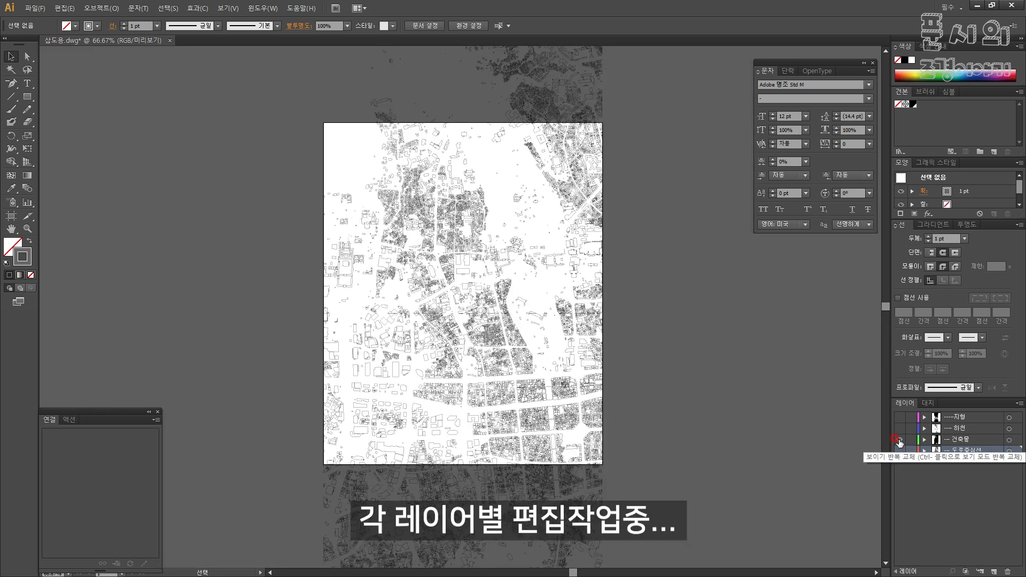
left_click(1009, 440)
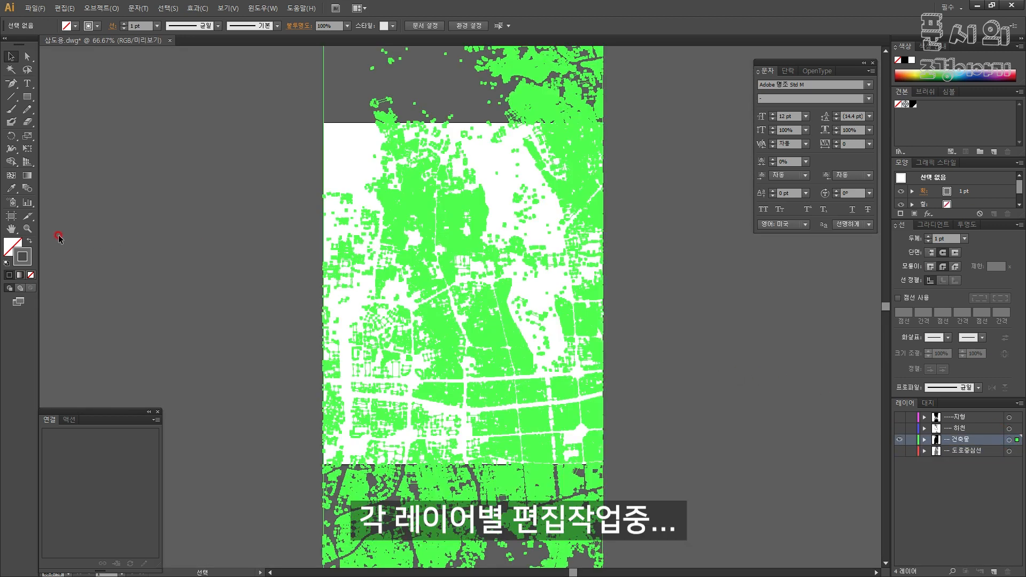
left_click(29, 241)
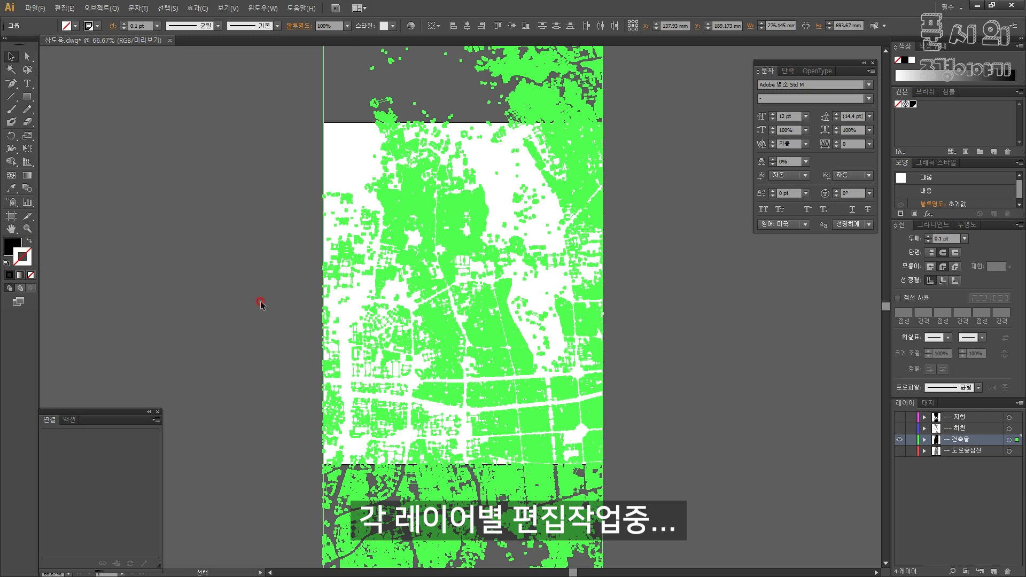
Set the buildings' fill colour to the golden yellow E5B11F and deselect them
double_click(12, 246)
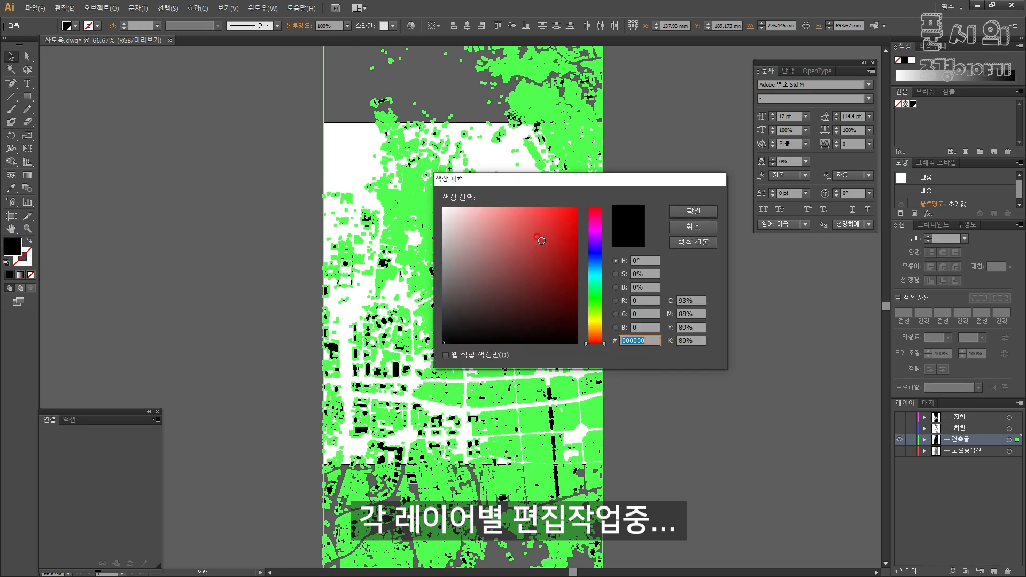
left_click_drag(591, 308, 593, 326)
left_click(569, 255)
left_click(559, 218)
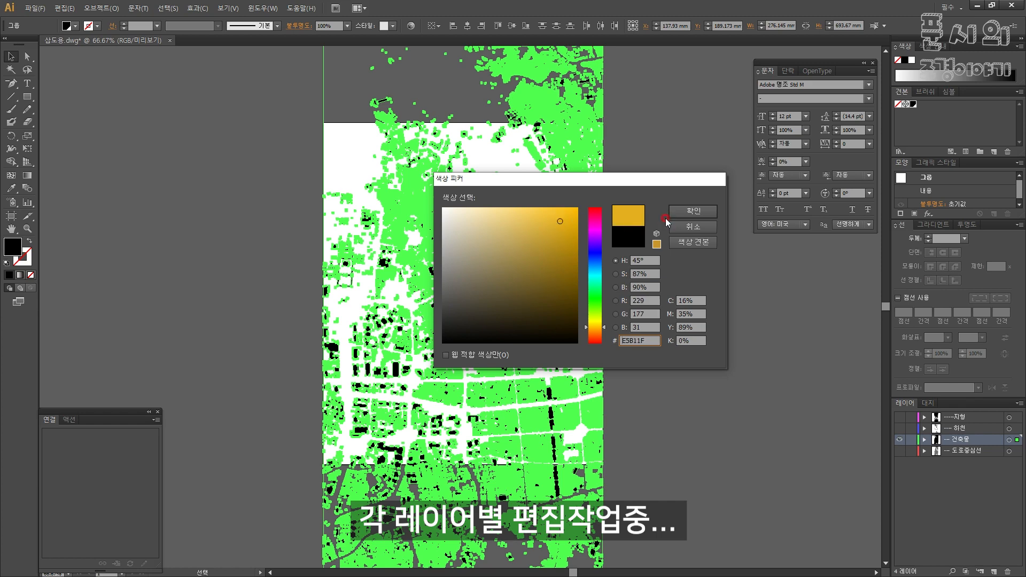
left_click(693, 212)
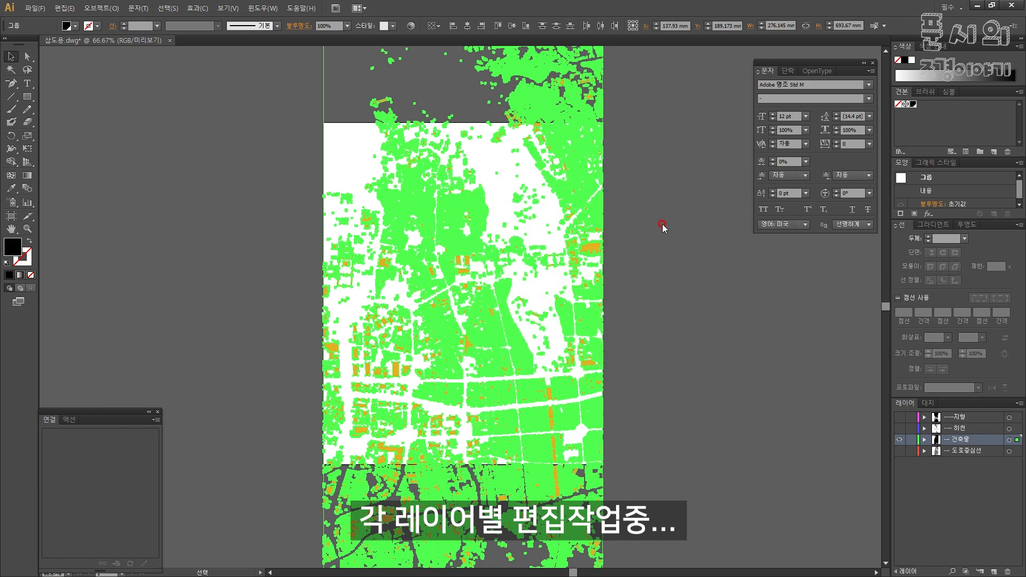
left_click(662, 223)
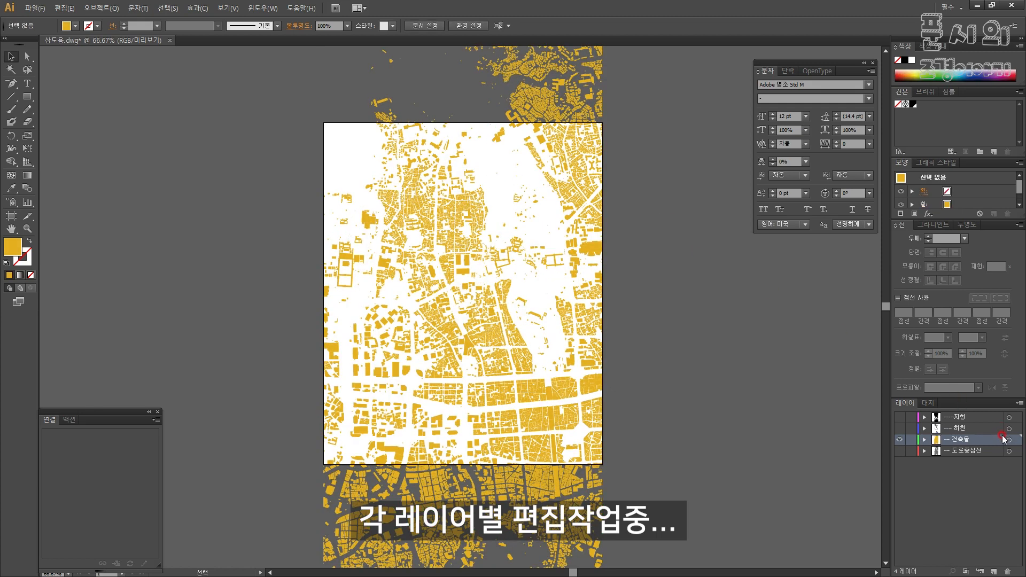
Show only the stream layer (하천), select all its artwork and set the stroke colour to saturated blue, hue 228°
left_click(899, 439)
left_click(899, 428)
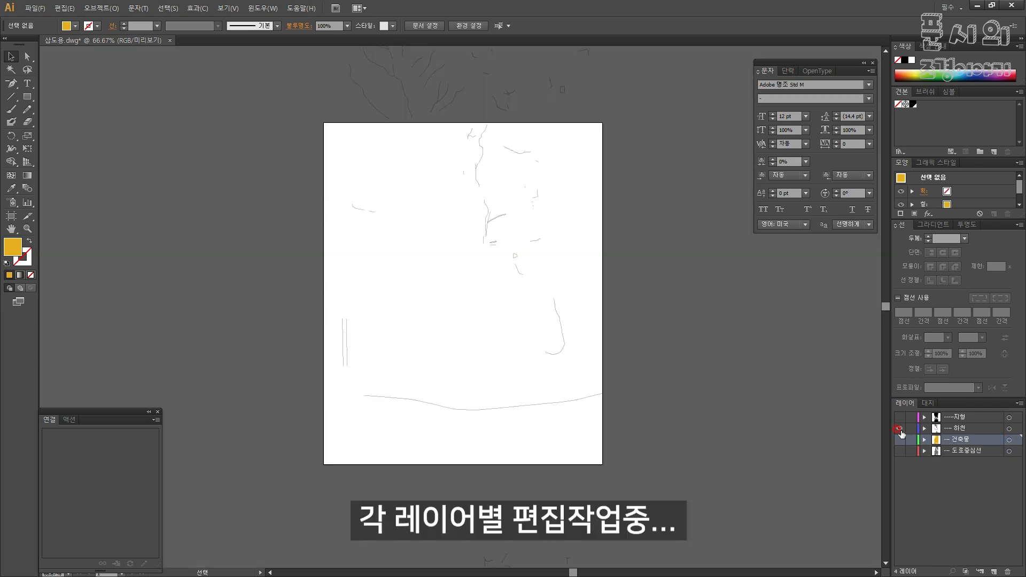
key("ctrl+a")
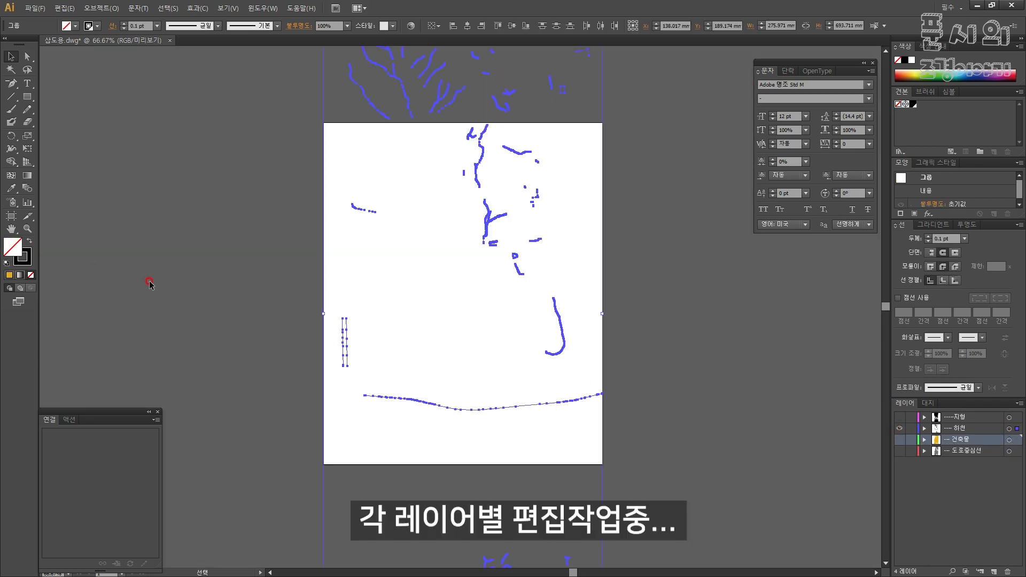
double_click(22, 256)
left_click(593, 256)
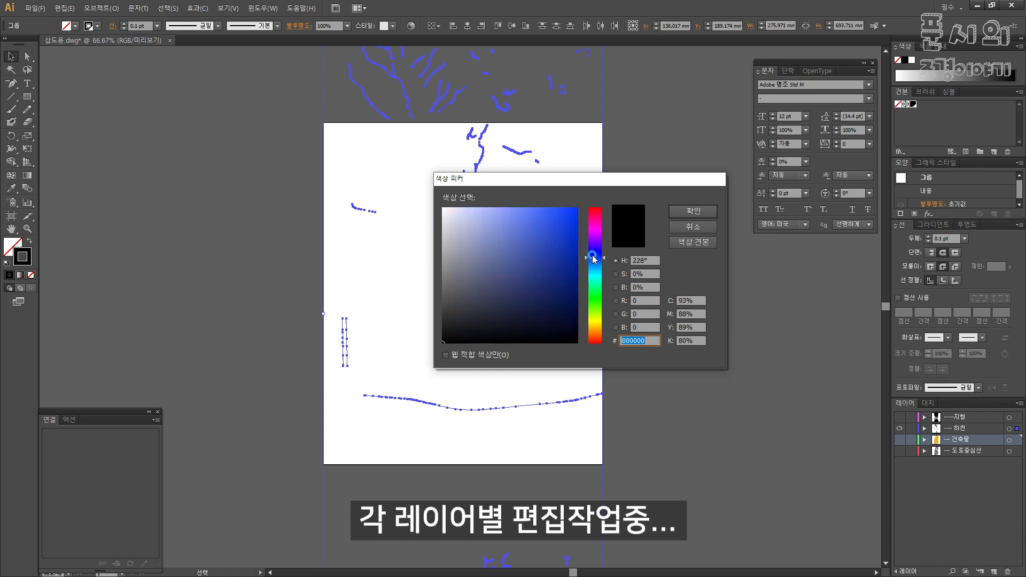
left_click(577, 208)
left_click(708, 214)
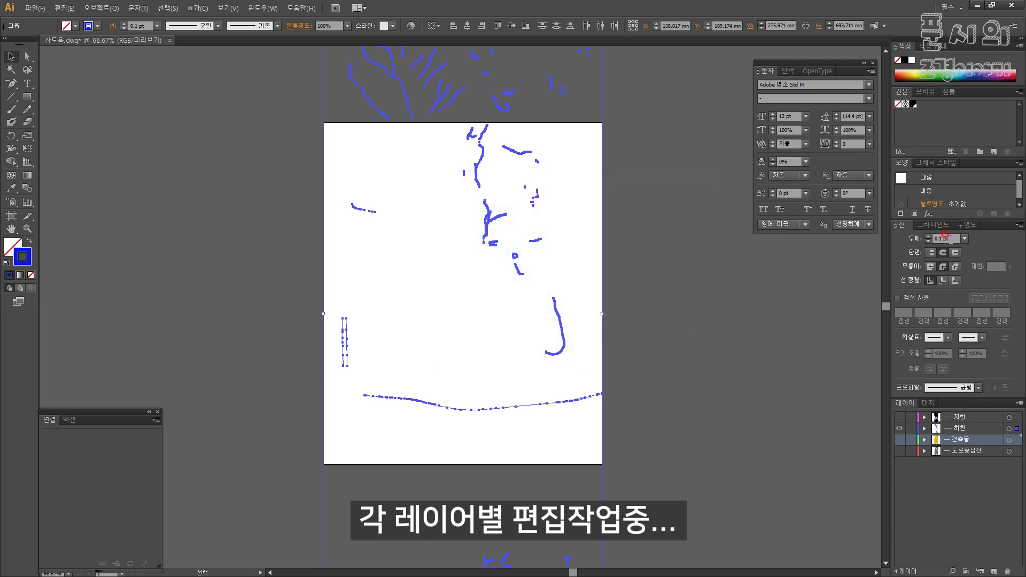
Set the stream lines' stroke weight to 1.5 pt and deselect them
left_click(945, 237)
type("1.5")
key("Return")
left_click(643, 342)
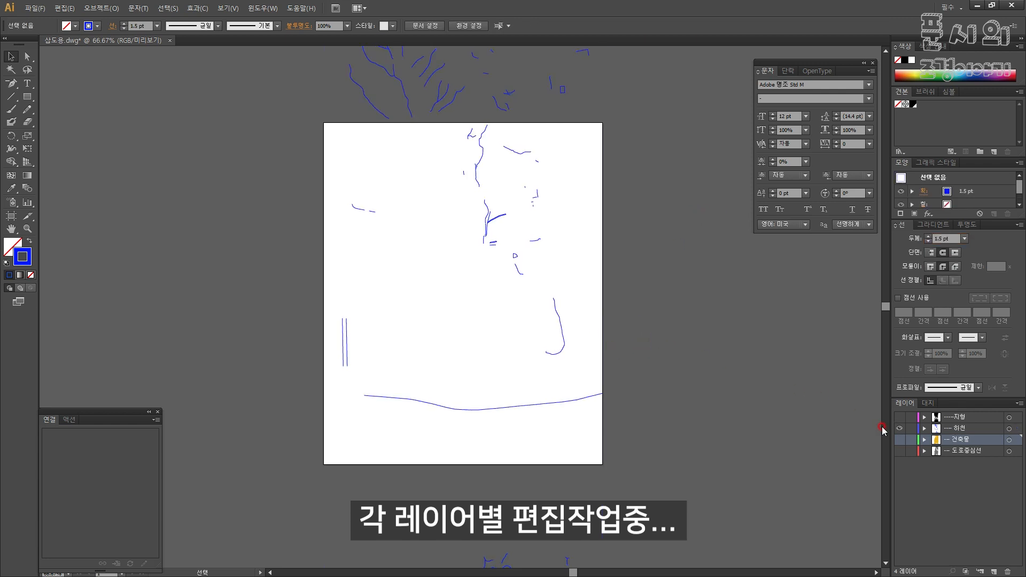
Show the building, road centreline and terrain layers again along with the stream layer
left_click(899, 428)
left_click(899, 428)
left_click(899, 439)
left_click(899, 450)
left_click(899, 417)
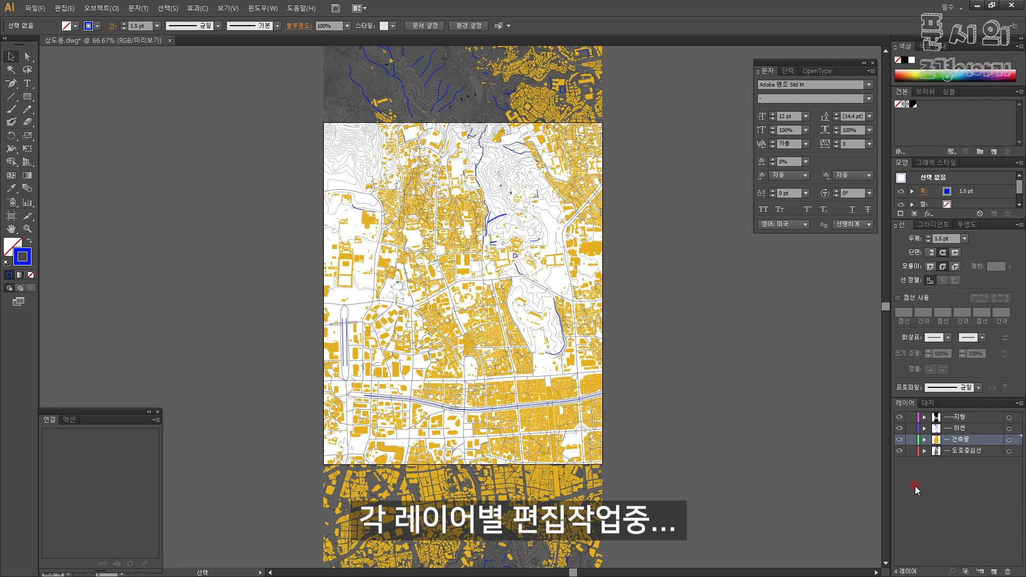
Create a new layer at the bottom of the layer stack and name it 배경
left_click(993, 571)
double_click(958, 461)
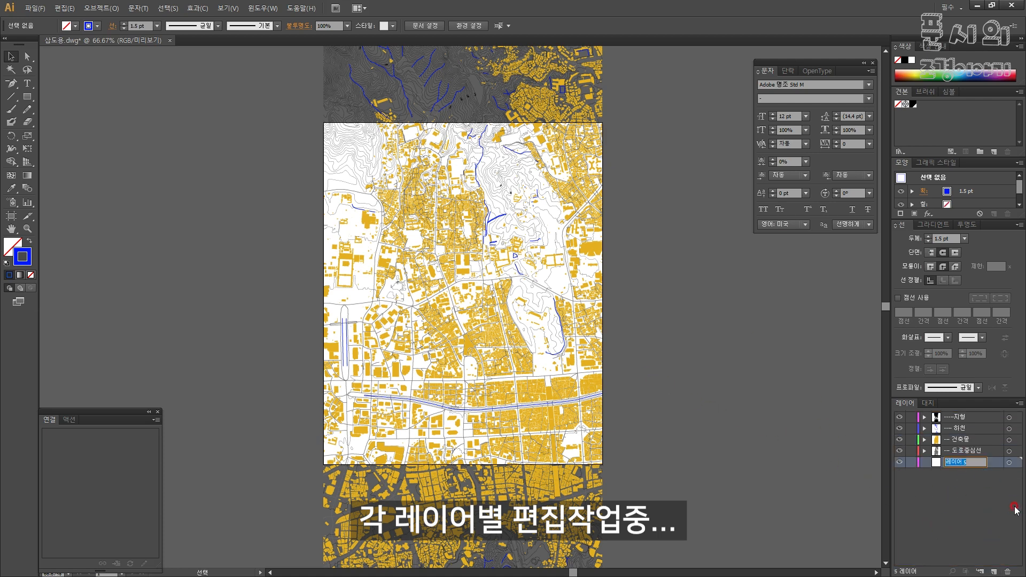
type("ㅂㅐ경")
key("Return")
Draw a rectangle about 276 × 338.7 mm covering the whole artboard on the background layer, with a white fill and no stroke
key("m")
left_click_drag(324, 122, 421, 219)
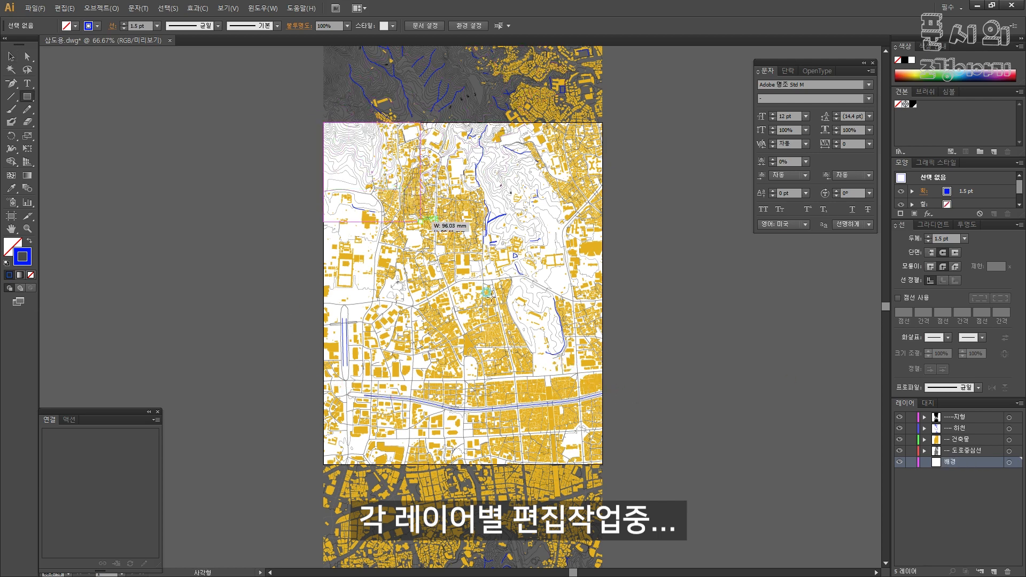
left_click_drag(486, 293, 601, 464)
key("d")
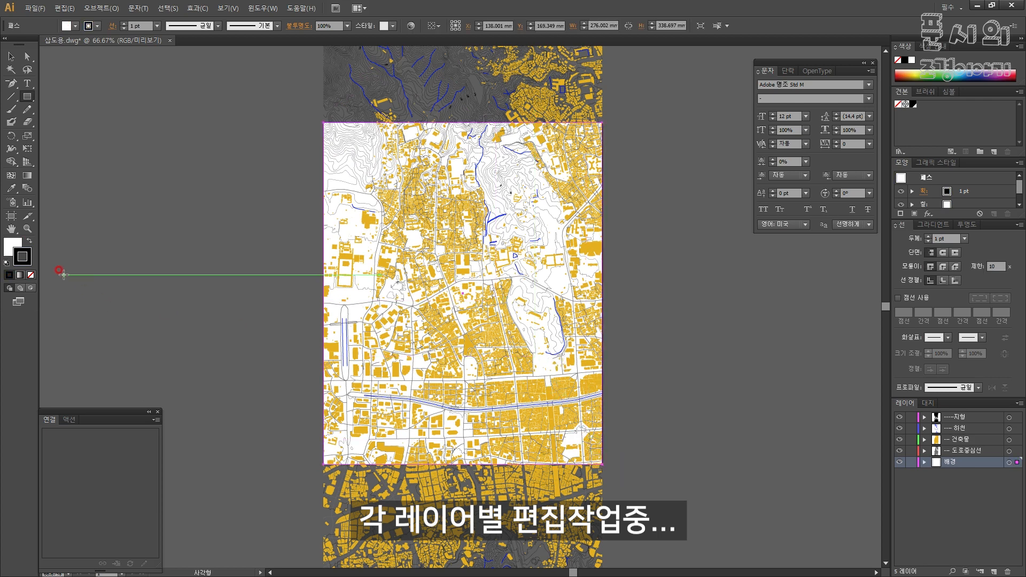
left_click(32, 275)
left_click(22, 256)
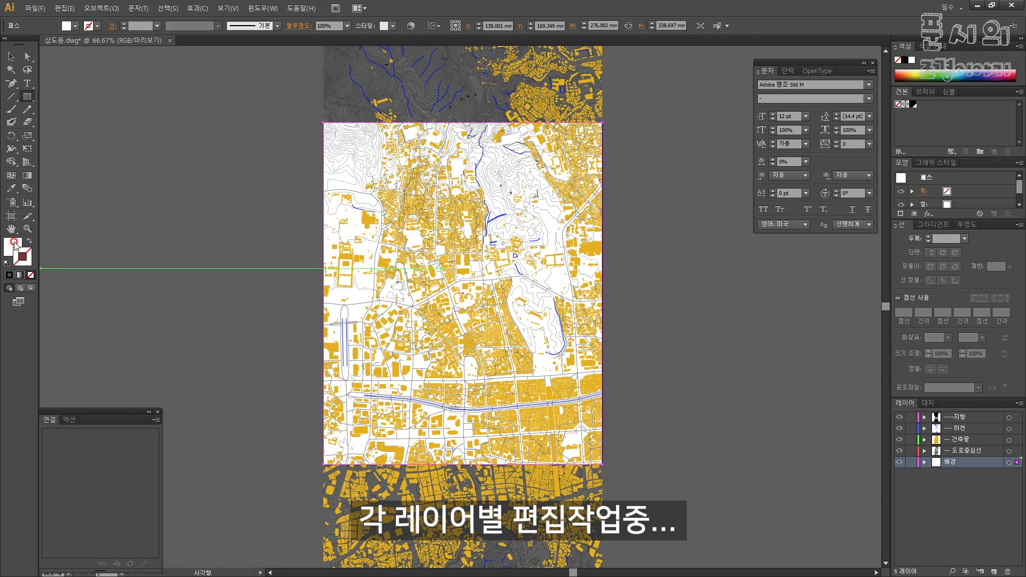
Set the background rectangle's fill colour to pale yellow F6F9B7 and deselect it
left_click(14, 242)
double_click(14, 242)
left_click(595, 319)
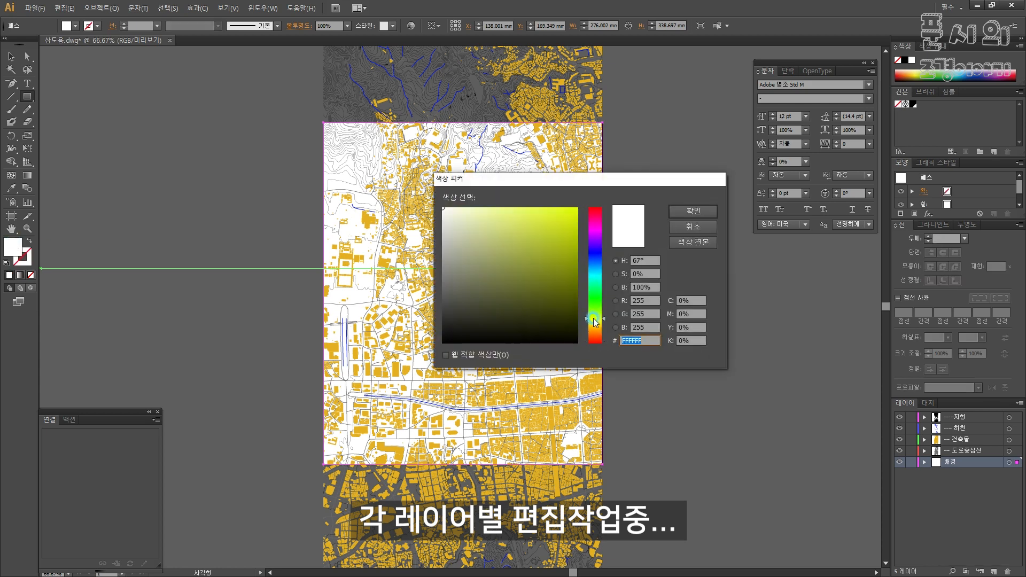
left_click(477, 209)
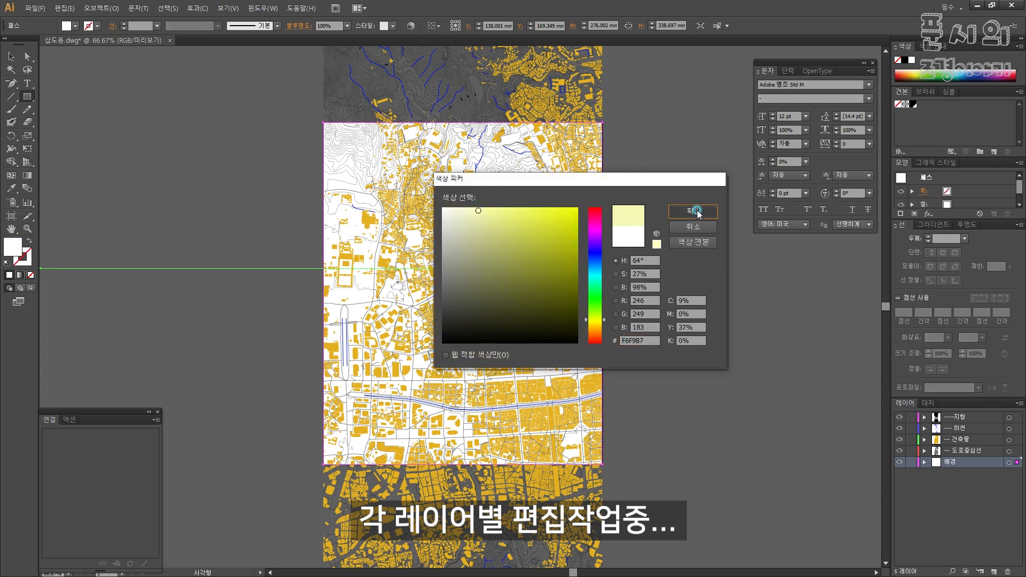
left_click(685, 211)
left_click(648, 262, "ctrl")
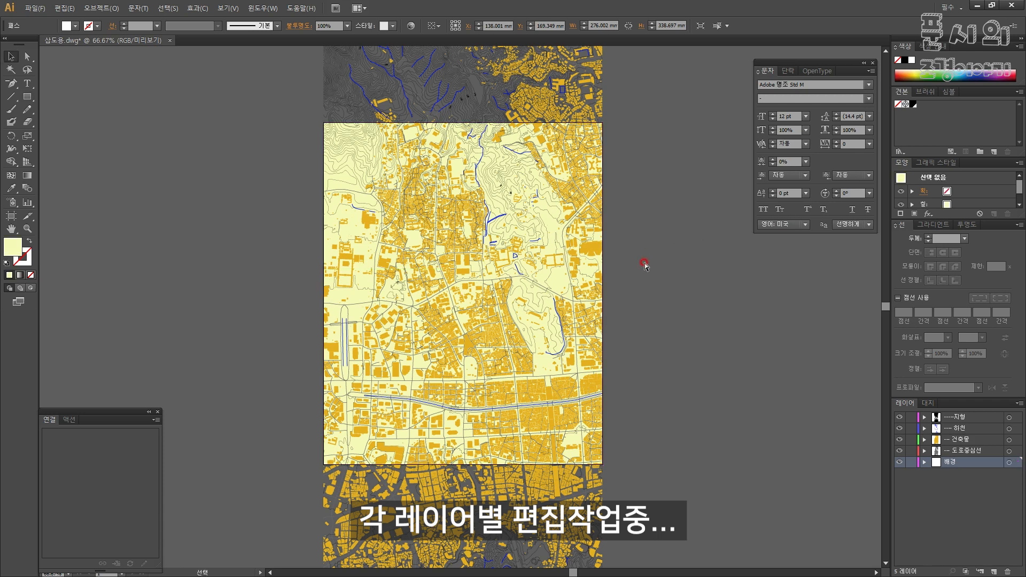
Select all artwork on the building layer (건축물) and apply a drop shadow with X and Y offsets of 0.2 mm and blur 0
key("ctrl+plus")
key("ctrl+plus")
left_click_drag(634, 275, 612, 330)
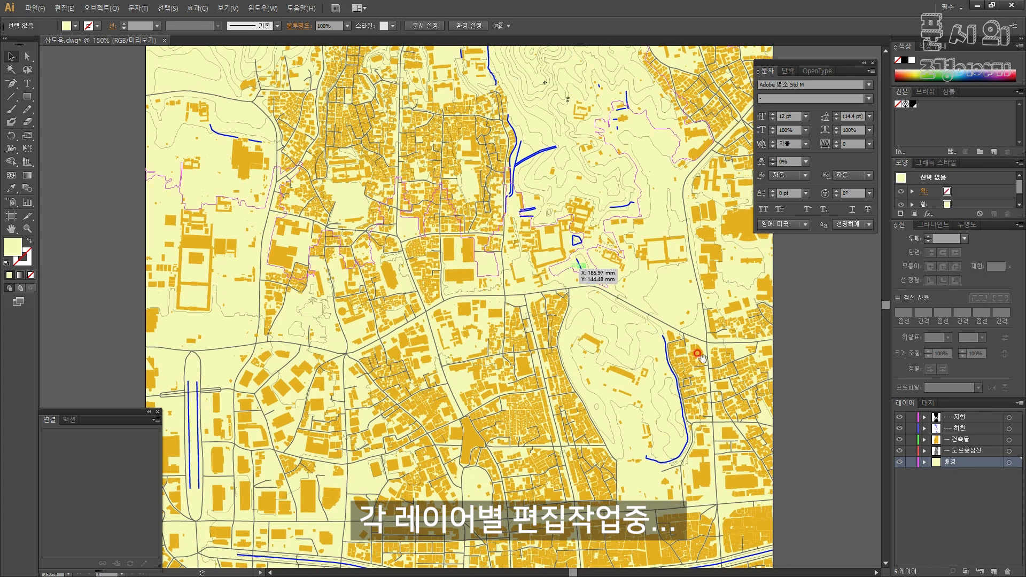
left_click(1009, 439)
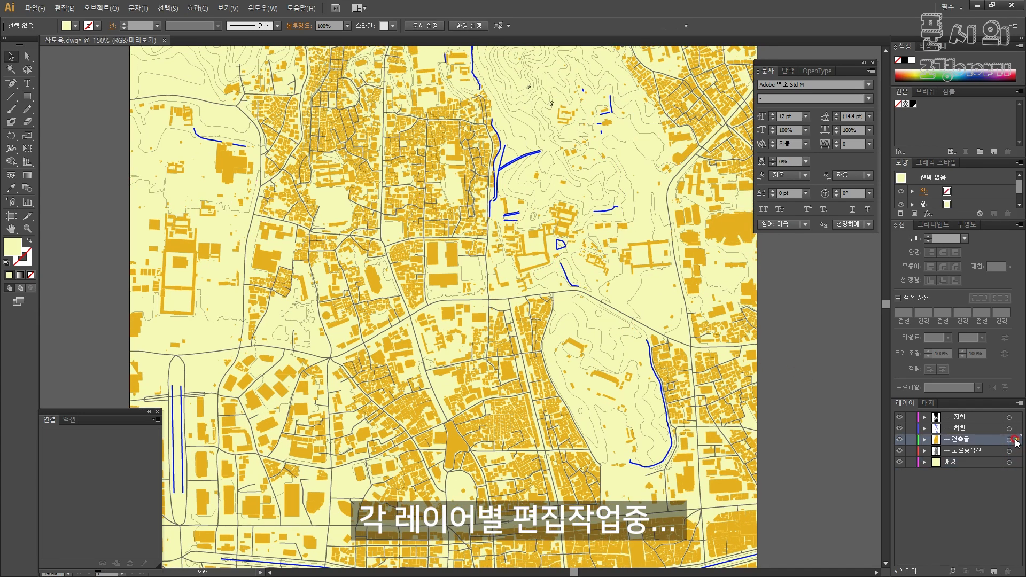
left_click(196, 8)
mouse_move(278, 112)
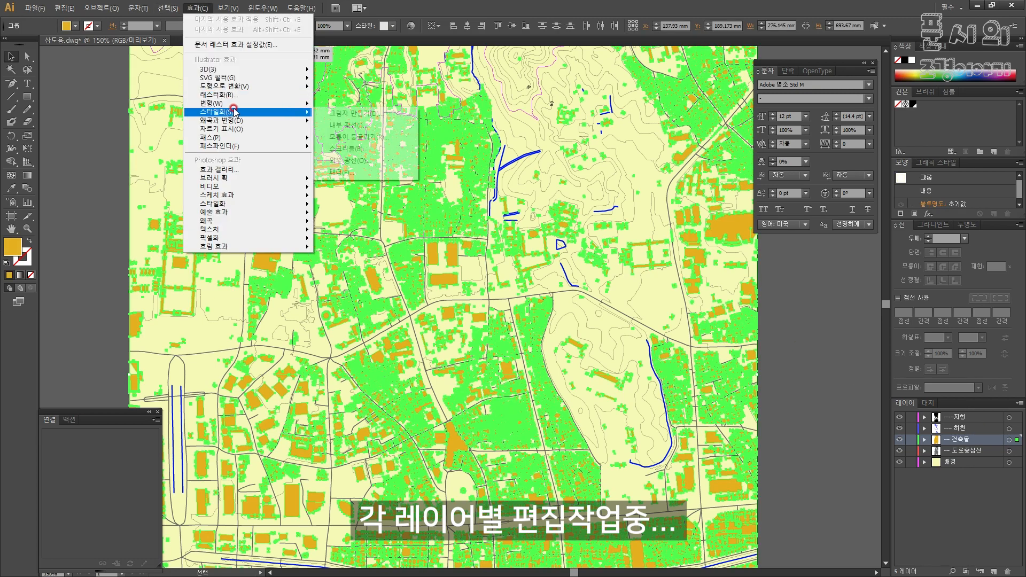
left_click(359, 116)
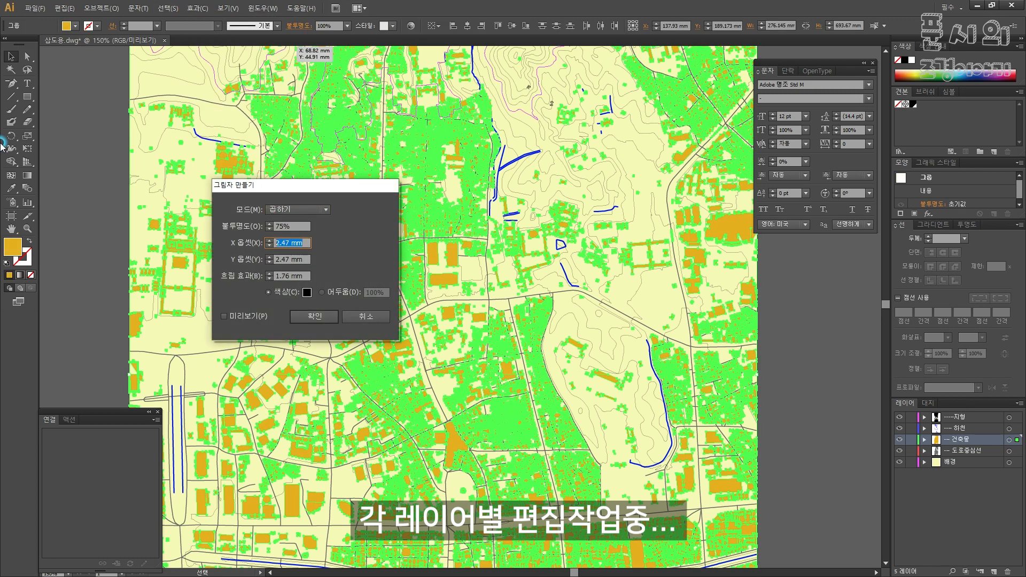
key("Tab")
key("Tab")
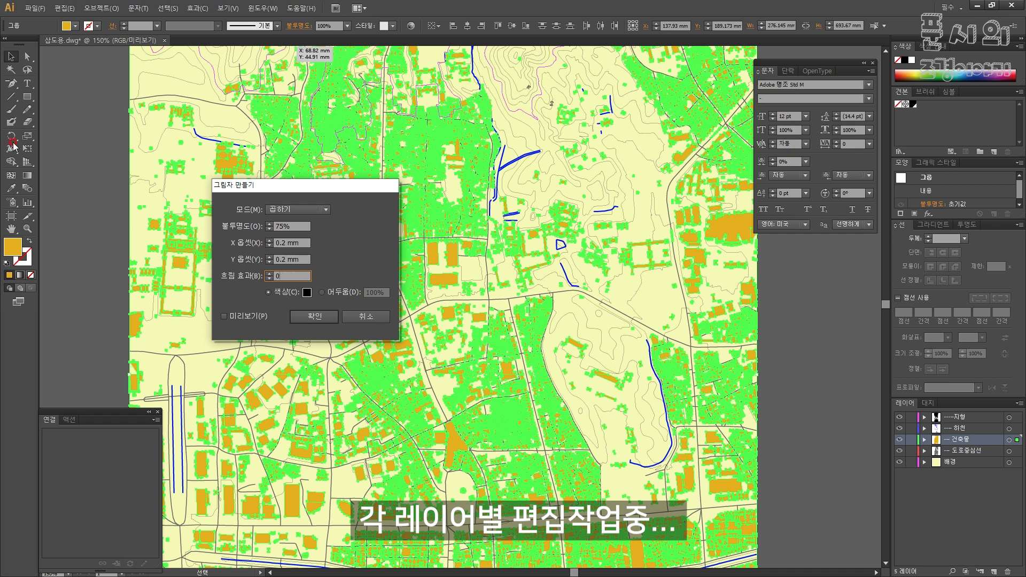
left_click(304, 316)
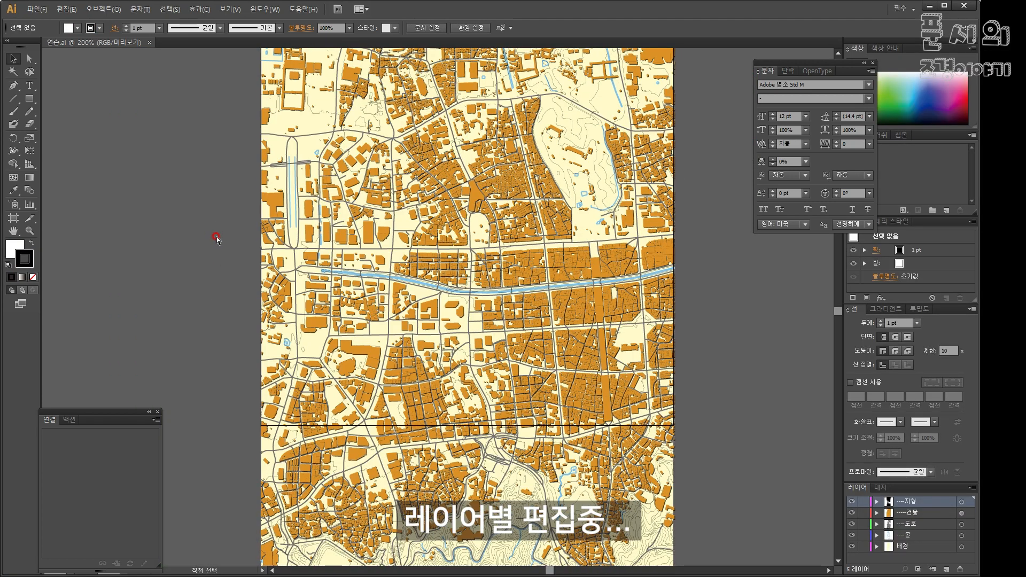
Examine the styled buildings, roads and stream of the practice map up close
key("ctrl+plus")
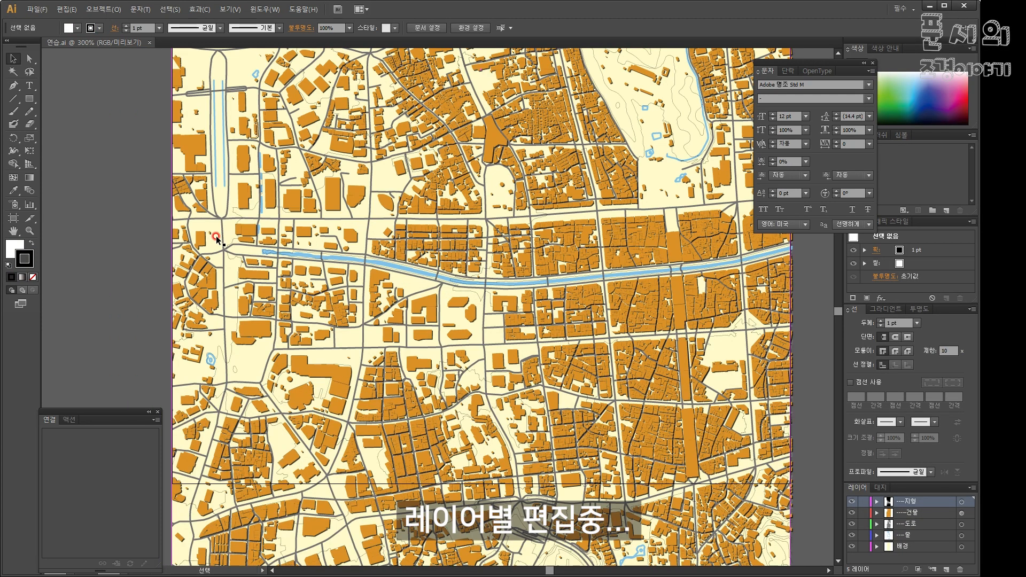
key("ctrl+minus")
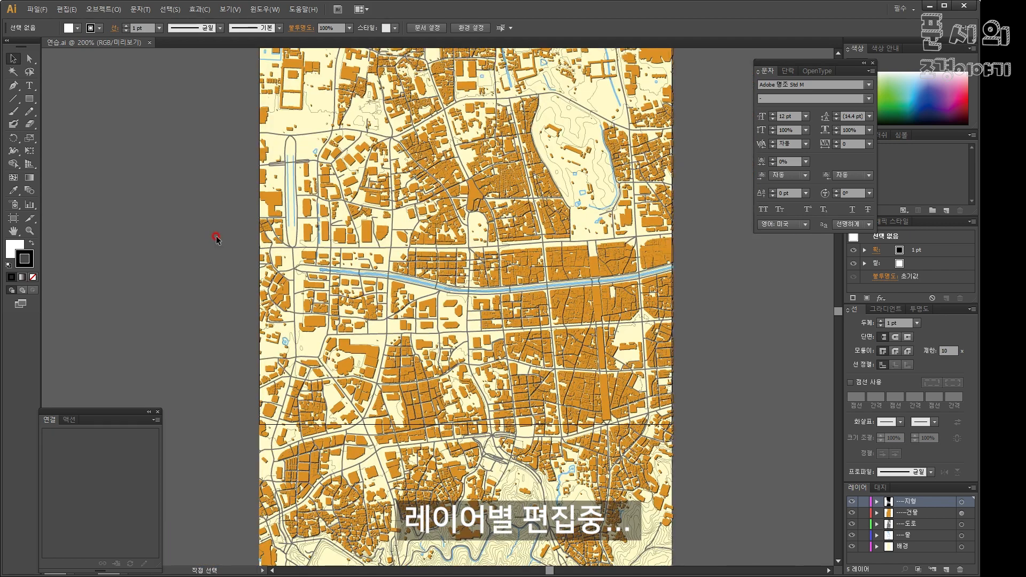
key("ctrl+plus")
key("ctrl+plus")
key("ctrl+plus")
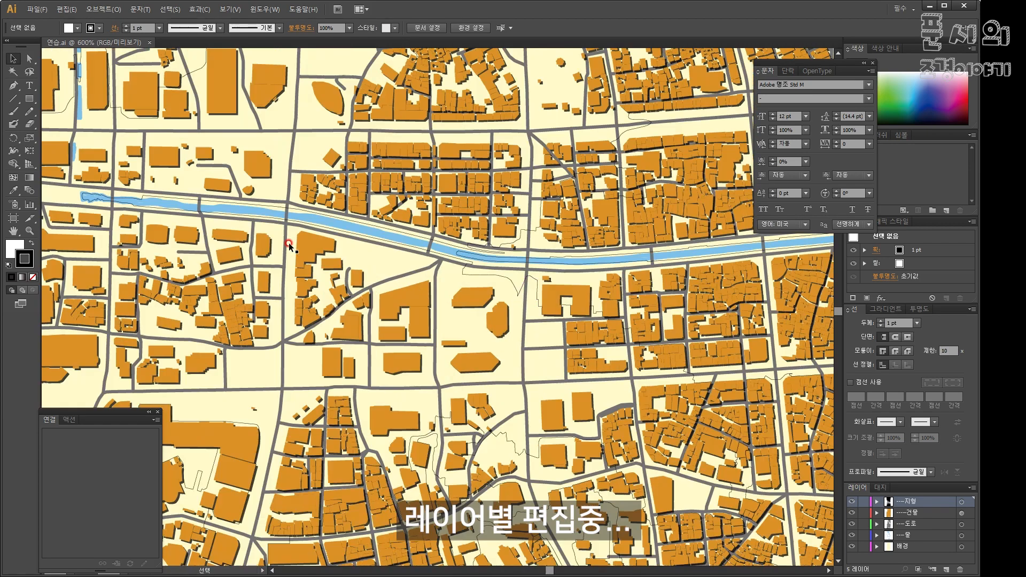
scroll(363, 231, "up", 3)
left_click(351, 181)
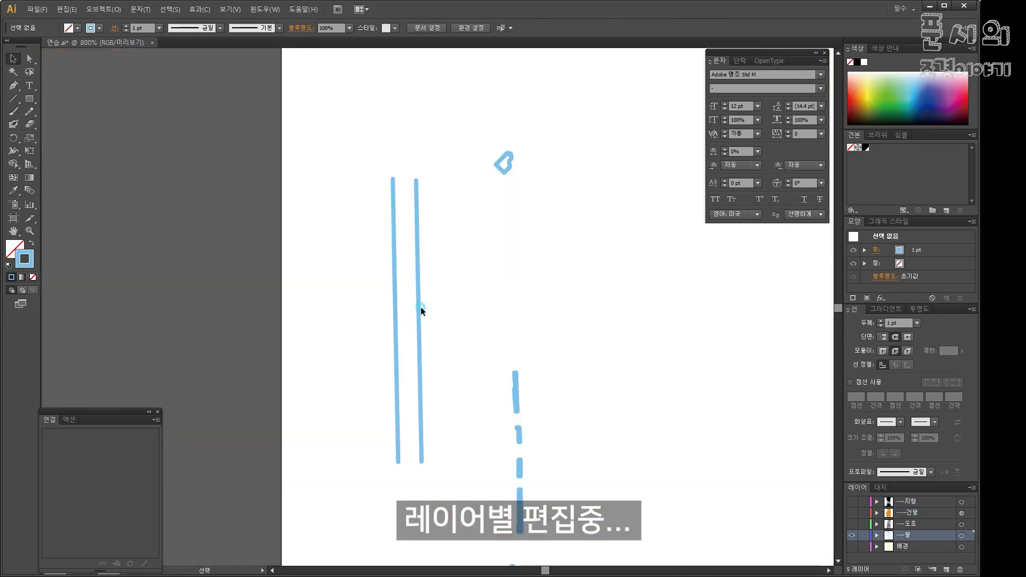
Select the two parallel water lines and apply the 서예 2 brush from the artistic ink brush library (예술_잉크)
left_click_drag(454, 300, 315, 307)
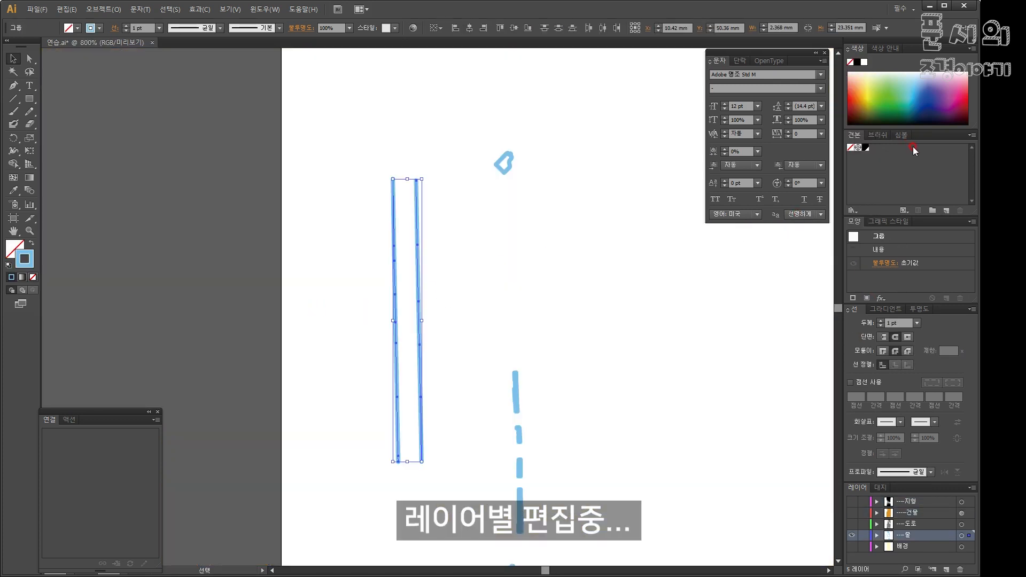
left_click(879, 134)
left_click(971, 134)
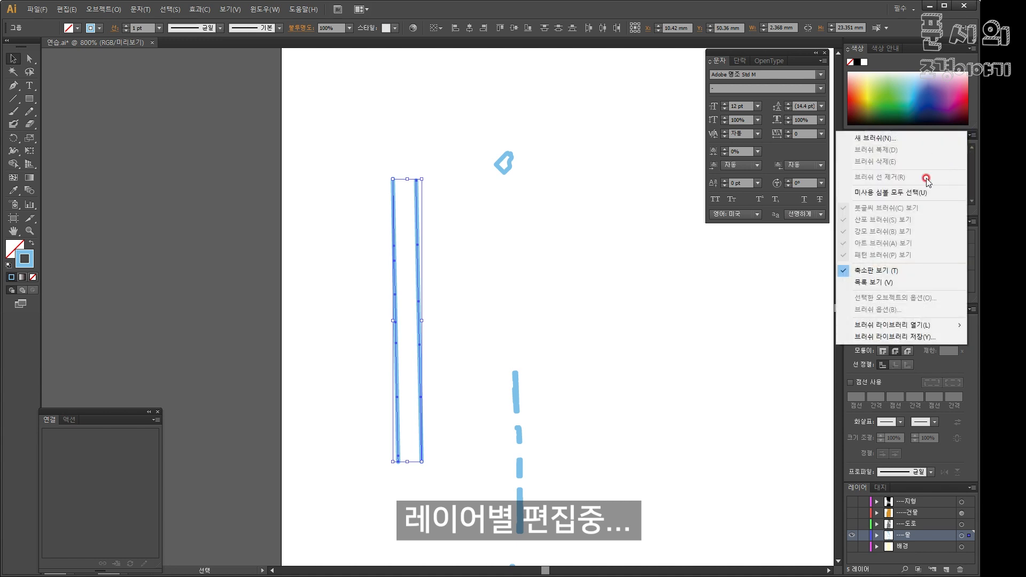
mouse_move(900, 325)
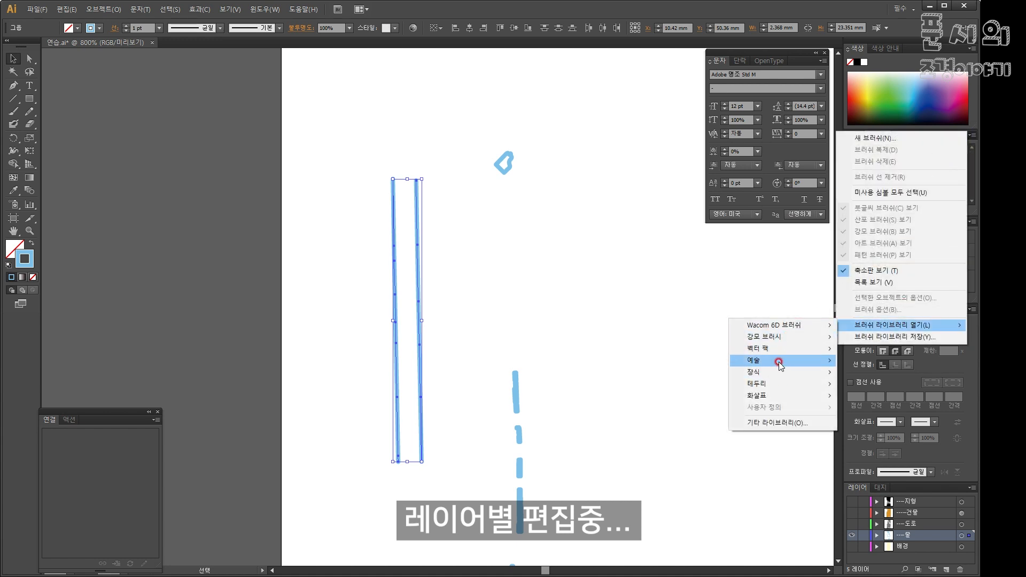
mouse_move(781, 360)
left_click(881, 407)
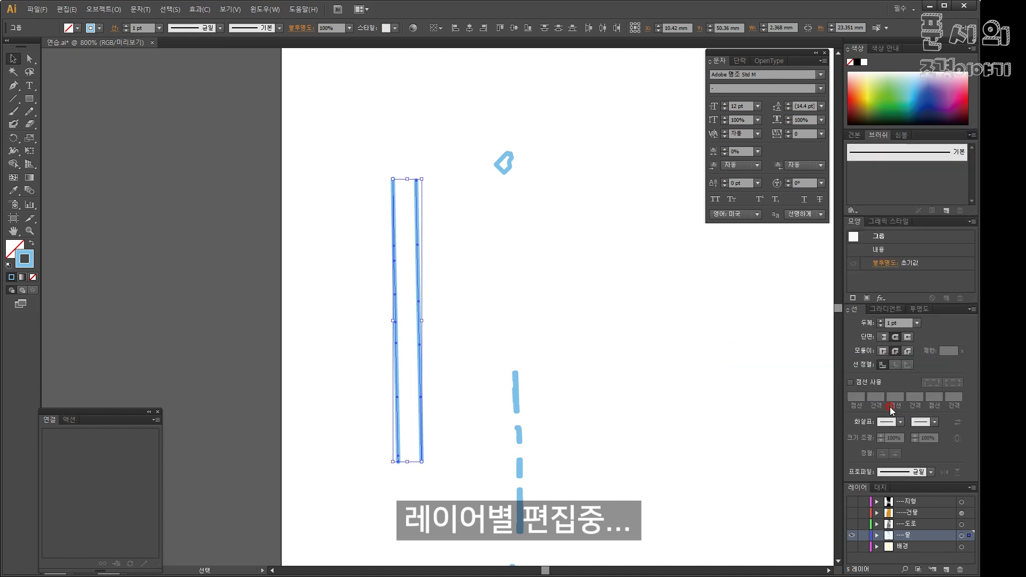
left_click(513, 306)
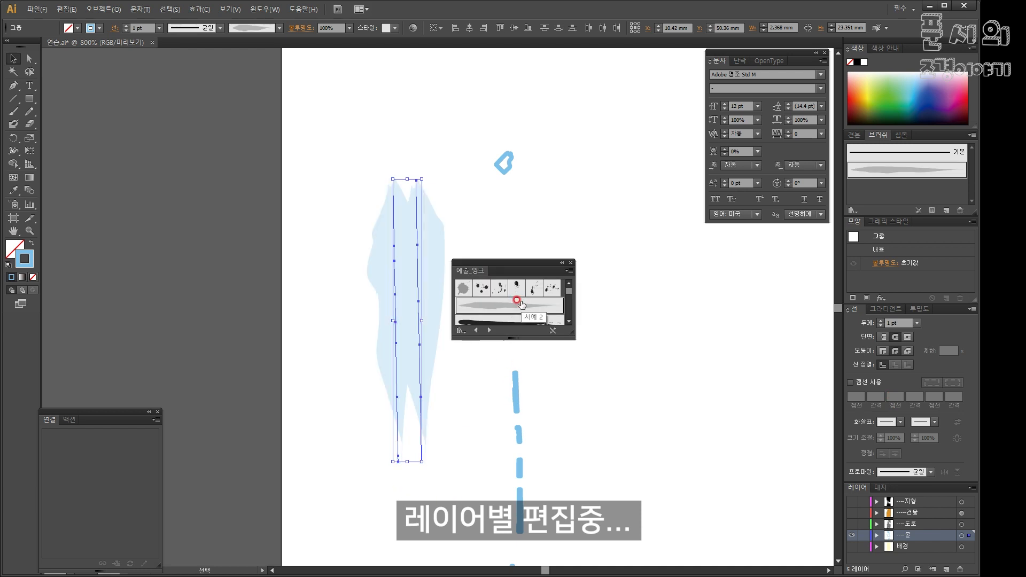
Set the water lines' stroke weight to 0.1 pt, switch them to the dark ink brush below 서예 2 and enlarge the brush library
left_click(899, 323)
type("0.1")
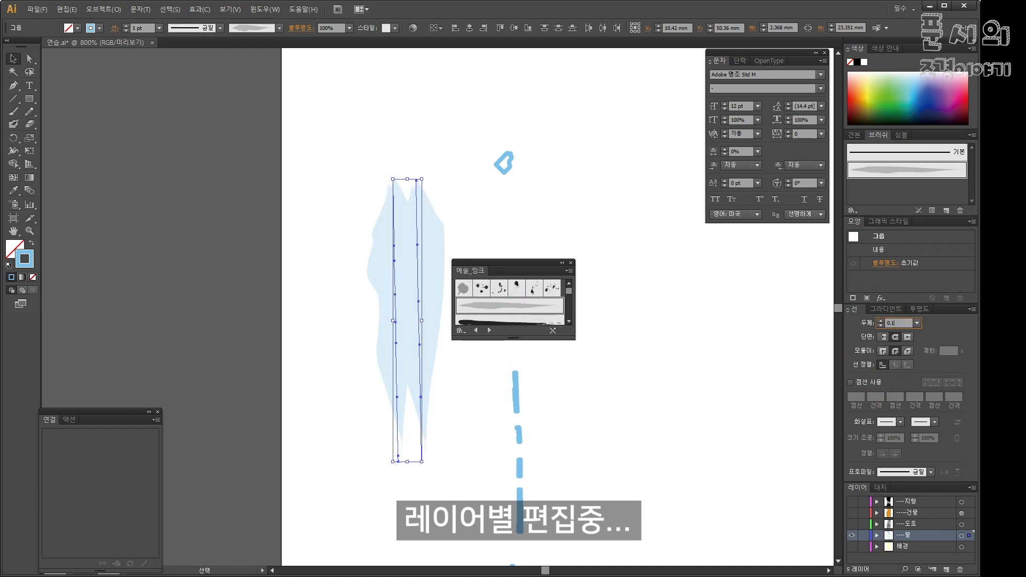
key("Return")
left_click(545, 321)
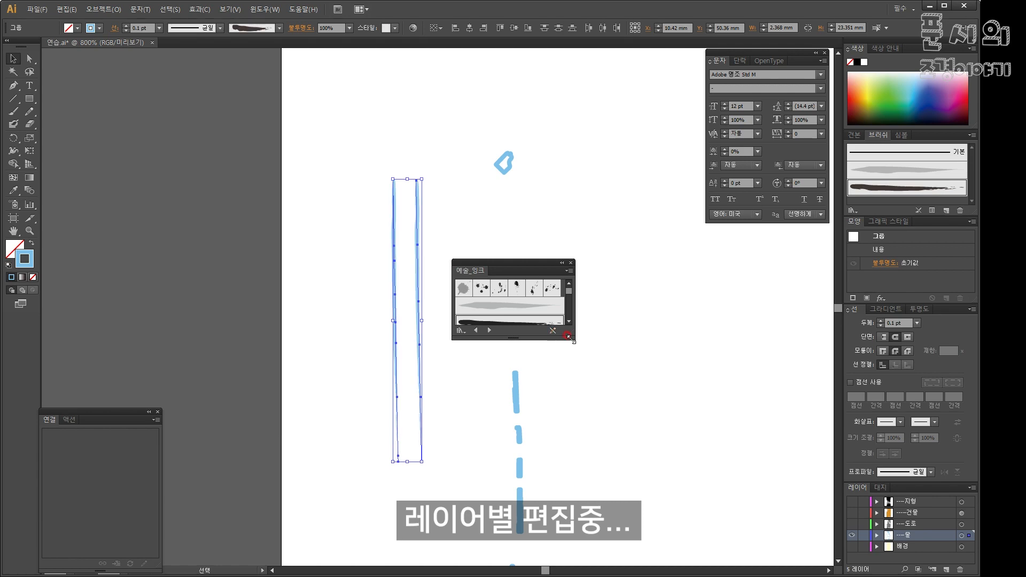
left_click_drag(572, 337, 637, 380)
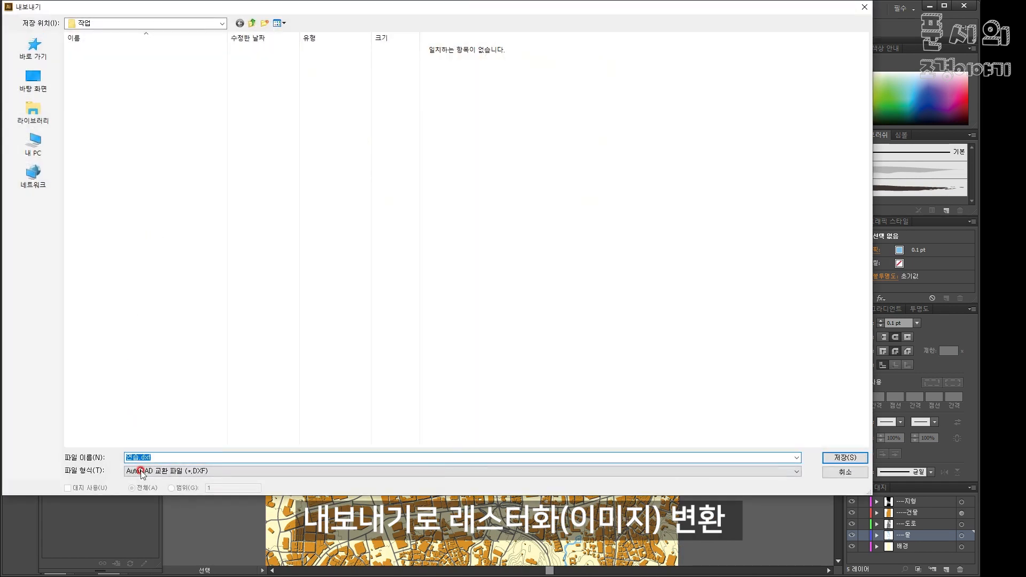
Export artboard 1 as a JPEG with a name starting with 광화문광장, in RGB at quality 10 and medium 150 ppi resolution
left_click(142, 471)
left_click(179, 505)
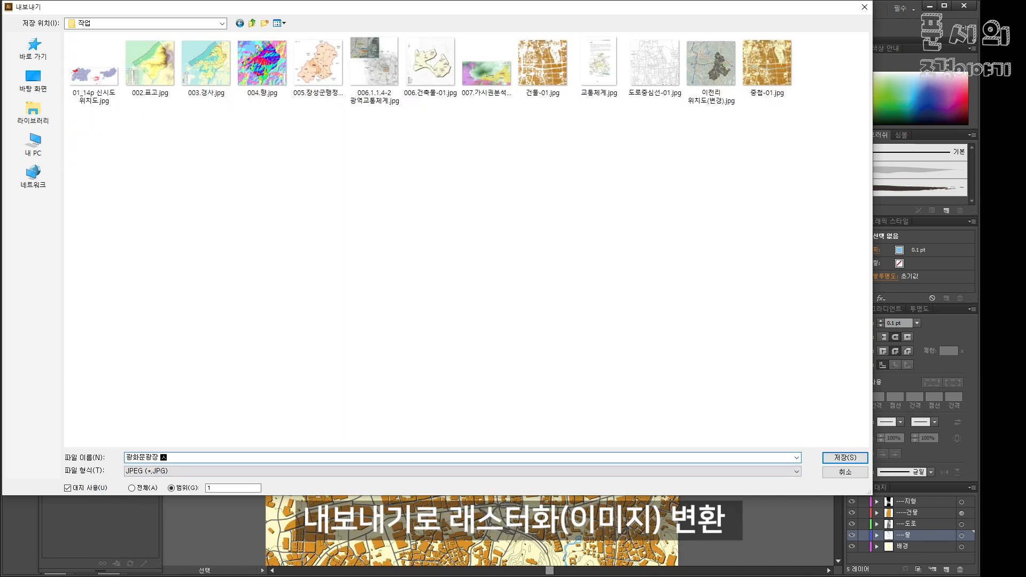
key("Return")
key("Return")
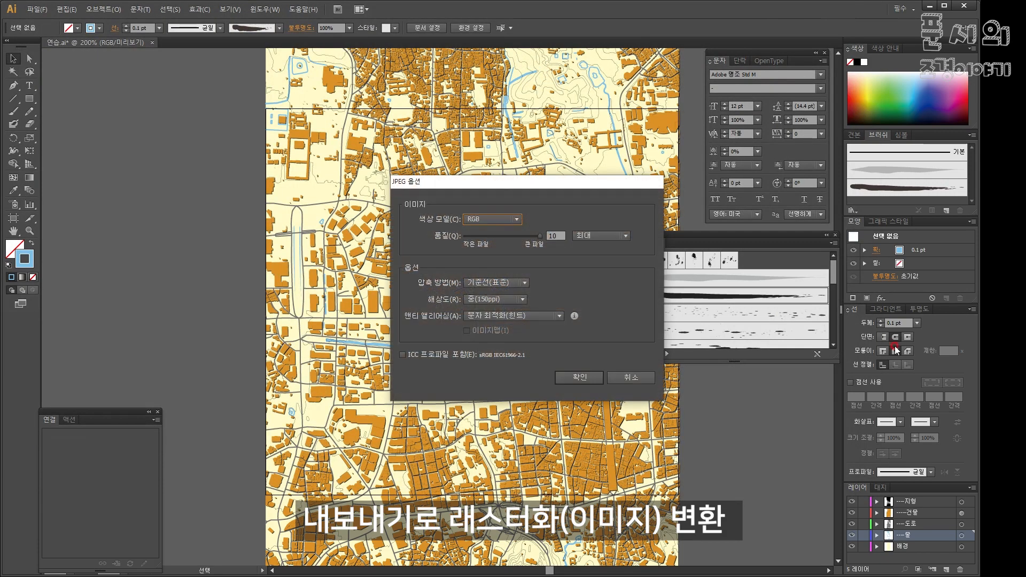
key("Return")
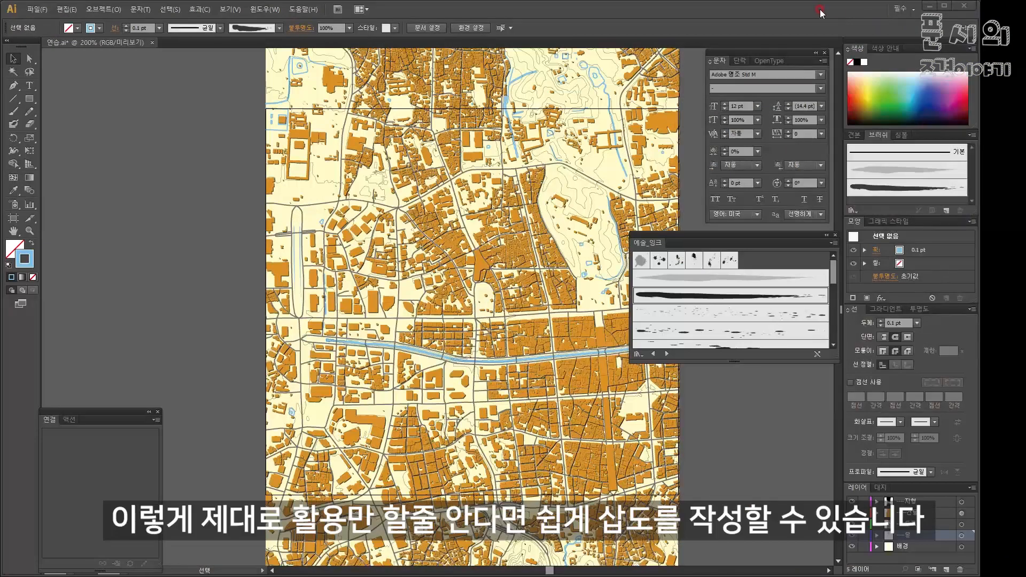
Maximize the program window and look over the finished map
double_click(821, 12)
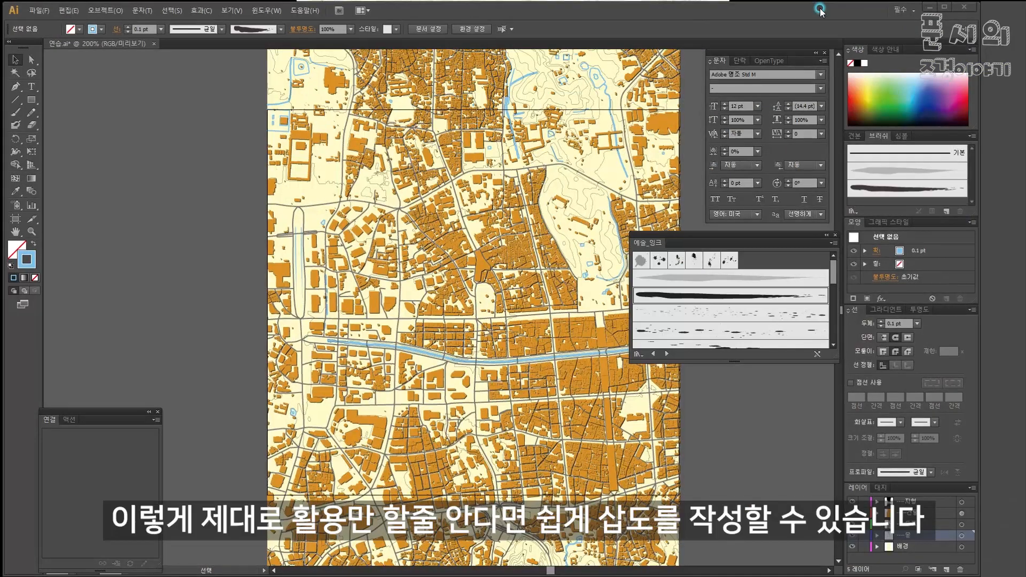
left_click(628, 272)
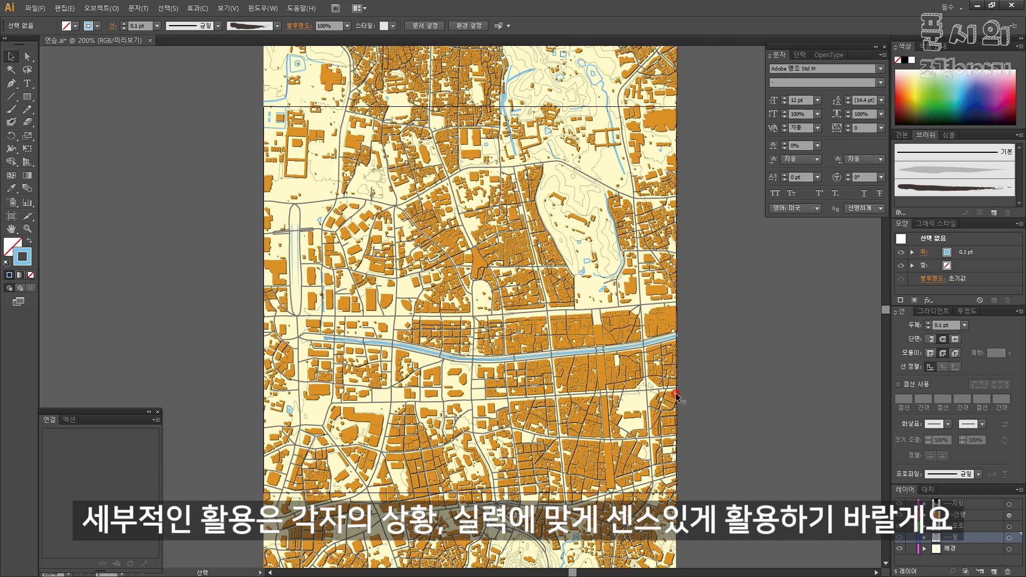
left_click_drag(676, 392, 676, 387)
scroll(675, 386, "down", 2)
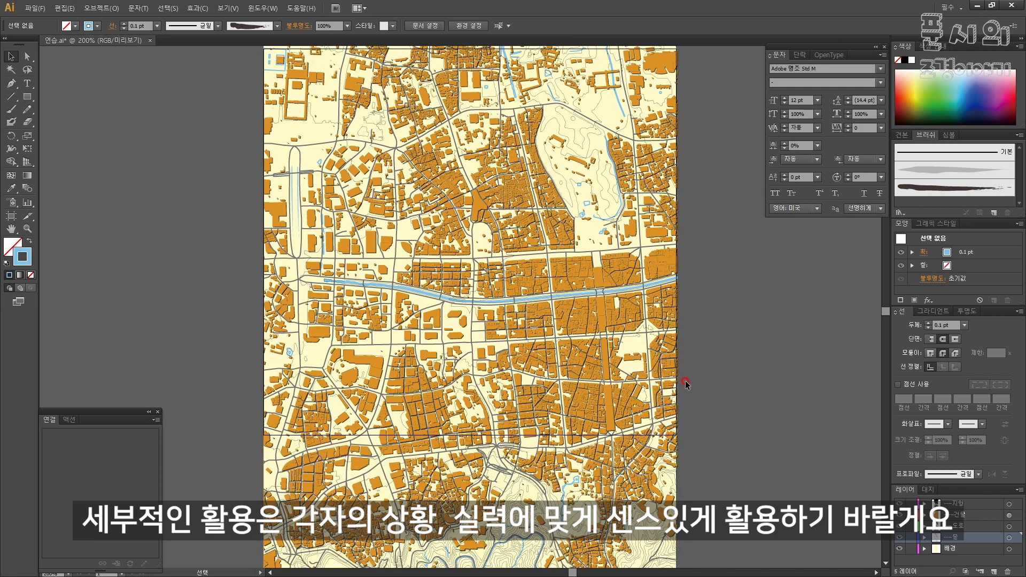
scroll(705, 380, "up", 1)
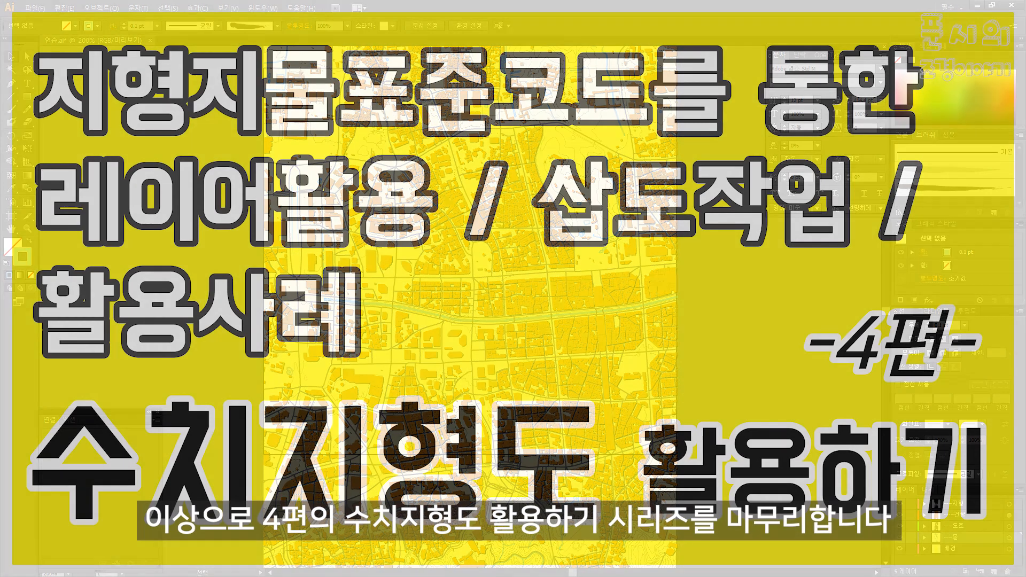